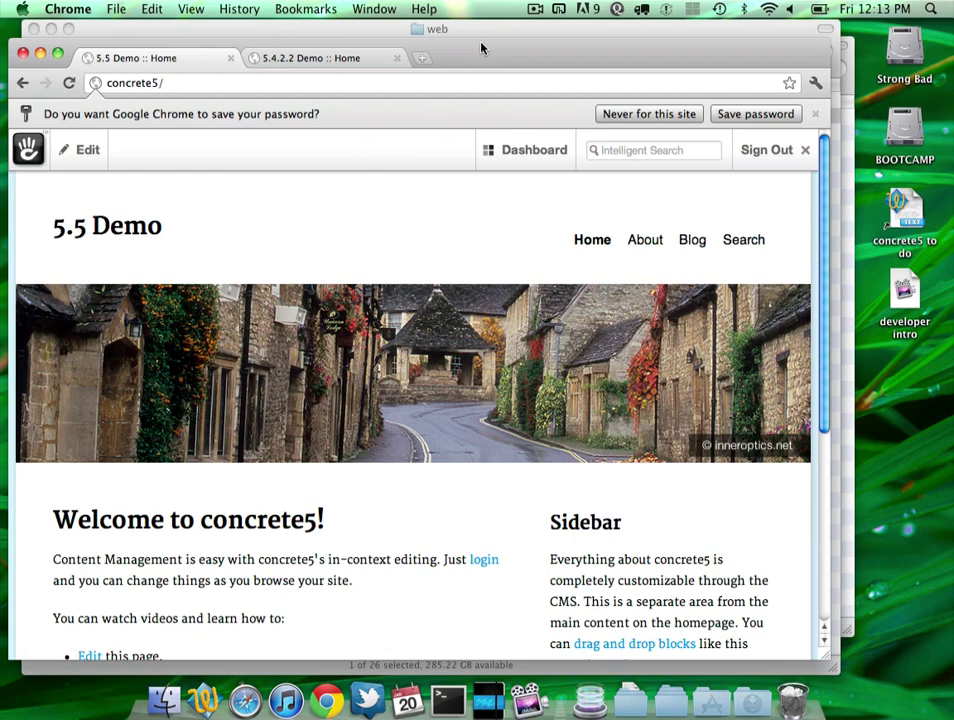
Step: Switch to the 5.4.2.2 Demo site and put its home page into edit mode
click(327, 57)
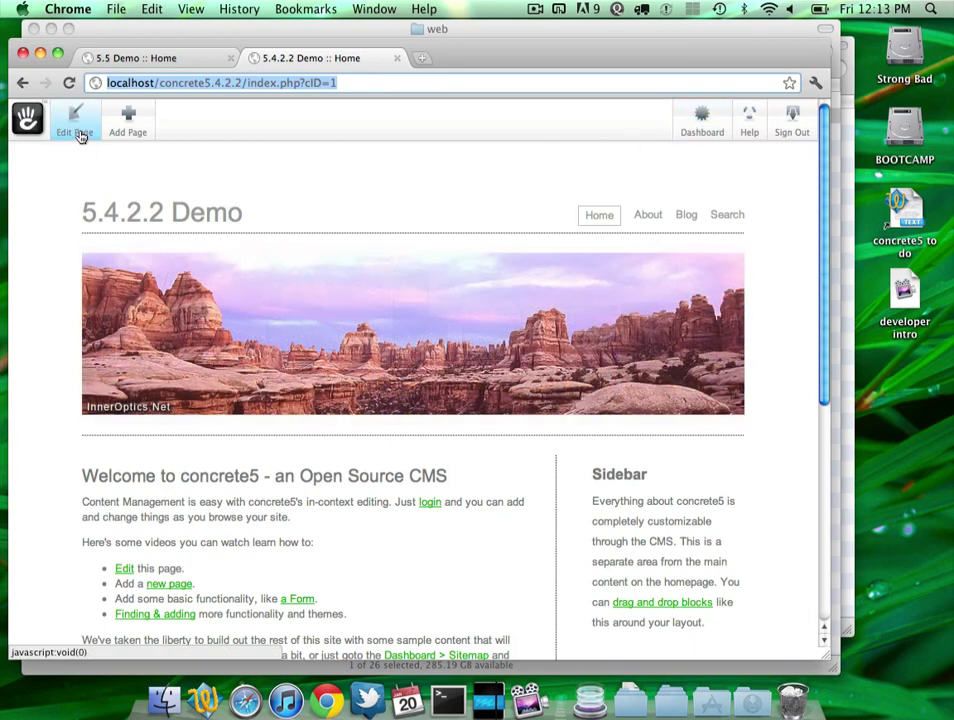
click(80, 133)
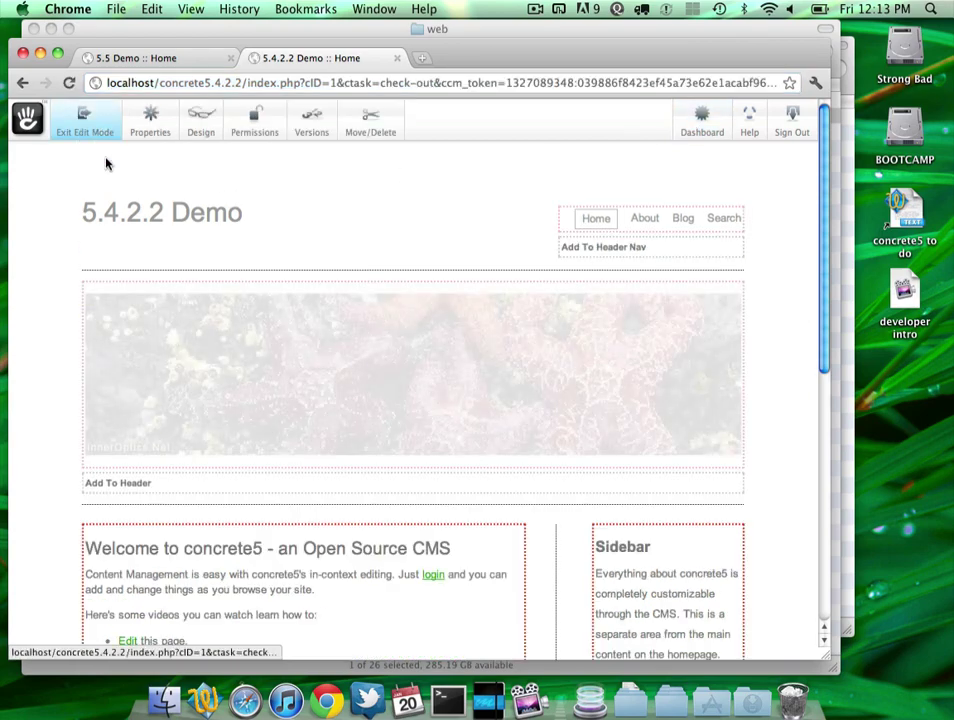
Step: Check which scrapbooks are offered for copying the Welcome content block, without copying it
scroll(190, 340, down, 4)
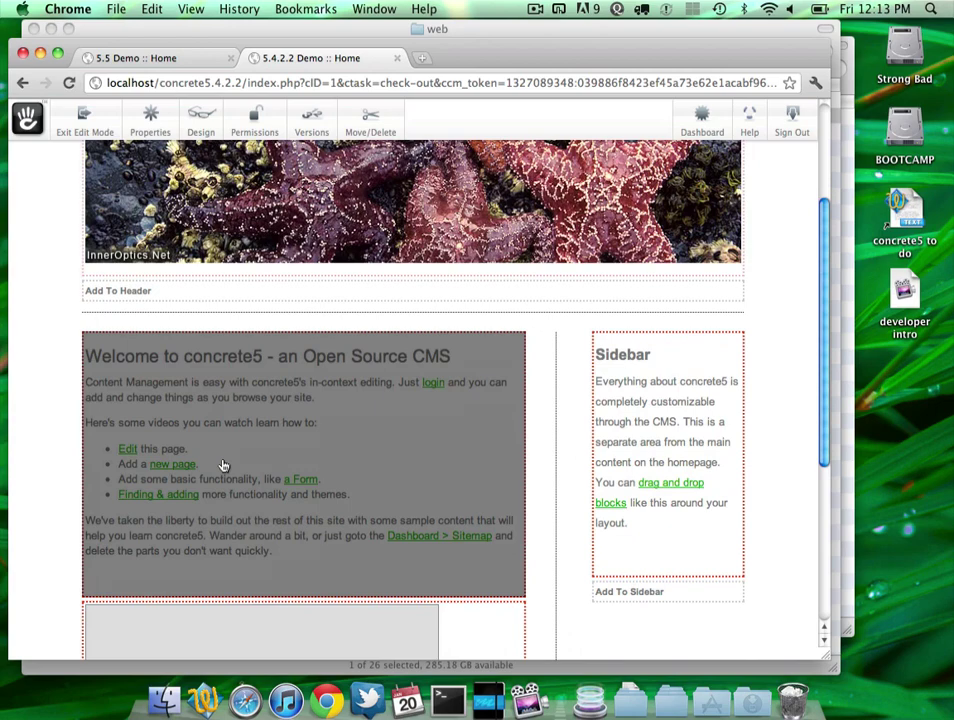
click(253, 475)
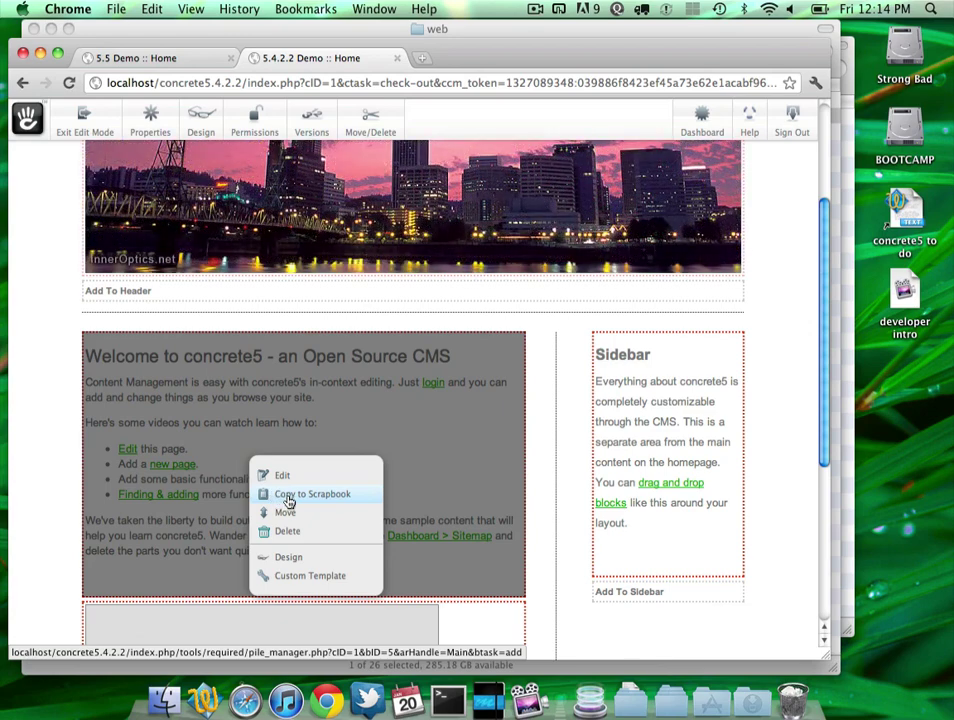
click(288, 496)
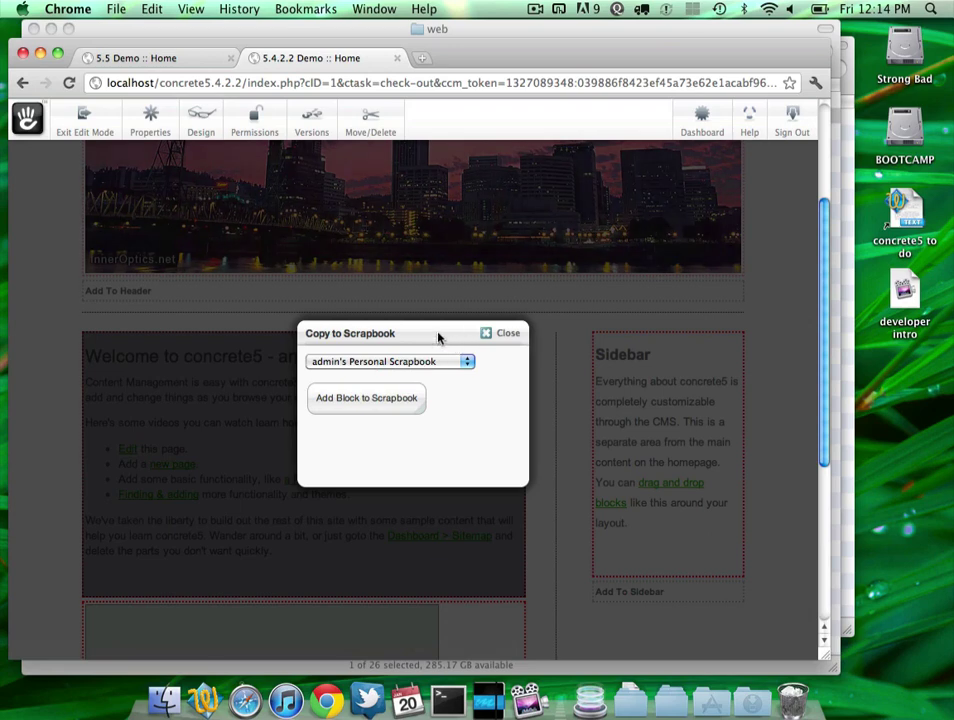
click(381, 362)
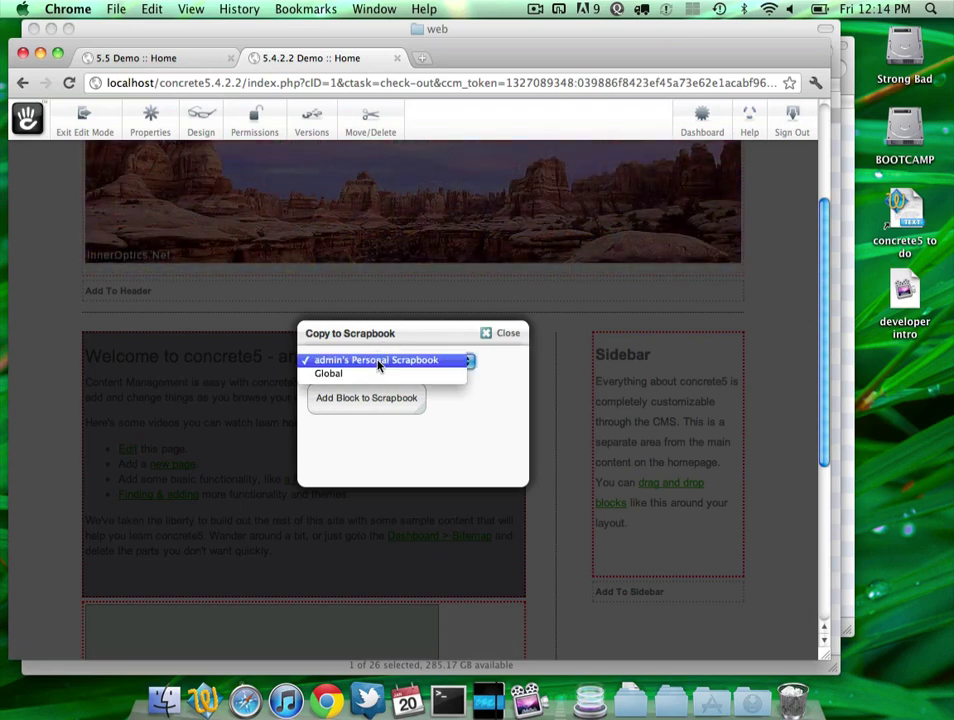
click(378, 336)
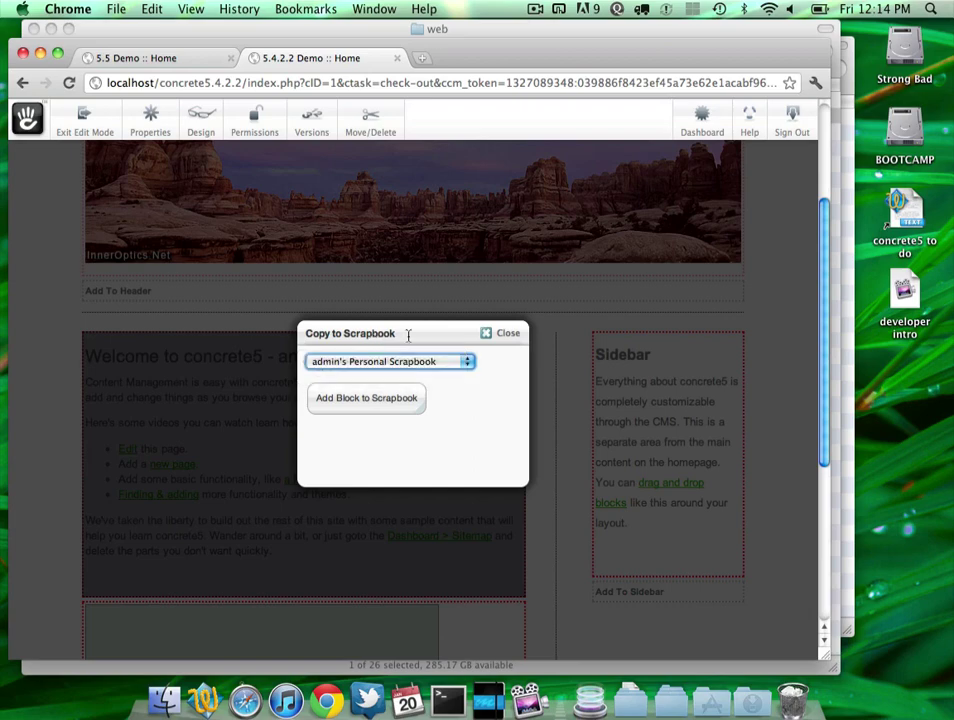
click(503, 334)
Step: Look at what the admin's and Global scrapbooks offer for pasting into the Sidebar area, without adding anything
click(620, 592)
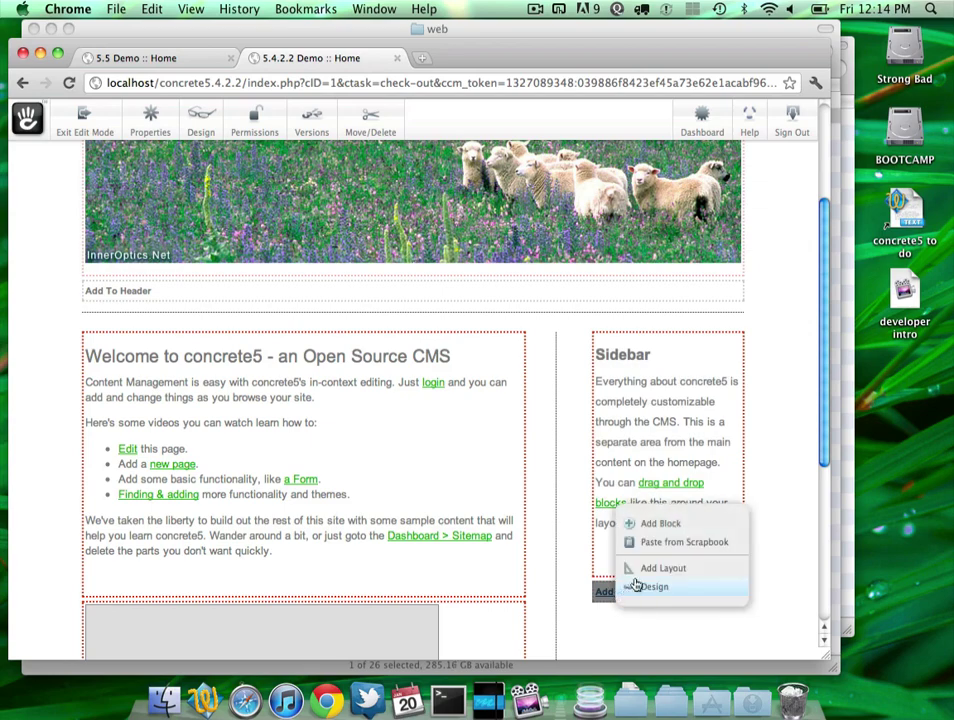
click(662, 542)
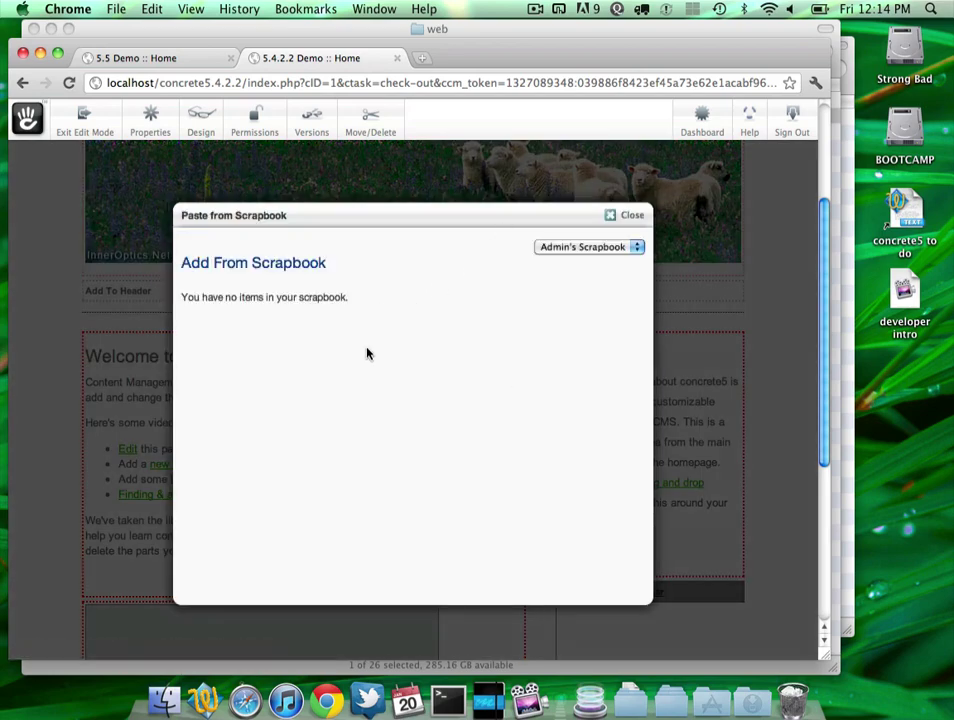
click(605, 246)
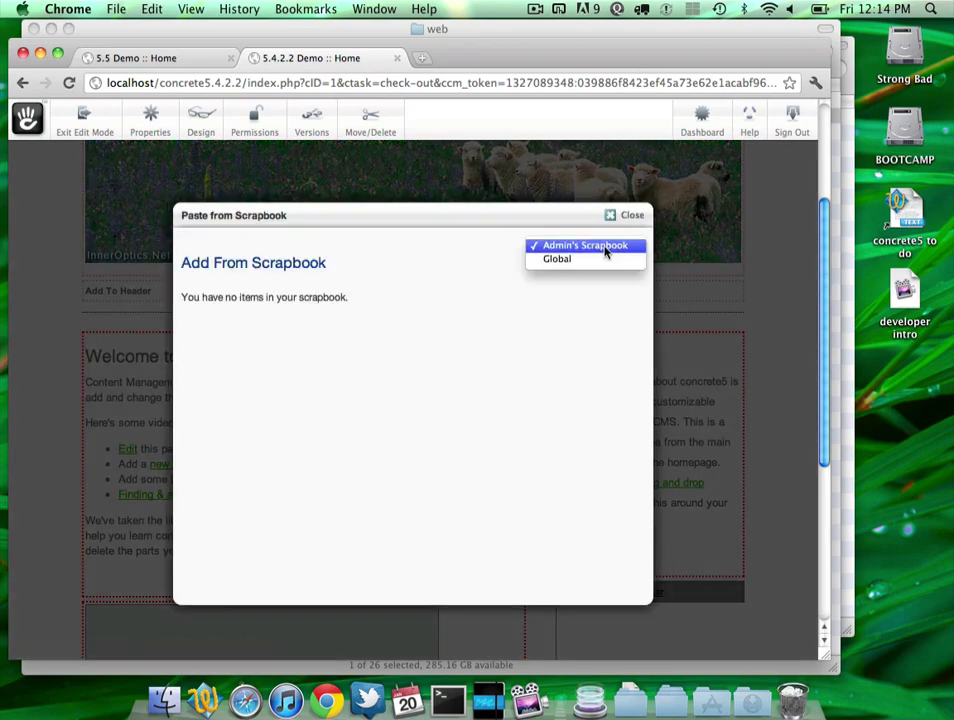
click(609, 262)
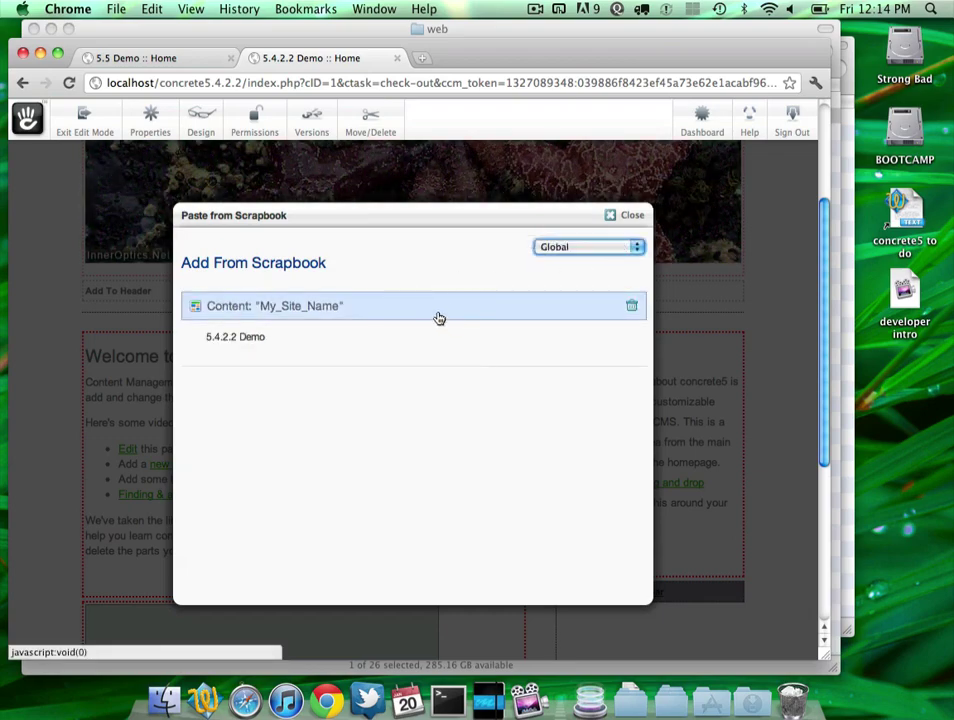
click(620, 214)
Step: Create a new global scrapbook named HeaderImages from the site's dashboard
click(702, 121)
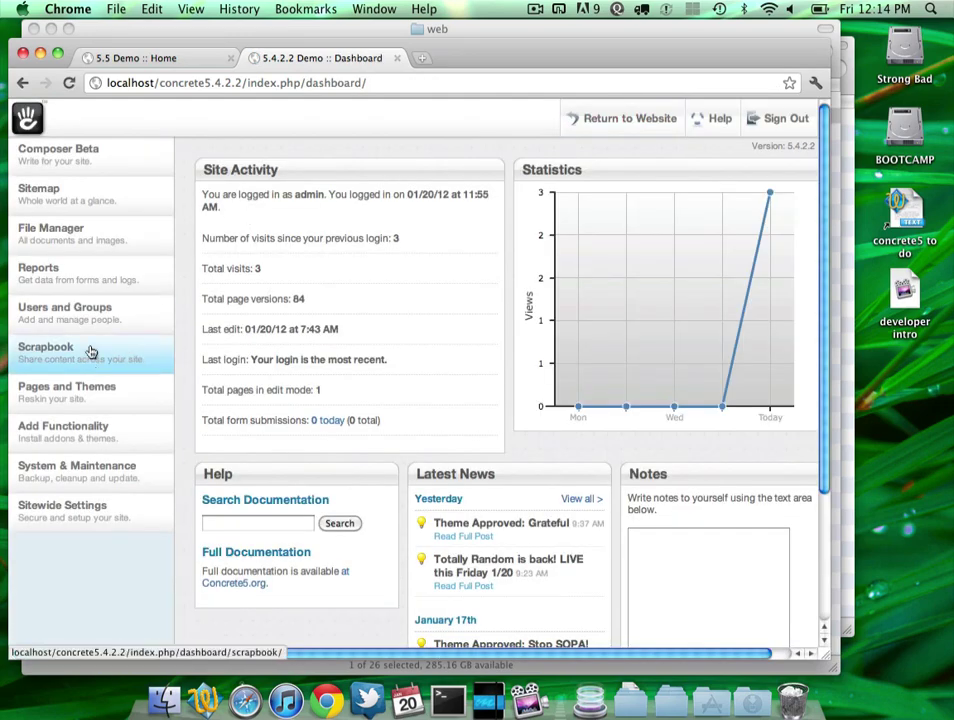
click(89, 349)
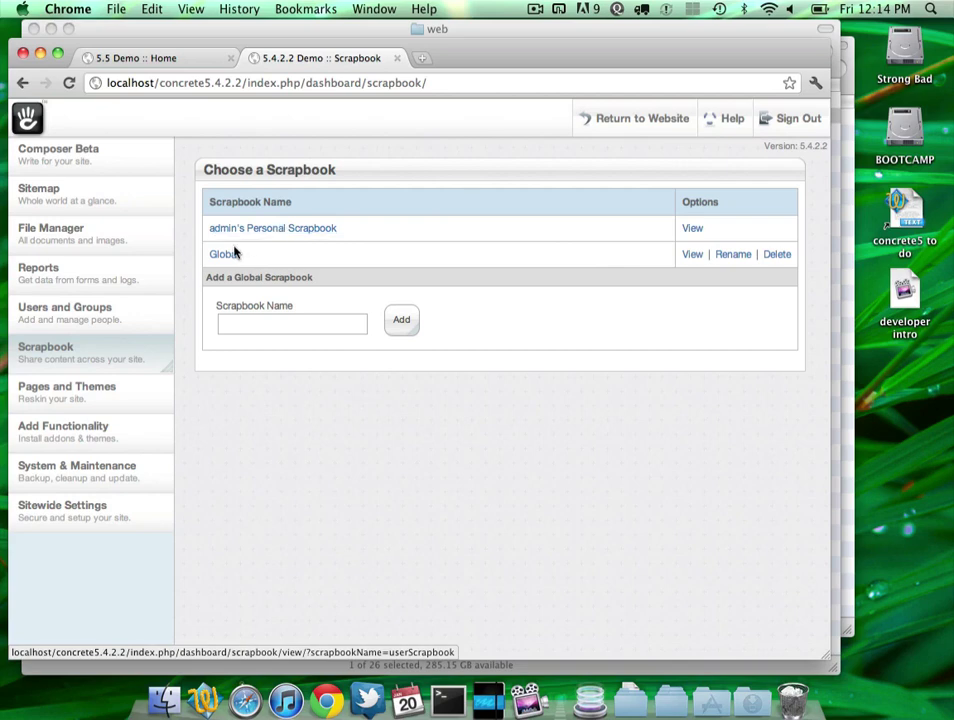
click(270, 312)
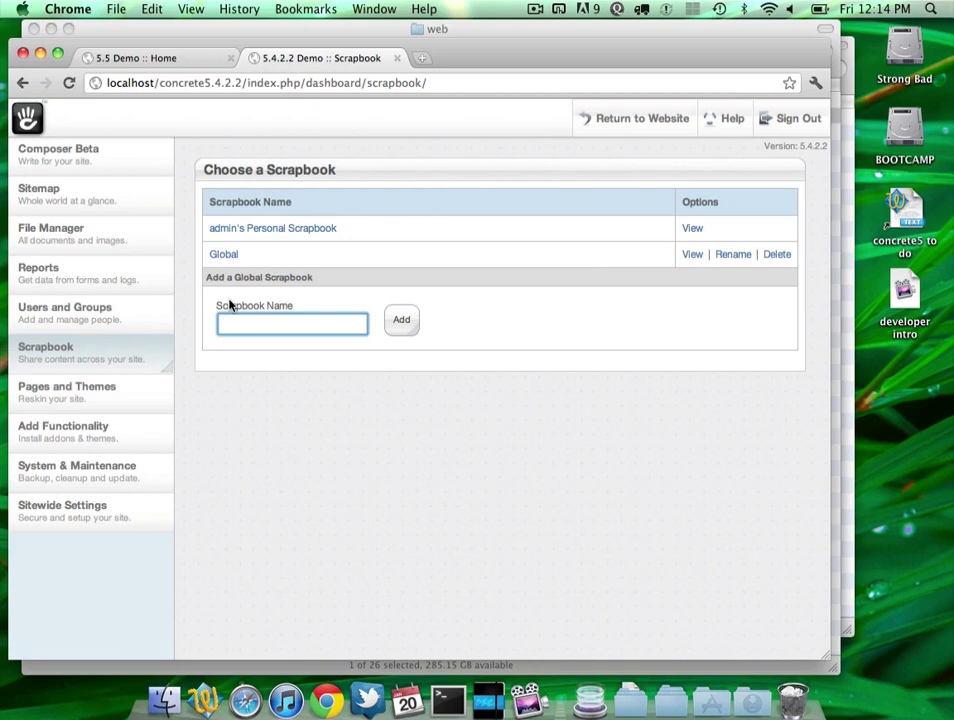
text(HeaderImages)
click(401, 319)
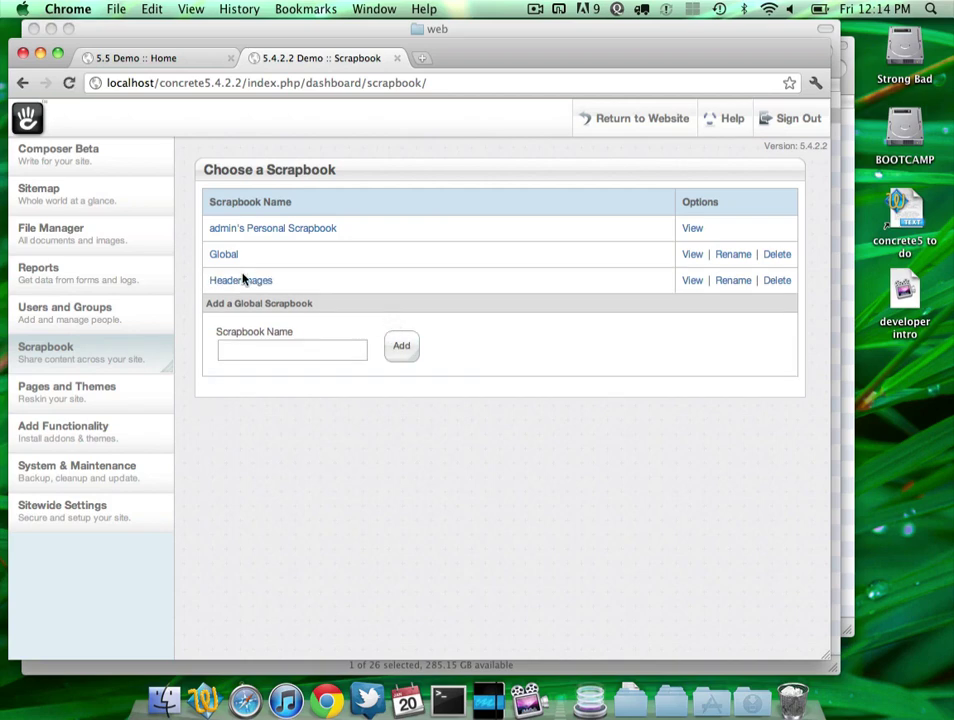
Step: Add a Content block with the text "This is an image." to the HeaderImages scrapbook
click(245, 281)
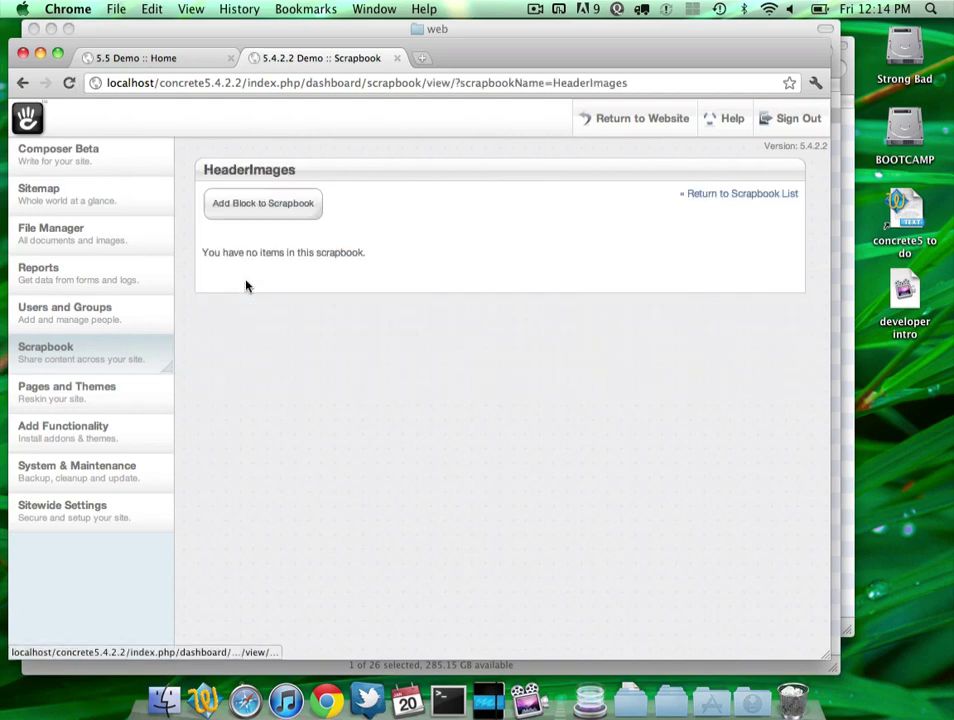
click(277, 197)
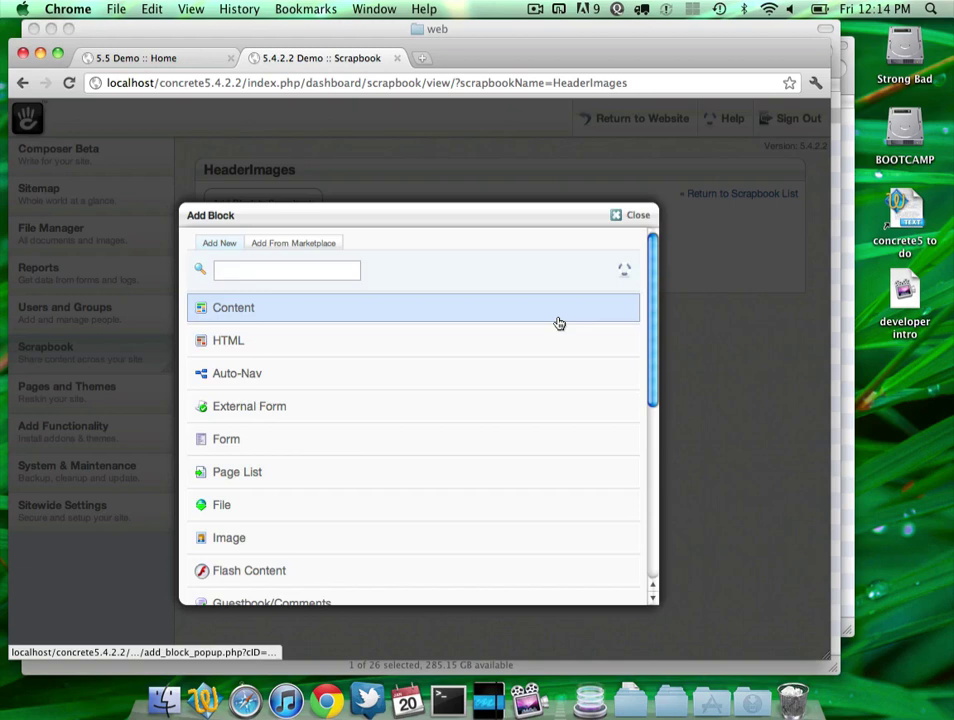
click(559, 324)
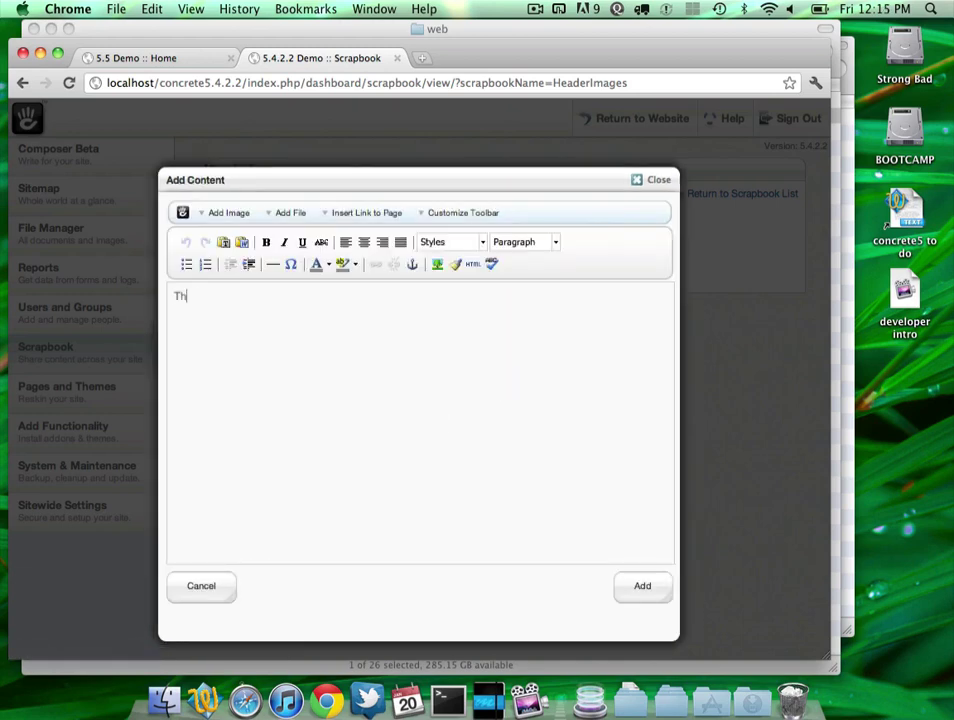
text(This is an image.)
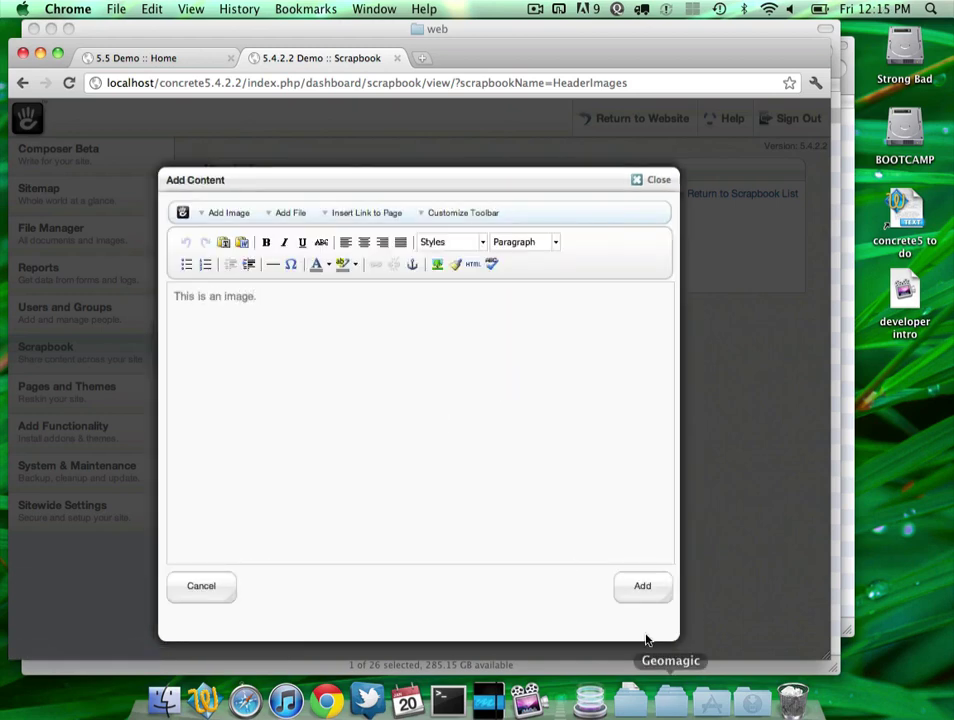
click(644, 583)
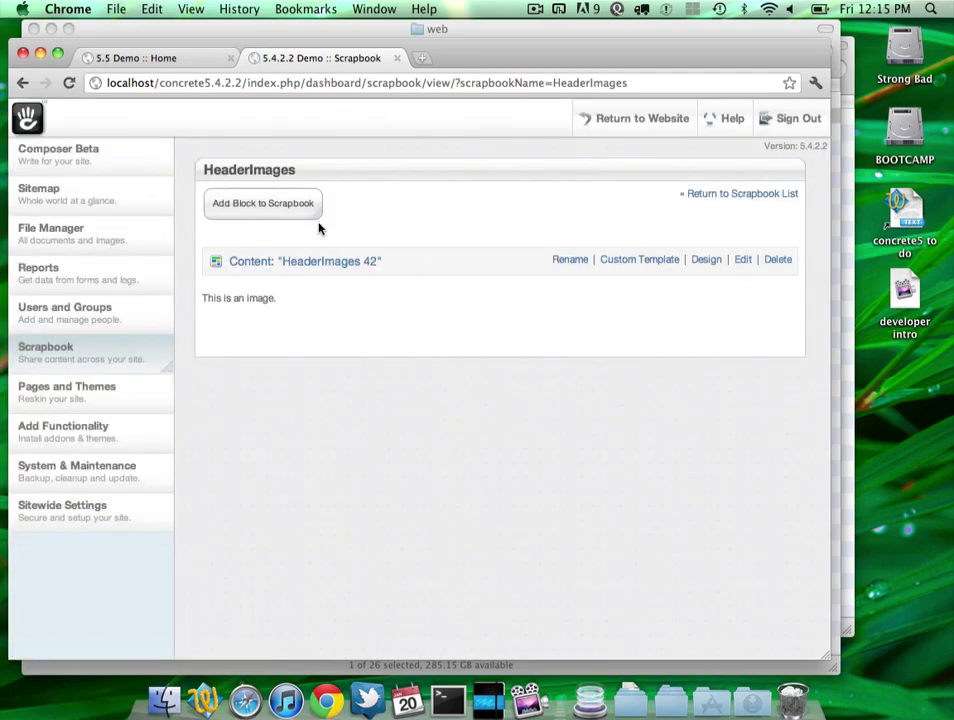
Step: Return to the home page and paste the content block from the HeaderImages scrapbook into the Sidebar area
click(651, 132)
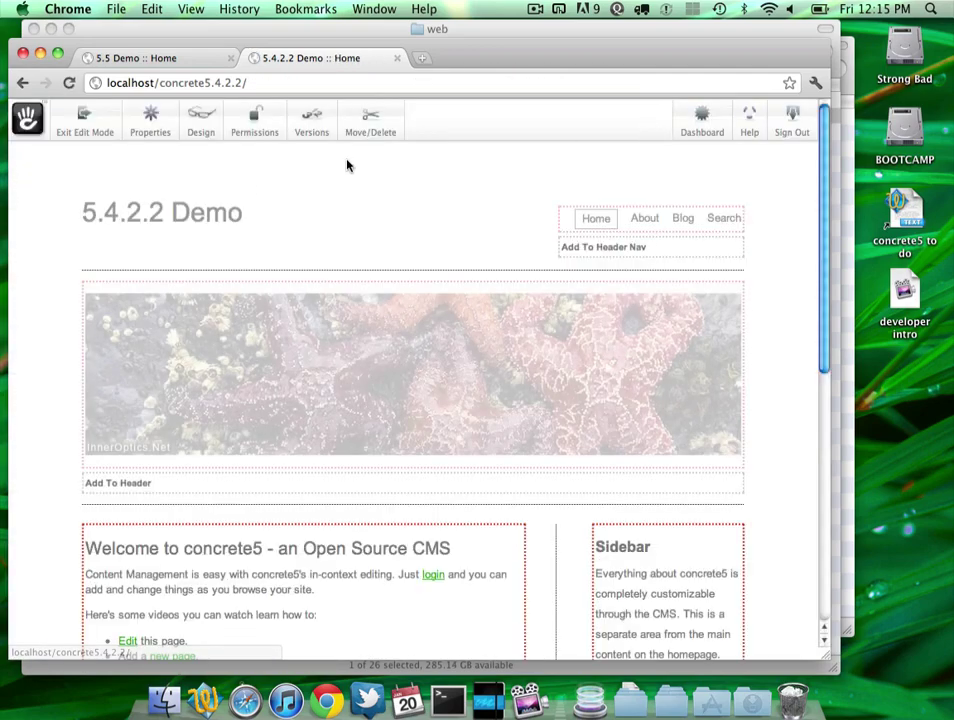
scroll(453, 379, down, 5)
click(658, 494)
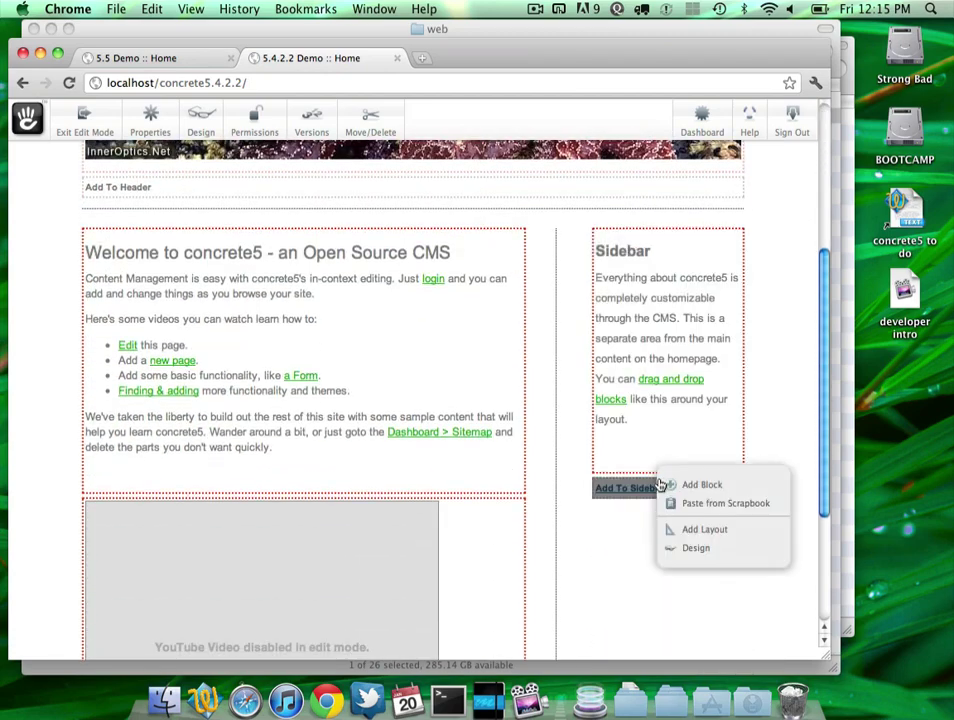
click(680, 503)
click(636, 250)
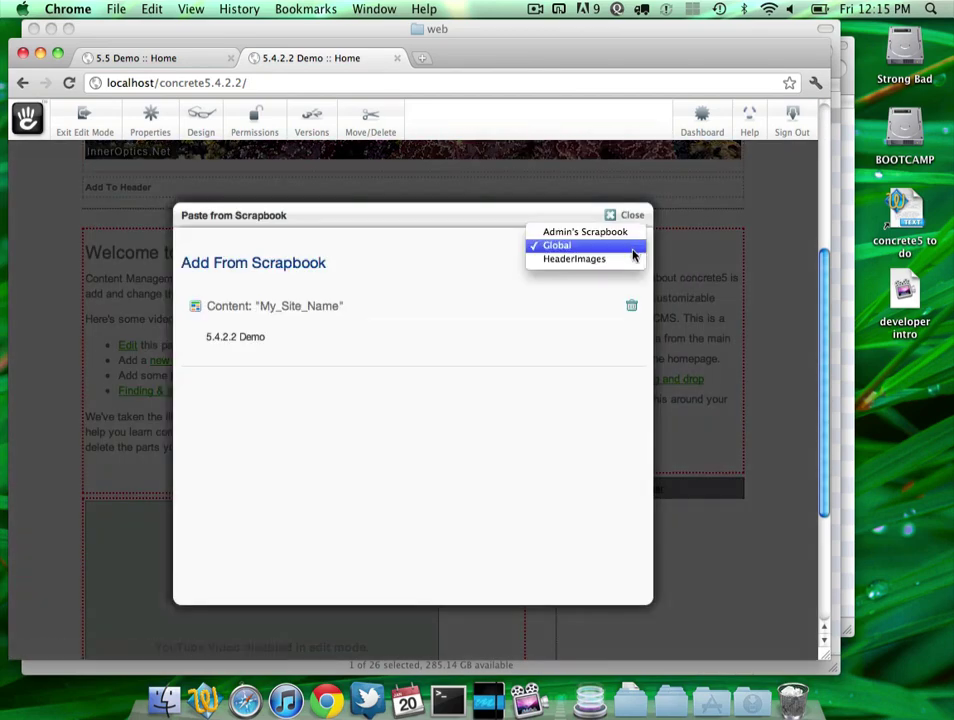
click(632, 262)
click(437, 312)
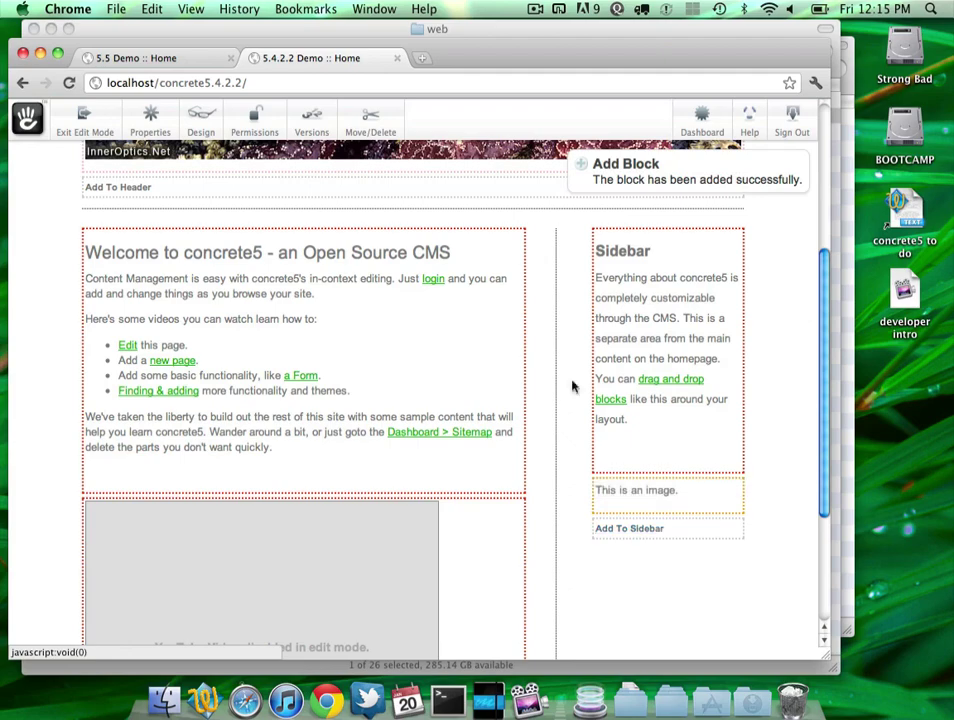
Step: Open the pasted Sidebar block in the content editor to read its global block notice, and close it without changes
click(617, 509)
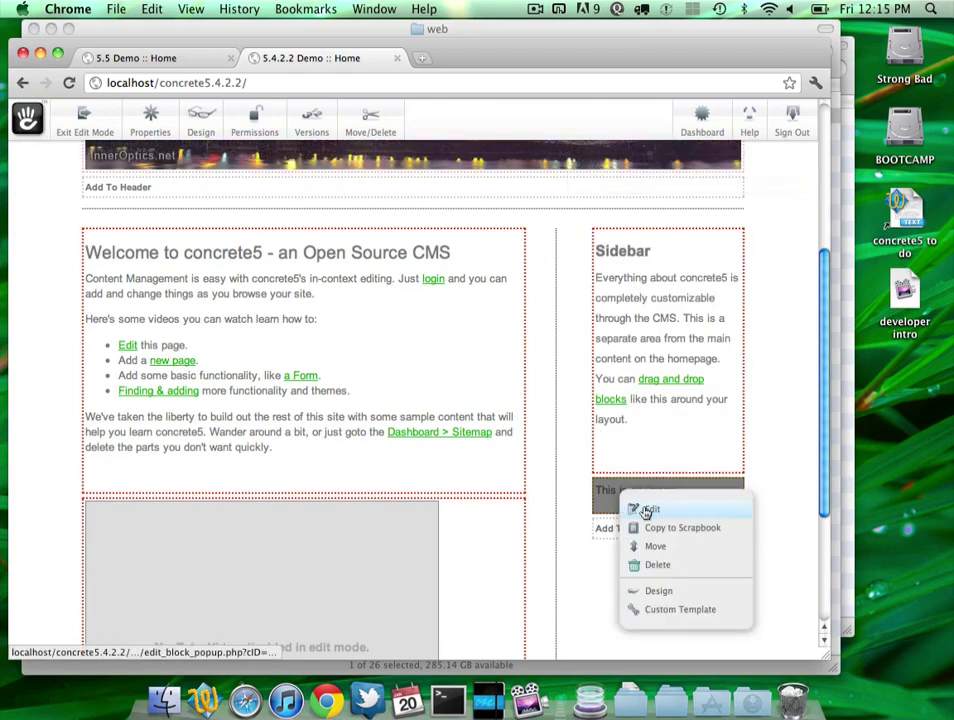
click(645, 509)
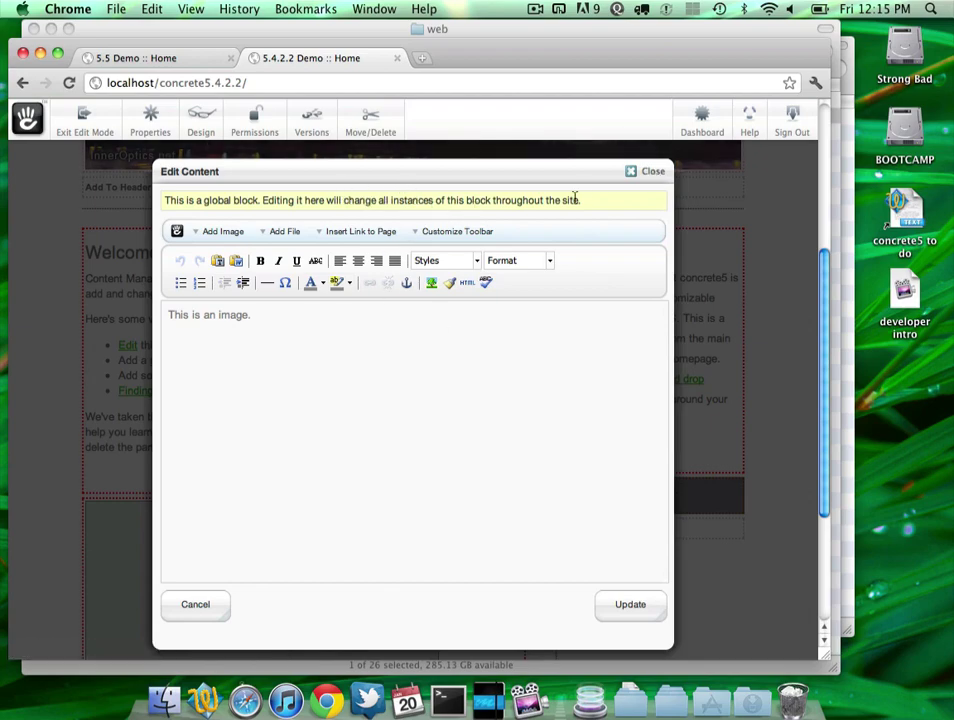
click(633, 174)
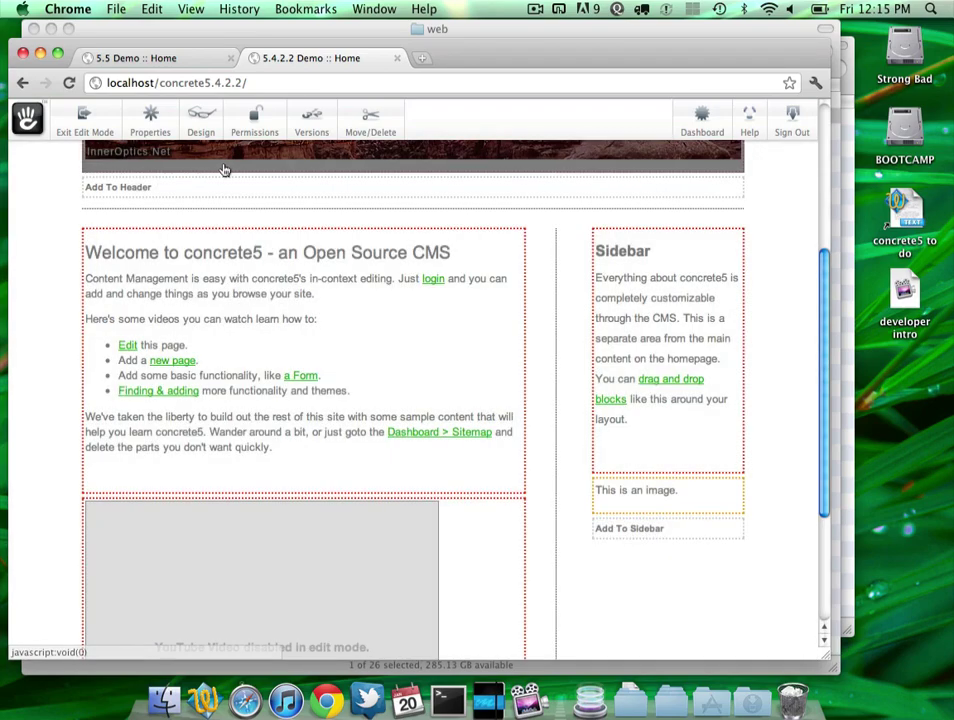
Step: Exit edit mode on the home page
click(85, 121)
click(594, 288)
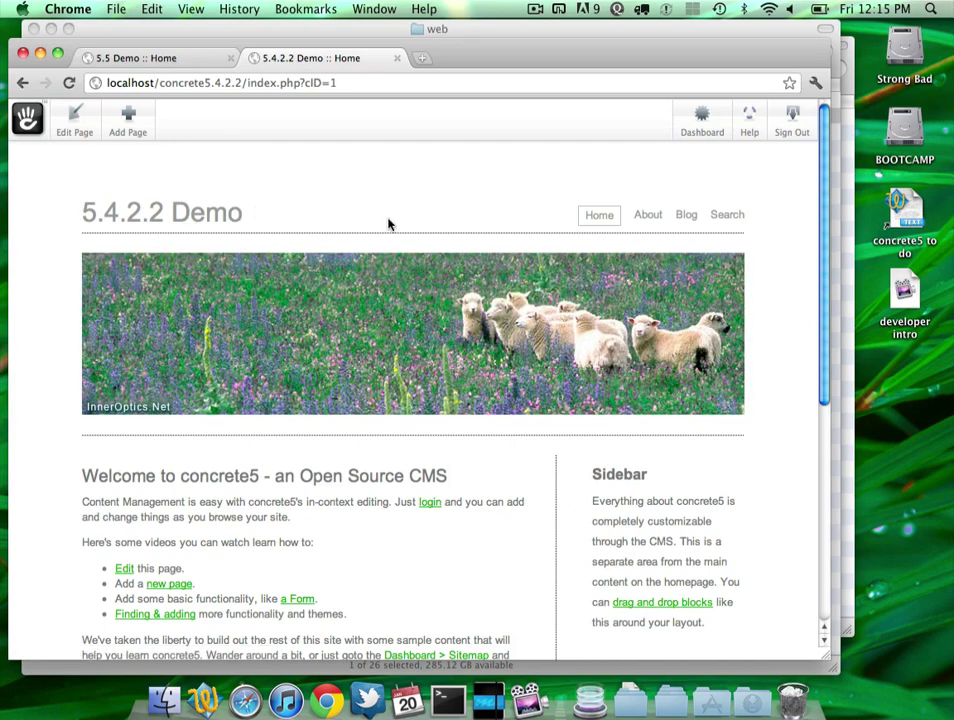
Step: Open the My_Site_Name block of the Global scrapbook for editing and clear its existing text
click(715, 133)
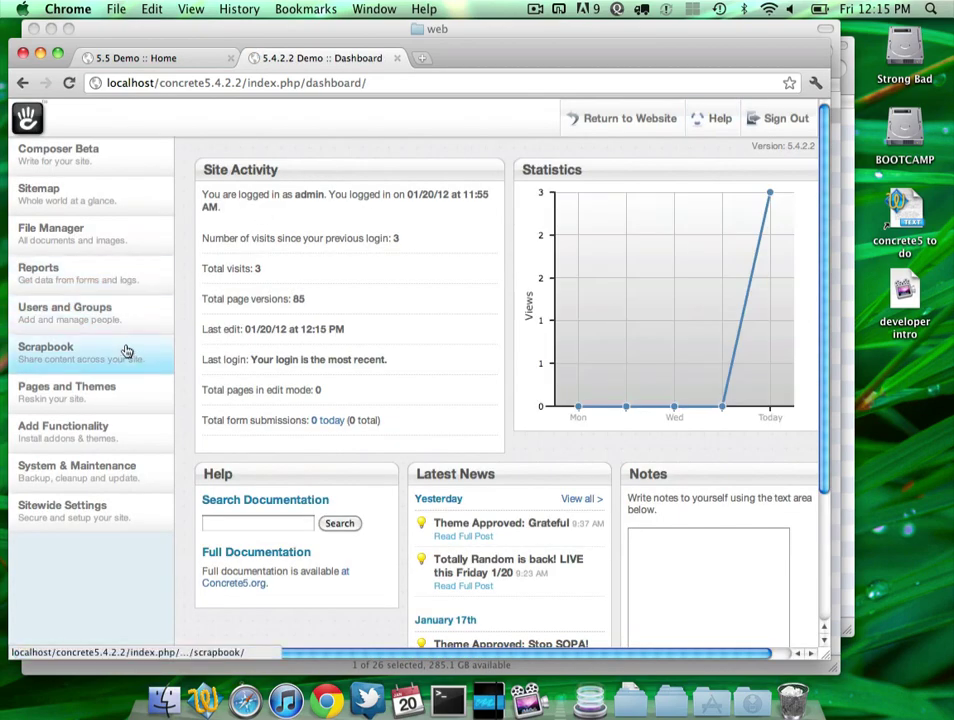
click(125, 350)
click(230, 256)
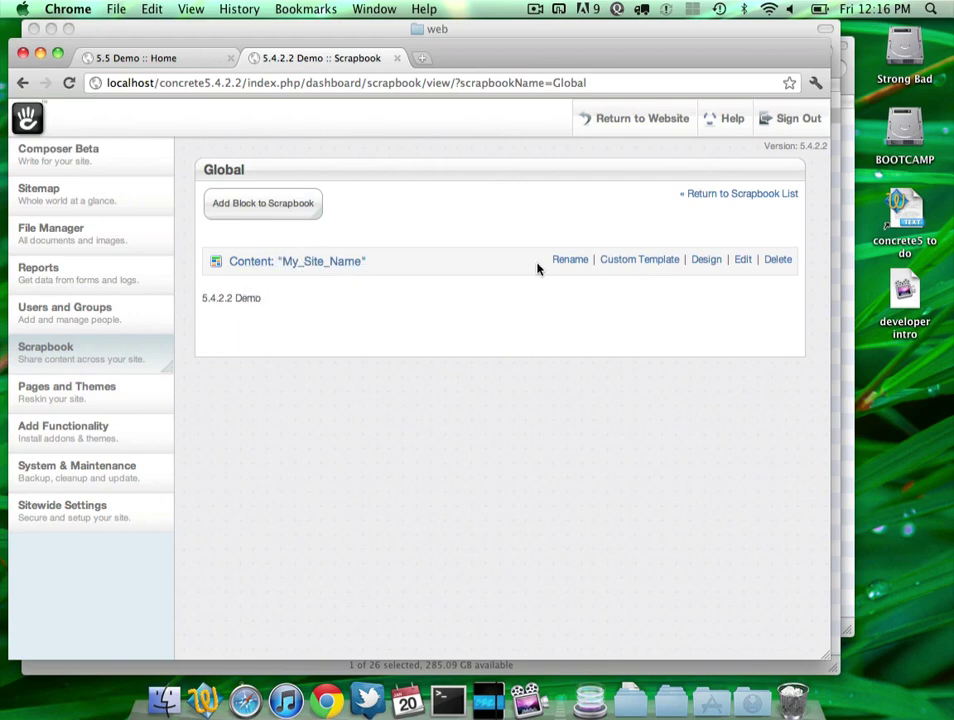
click(742, 259)
key(super+a)
key(BackSpace)
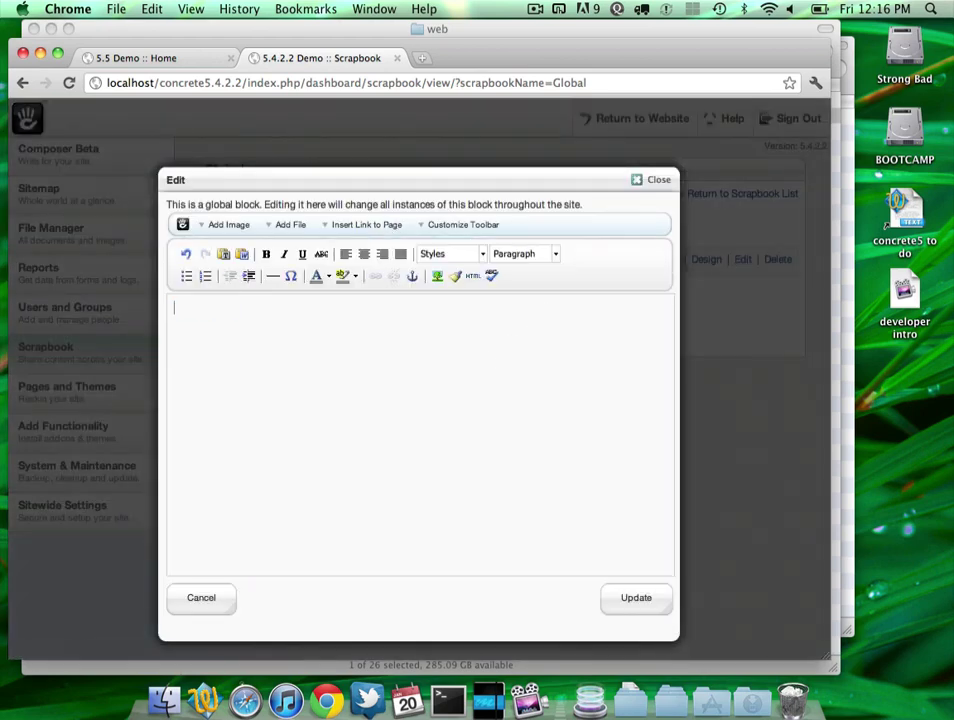
Step: Insert the birch forest JPEG, the first image in the file manager, into the My_Site_Name block
click(238, 228)
click(445, 293)
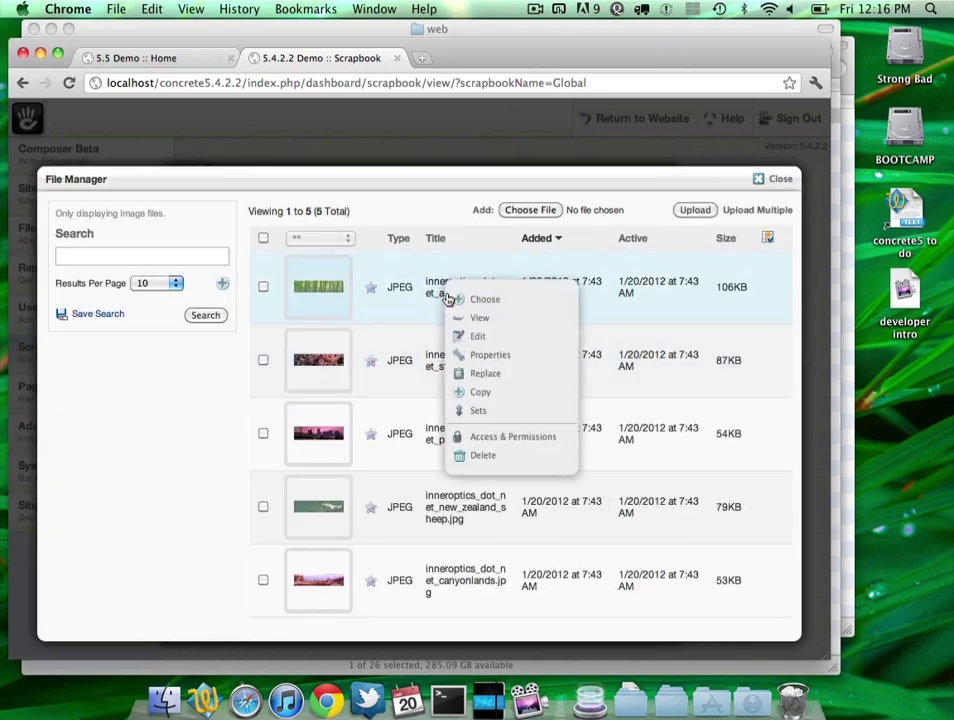
click(463, 312)
Step: Set the inserted forest image's width to 150 with proportional height
click(362, 362)
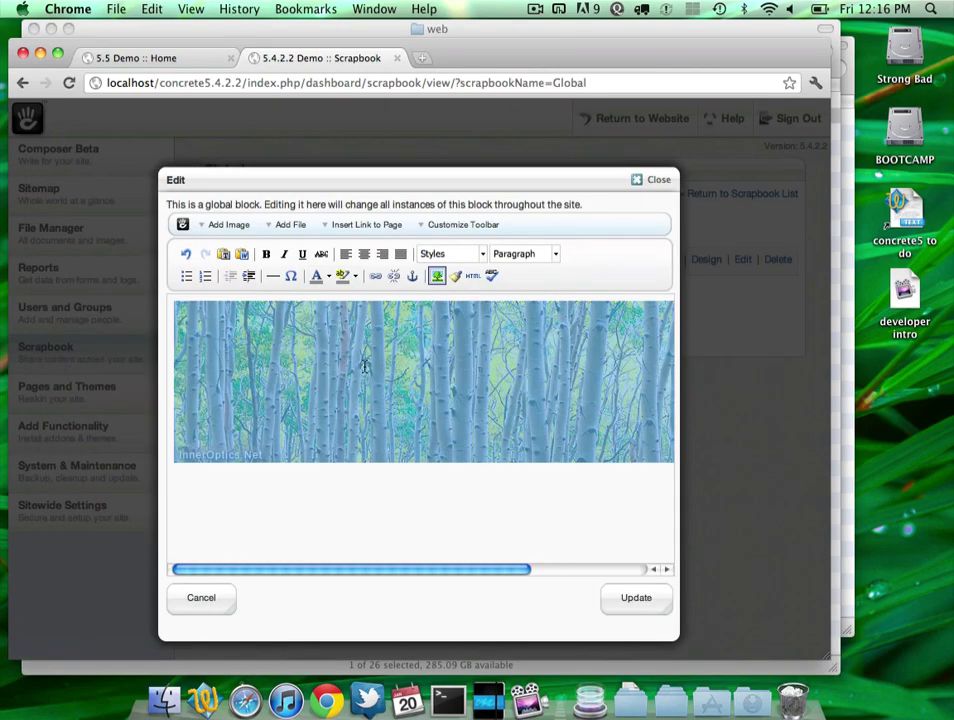
click(437, 276)
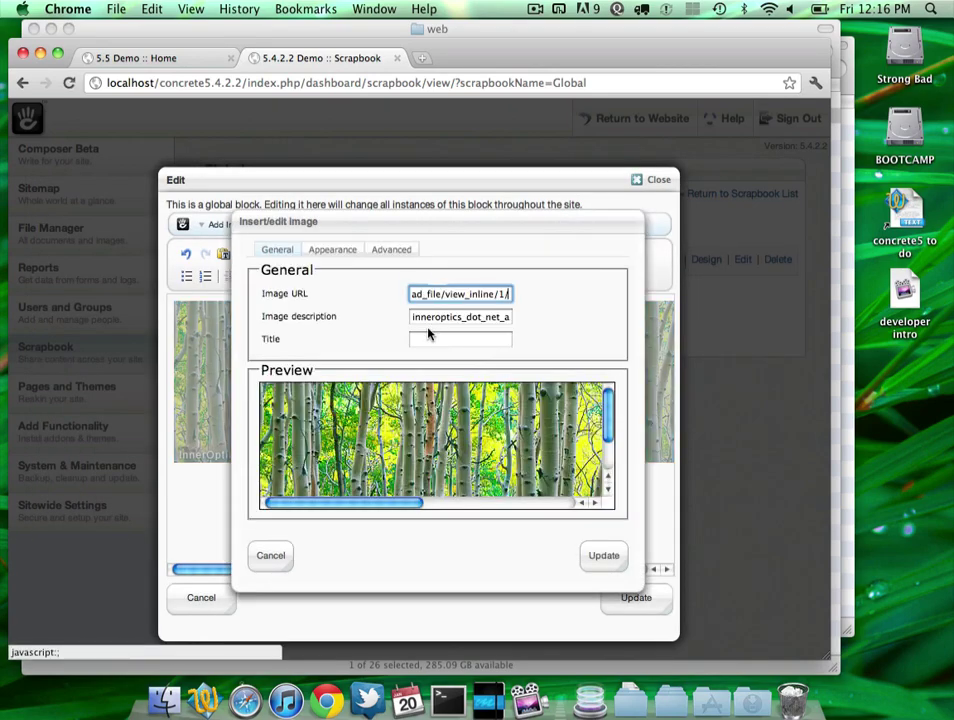
click(345, 259)
click(366, 317)
text(150)
key(Tab)
click(602, 557)
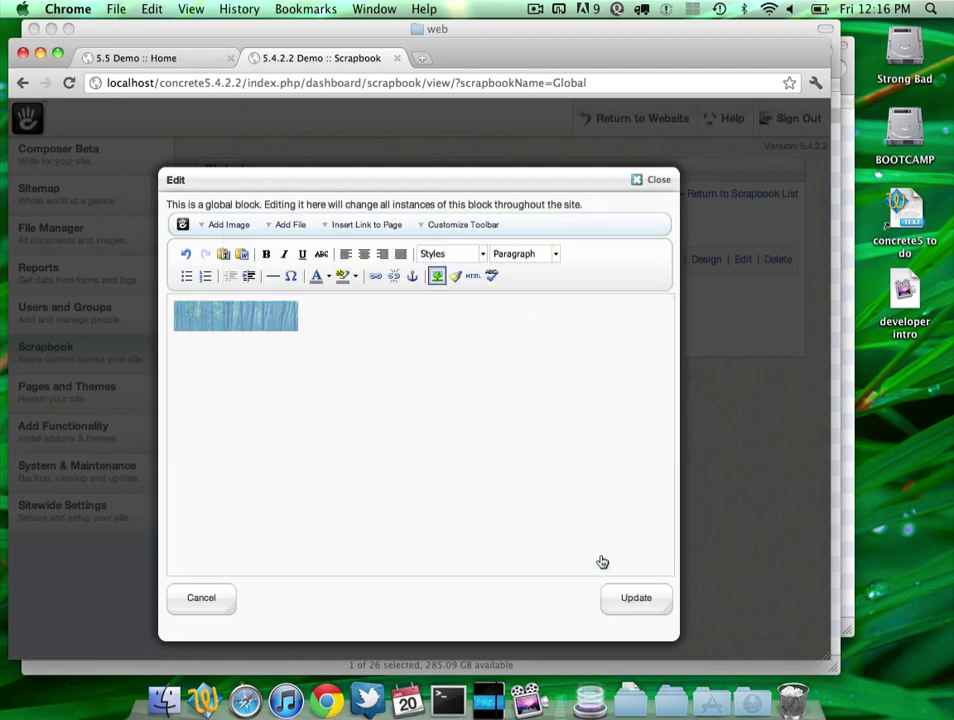
Step: Save the My_Site_Name block's image content and return to the website's home page
click(636, 597)
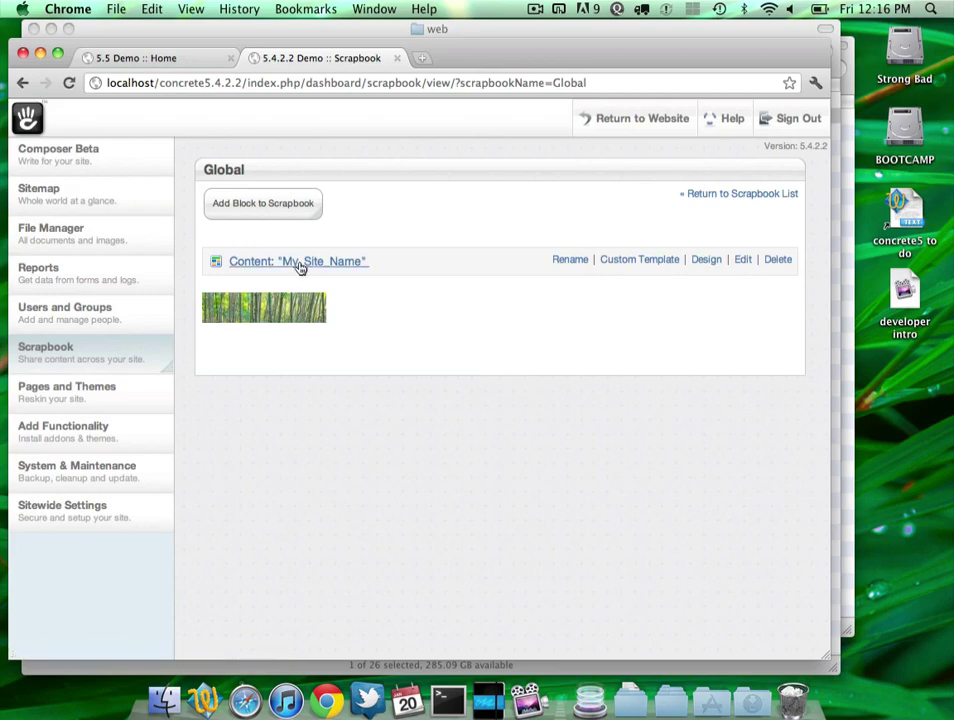
click(638, 118)
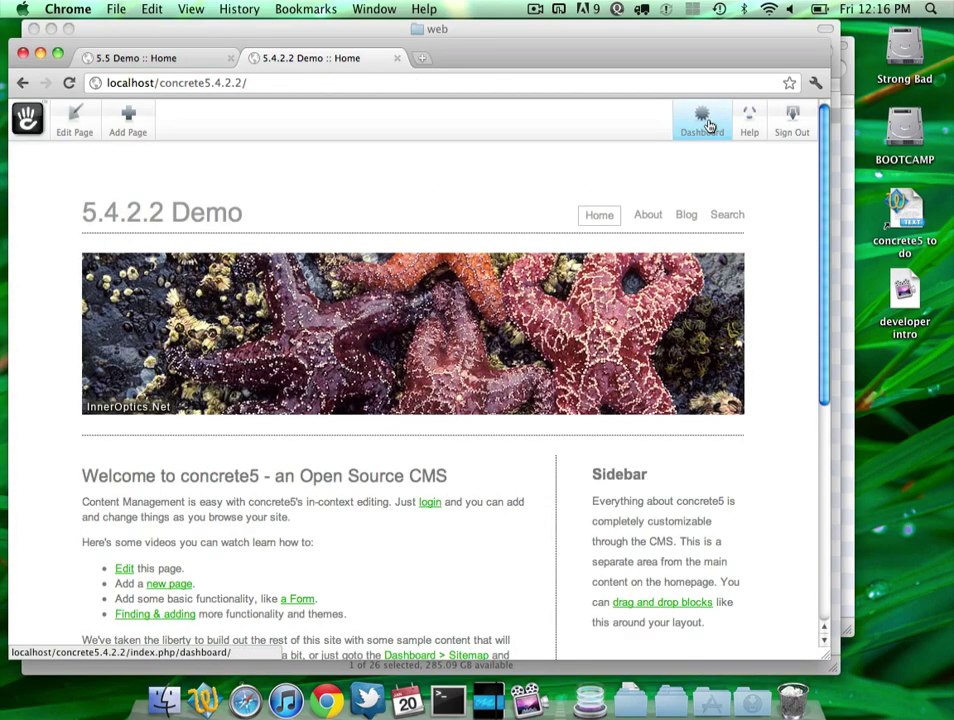
Step: Clear the site cache from the dashboard's general sitewide settings
click(706, 123)
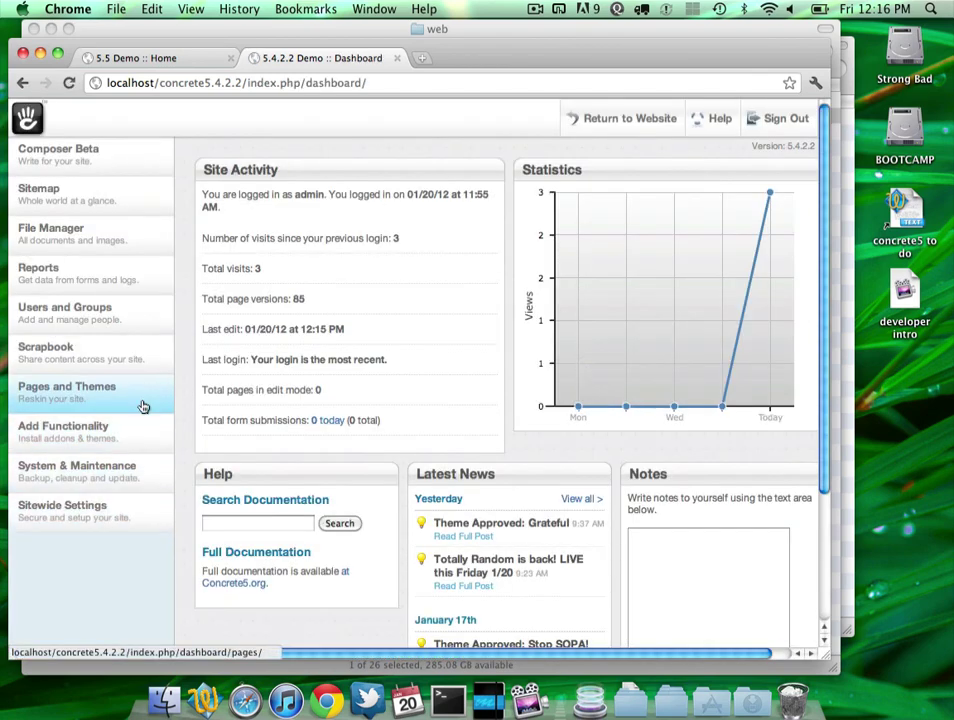
click(110, 503)
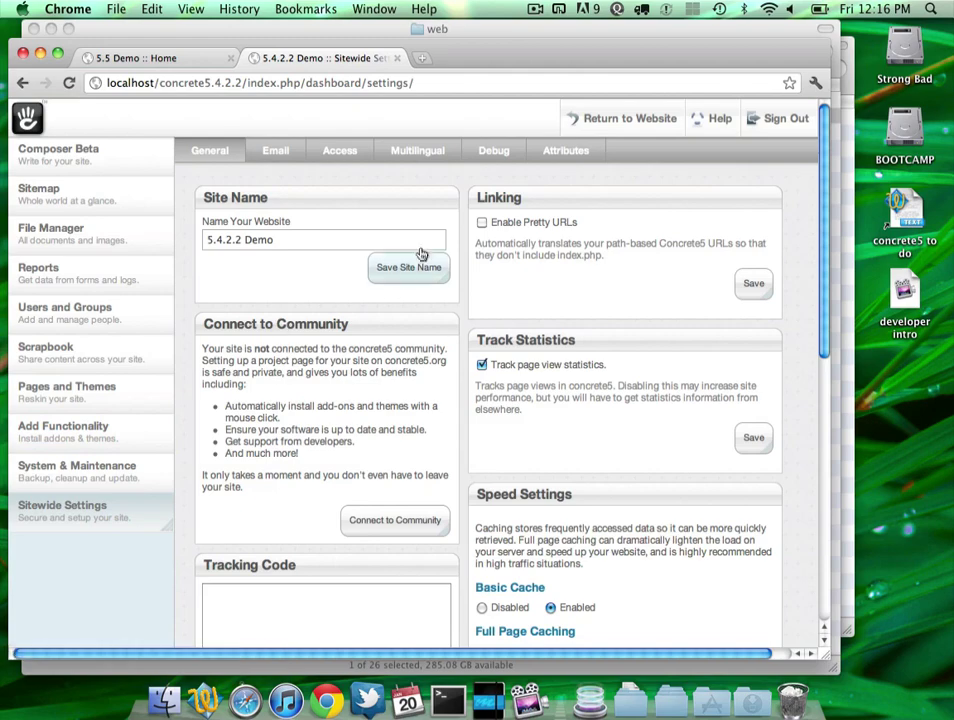
click(493, 150)
scroll(580, 300, down, 1)
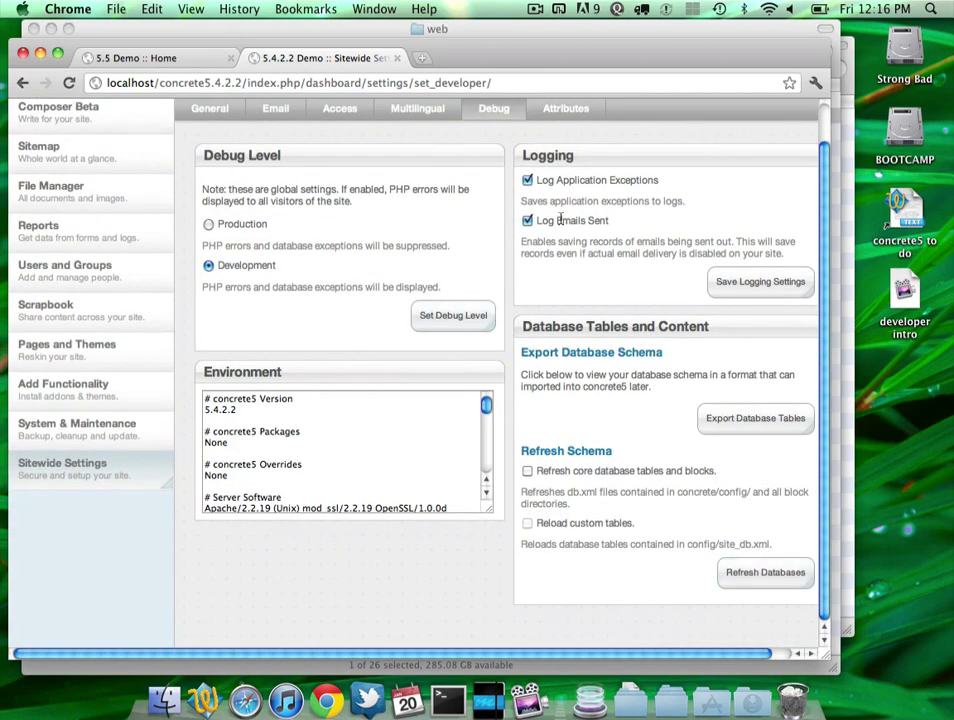
click(212, 107)
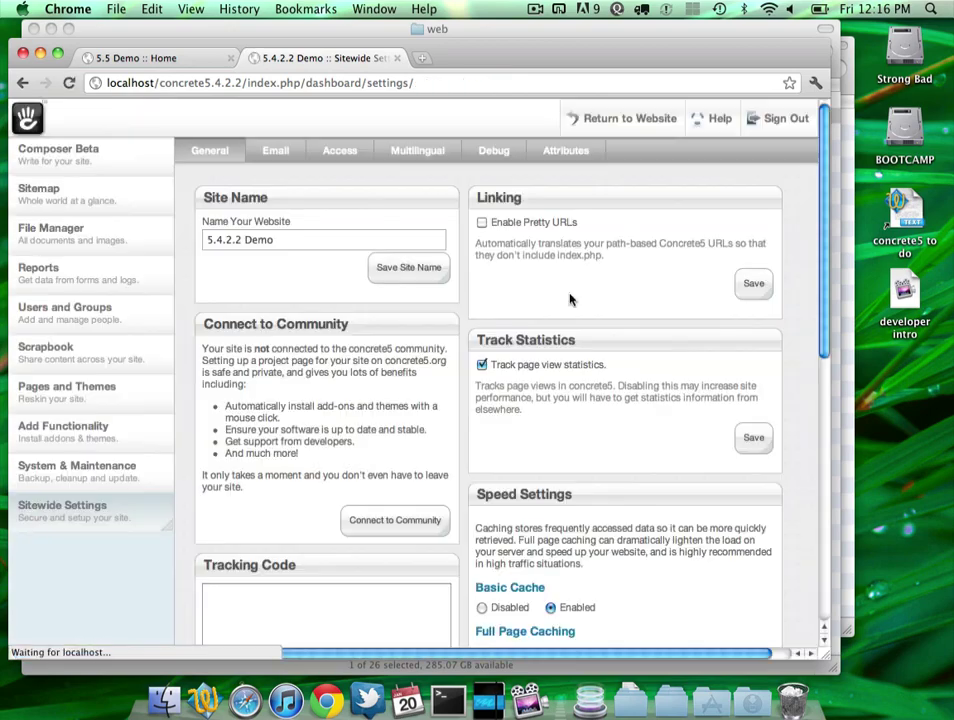
scroll(741, 520, down, 5)
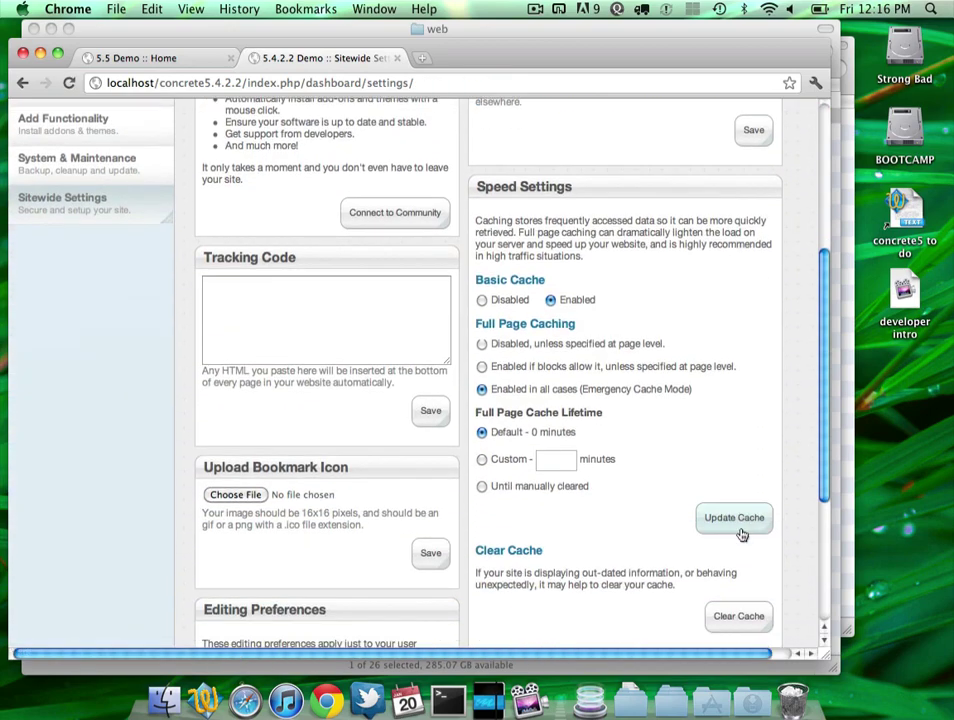
click(741, 626)
Step: Return to the website and check the site name block in the header through the About link and the logo link
click(598, 119)
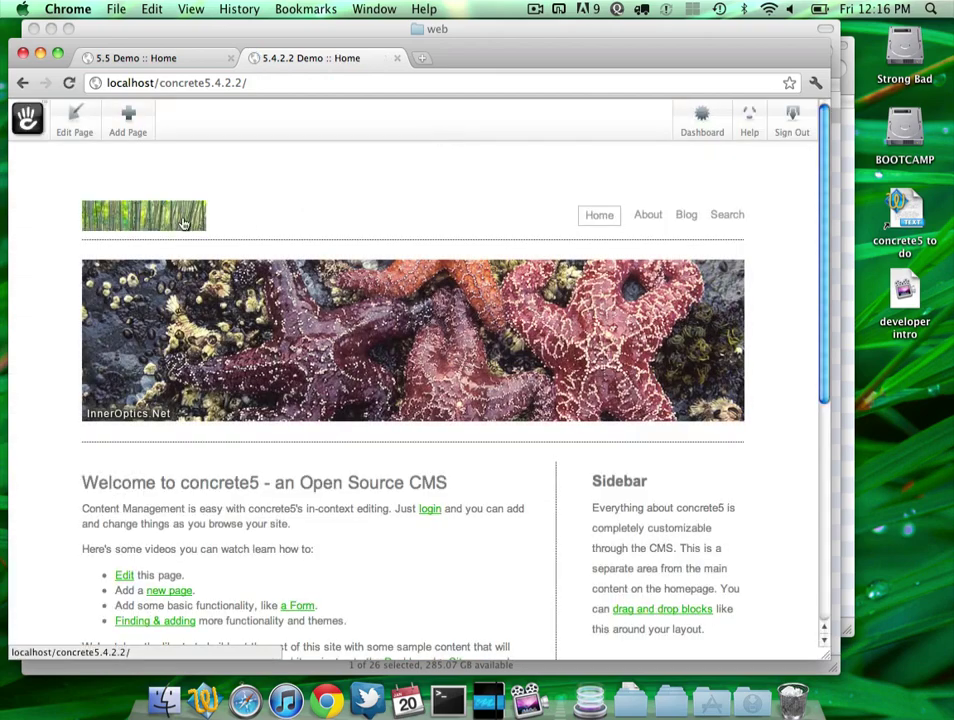
click(650, 216)
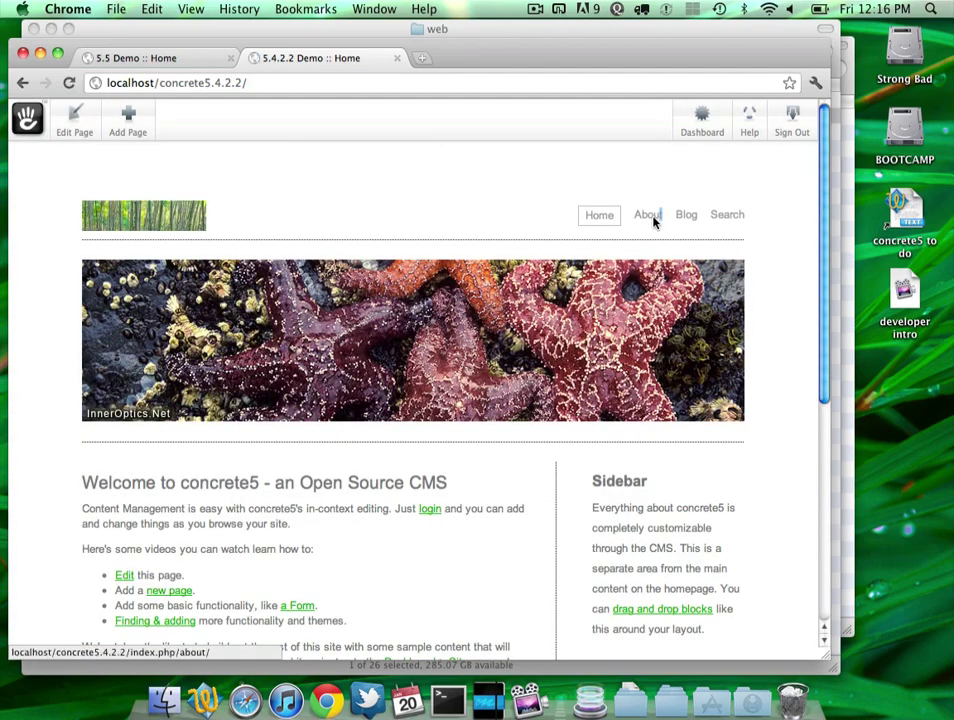
click(149, 217)
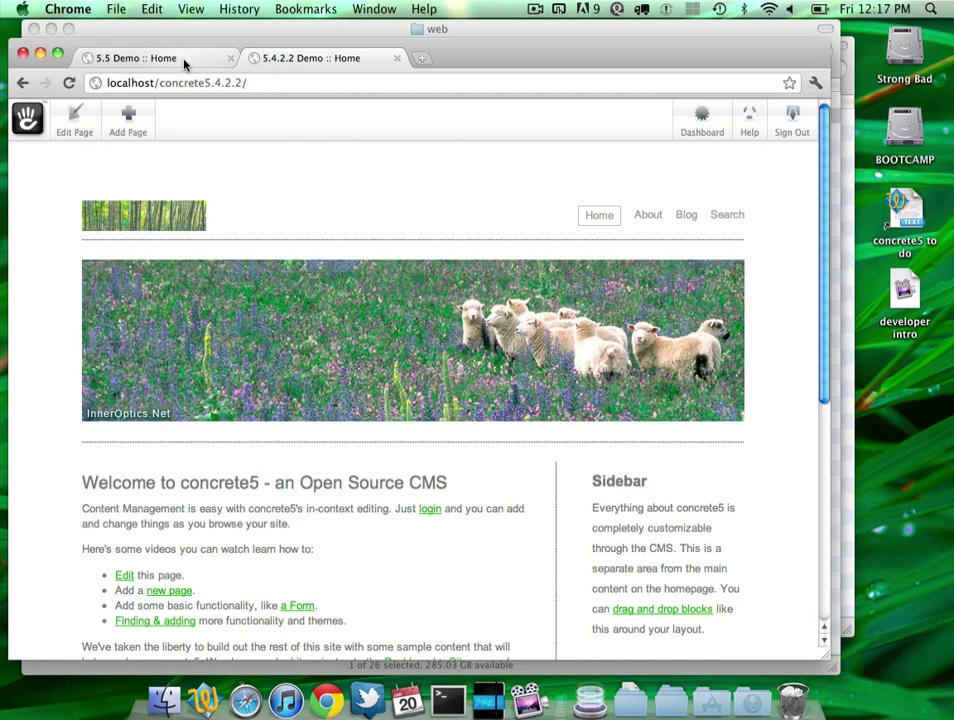
Step: Switch to Finder and open the default theme's folder inside concrete/themes
click(165, 698)
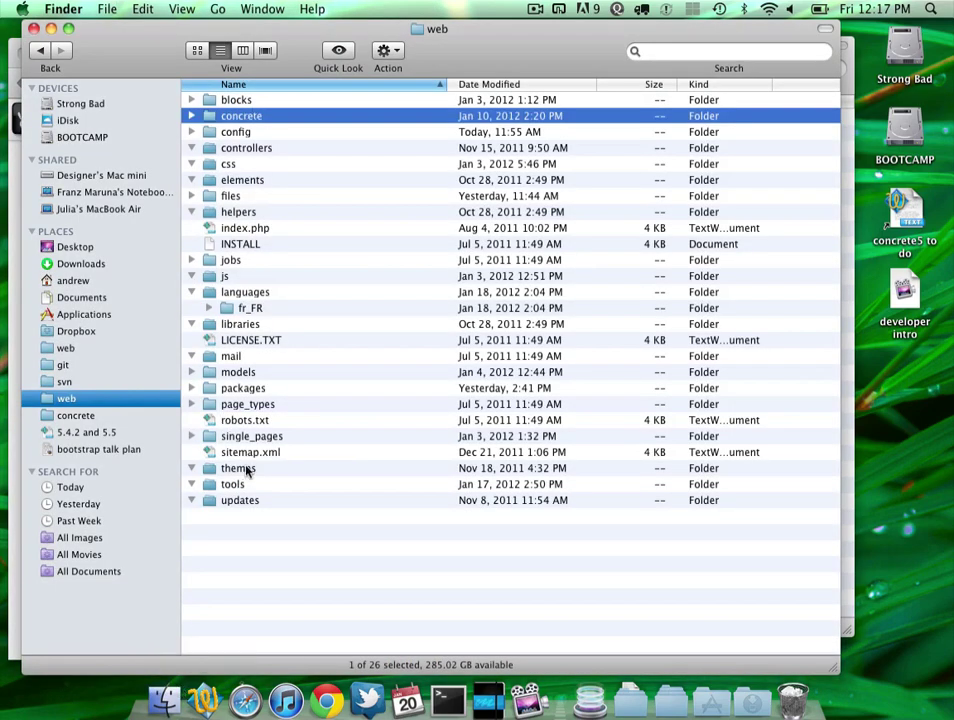
click(248, 468)
key(cmd+bracketleft)
key(t)
key(cmd+Down)
key(Up)
key(Up)
key(Down)
key(super+Down)
Step: Open header.php from the default theme's elements folder
key(Down)
key(Down)
key(Down)
key(Down)
key(Down)
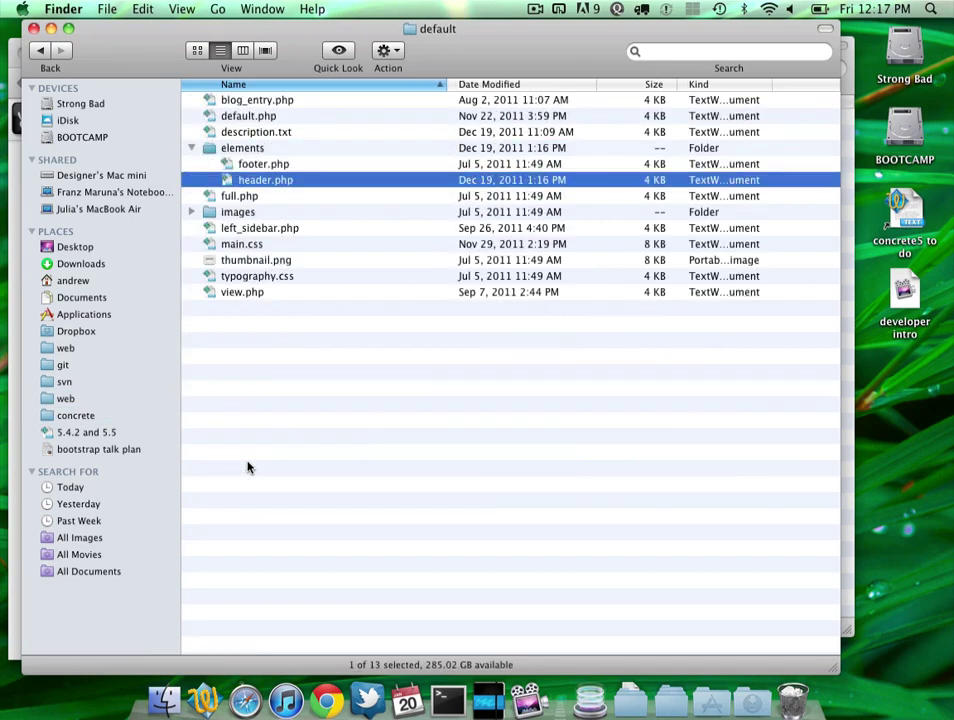
key(super+Down)
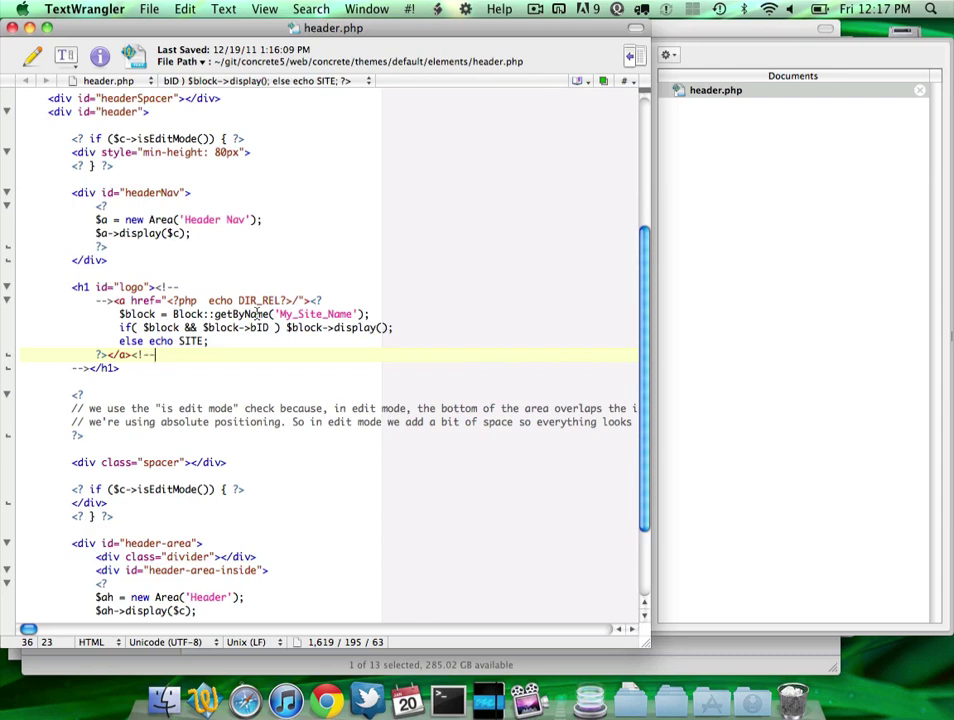
Step: Examine the logo code in header.php, including Block::getByName('My_Site_Name') and the $block->display() call
double_click(258, 314)
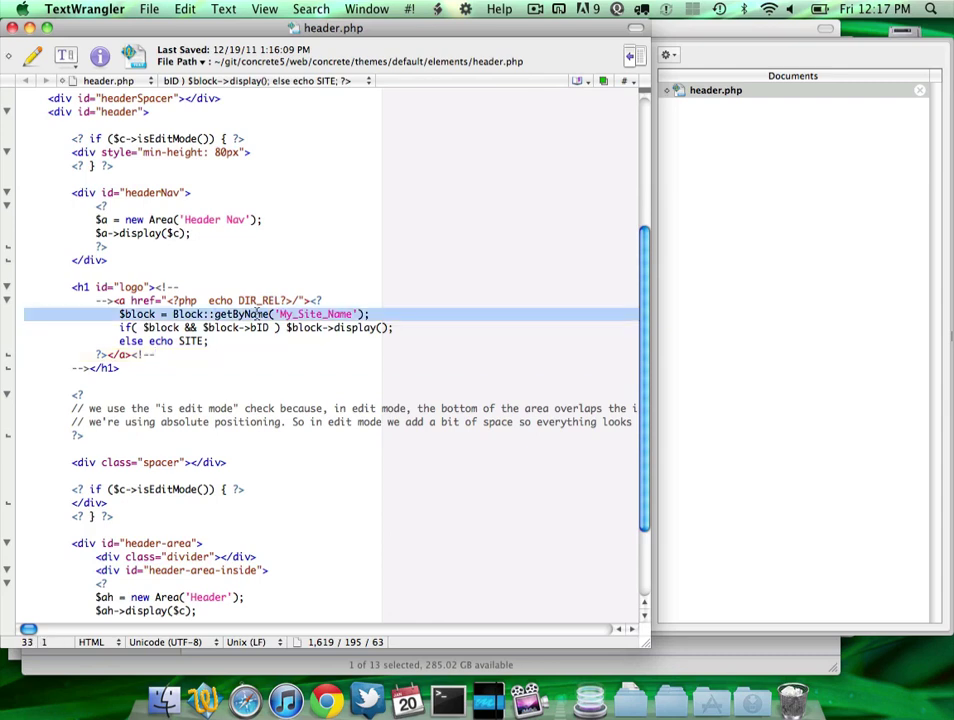
double_click(310, 316)
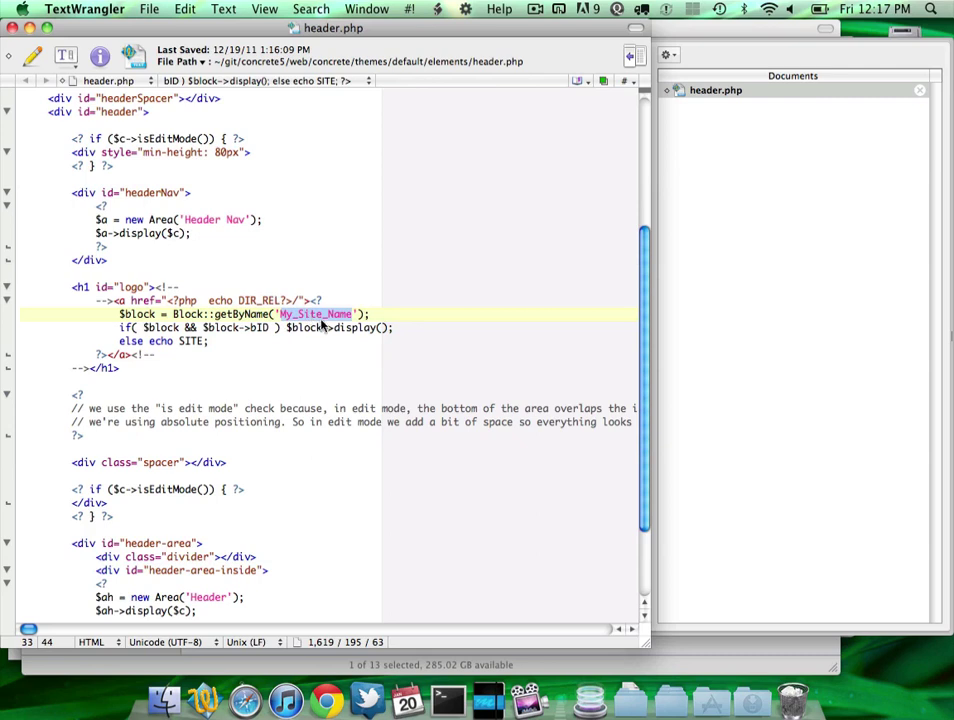
drag(287, 328, 394, 328)
click(383, 328)
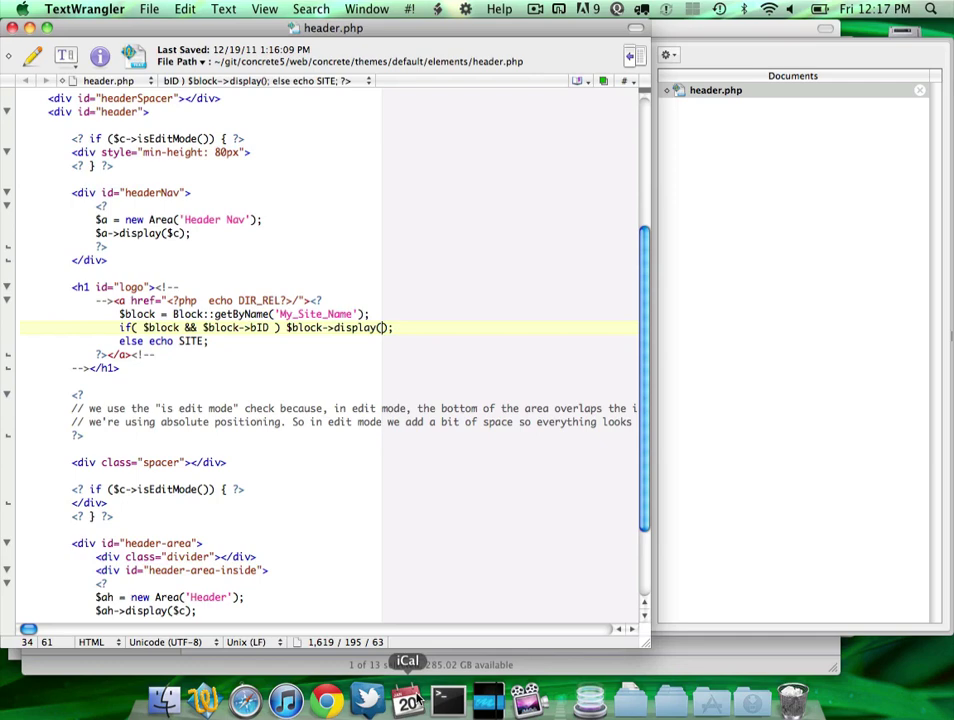
Step: Switch to Chrome and put the 5.4.2.2 home page into edit mode
click(326, 700)
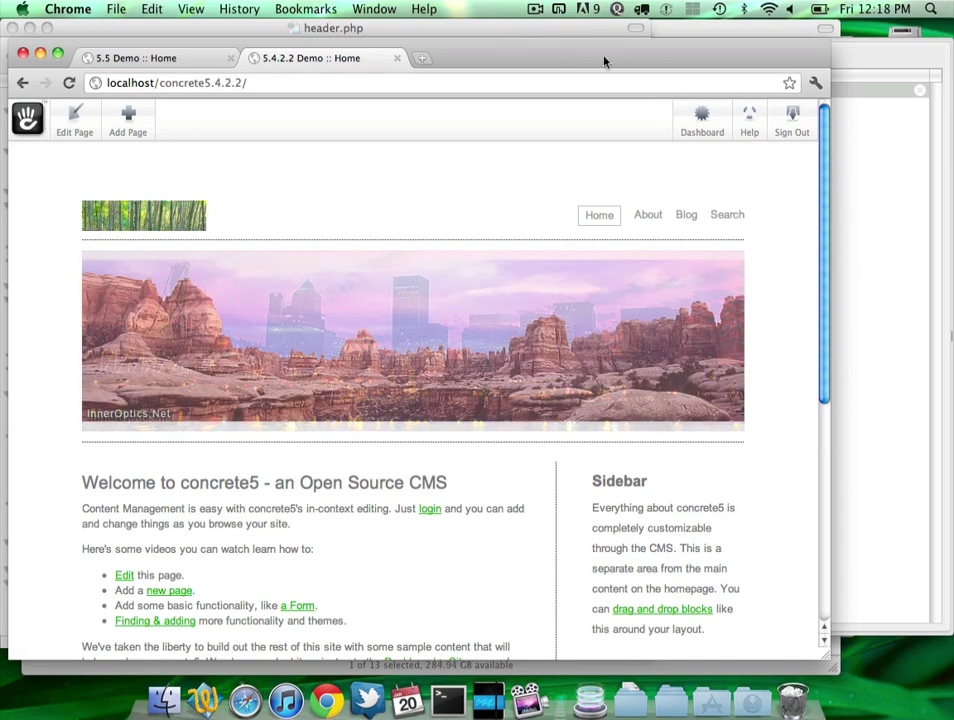
click(84, 130)
scroll(400, 437, down, 3)
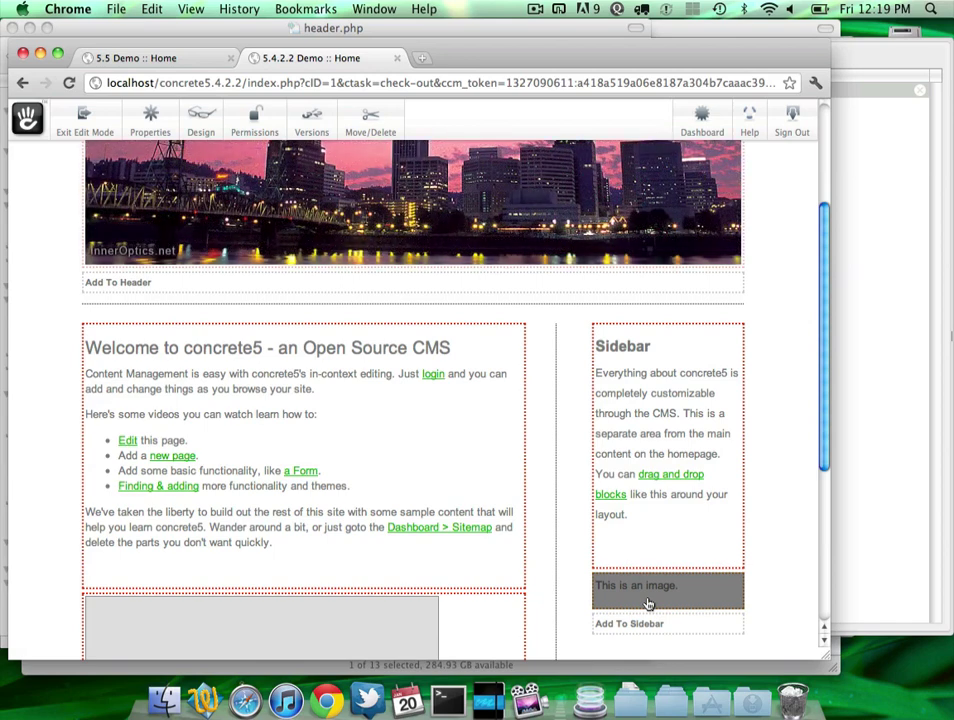
click(688, 629)
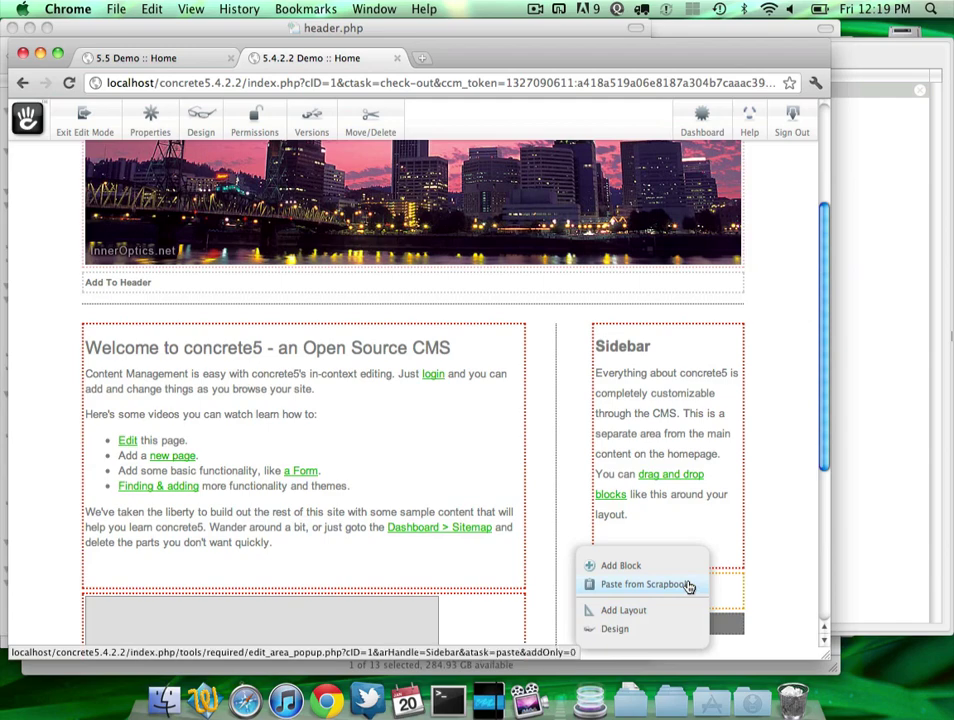
click(688, 587)
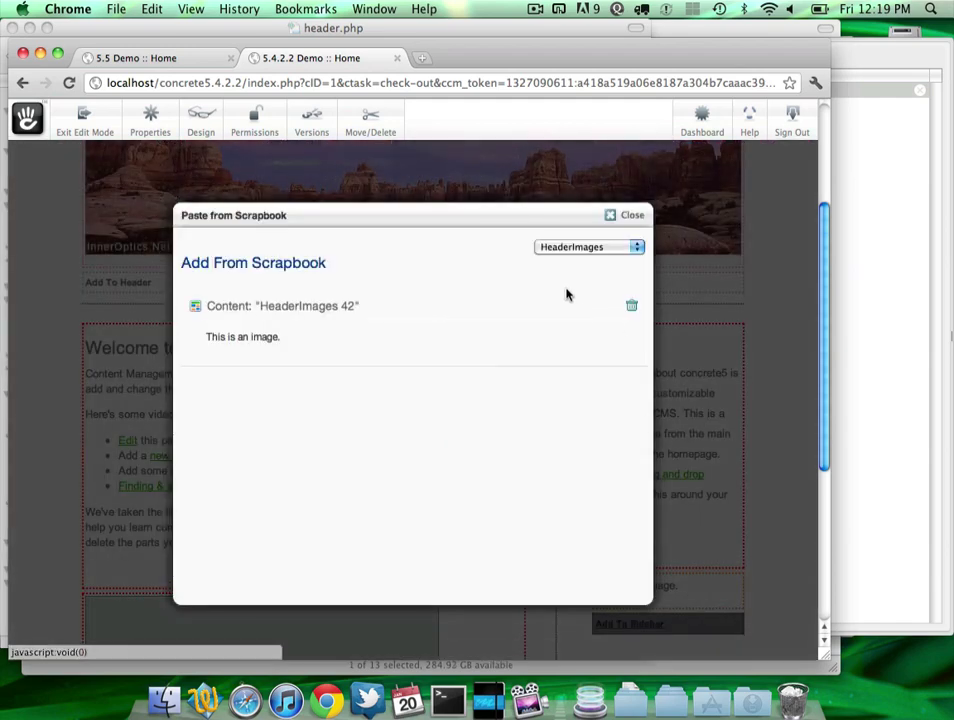
click(626, 212)
Step: Copy the Sidebar content block to Admin's Scrapbook
click(656, 388)
click(688, 407)
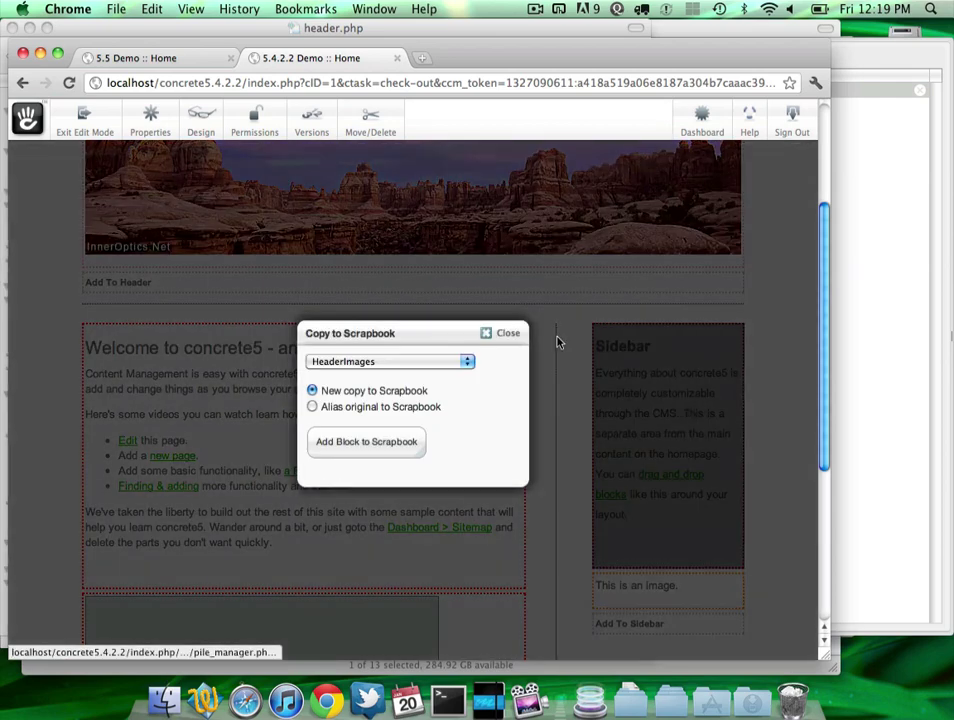
click(421, 362)
click(385, 332)
click(383, 398)
Step: Paste the Sidebar content block from Admin's Scrapbook into the Main area below the YouTube video
scroll(456, 470, down, 3)
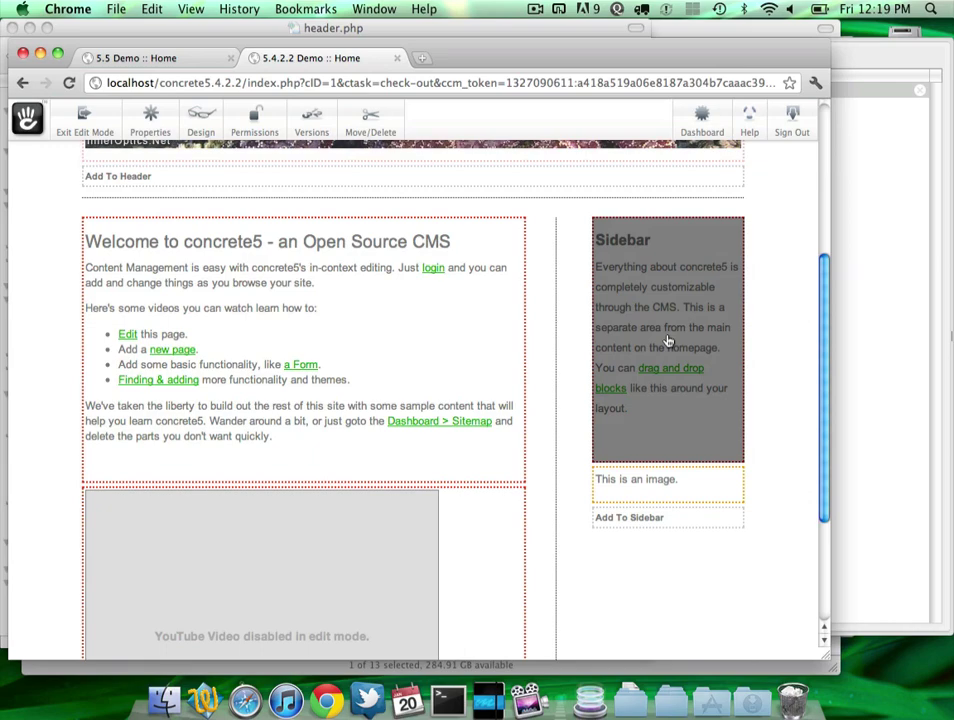
scroll(628, 475, down, 5)
click(422, 600)
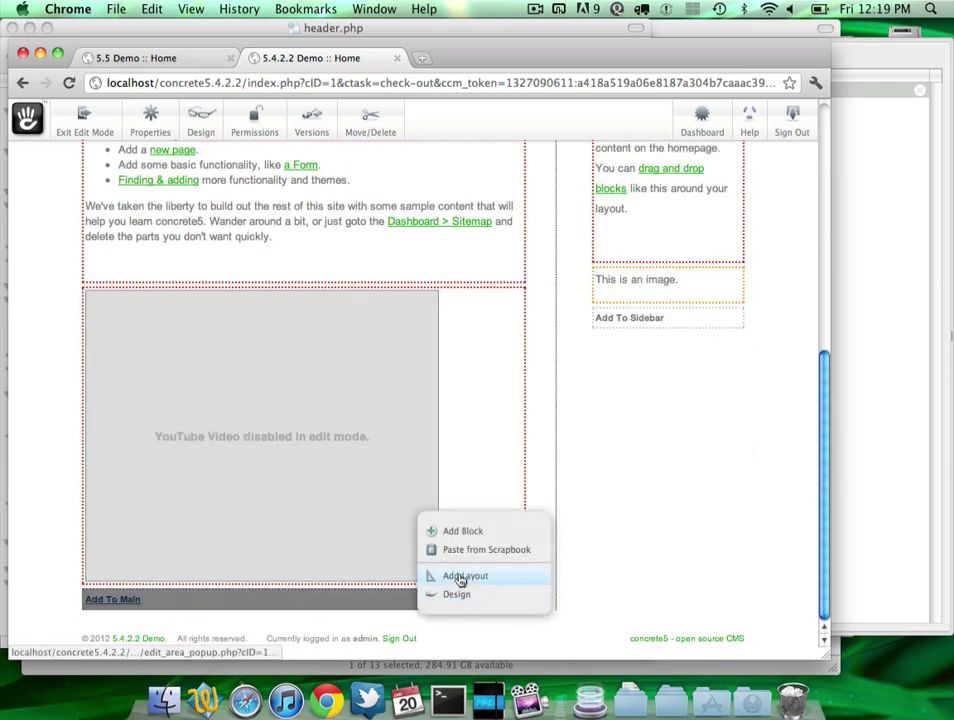
click(466, 563)
click(507, 306)
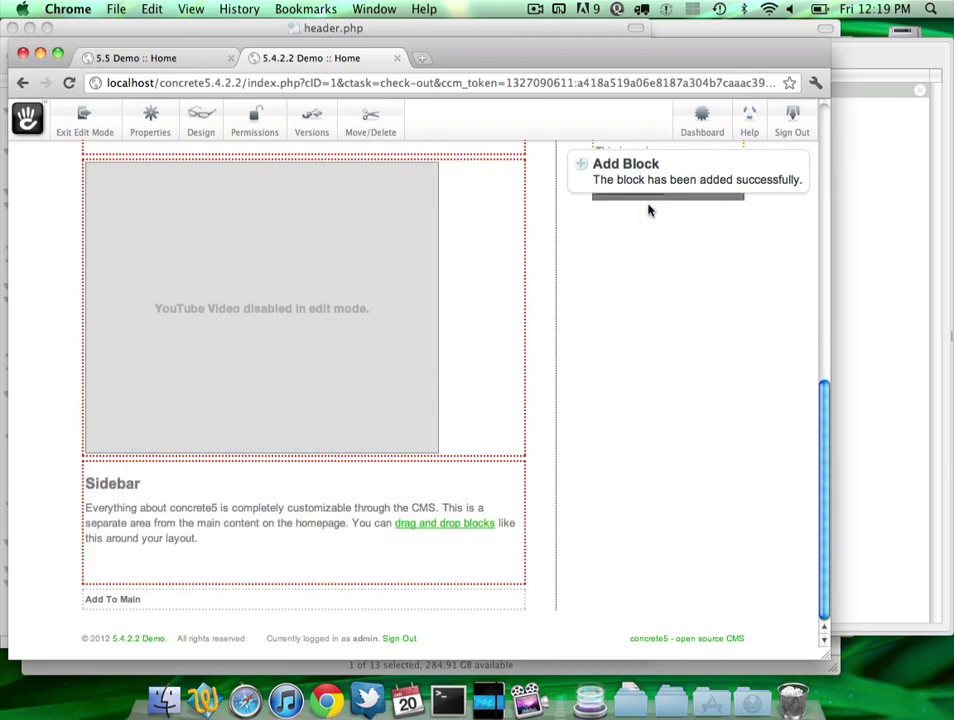
Step: Compare the pasted block in the Main area with the original block in the Sidebar area
scroll(648, 210, up, 7)
scroll(677, 384, down, 8)
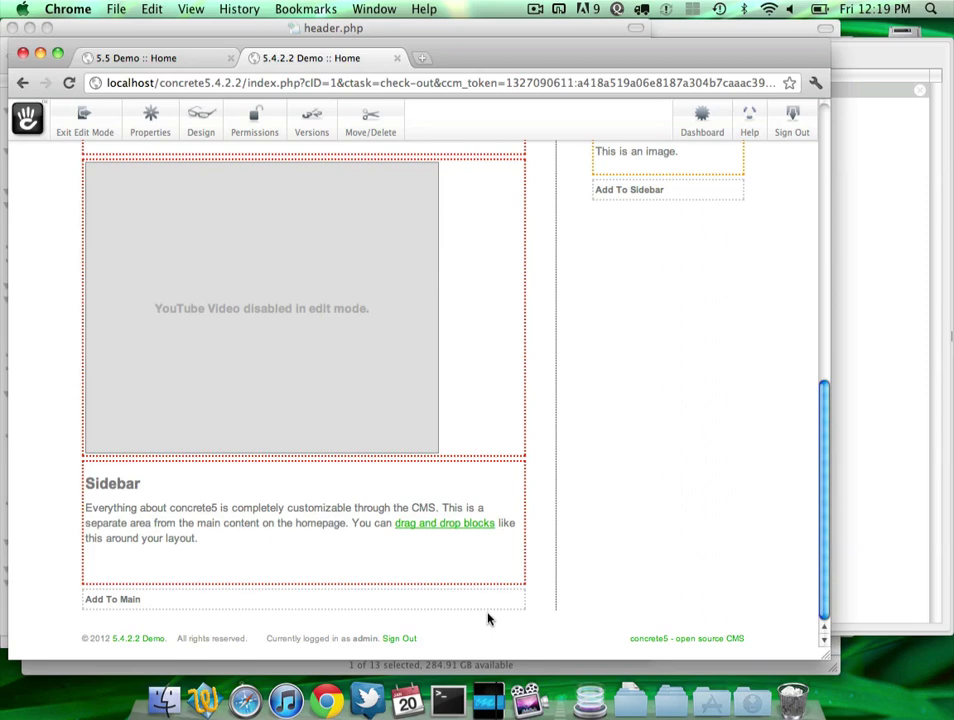
drag(522, 554, 660, 460)
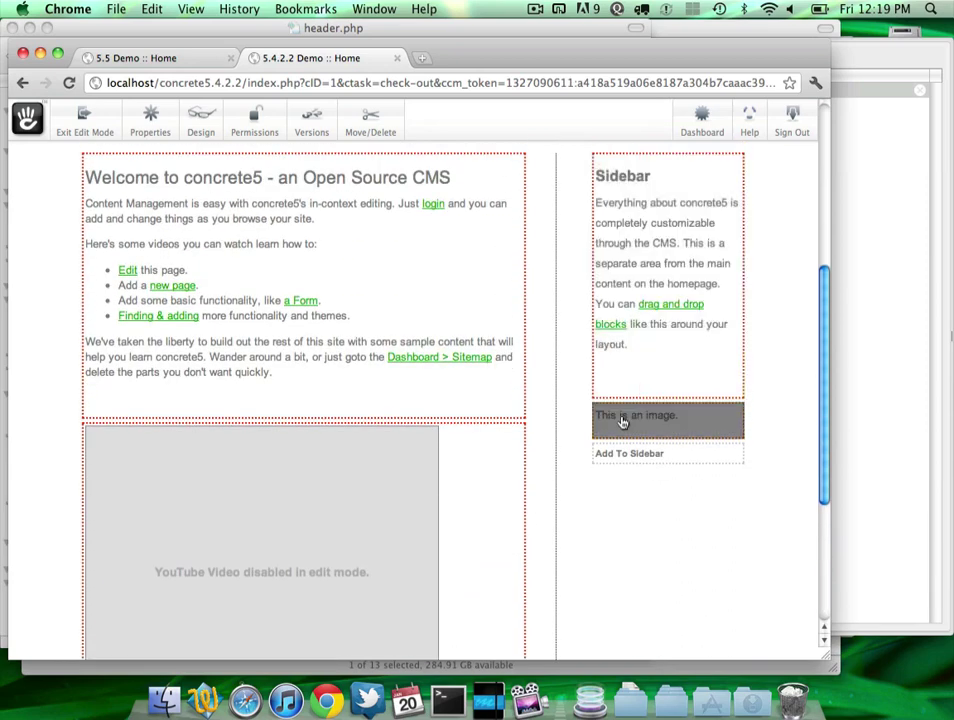
drag(621, 421, 341, 579)
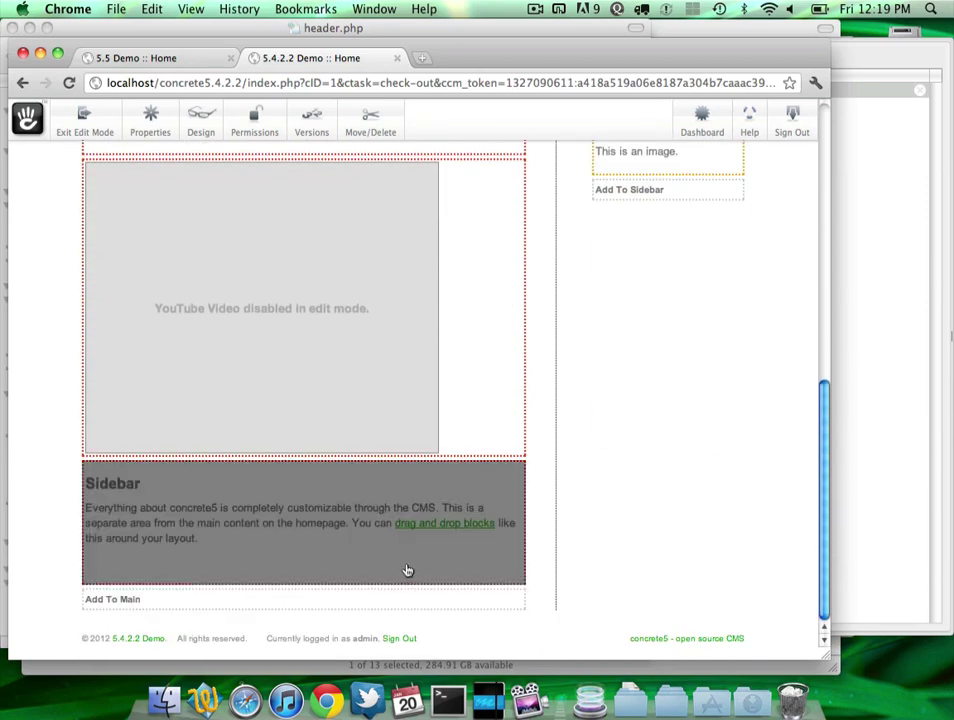
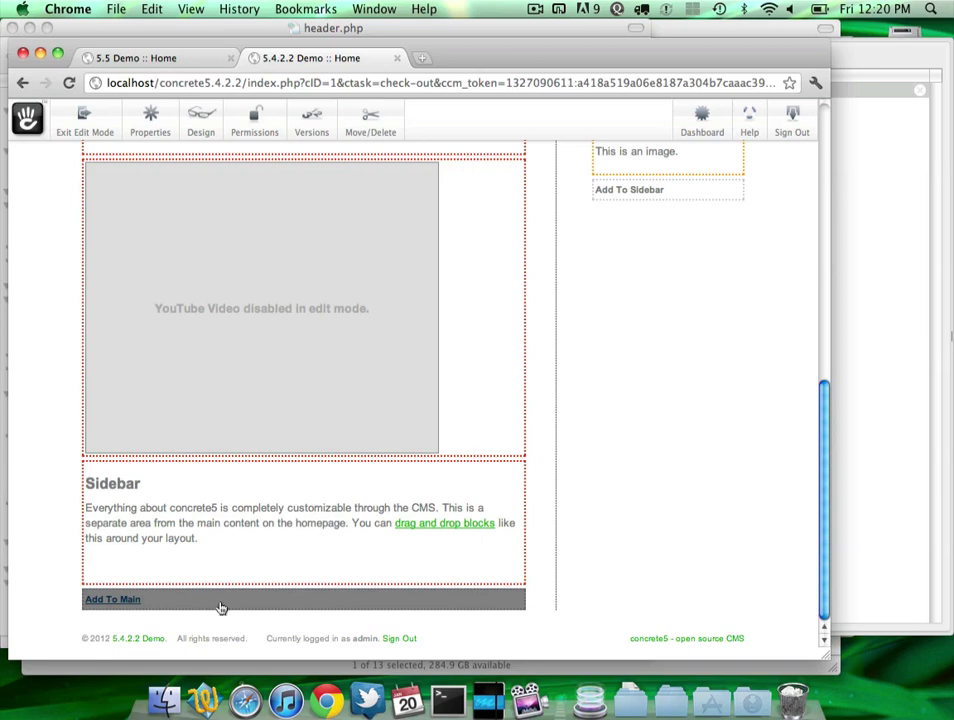
Step: View the contents of Admin's Scrapbook in the Main area's Paste from Scrapbook dialog
scroll(316, 604, up, 1)
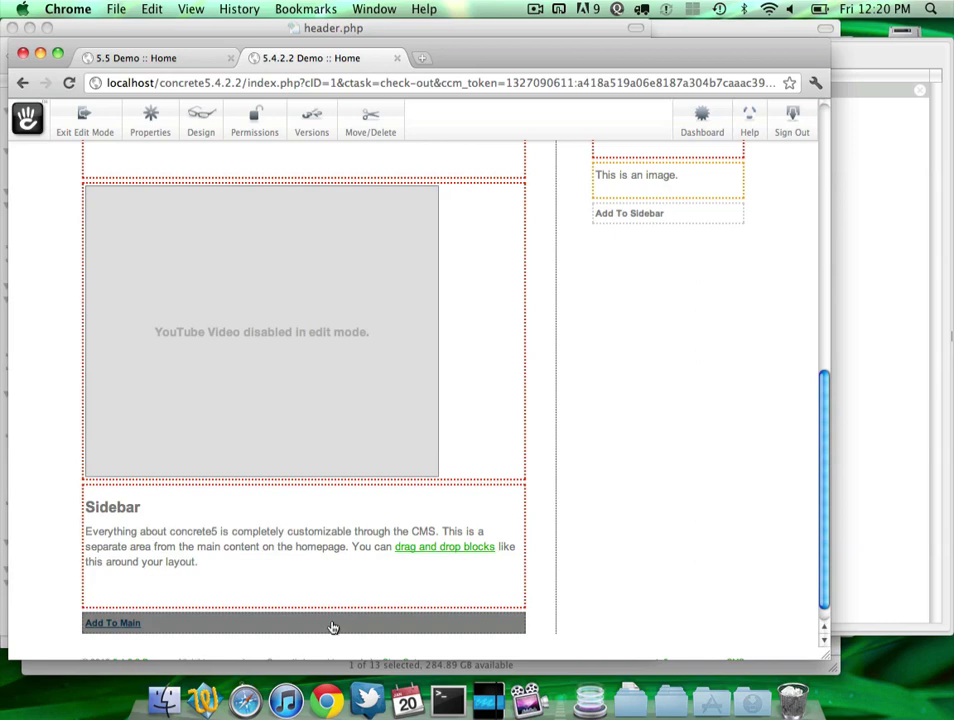
click(333, 627)
click(380, 580)
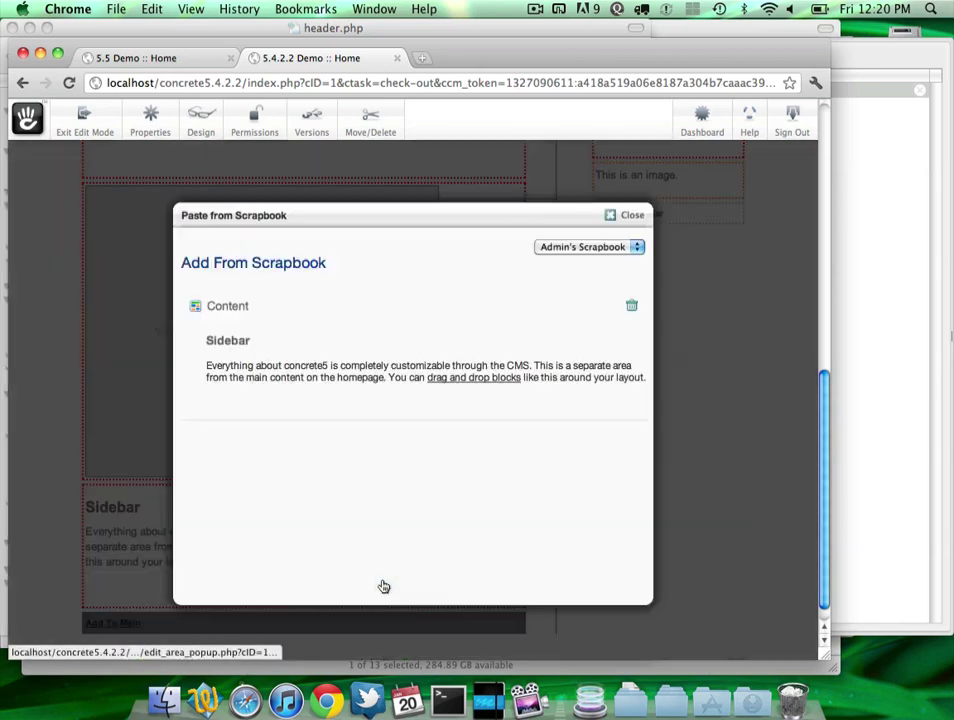
click(430, 308)
scroll(430, 350, down, 3)
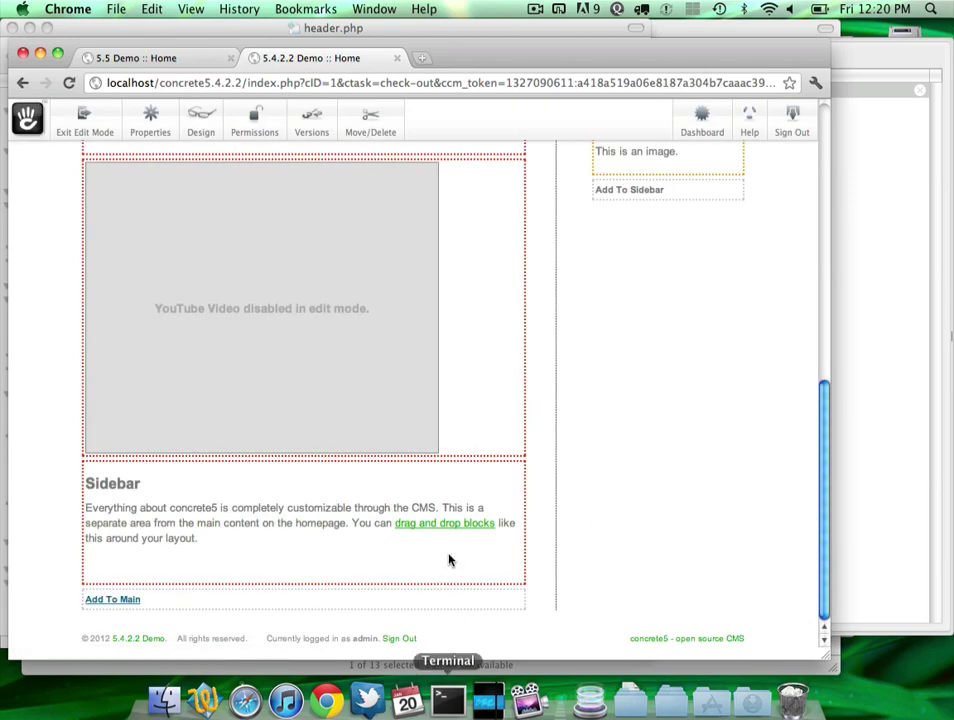
scroll(451, 515, up, 8)
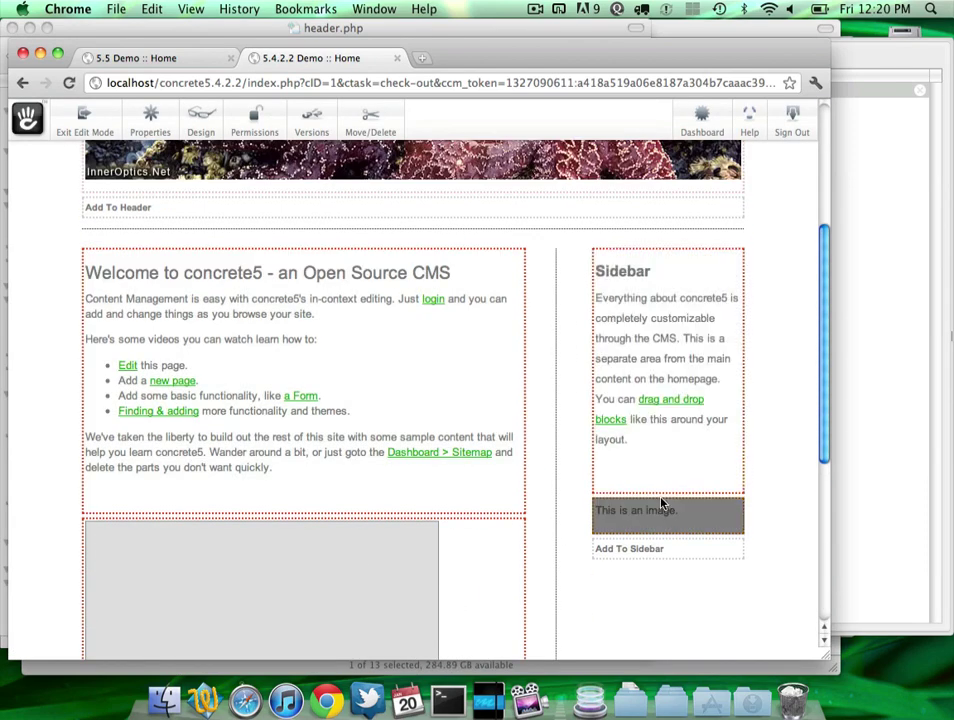
scroll(661, 503, down, 2)
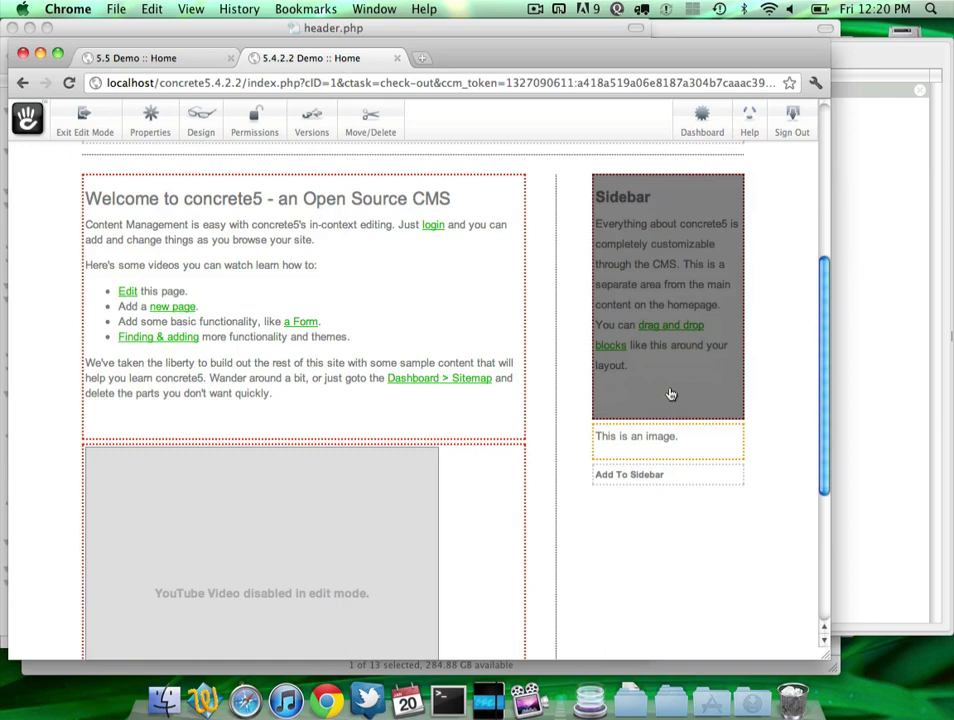
scroll(671, 394, down, 3)
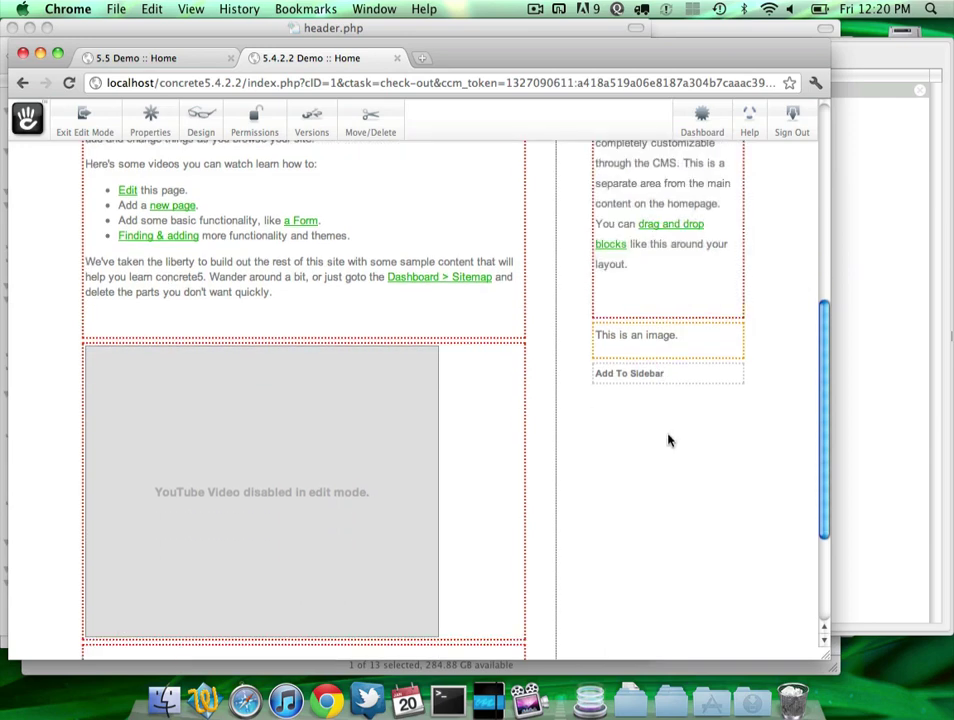
scroll(672, 383, down, 4)
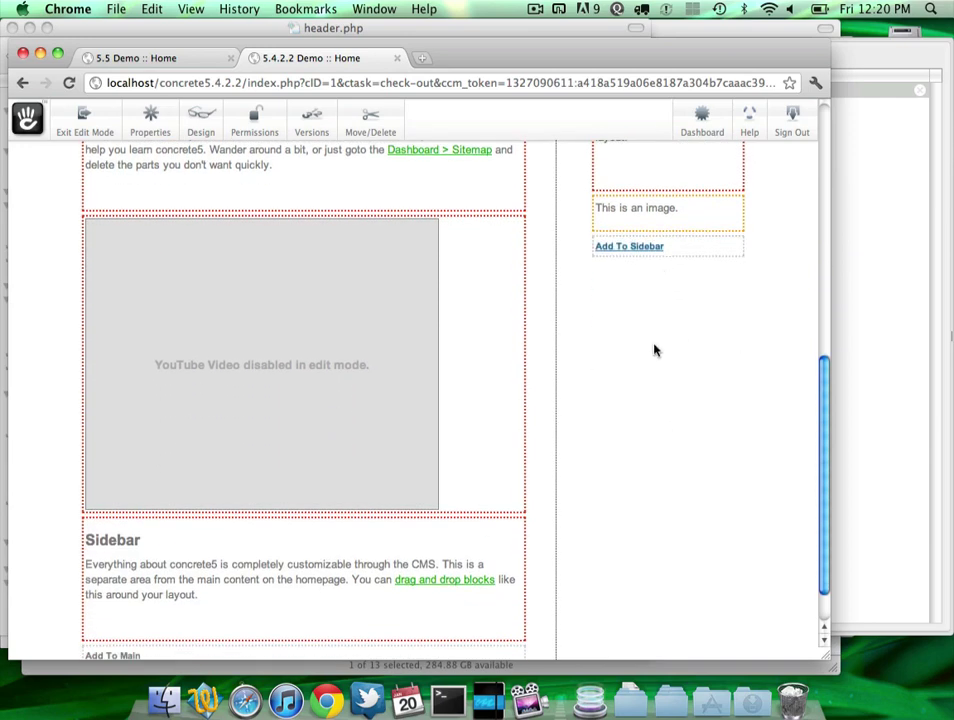
Step: Switch the Sidebar area's Paste from Scrapbook dialog to the HeaderImages scrapbook and try to paste its content block into the area
click(648, 221)
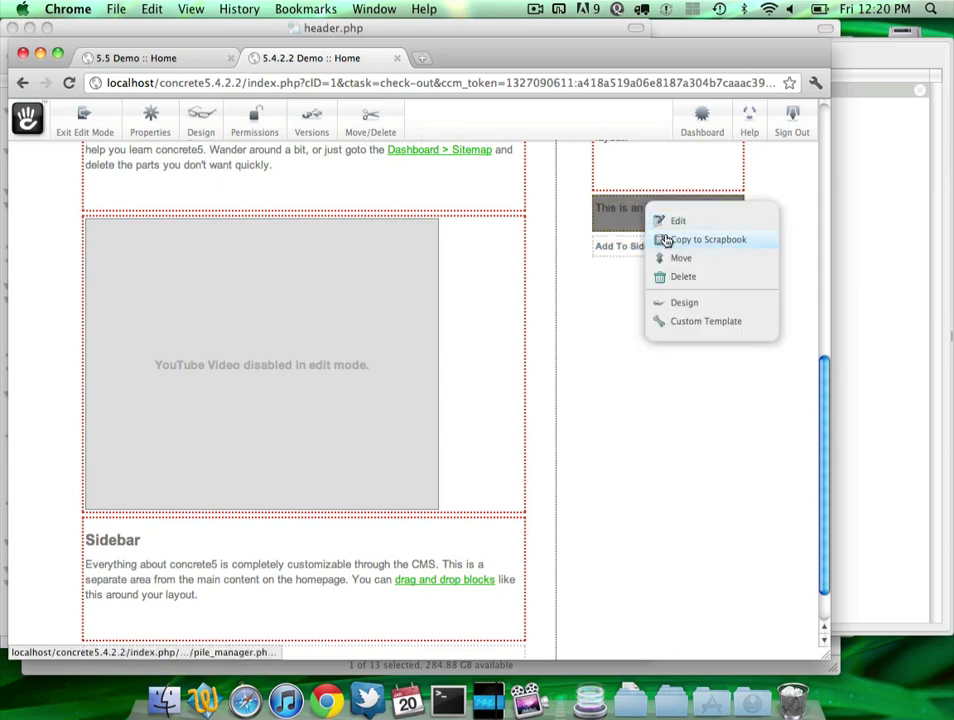
click(660, 238)
click(628, 247)
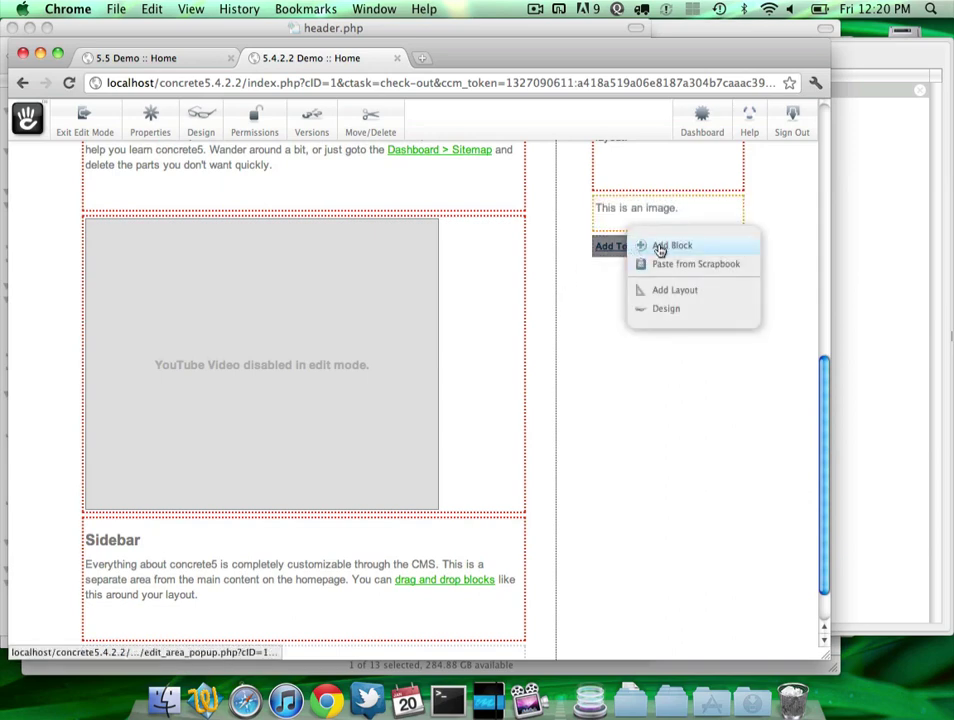
click(660, 268)
click(588, 247)
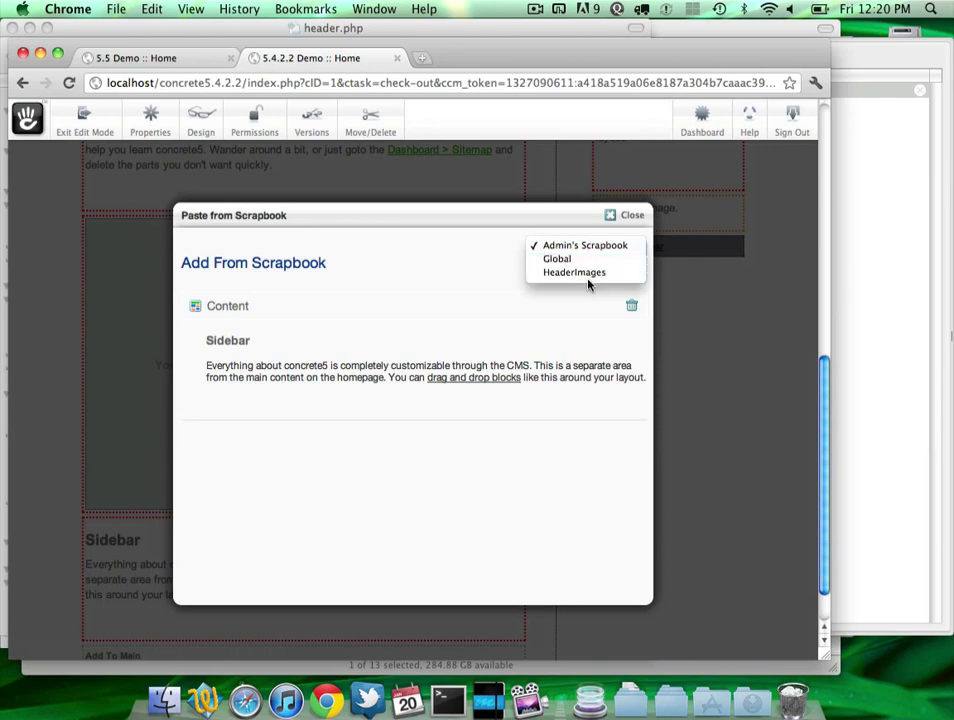
click(595, 272)
click(522, 312)
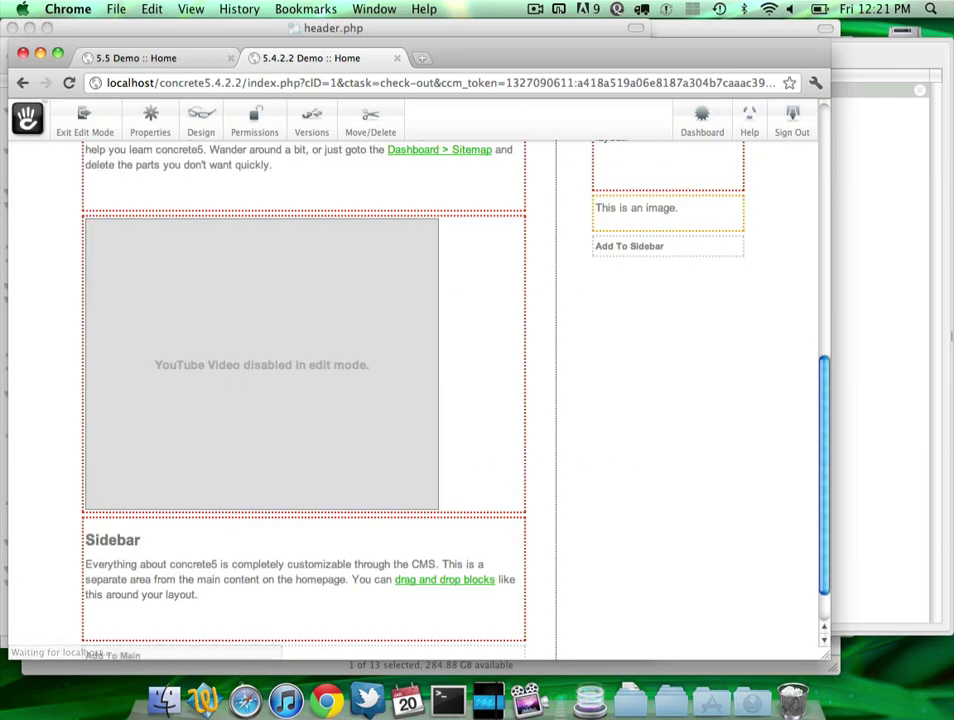
Step: Paste the "HeaderImages 42" content block from the HeaderImages scrapbook into the Main area, below the pasted Sidebar block
scroll(705, 350, up, 4)
scroll(709, 345, up, 4)
scroll(709, 345, down, 2)
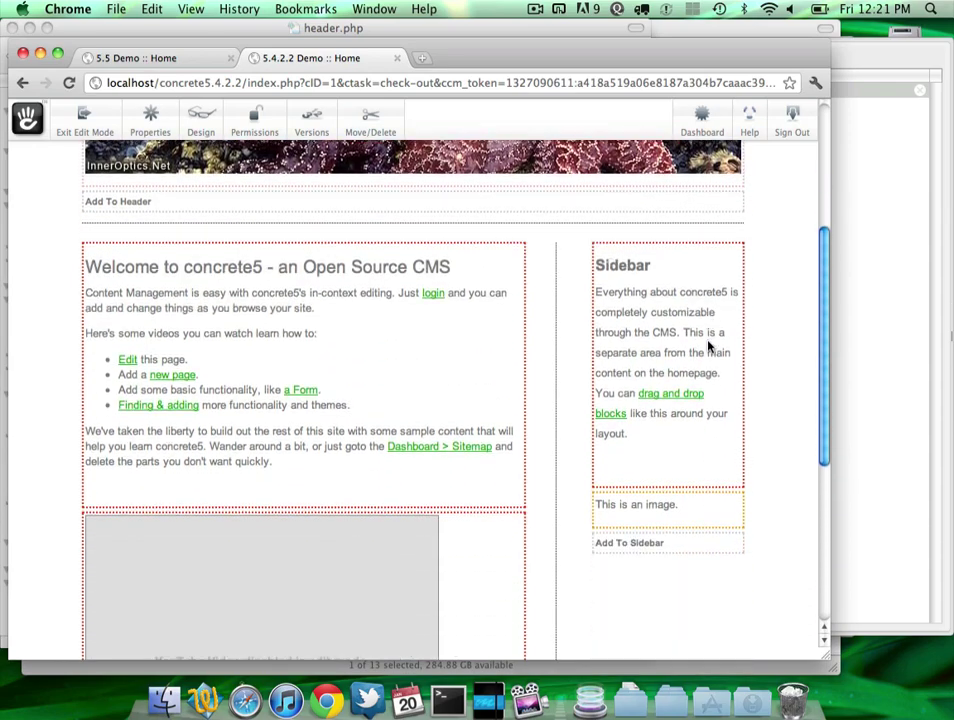
scroll(670, 528, down, 6)
click(488, 598)
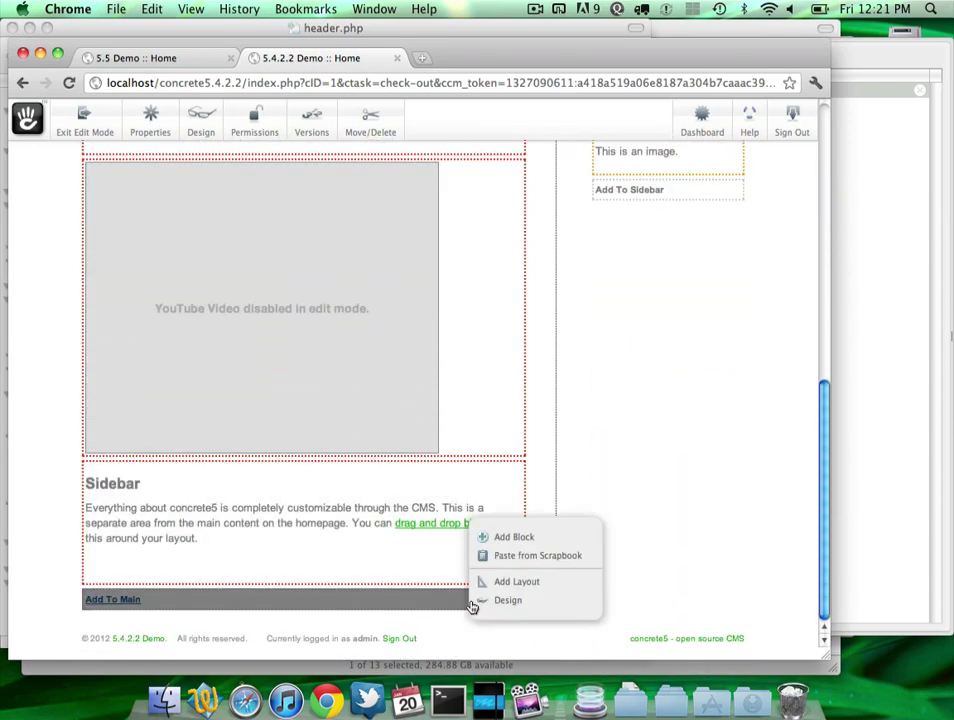
click(513, 556)
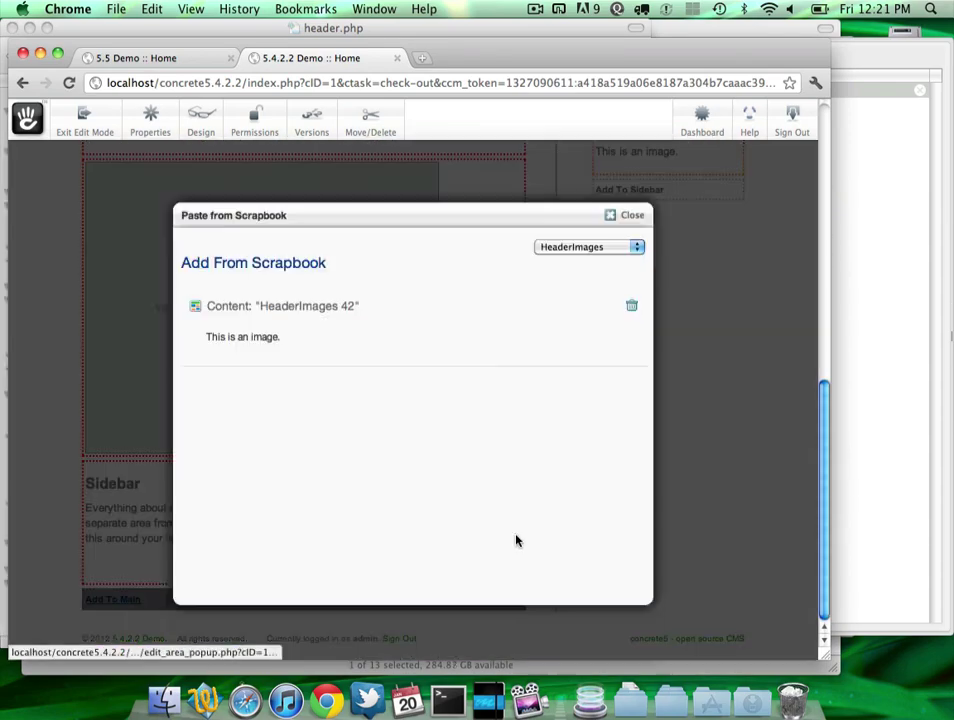
click(526, 313)
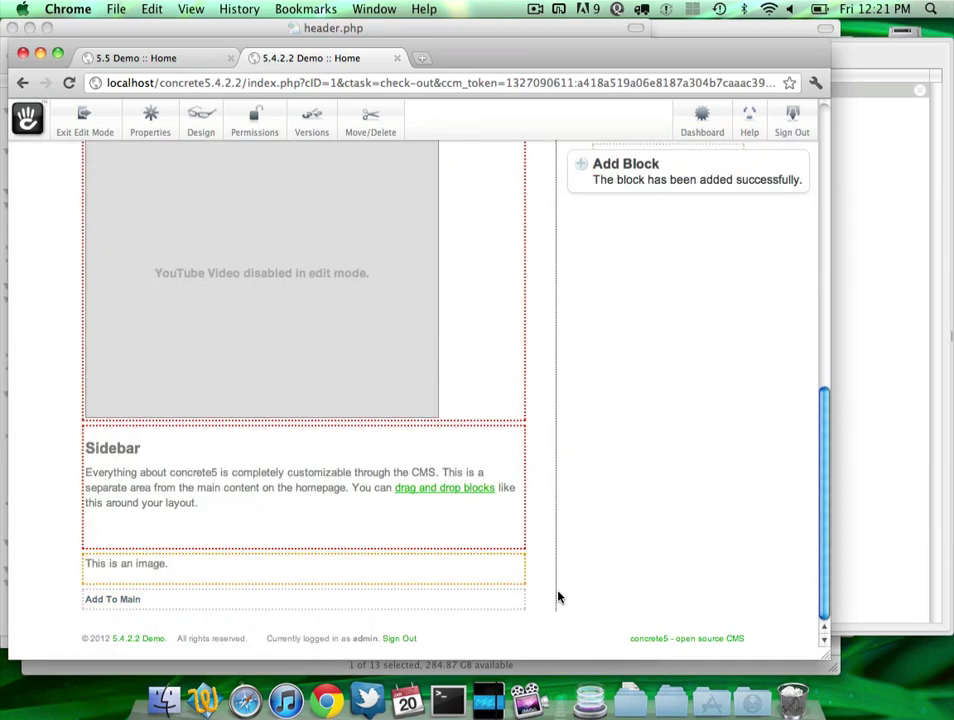
Step: Compare the "This is an image." block in the Main area with its counterpart in the Sidebar area
scroll(583, 494, up, 3)
scroll(585, 490, up, 6)
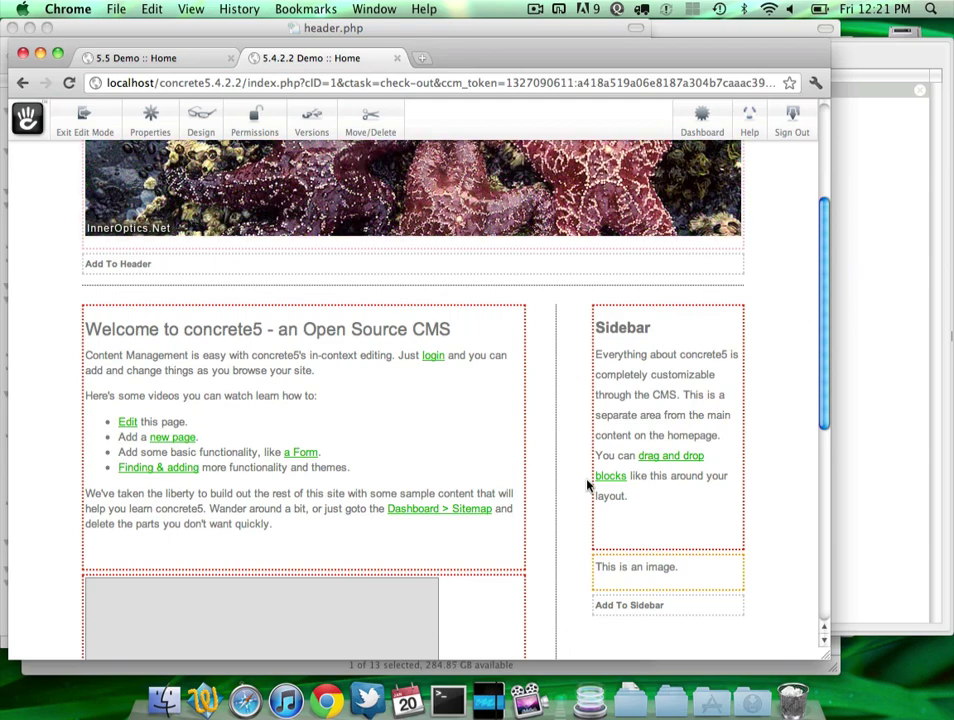
scroll(587, 485, down, 5)
scroll(587, 485, down, 2)
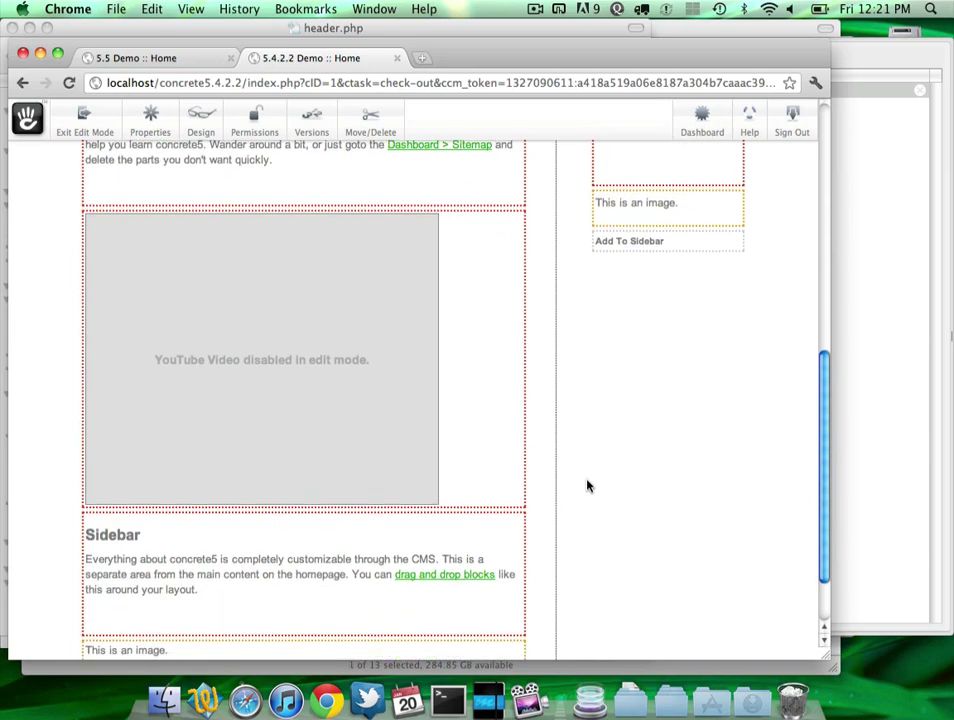
scroll(433, 643, down, 2)
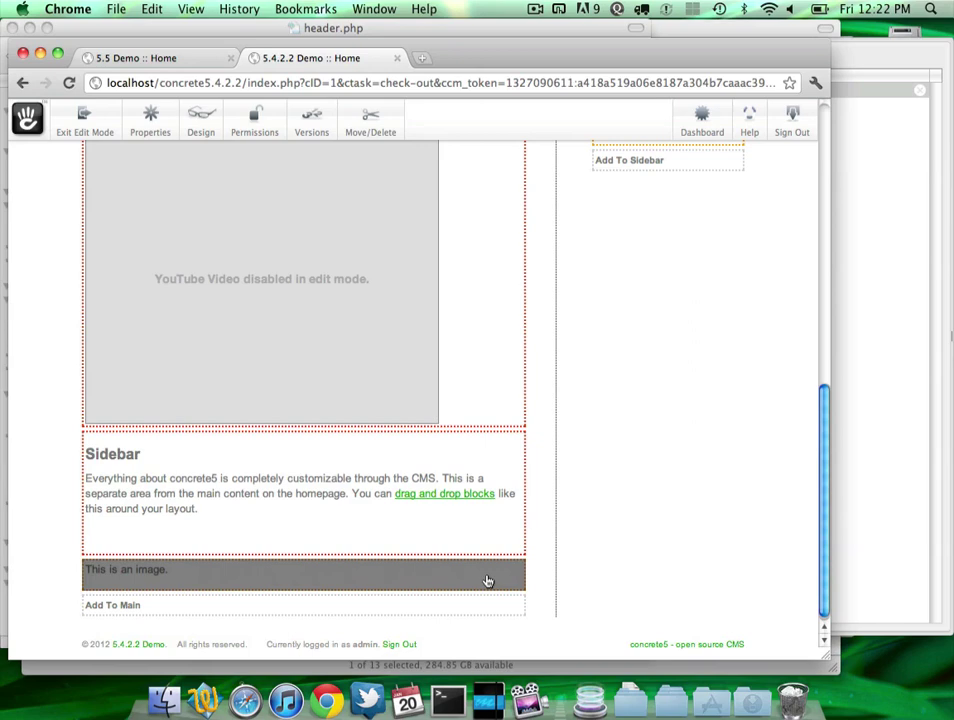
scroll(487, 581, up, 10)
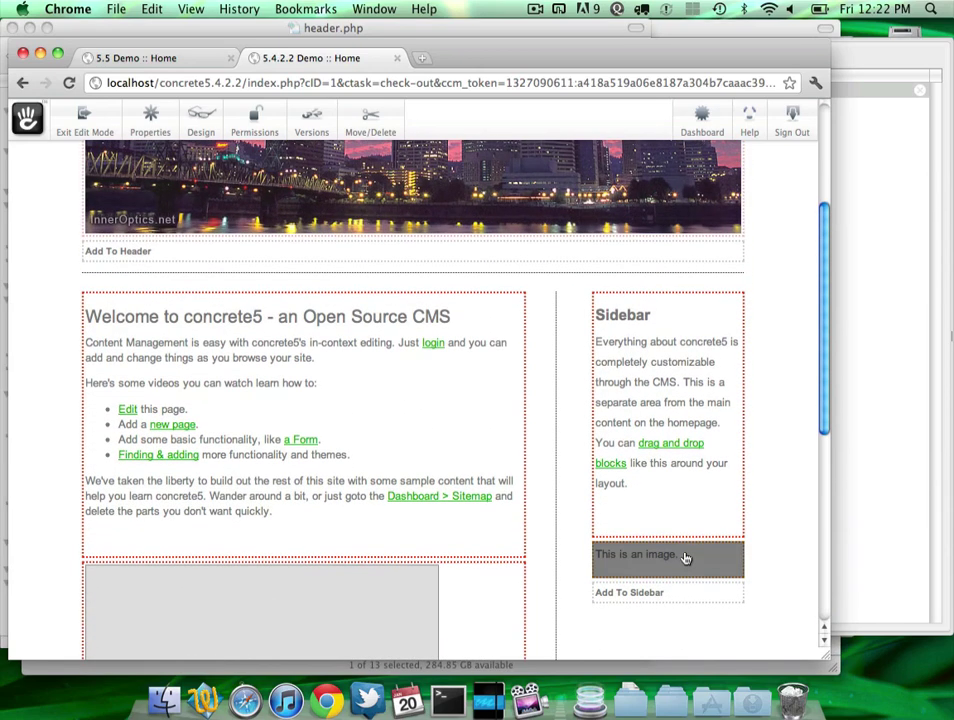
Step: Edit the content block in the dashboard's HeaderImages scrapbook, adding the line "Version 2." below its text
click(702, 120)
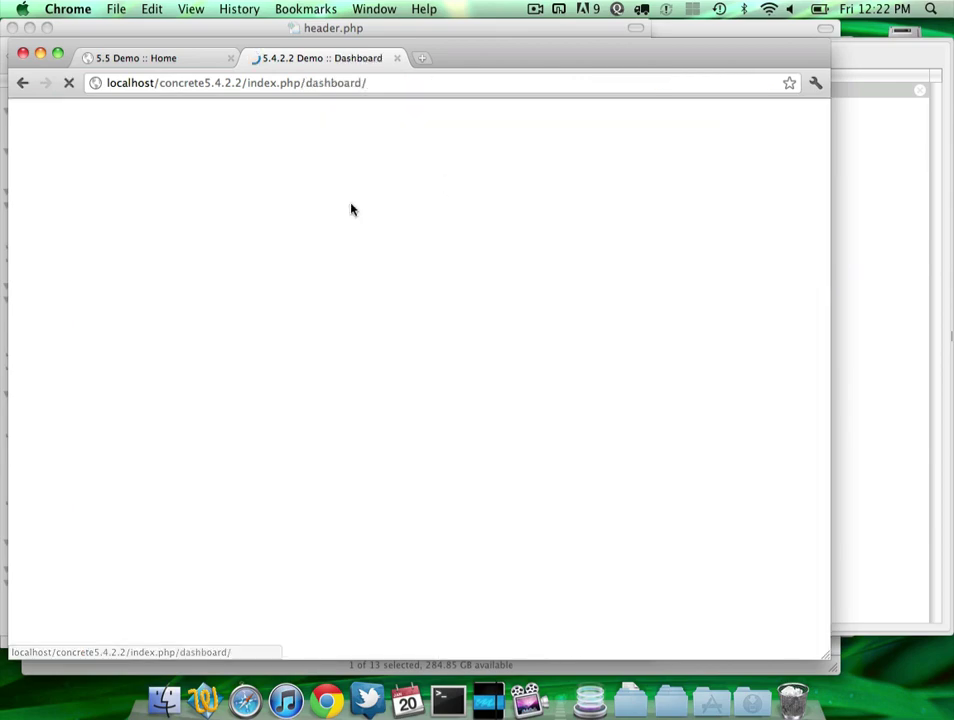
click(85, 360)
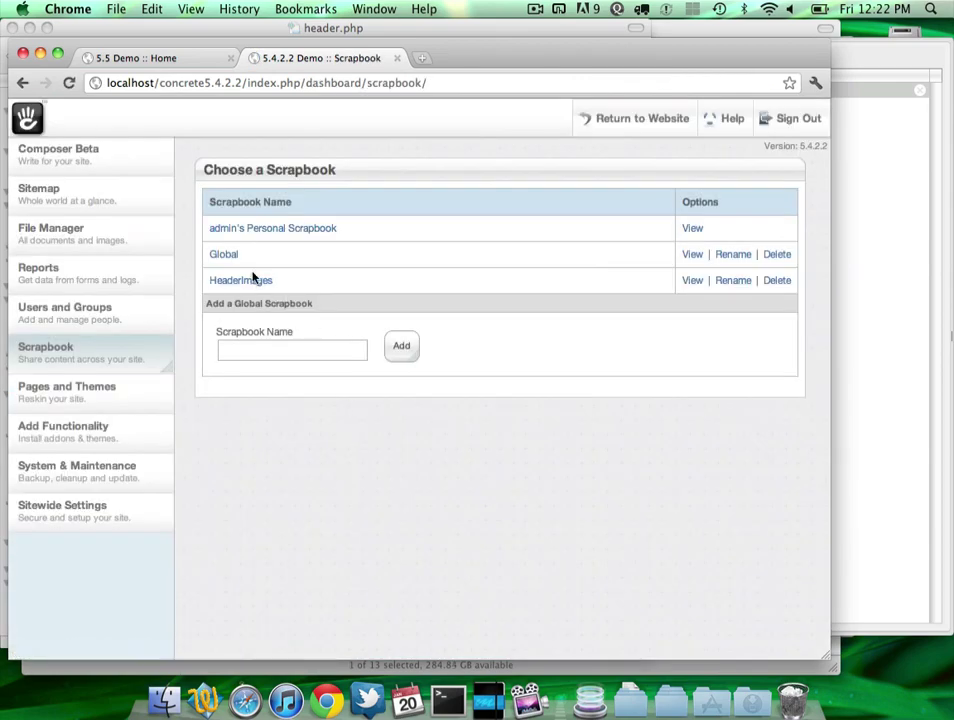
click(244, 282)
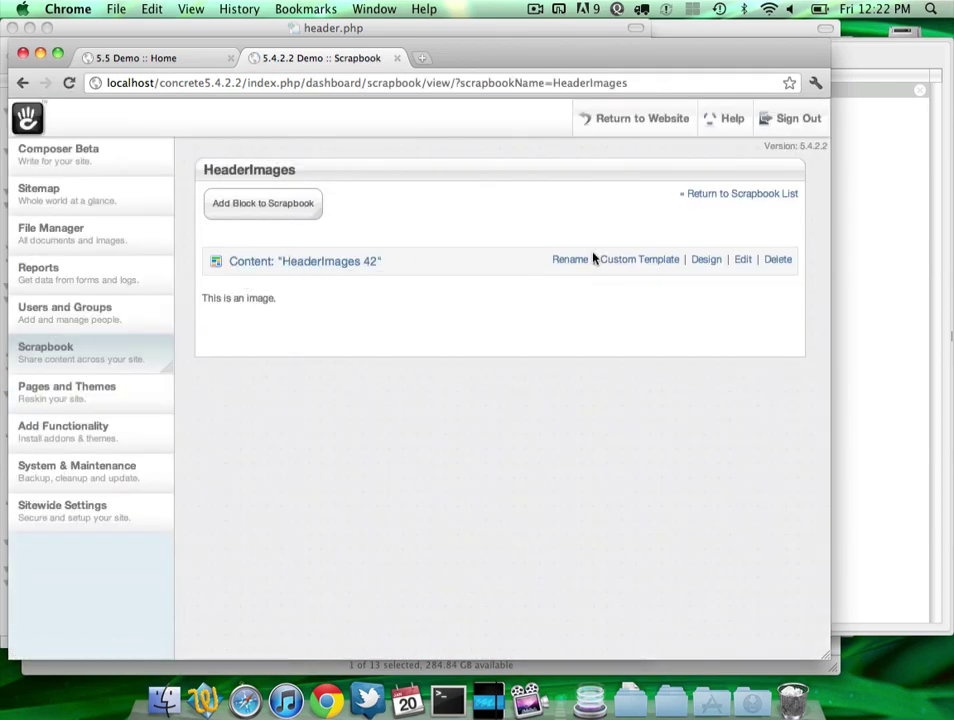
click(743, 260)
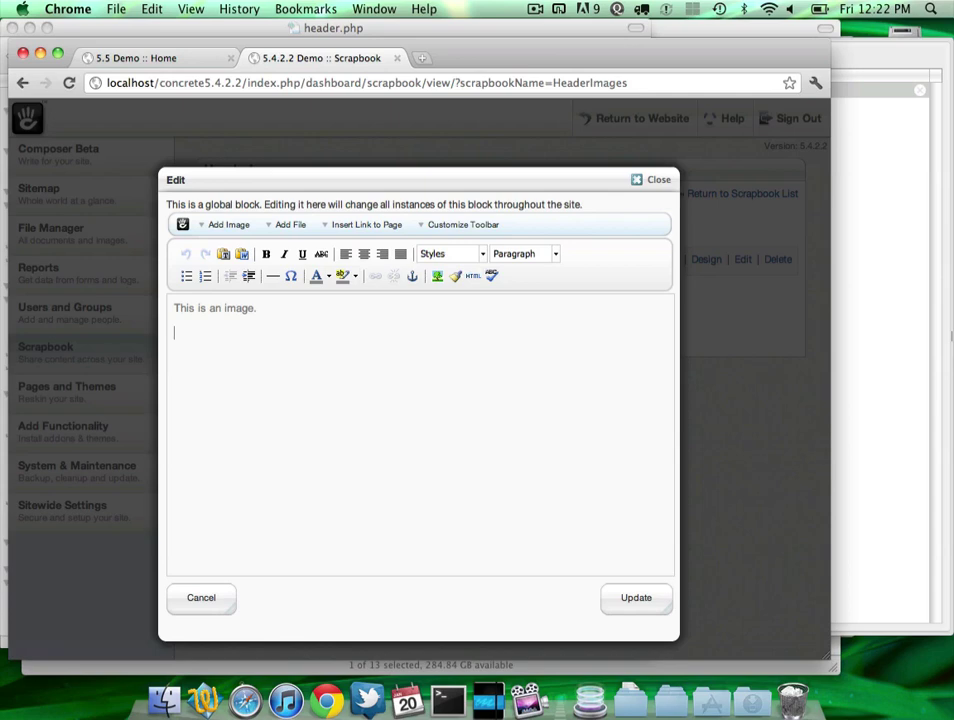
text(Version 2.)
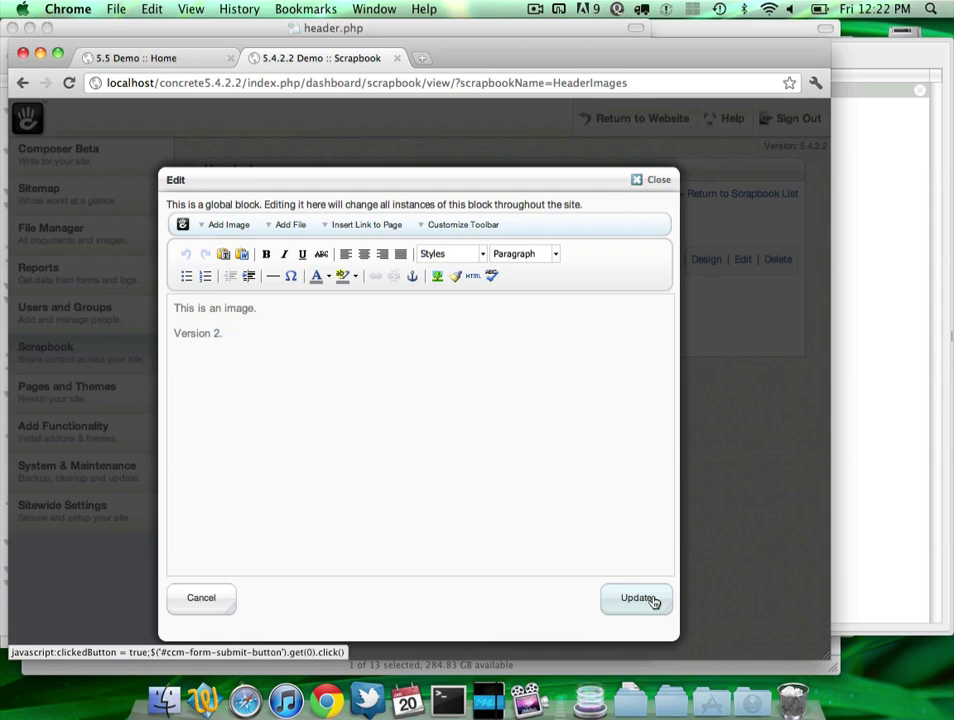
click(653, 600)
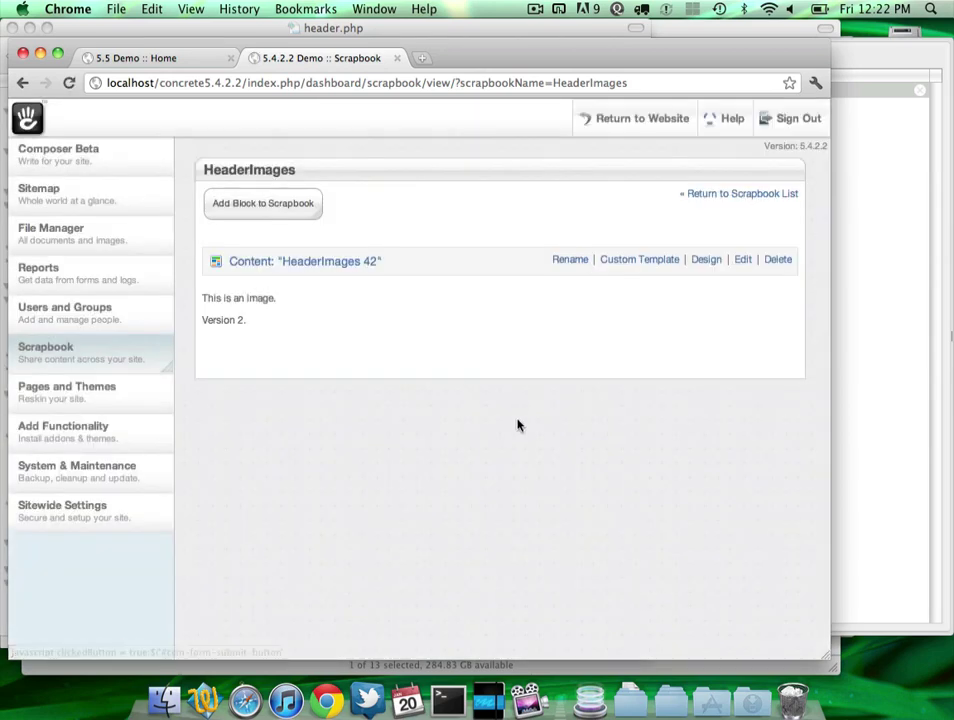
Step: Return to the website and check the edited HeaderImages block in the Sidebar and Main areas
click(605, 118)
scroll(595, 235, down, 10)
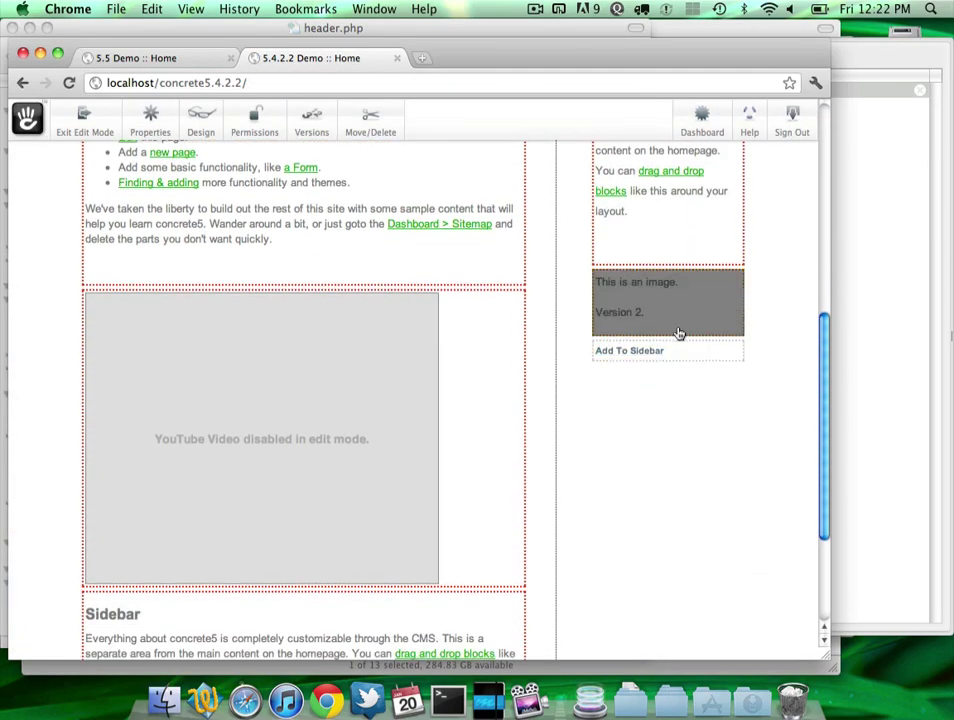
drag(677, 332, 664, 455)
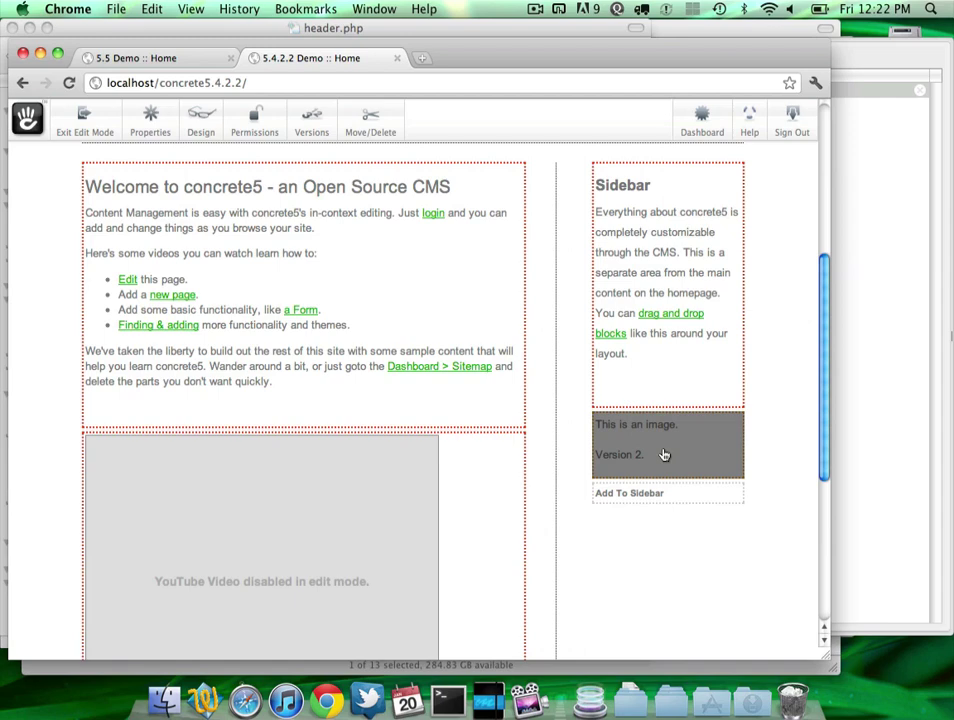
scroll(663, 455, down, 2)
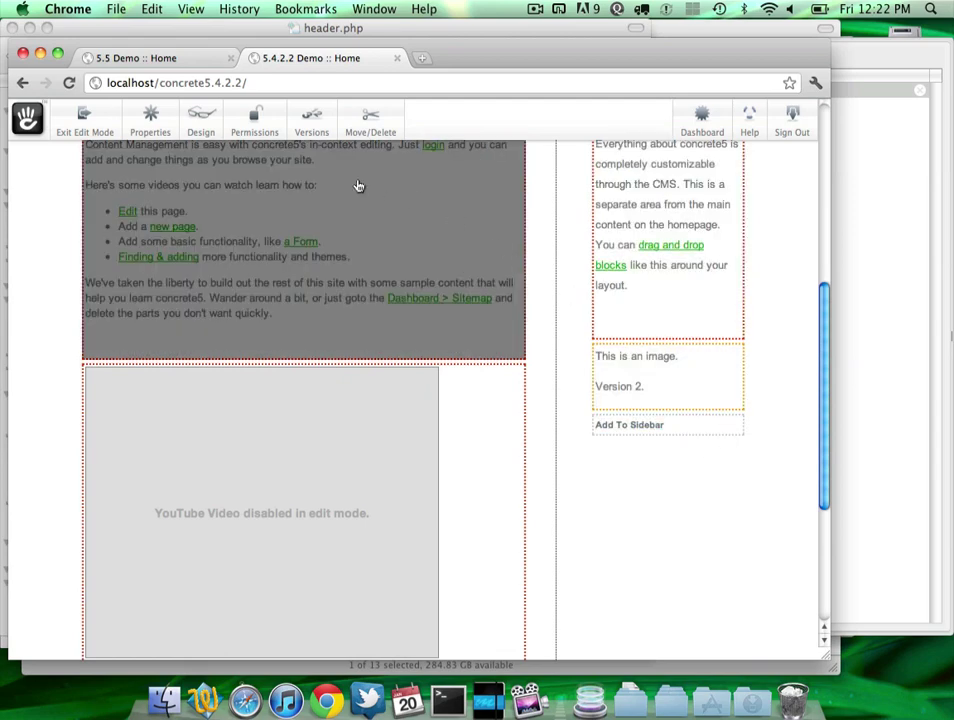
scroll(765, 277, down, 5)
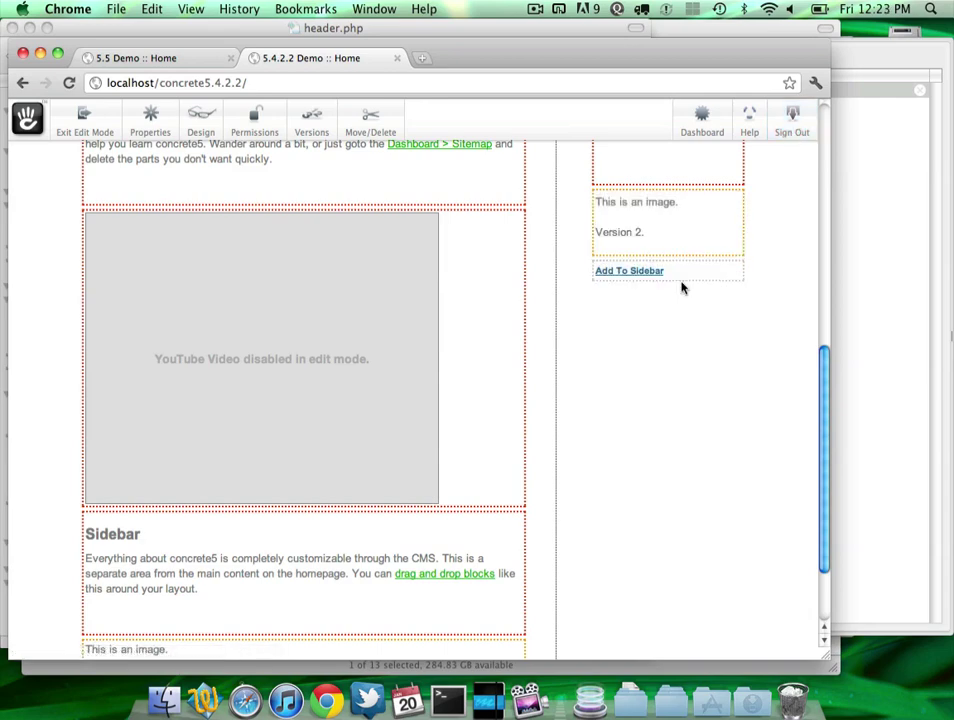
scroll(682, 288, up, 2)
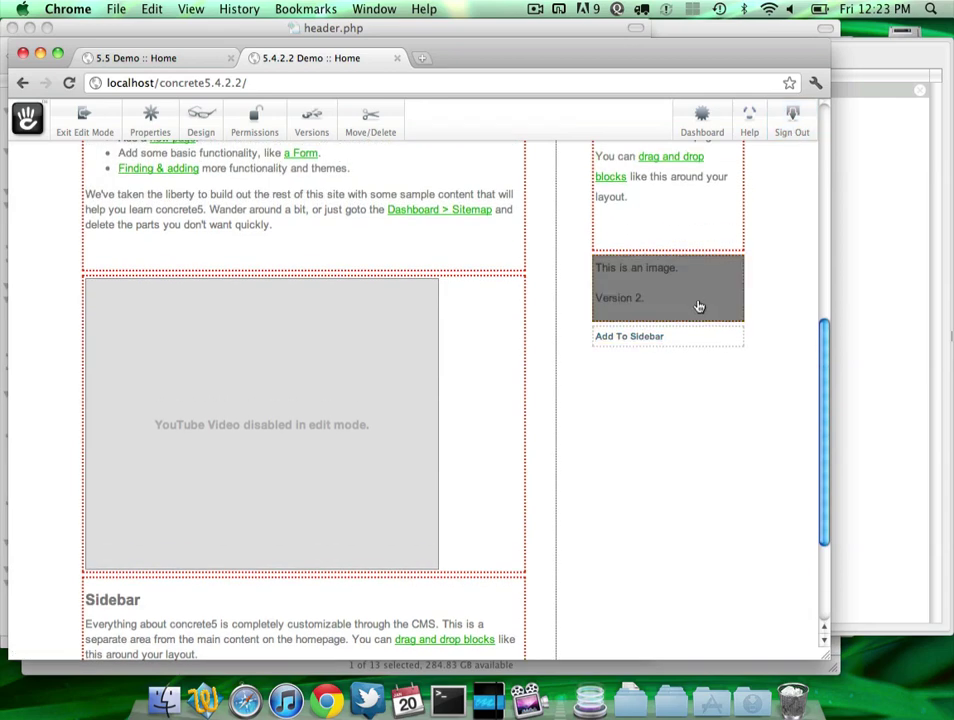
Step: Examine the HeaderImages block's content editor from the Sidebar area and close it without altering the text
click(699, 306)
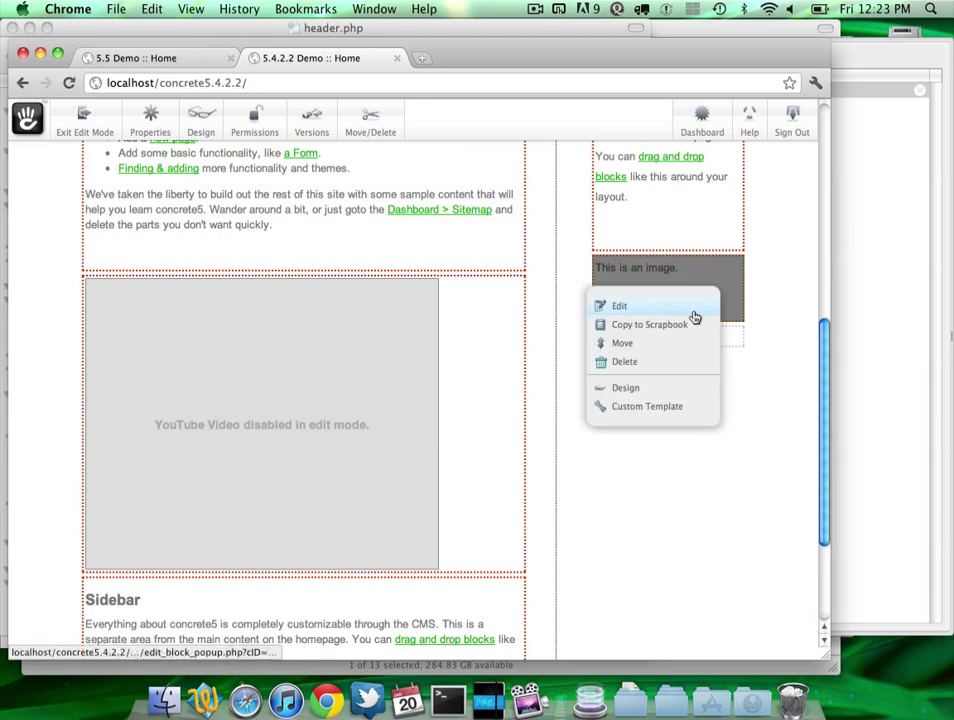
click(692, 310)
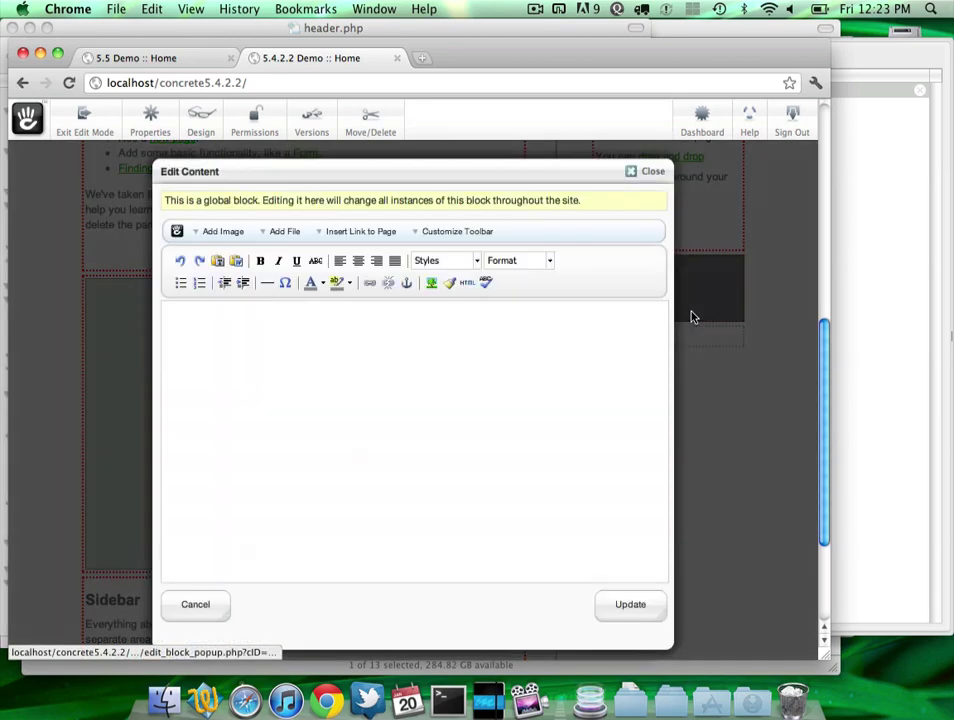
click(193, 610)
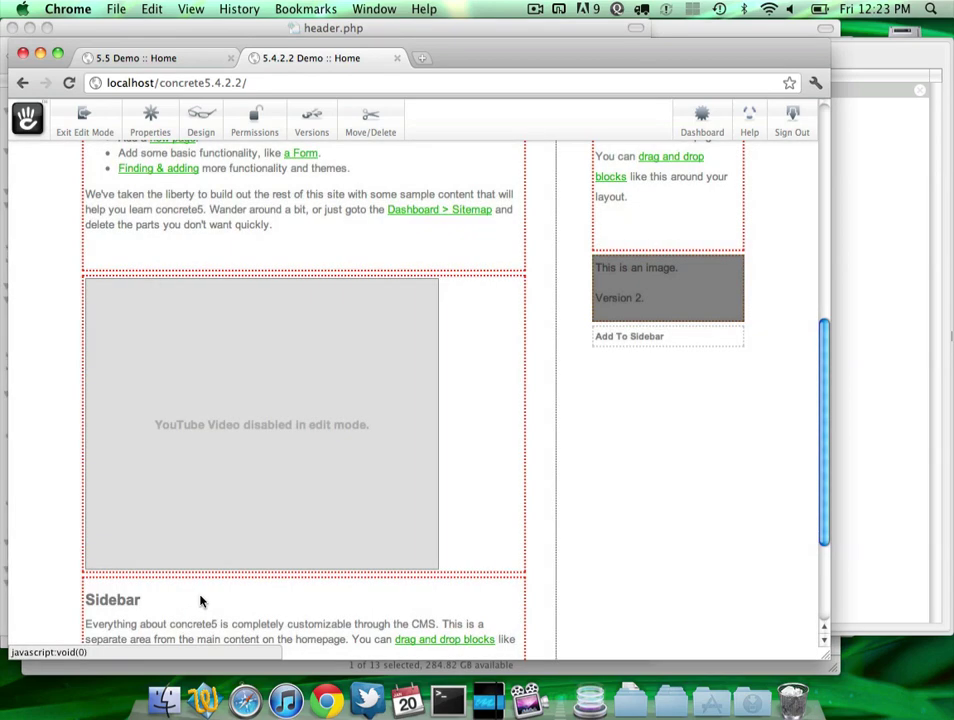
click(694, 293)
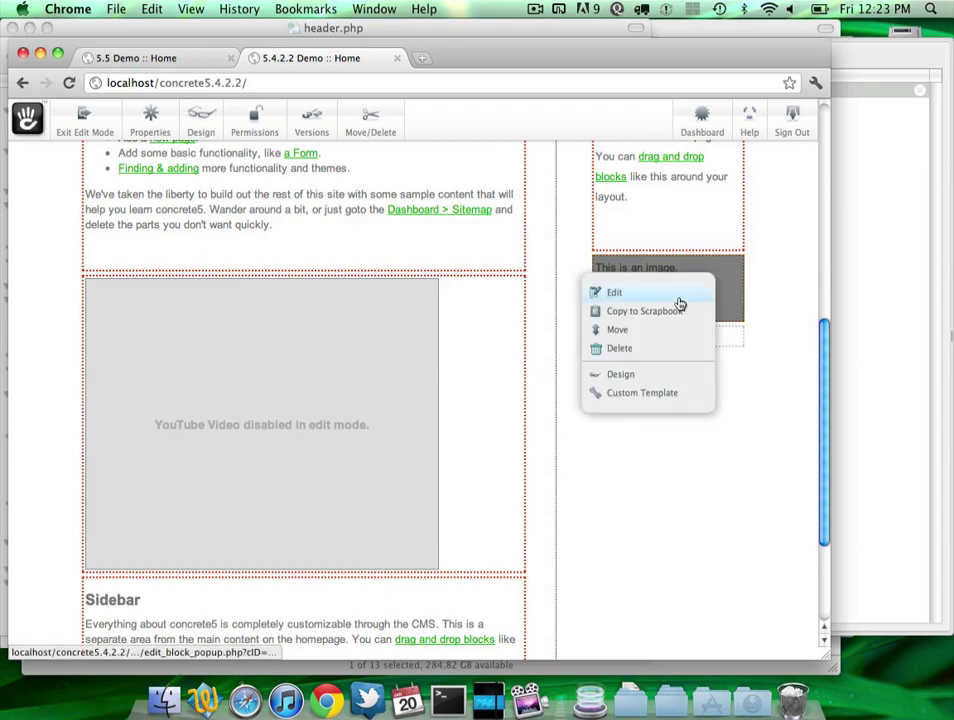
click(680, 294)
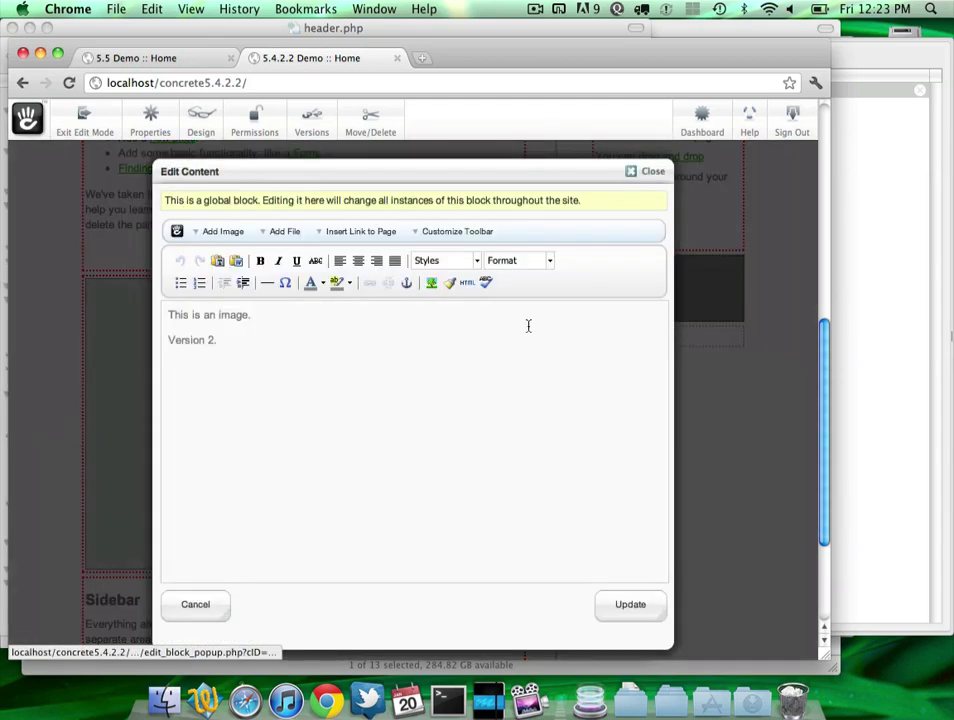
click(631, 604)
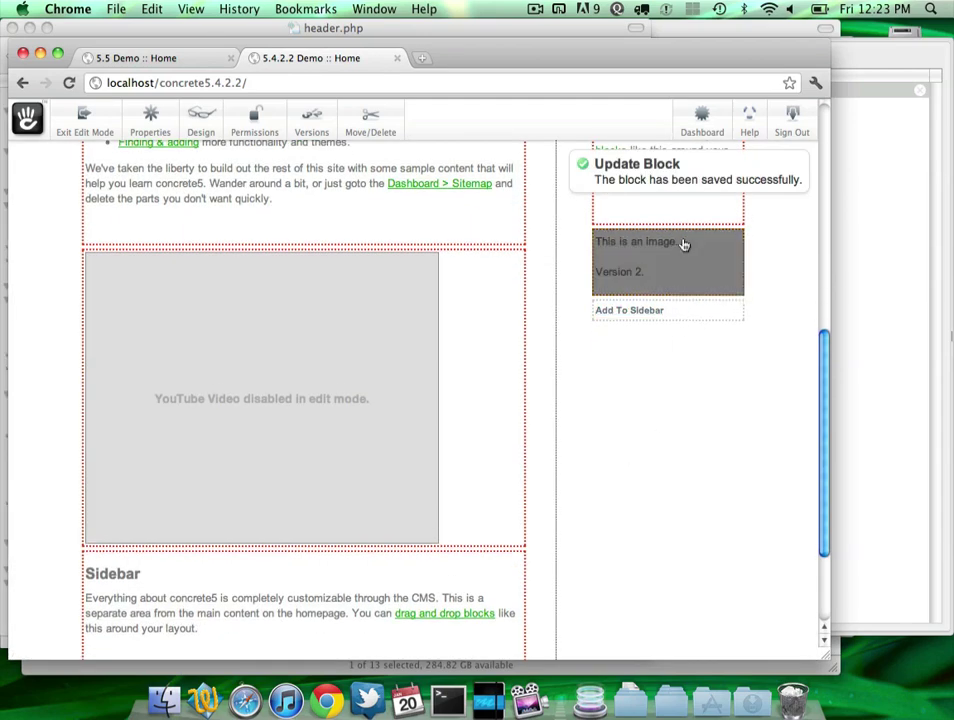
Step: Edit the HeaderImages block in the Sidebar area, adding the line "53w5" below "Version 2."
click(687, 245)
click(702, 244)
key(Return)
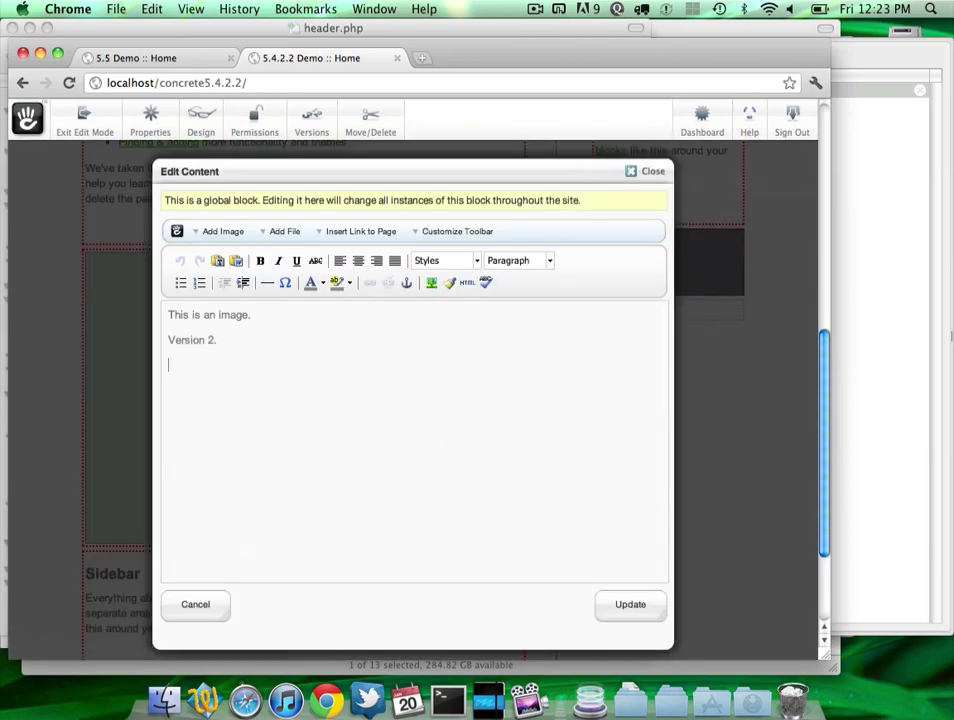
text(53w5)
click(632, 606)
Step: Reload the page and compare the HeaderImages block's text in the Main and Sidebar areas
scroll(630, 485, down, 3)
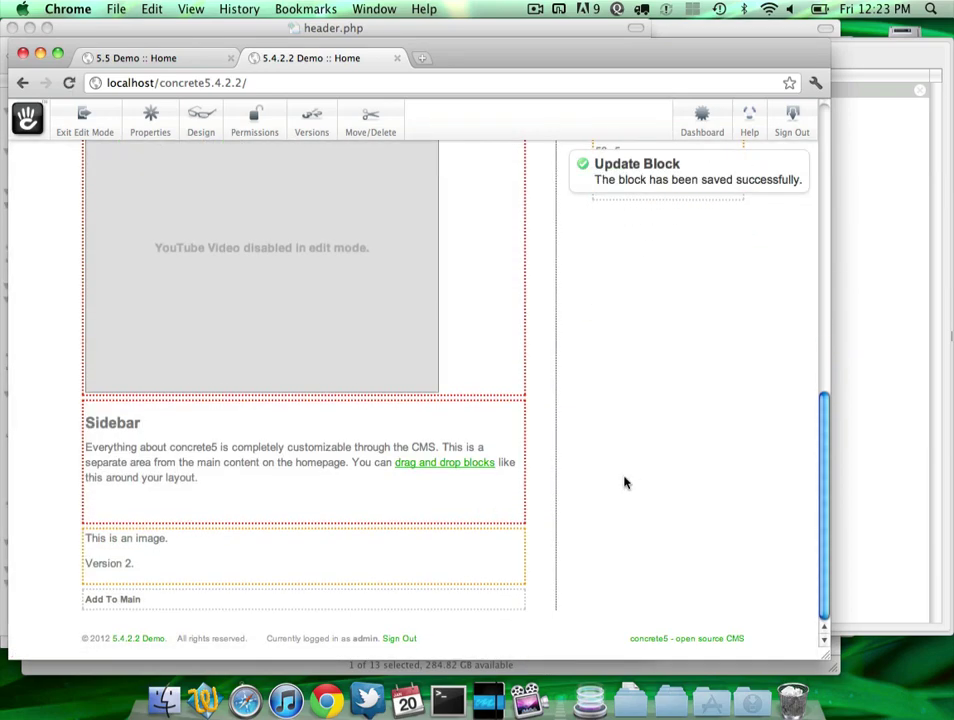
key(super+r)
scroll(437, 547, down, 6)
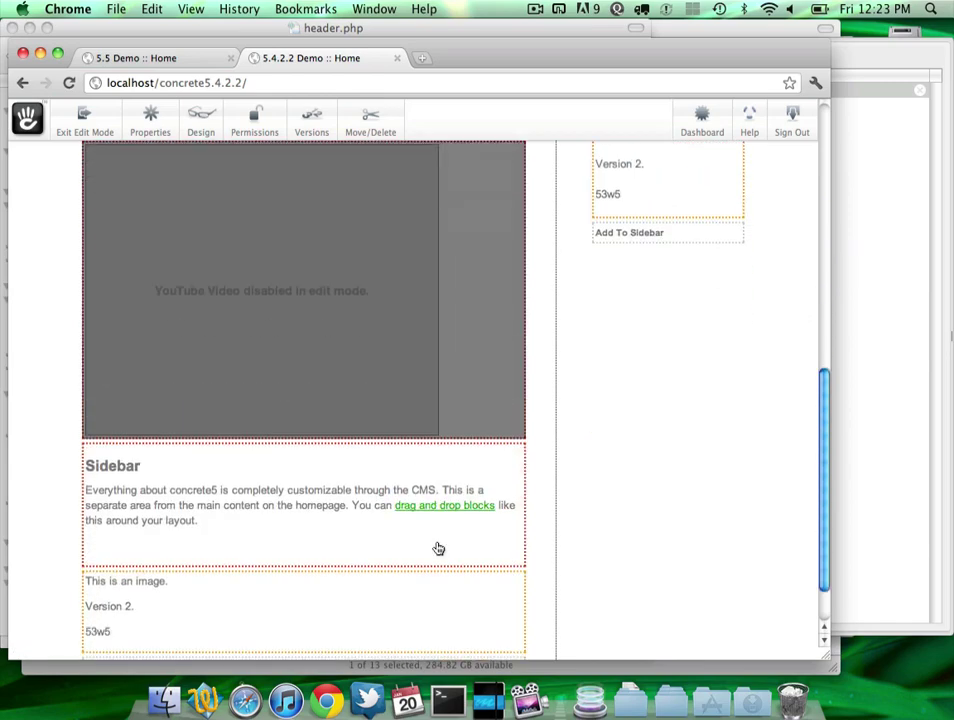
scroll(462, 505, up, 5)
scroll(509, 519, up, 3)
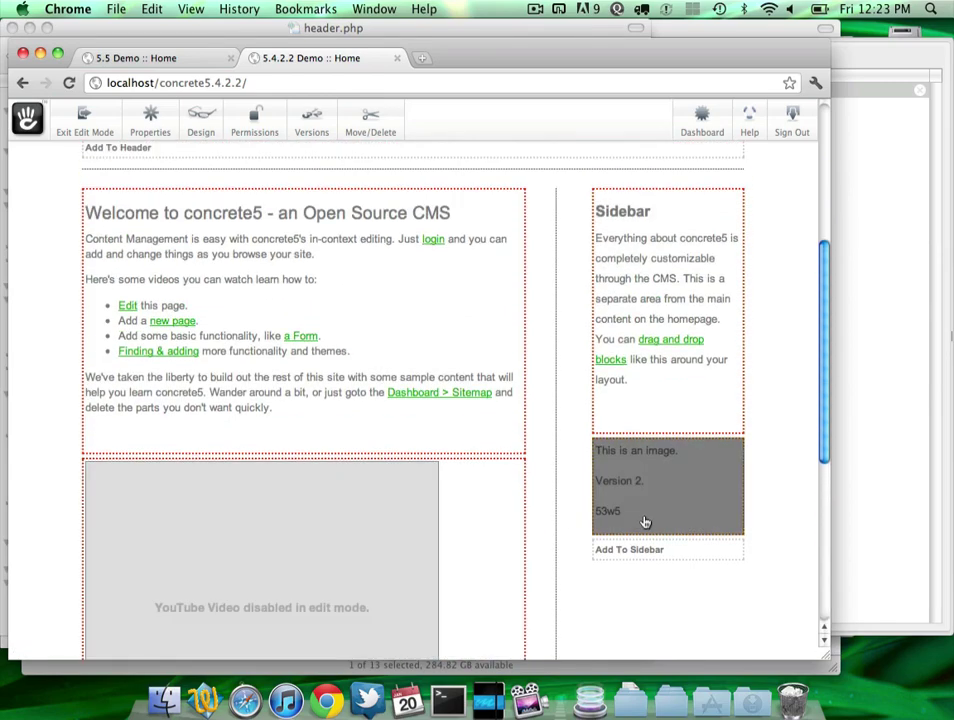
scroll(645, 521, up, 1)
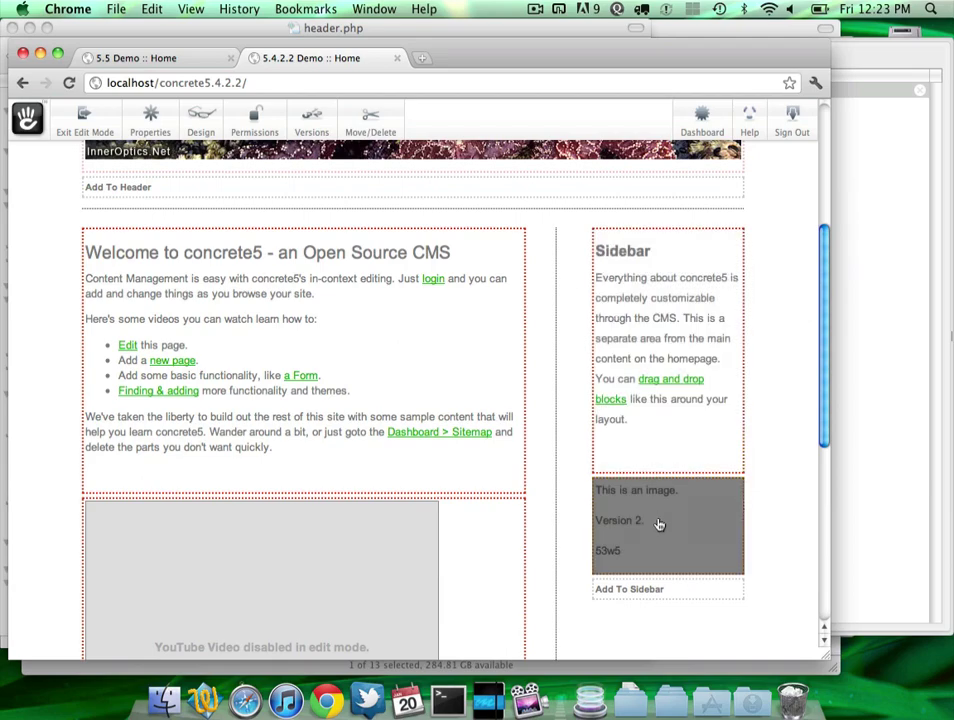
click(659, 524)
click(649, 175)
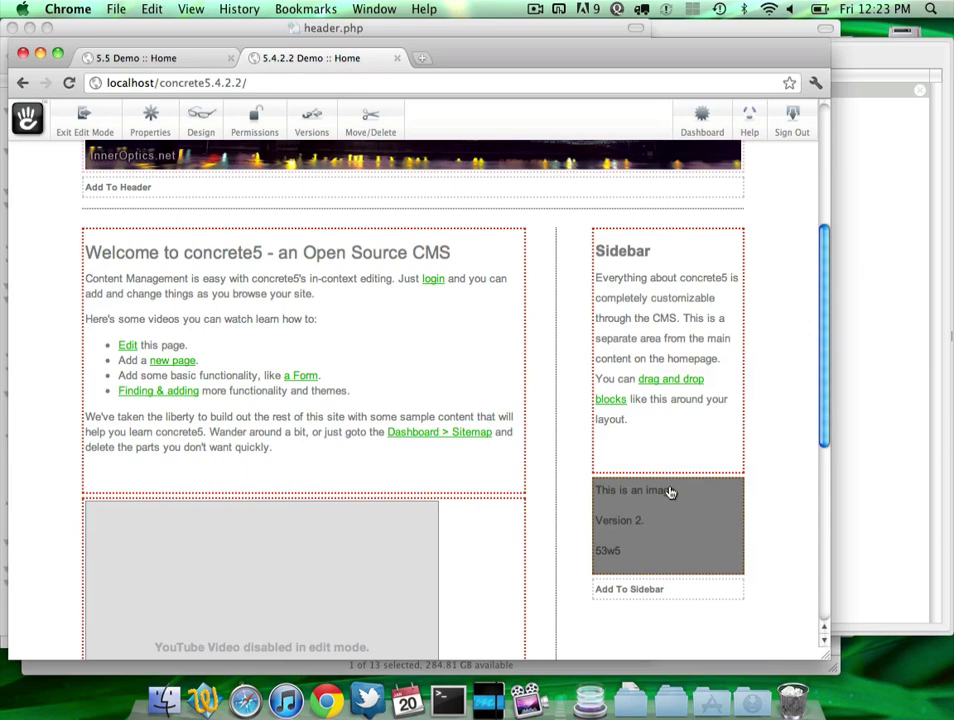
Step: Compare the HeaderImages block's copies in the Sidebar and Main areas
scroll(670, 492, up, 3)
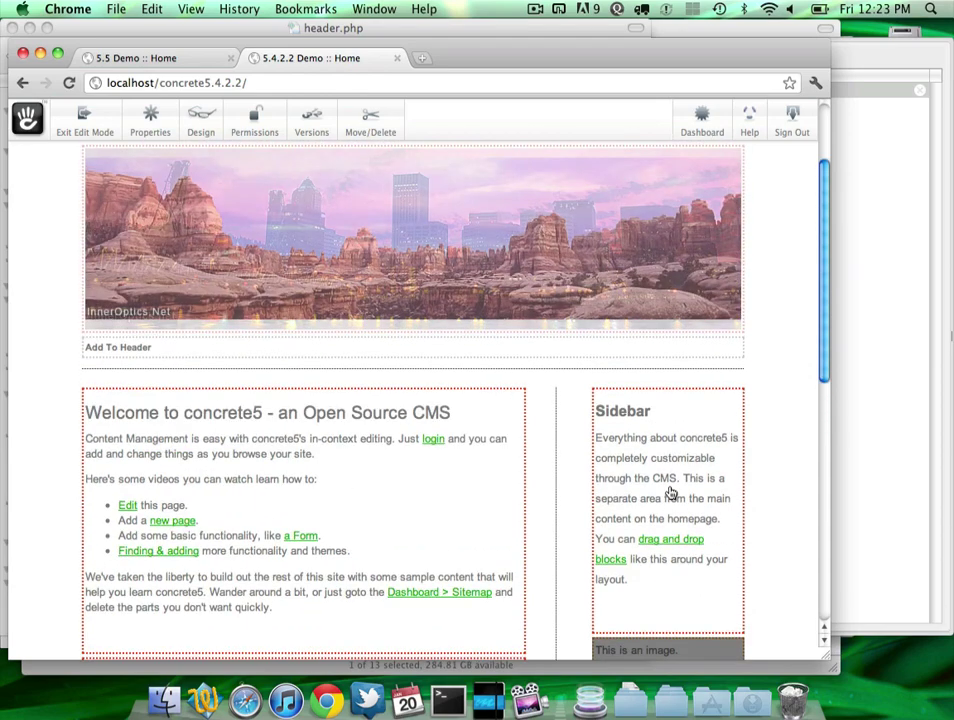
scroll(715, 515, down, 5)
scroll(648, 524, down, 4)
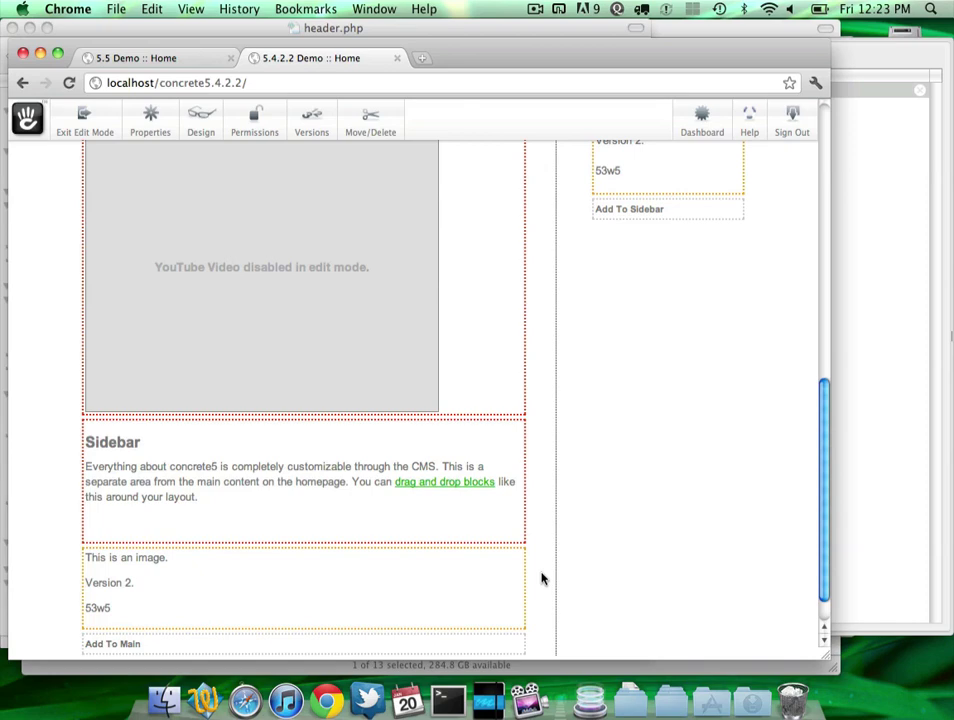
scroll(541, 578, down, 2)
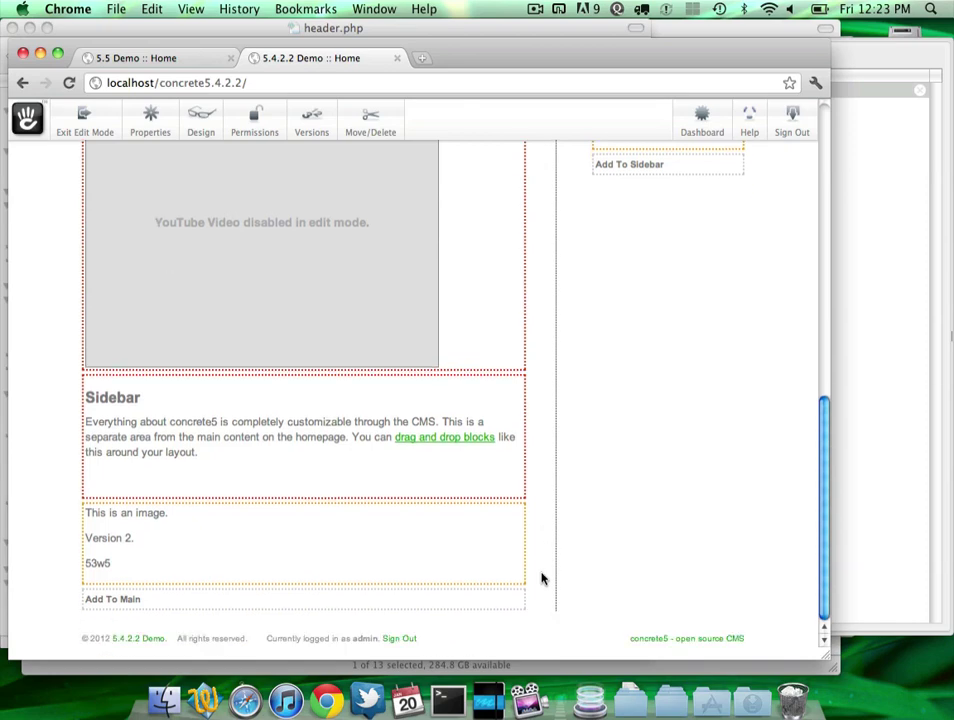
drag(541, 578, 654, 398)
Step: Examine the scrapbooks available for pasting into the Sidebar area, switching from HeaderImages to Admin's Scrapbook, and close without pasting
scroll(660, 285, up, 3)
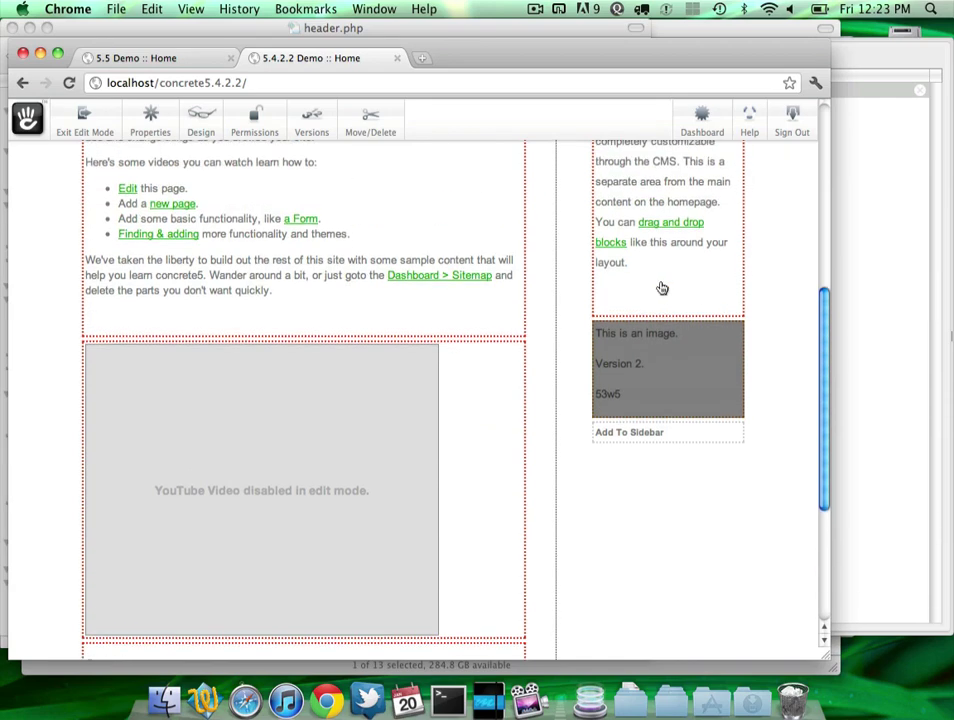
click(670, 446)
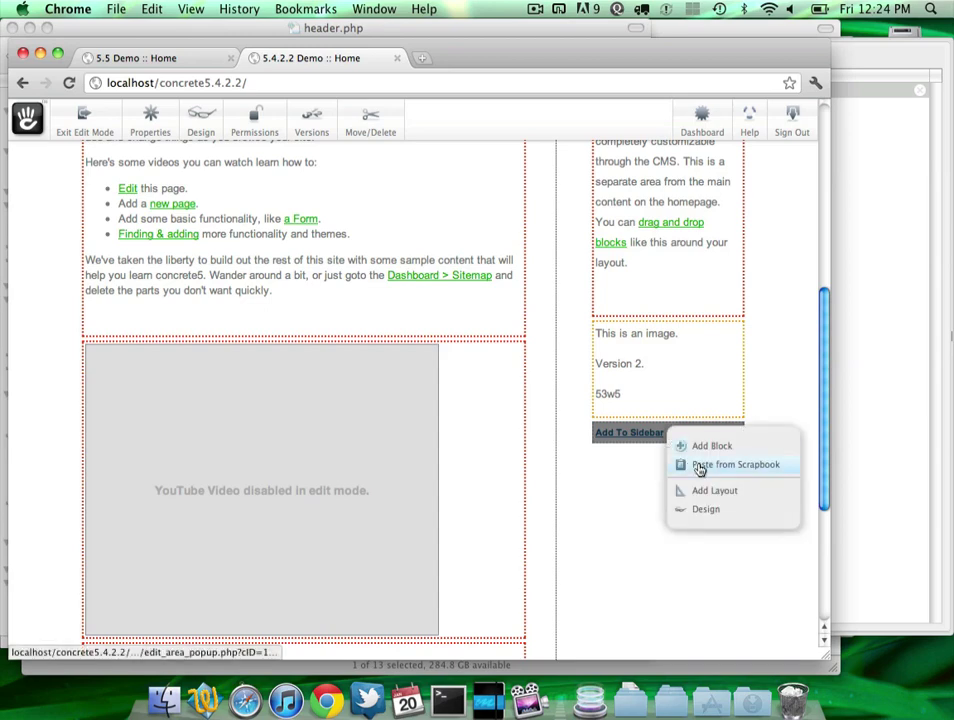
click(700, 466)
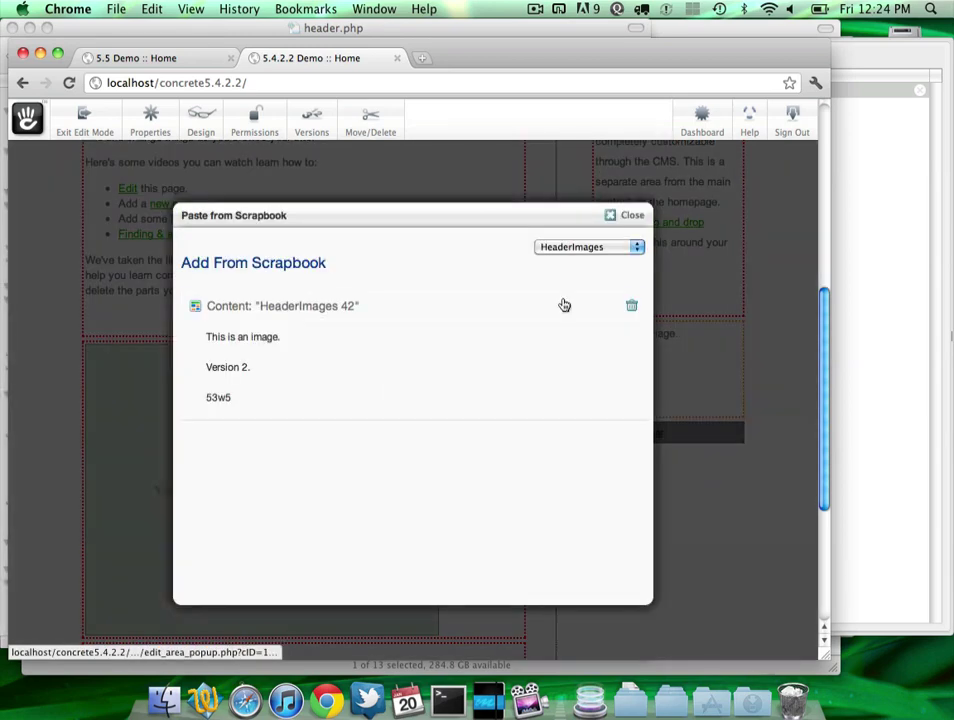
click(591, 254)
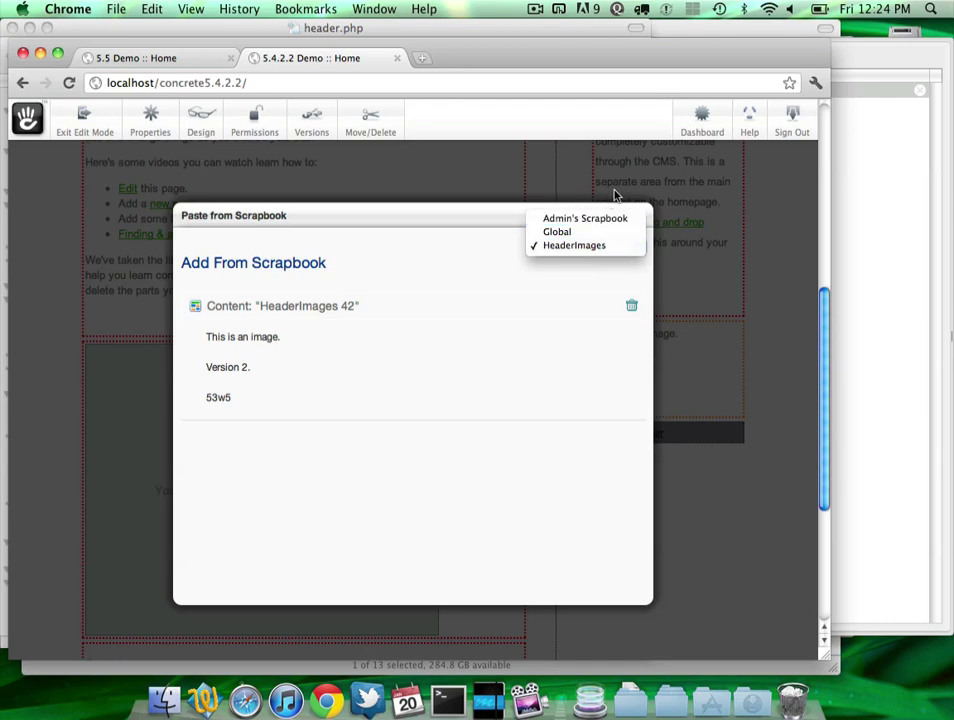
click(615, 219)
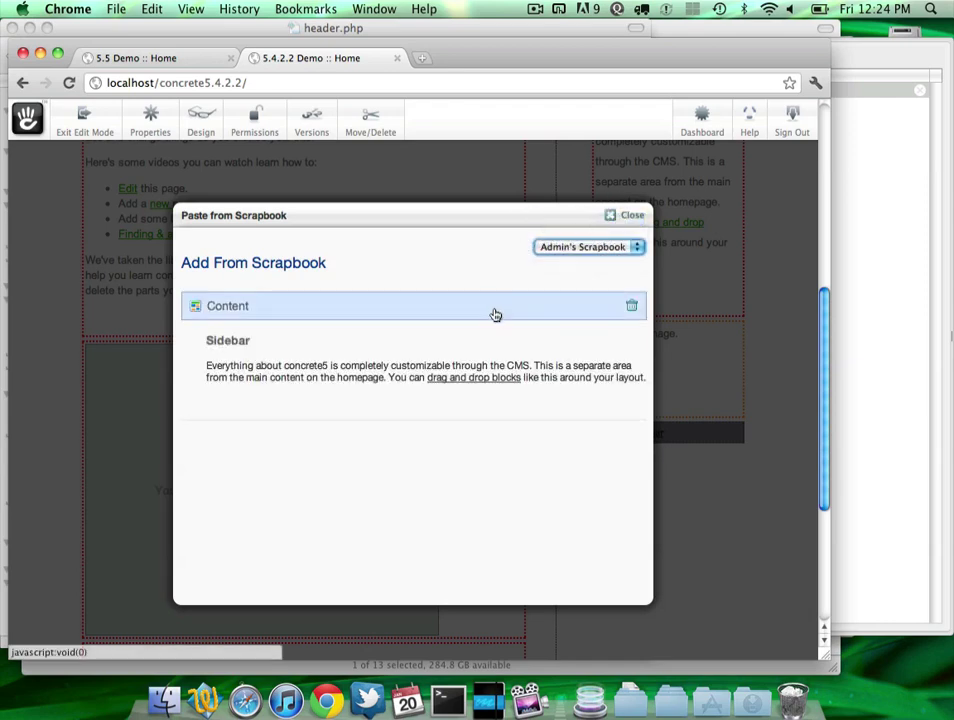
click(623, 246)
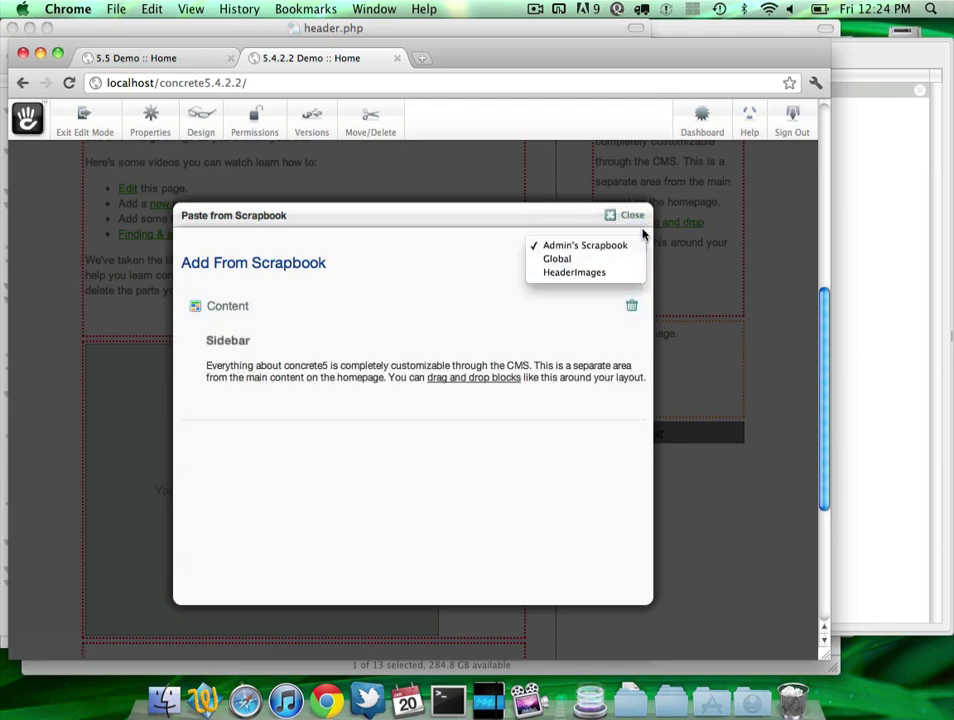
click(623, 218)
click(623, 218)
Step: Examine the Copy to Scrapbook destinations for the YouTube video block, including Global and HeaderImages, and close without adding the block
scroll(475, 317, down, 3)
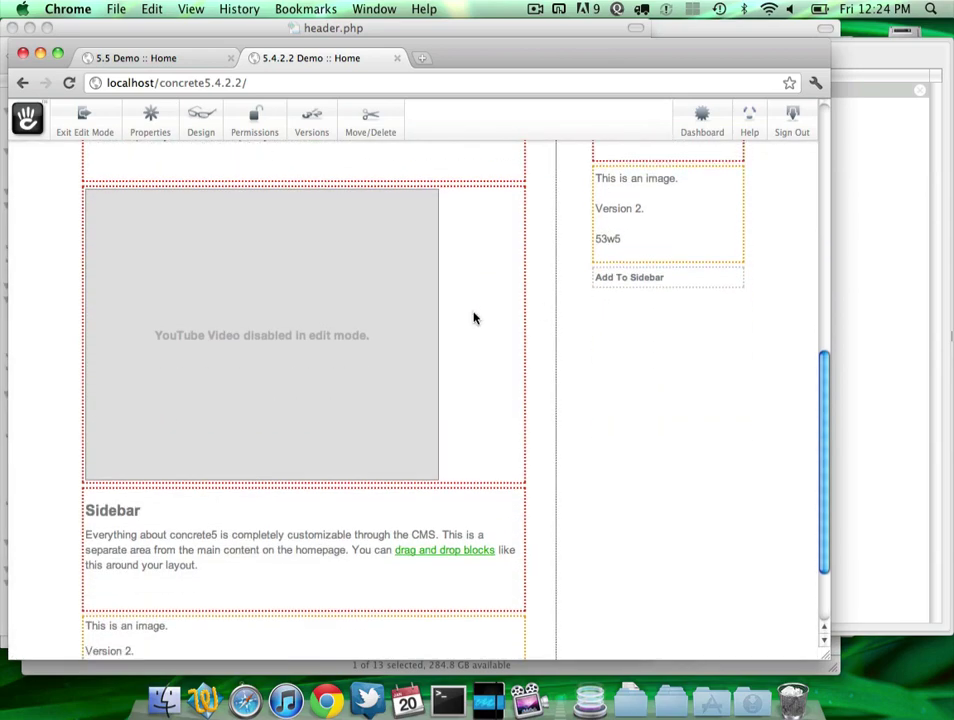
click(383, 336)
click(442, 357)
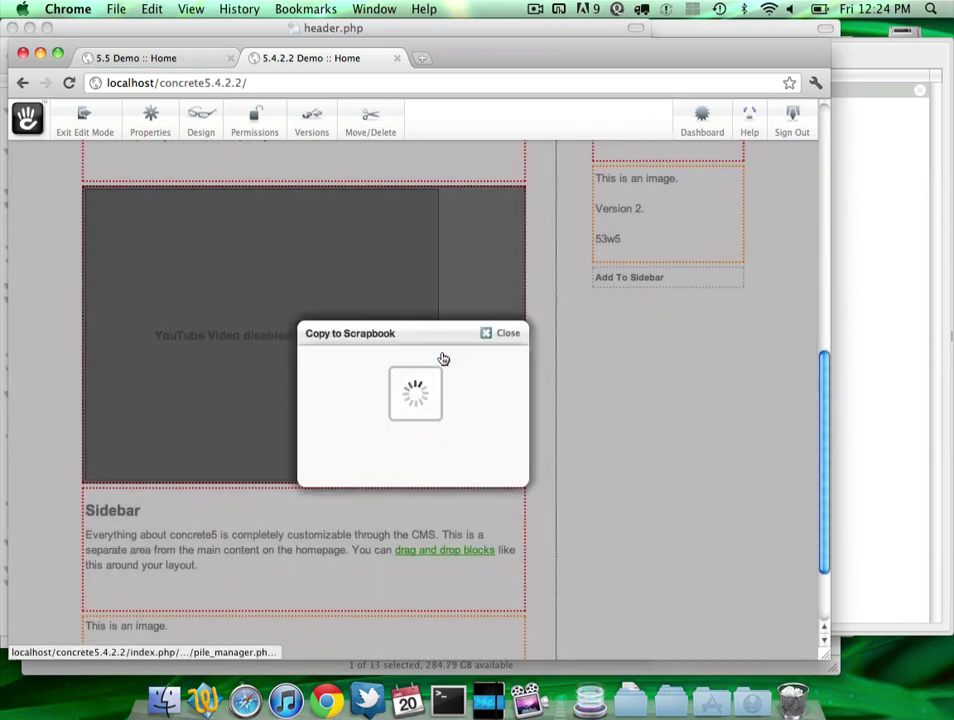
click(406, 362)
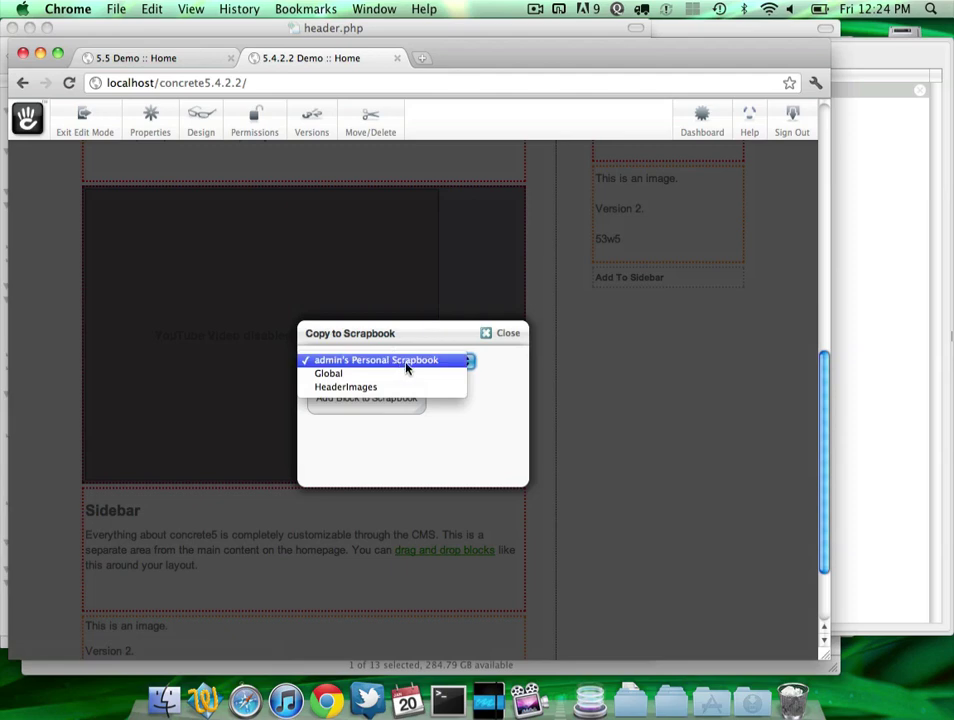
click(412, 377)
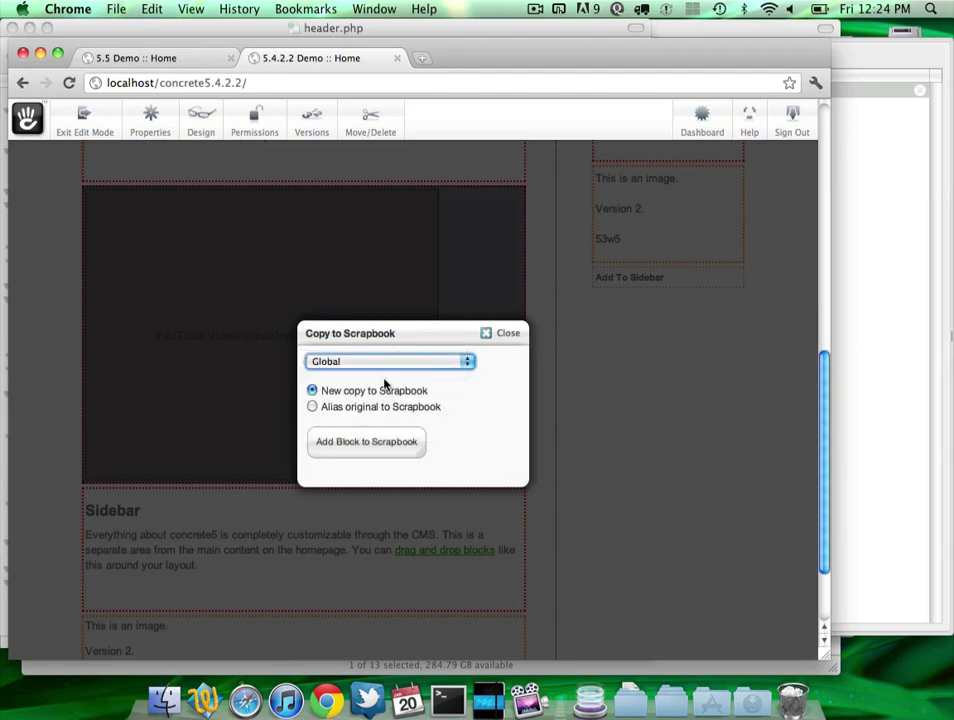
click(383, 362)
click(380, 375)
click(379, 366)
click(380, 365)
click(443, 336)
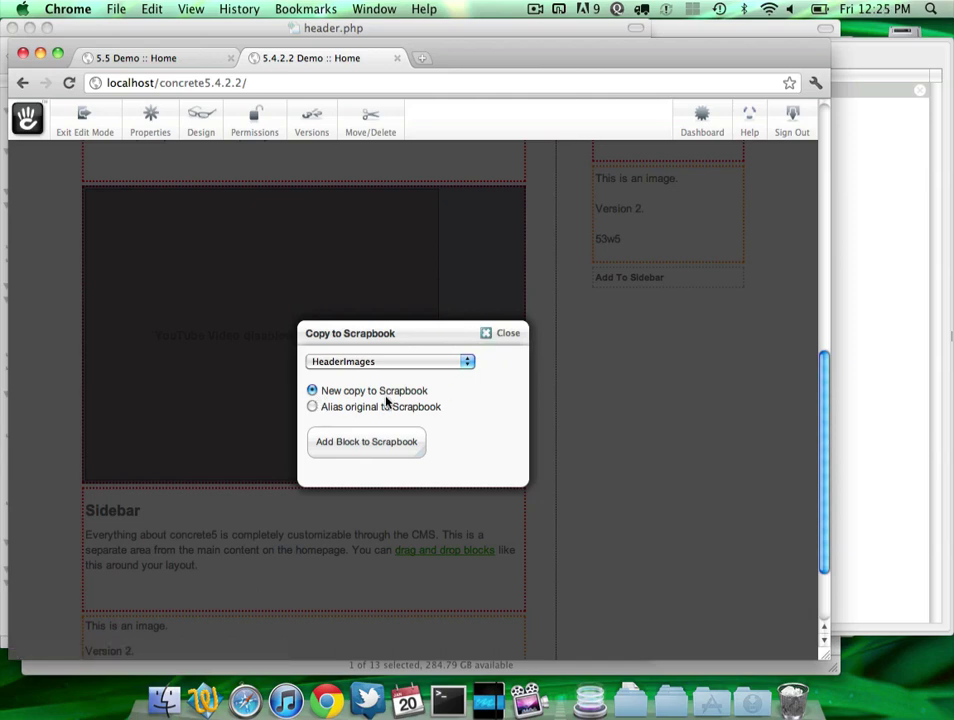
click(499, 334)
scroll(432, 383, up, 3)
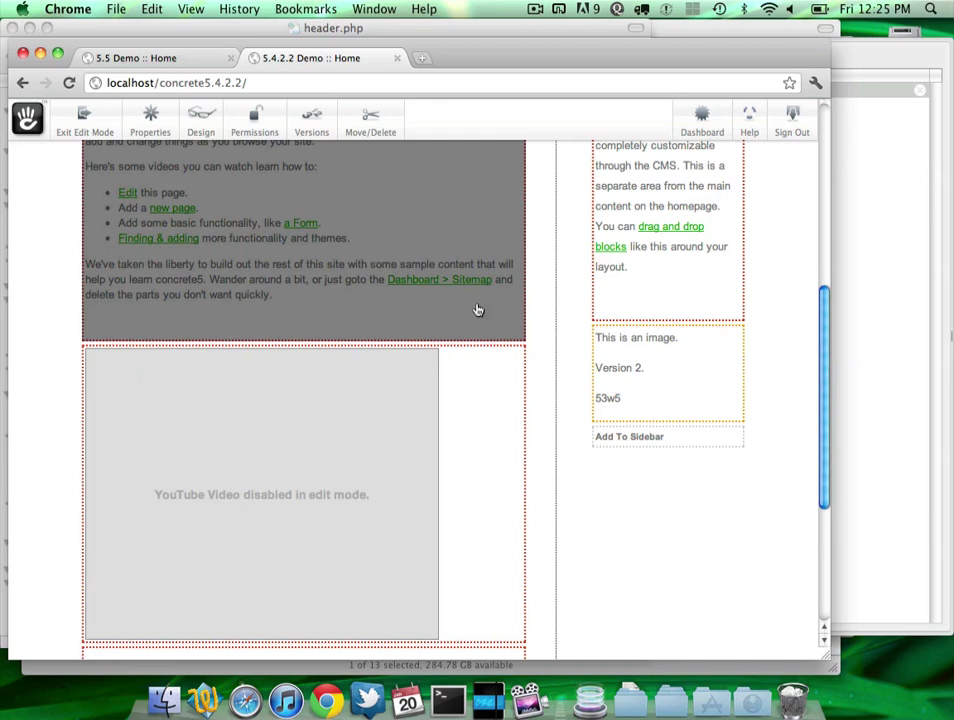
scroll(478, 310, up, 5)
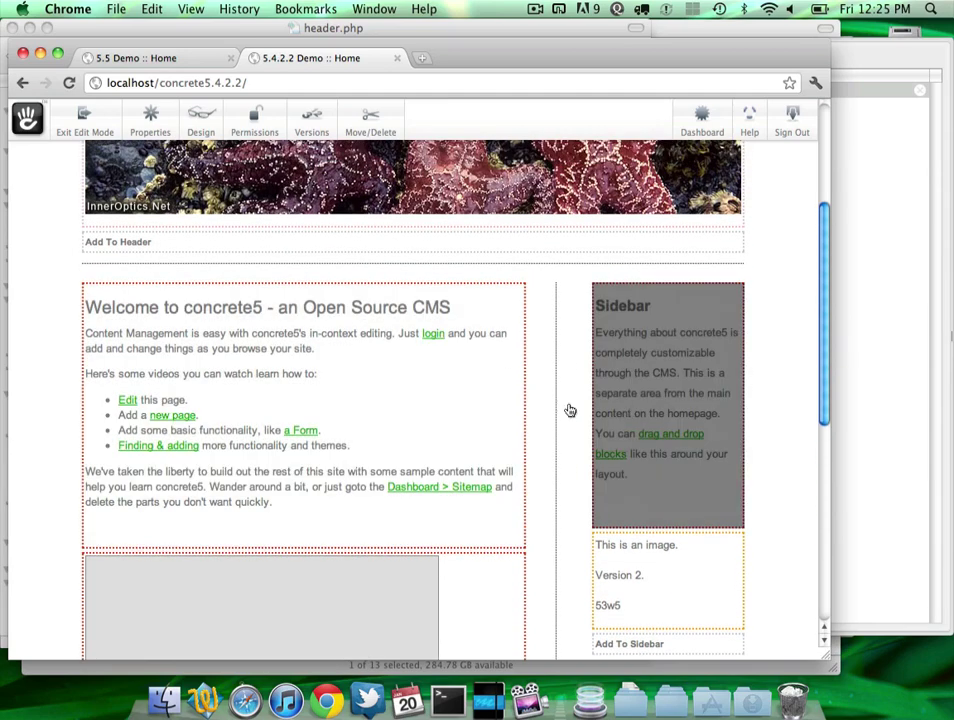
click(481, 393)
click(547, 366)
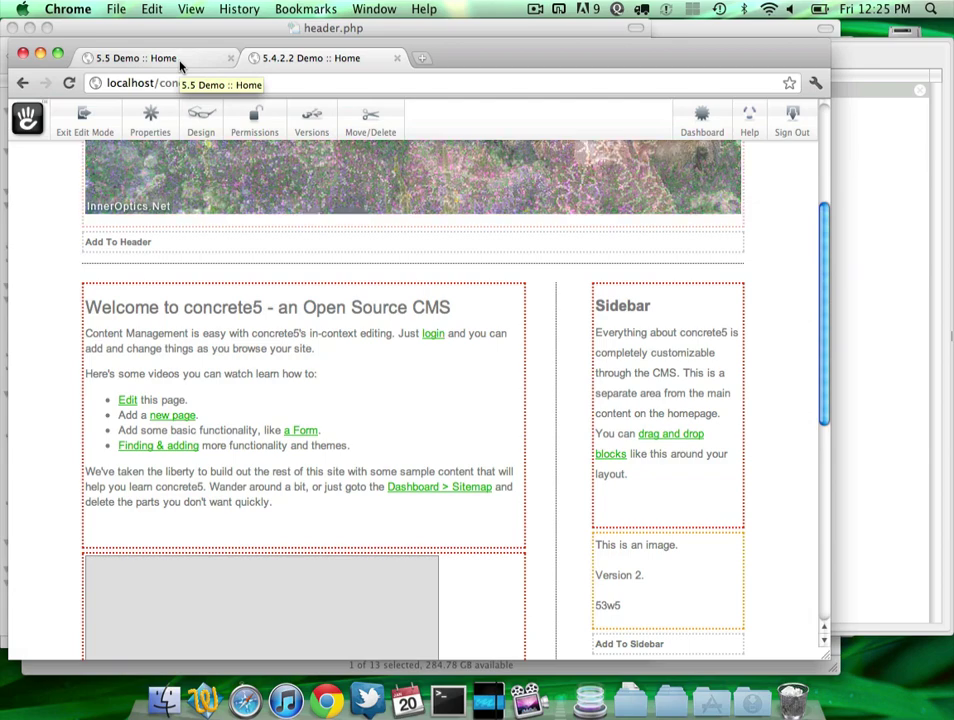
Step: Switch to the 5.5 Demo site and put its Home page into edit mode
click(180, 64)
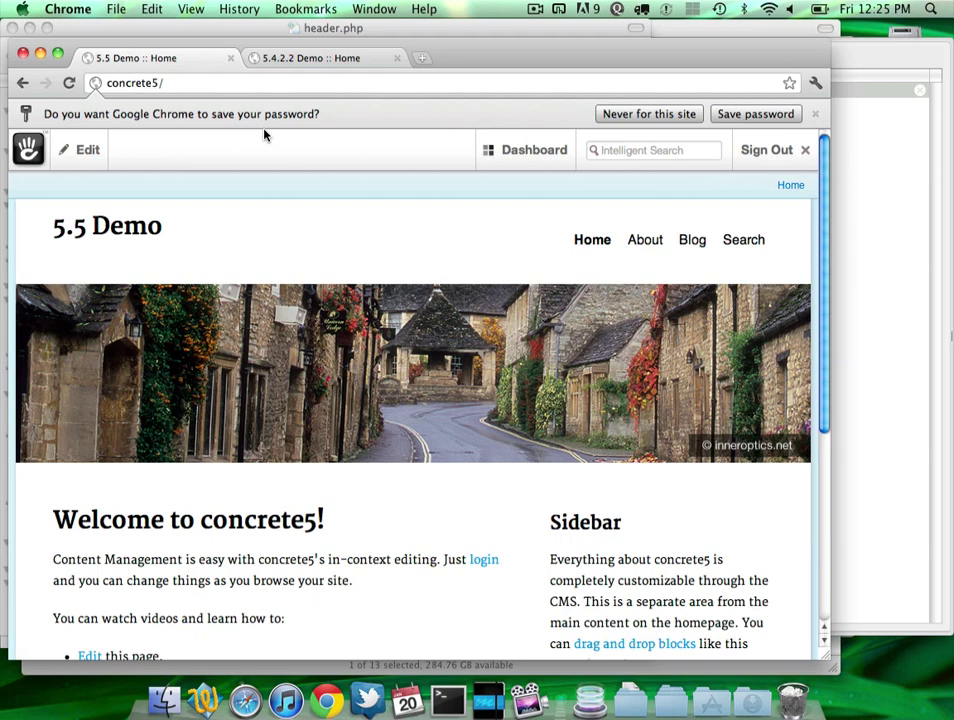
mouse_move(89, 149)
click(100, 198)
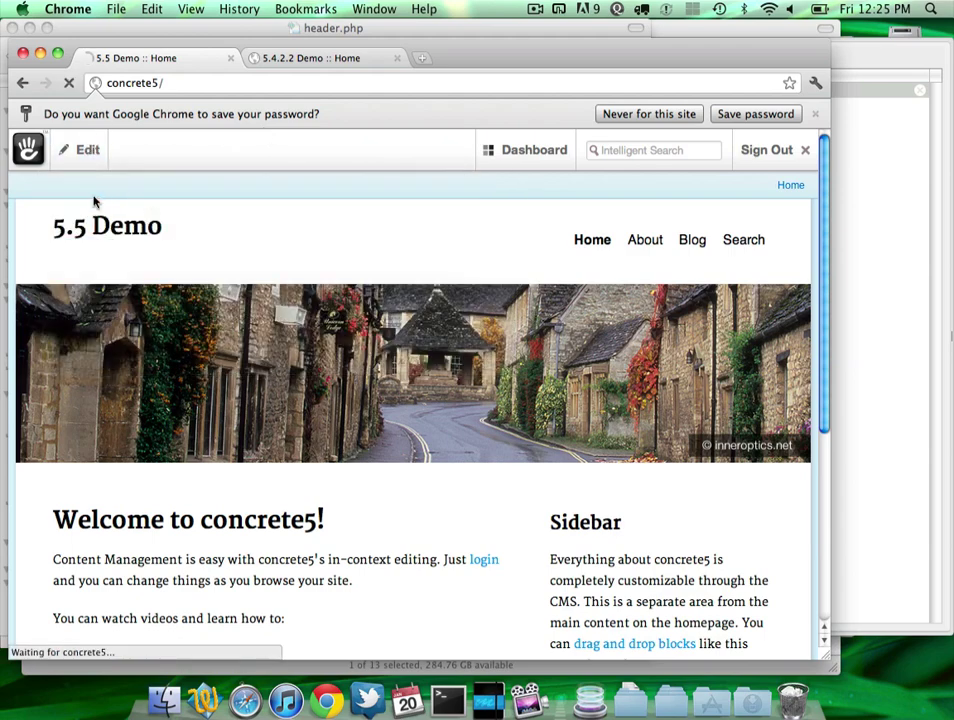
Step: Copy the "Welcome to concrete5!" content block in the Main area to the clipboard
scroll(172, 238, down, 8)
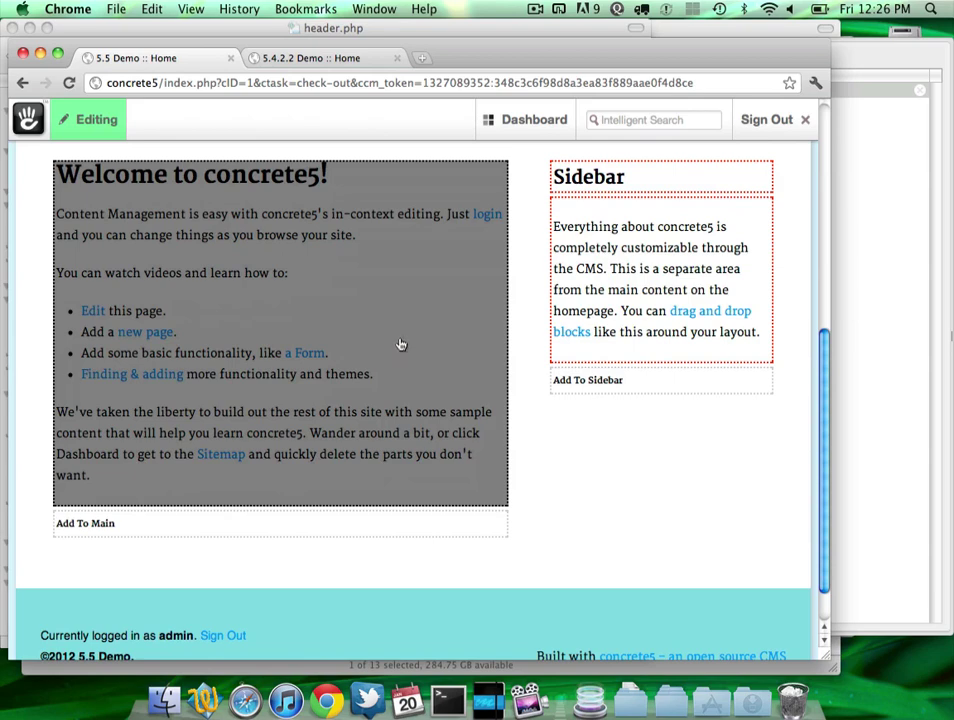
click(404, 347)
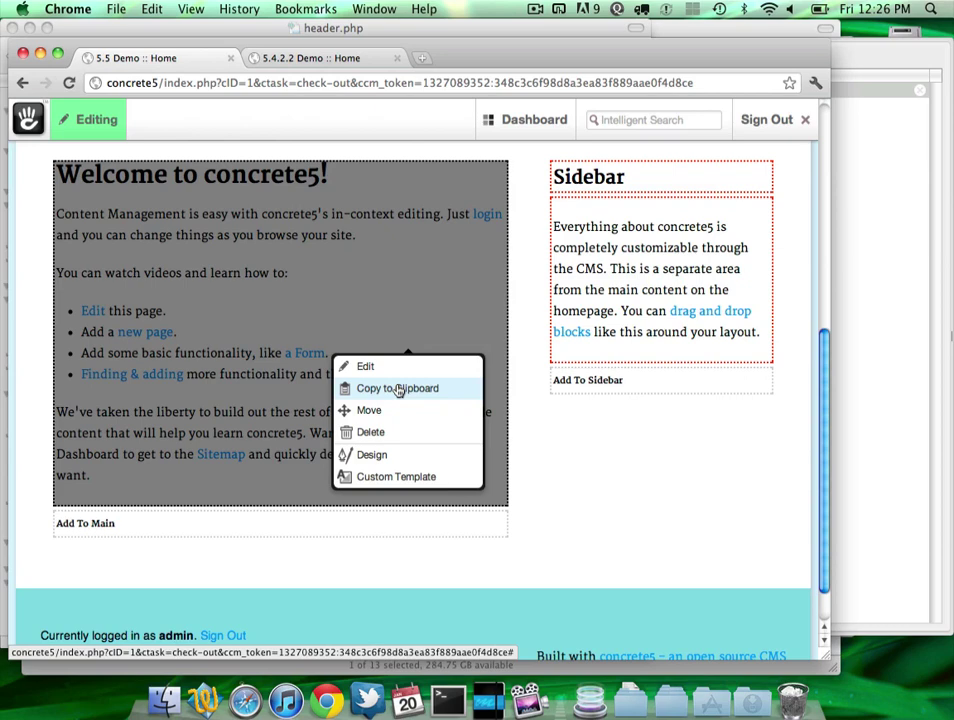
click(398, 389)
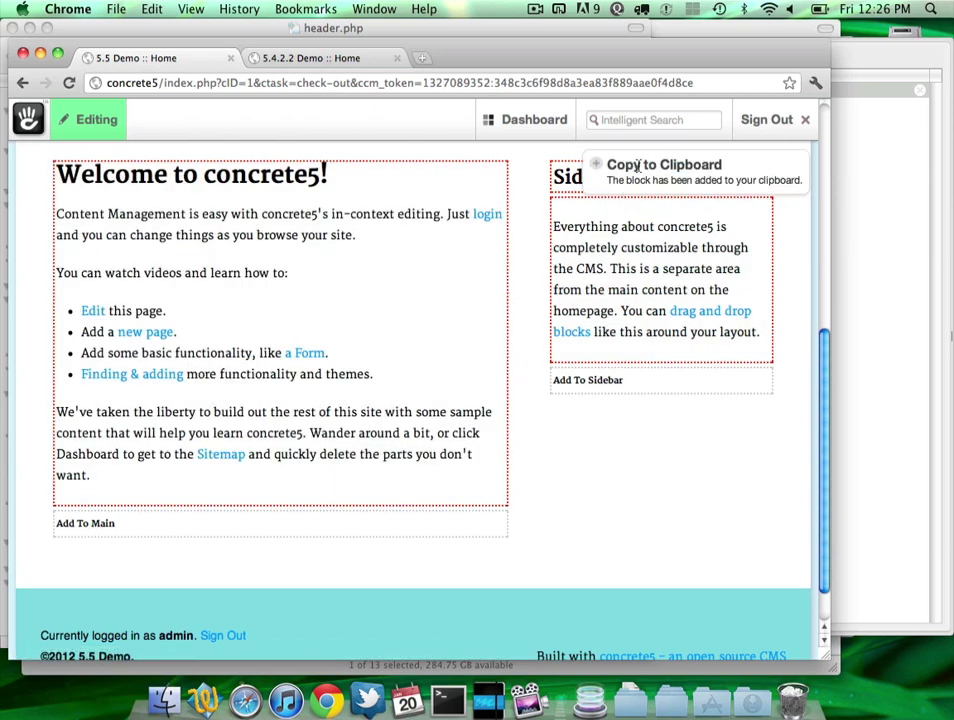
Step: Paste the "Welcome to concrete5!" block from the clipboard into the Sidebar area and delete the pasted copy
click(632, 390)
click(634, 454)
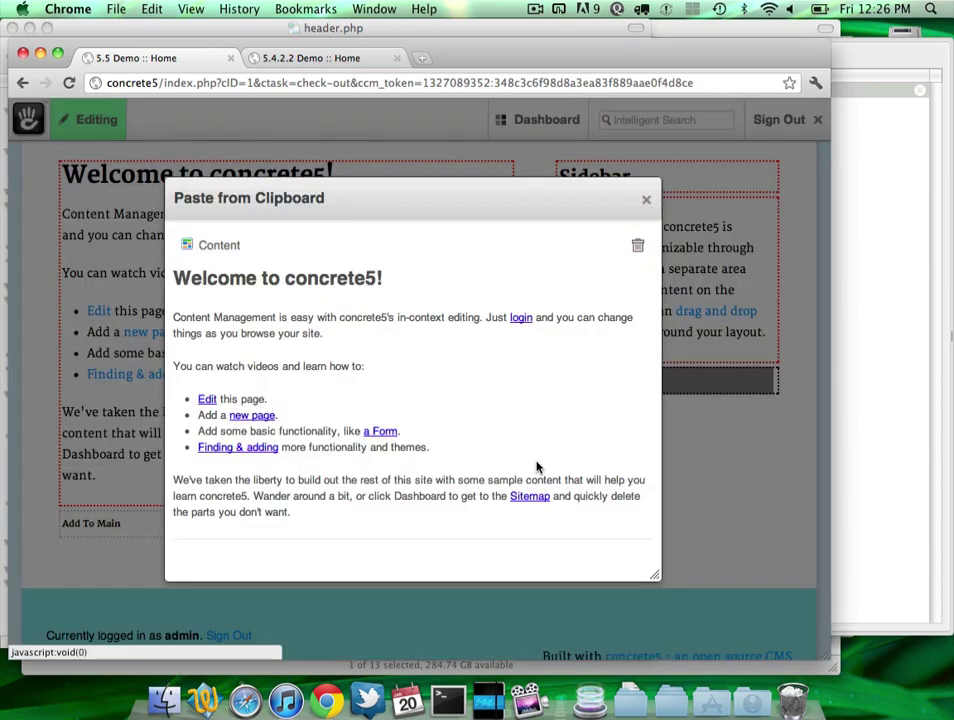
click(459, 249)
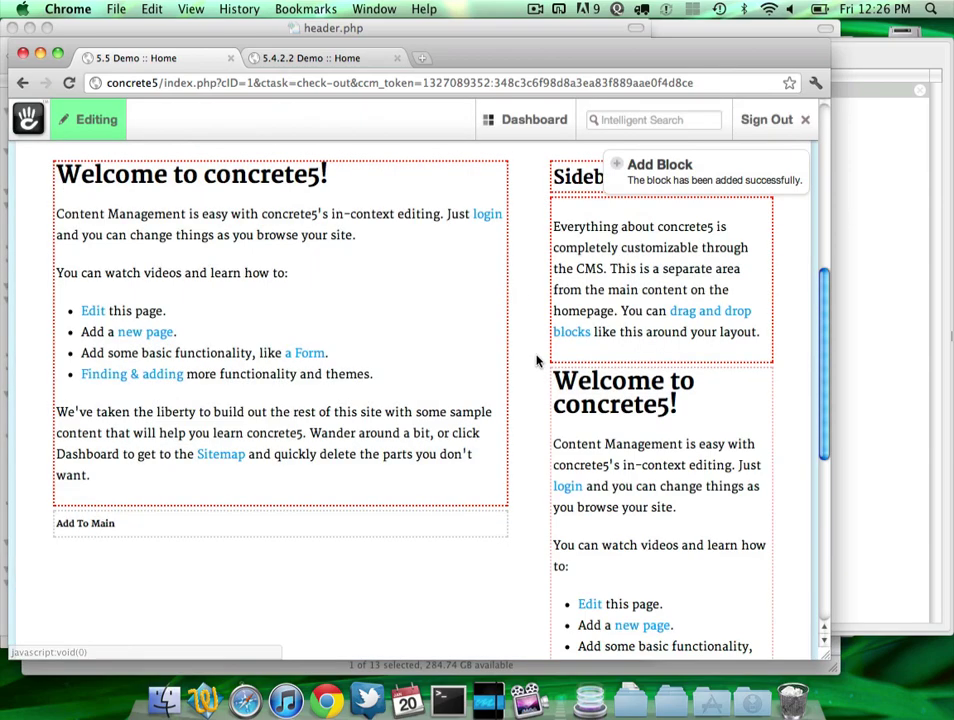
click(614, 393)
click(609, 481)
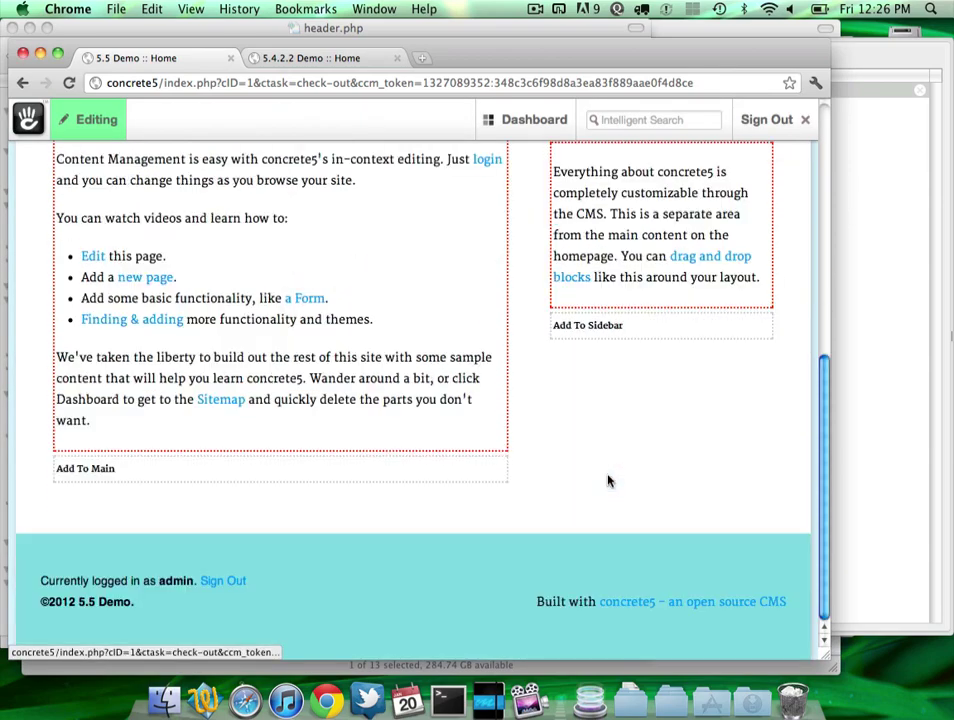
Step: Copy the "Sidebar" heading block to the clipboard
scroll(430, 440, up, 5)
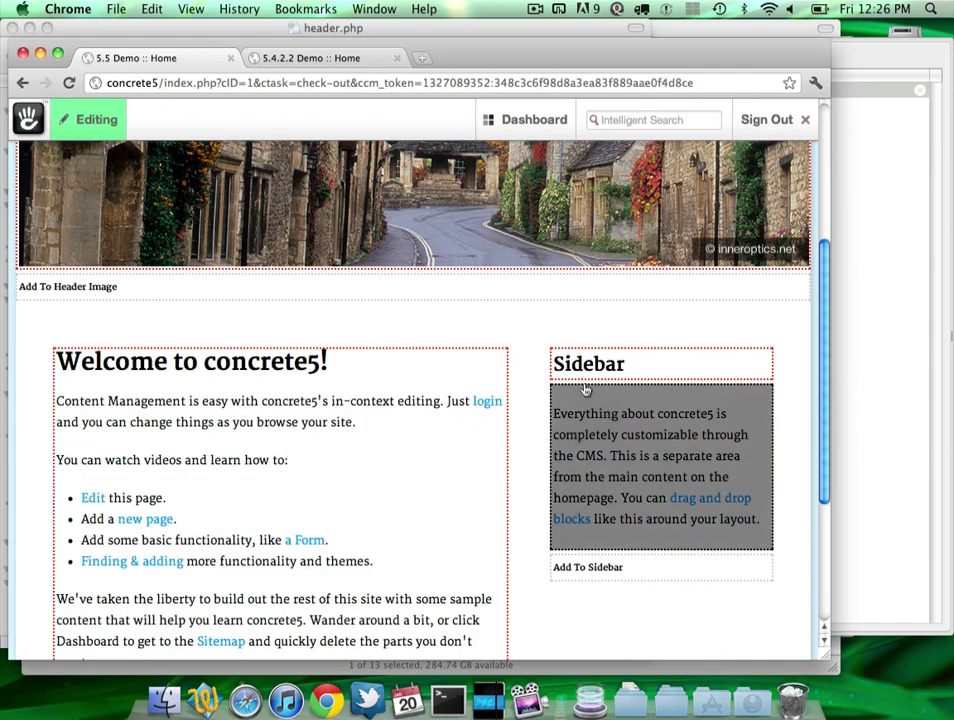
click(587, 375)
key(Escape)
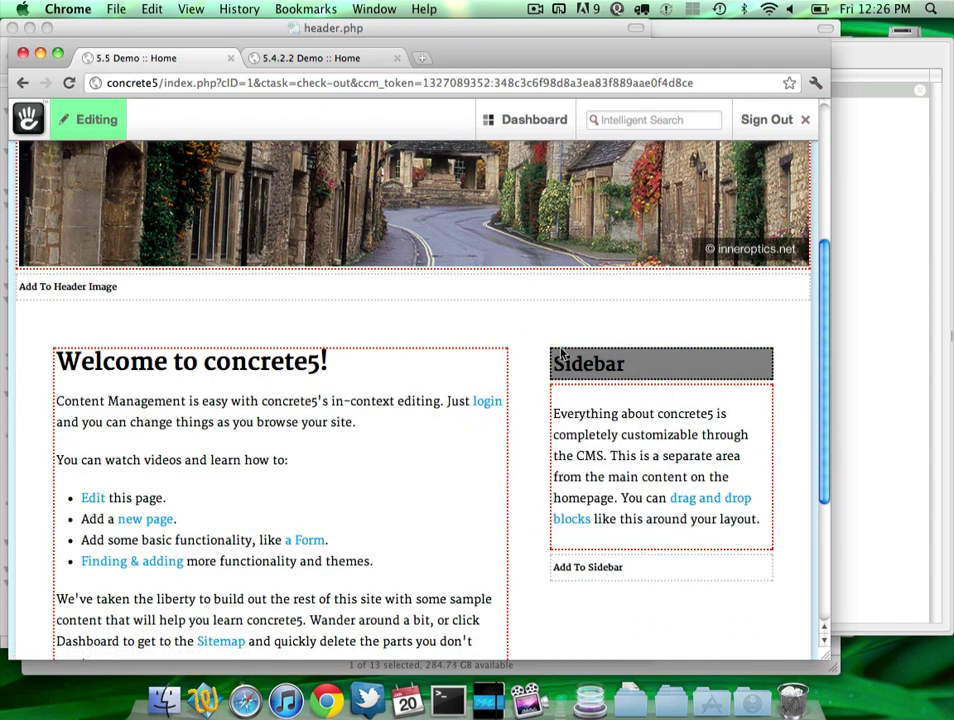
click(602, 372)
click(607, 416)
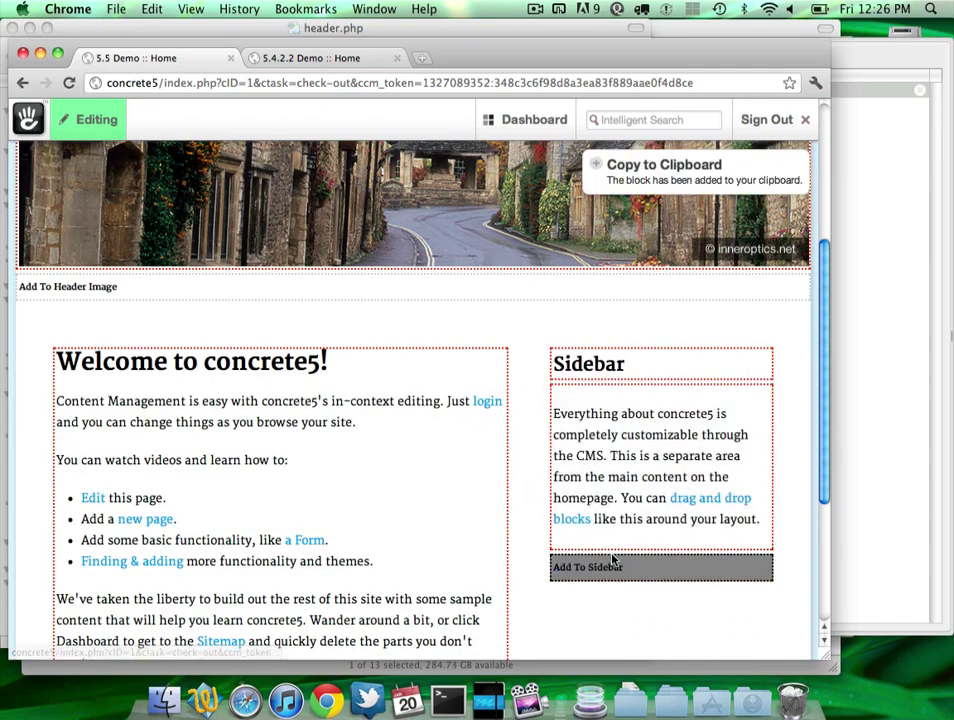
Step: Remove the "Welcome to concrete5!" block from the clipboard and paste the "Sidebar" heading block into the Sidebar area
click(615, 563)
click(627, 497)
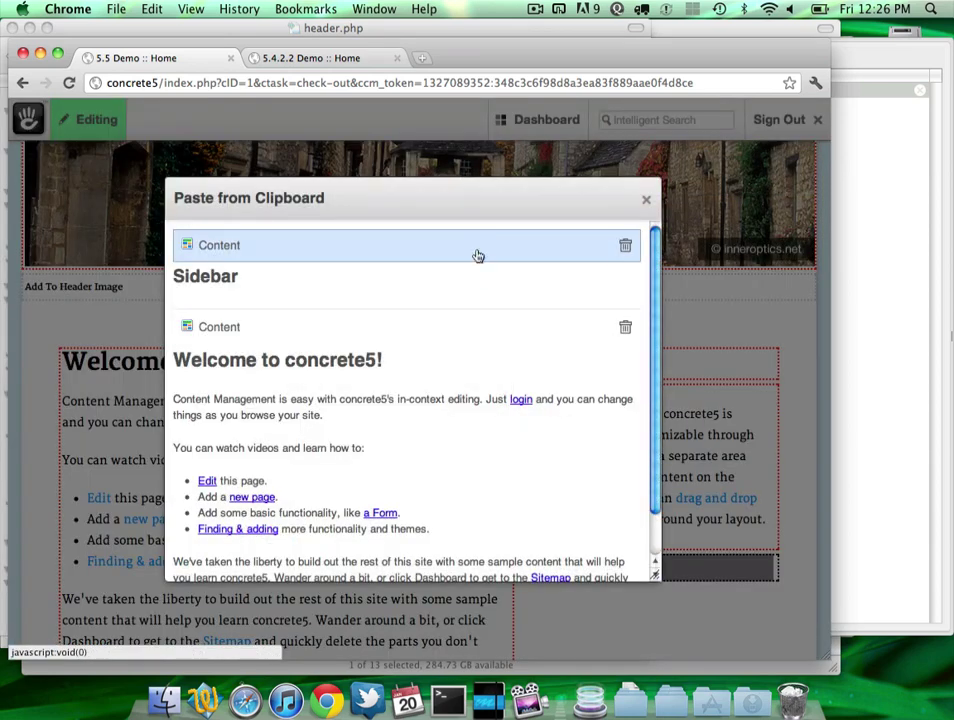
click(625, 328)
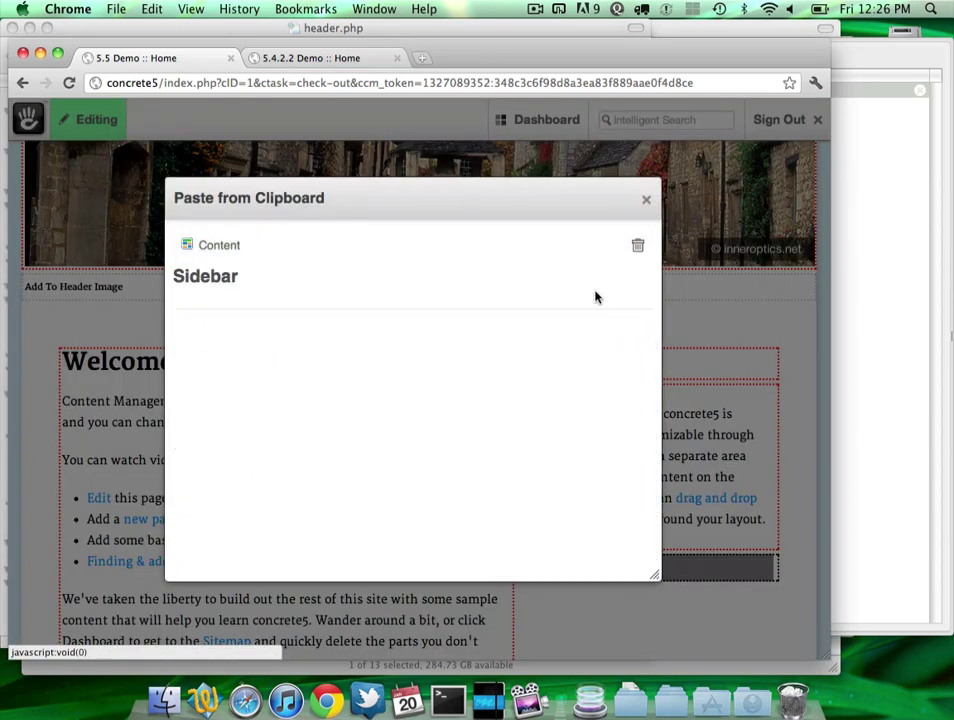
click(532, 252)
scroll(633, 364, down, 3)
Step: Examine the stacks that can be added to the Sidebar area and close the list without adding one
click(640, 498)
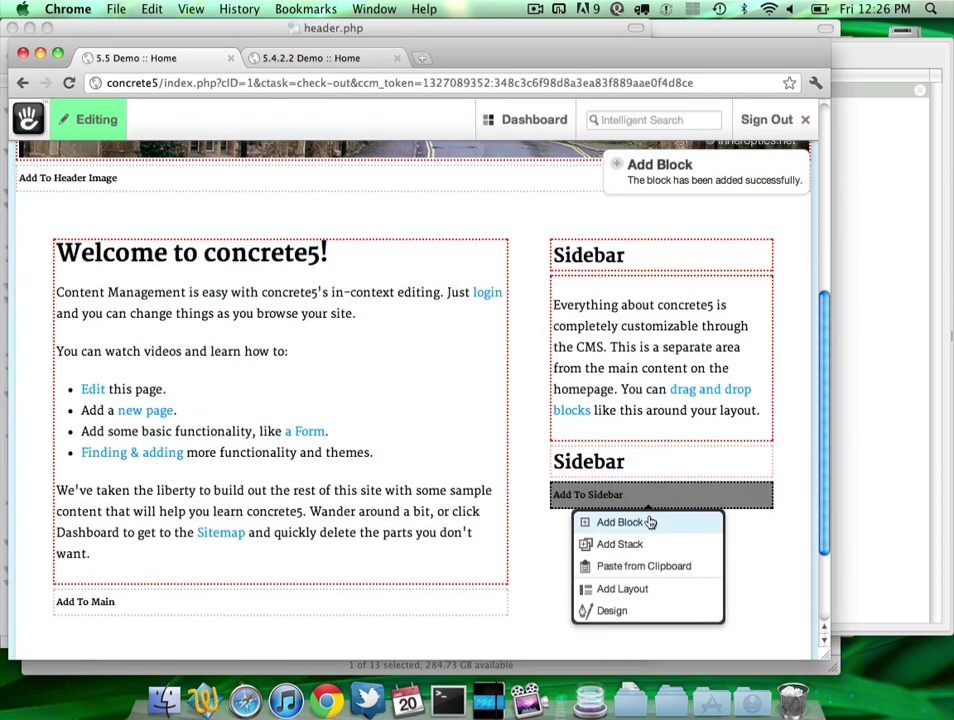
click(642, 552)
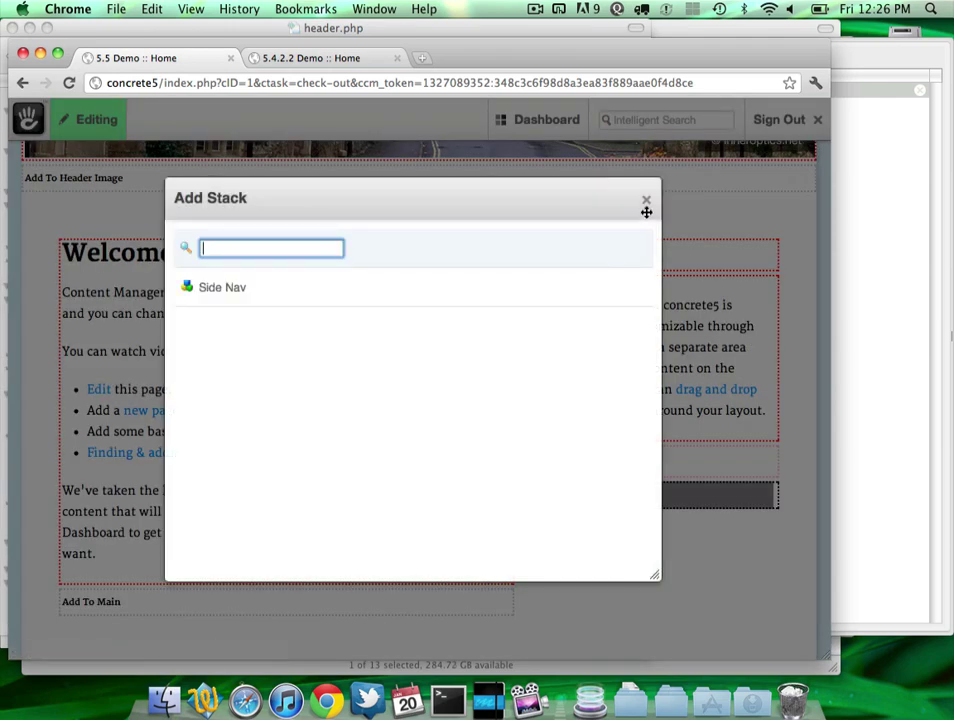
click(646, 200)
Step: Paste a second copy of the "Sidebar" heading block from the clipboard into the Sidebar area
click(615, 497)
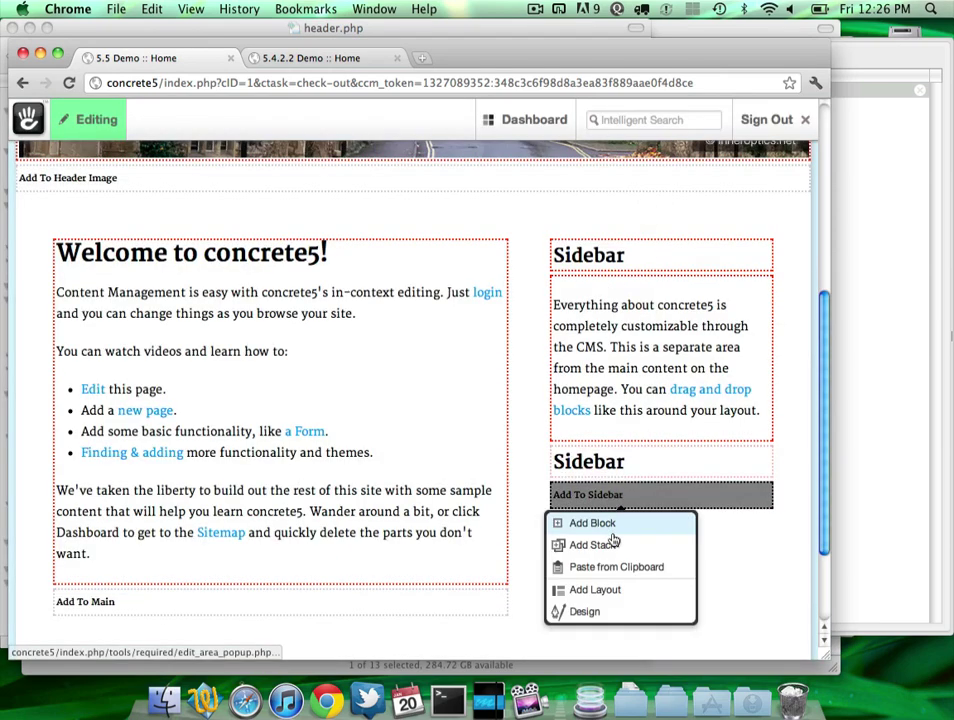
click(612, 568)
click(513, 256)
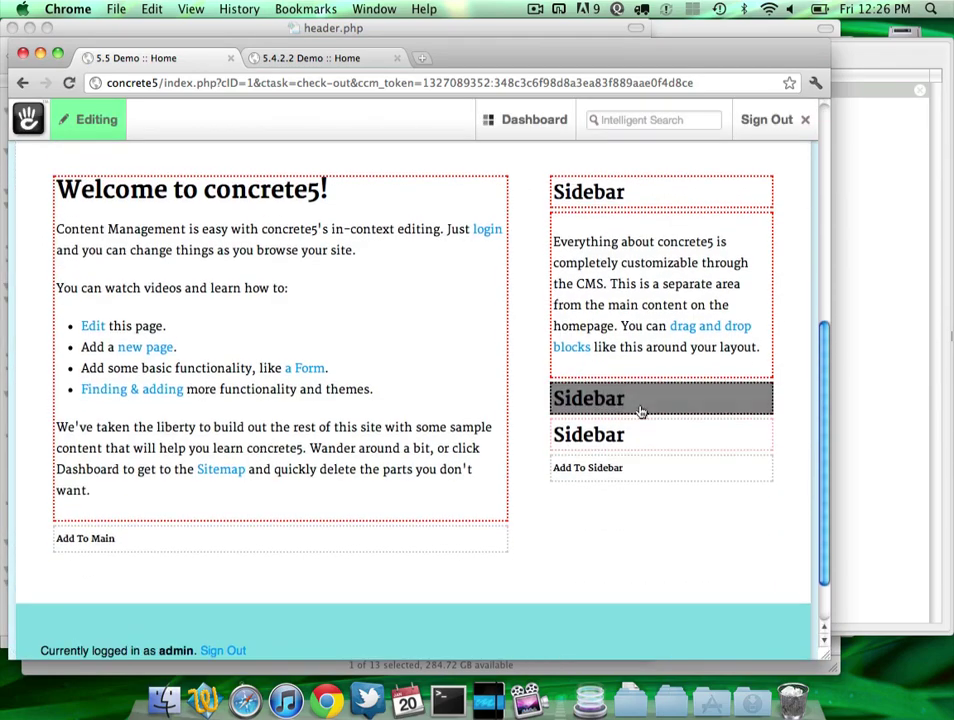
scroll(637, 405, down, 3)
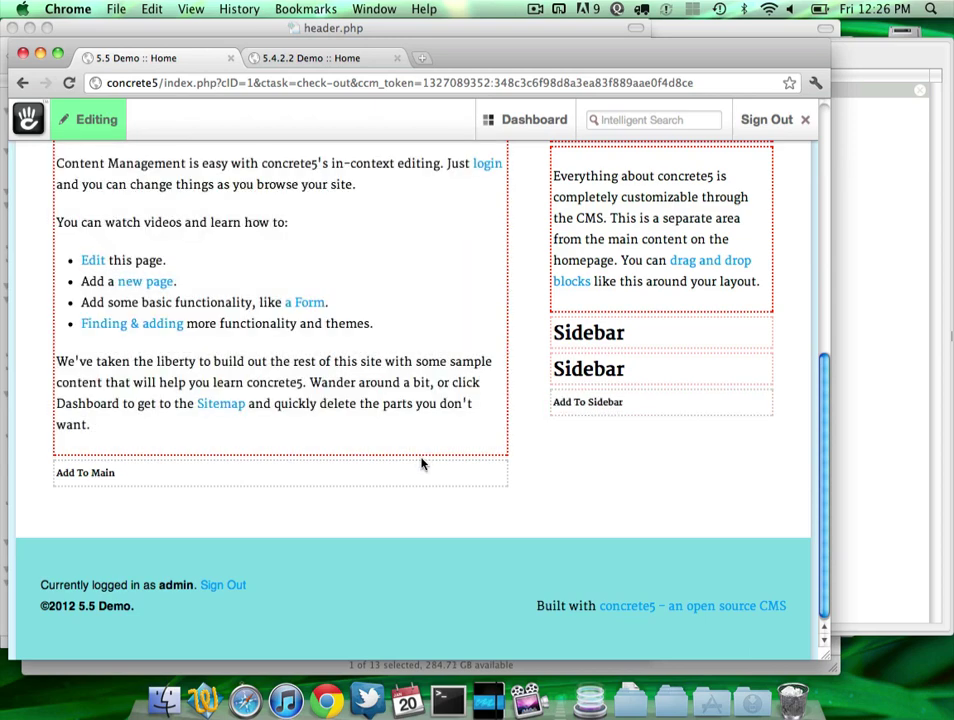
Step: Change the text of the original "Sidebar" heading block above the sidebar paragraph to "Sidebar2" and save it
scroll(505, 473, up, 1)
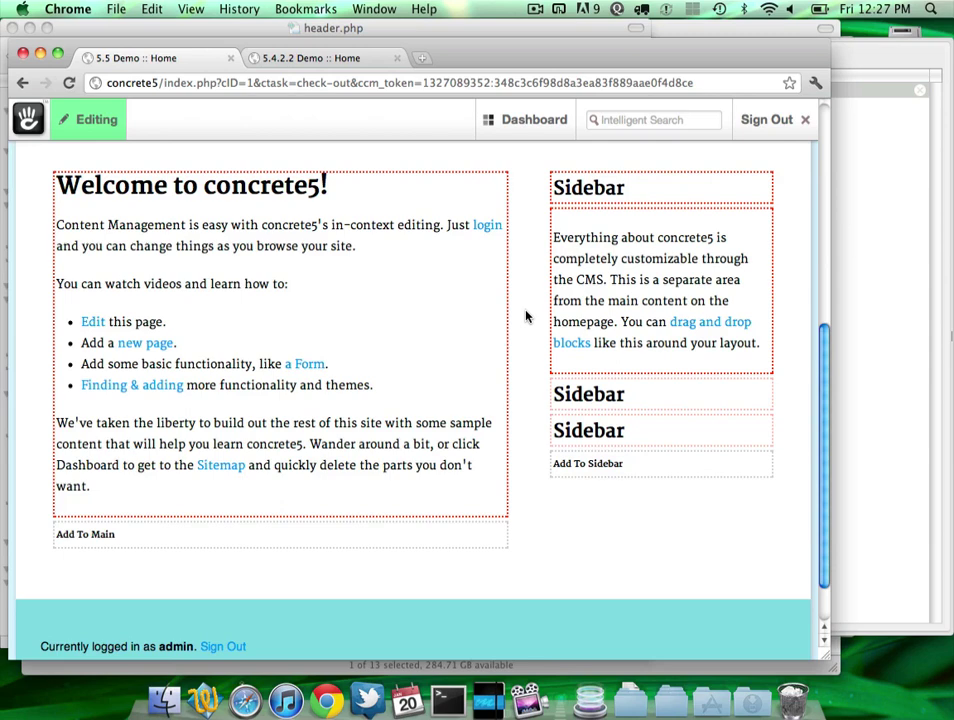
click(663, 200)
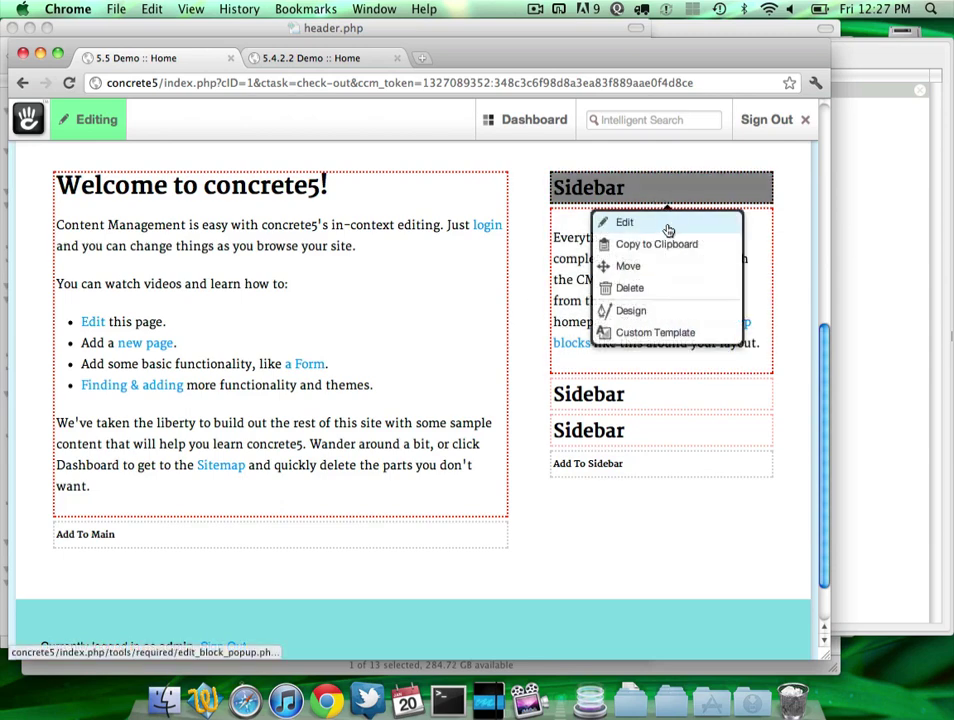
click(668, 229)
text(2)
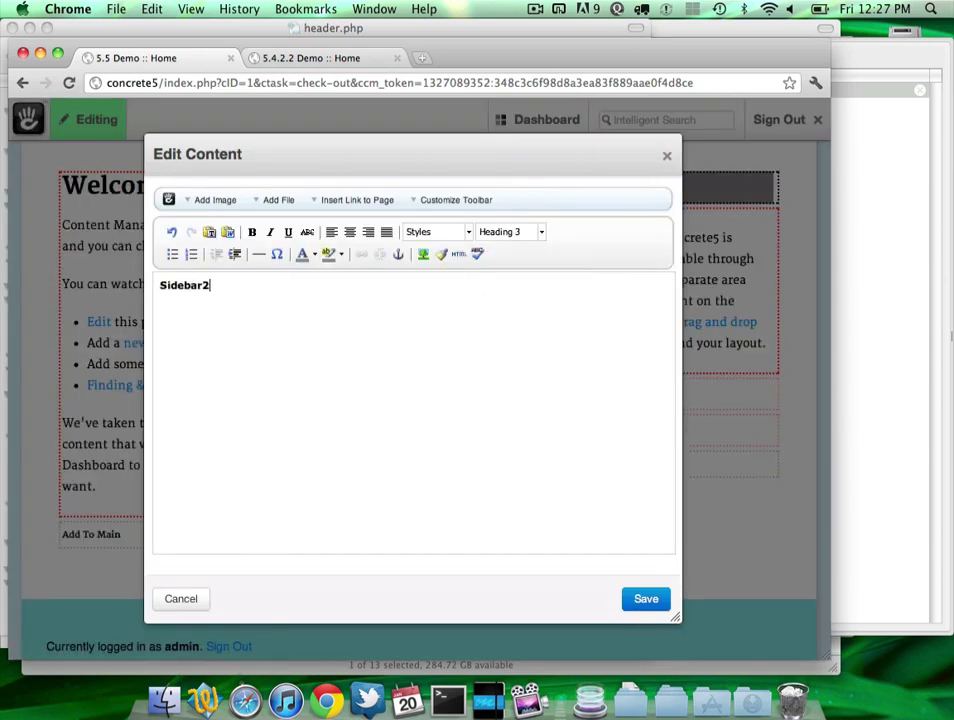
click(646, 598)
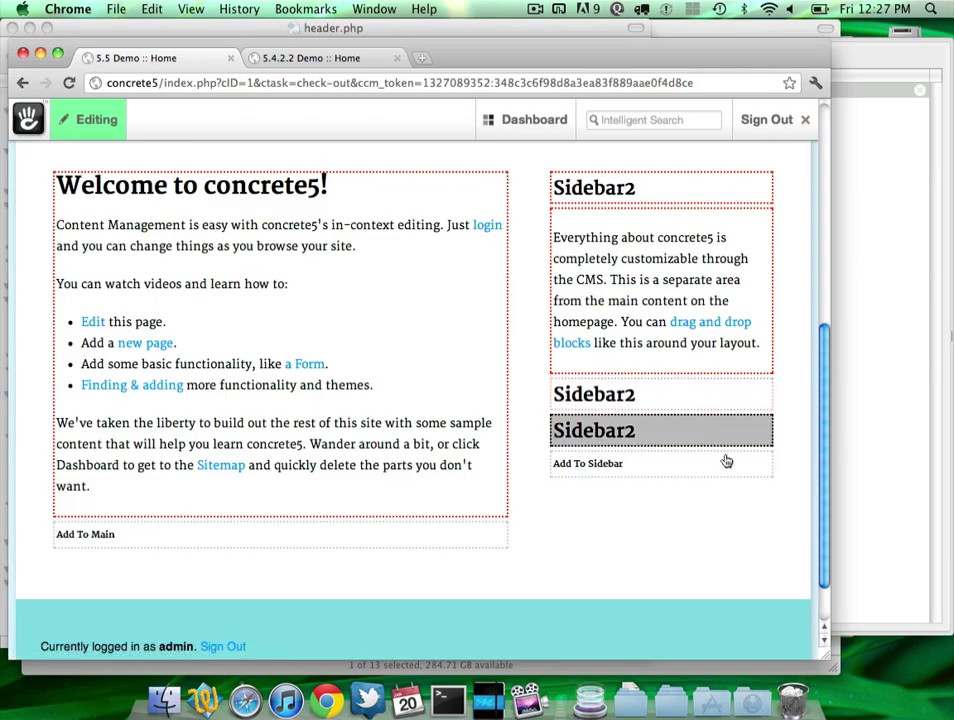
Step: Change the text of the first pasted heading block below the sidebar paragraph to "Sidebar3" and save it
click(707, 396)
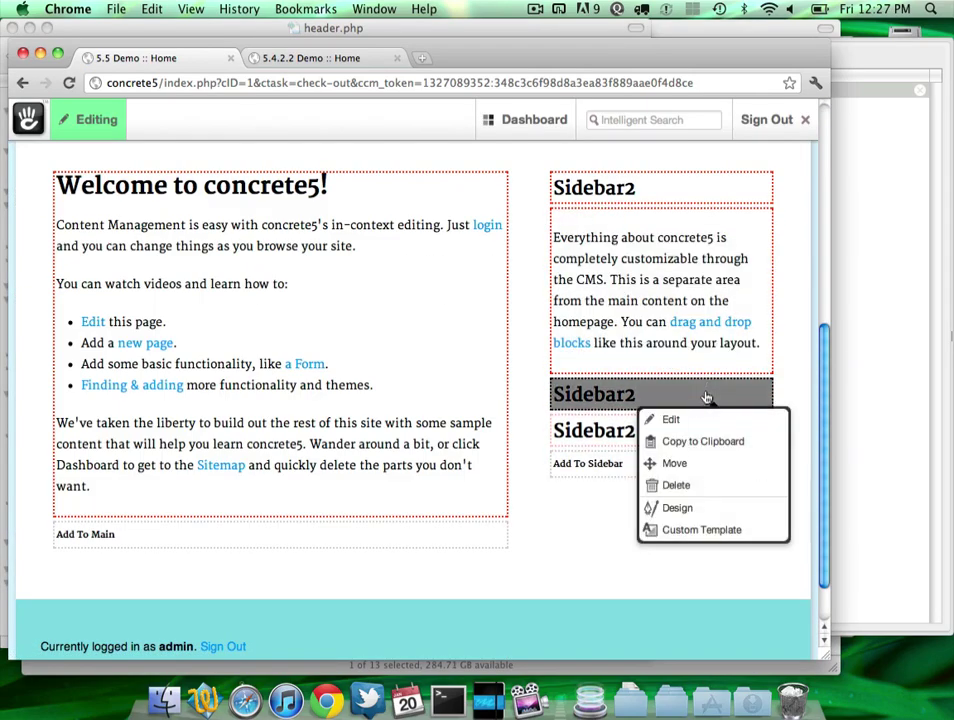
click(535, 335)
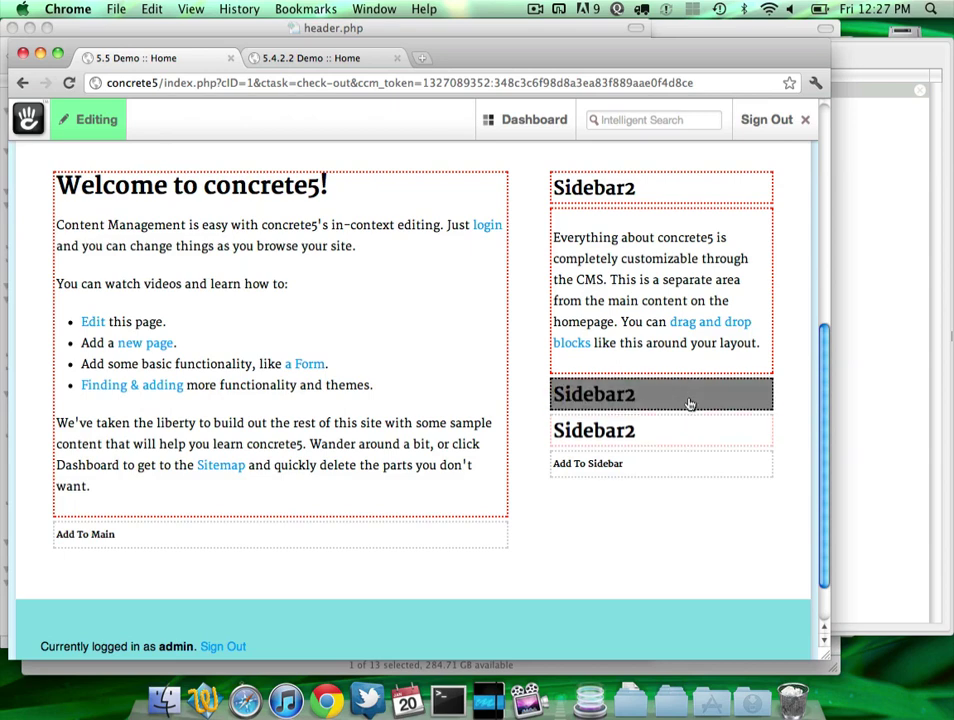
click(689, 403)
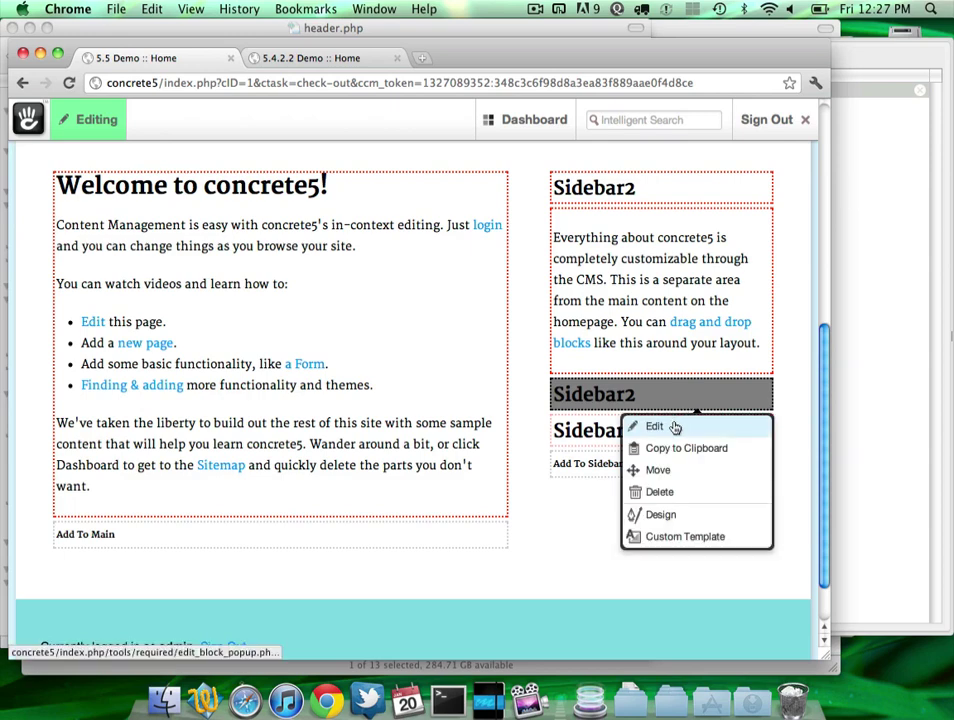
click(655, 427)
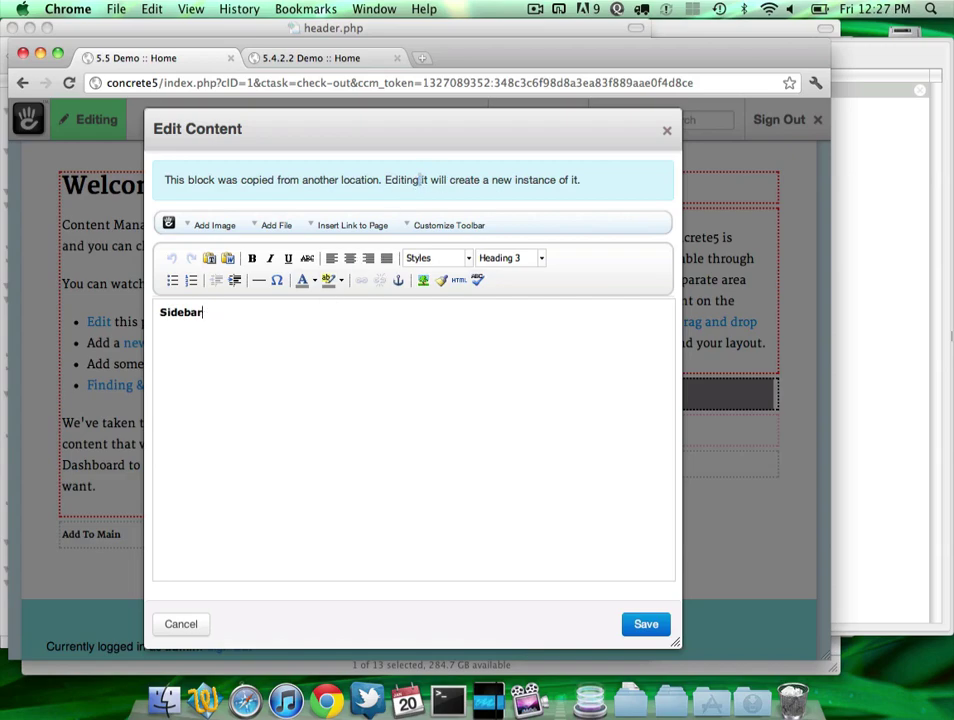
text(3)
click(645, 623)
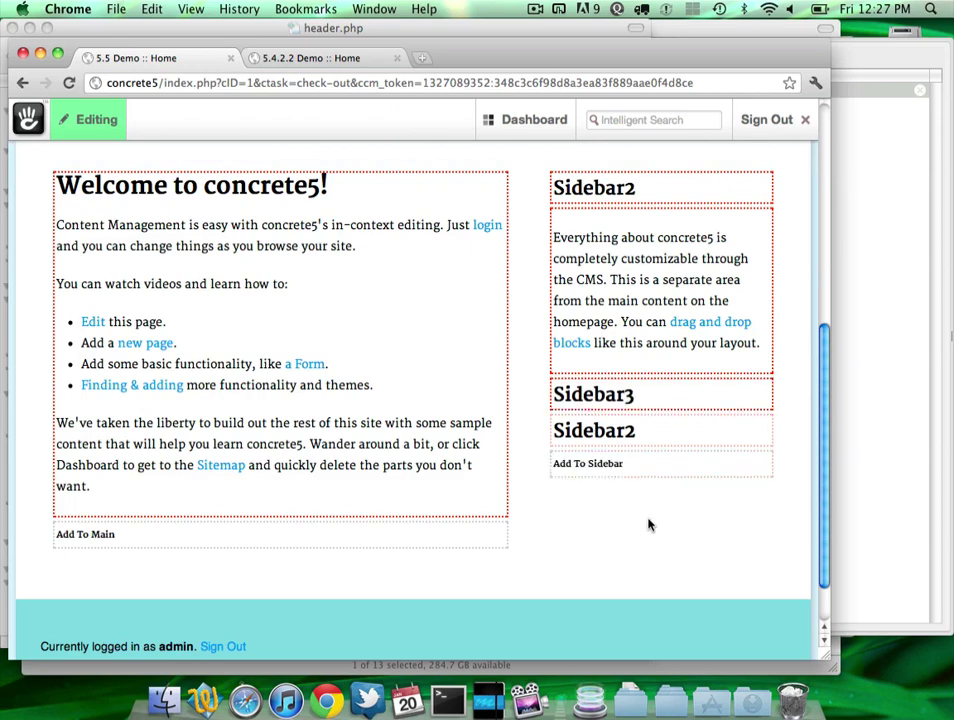
Step: Go to the dashboard's Stacks page and open the Side Nav stack
scroll(650, 500, up, 1)
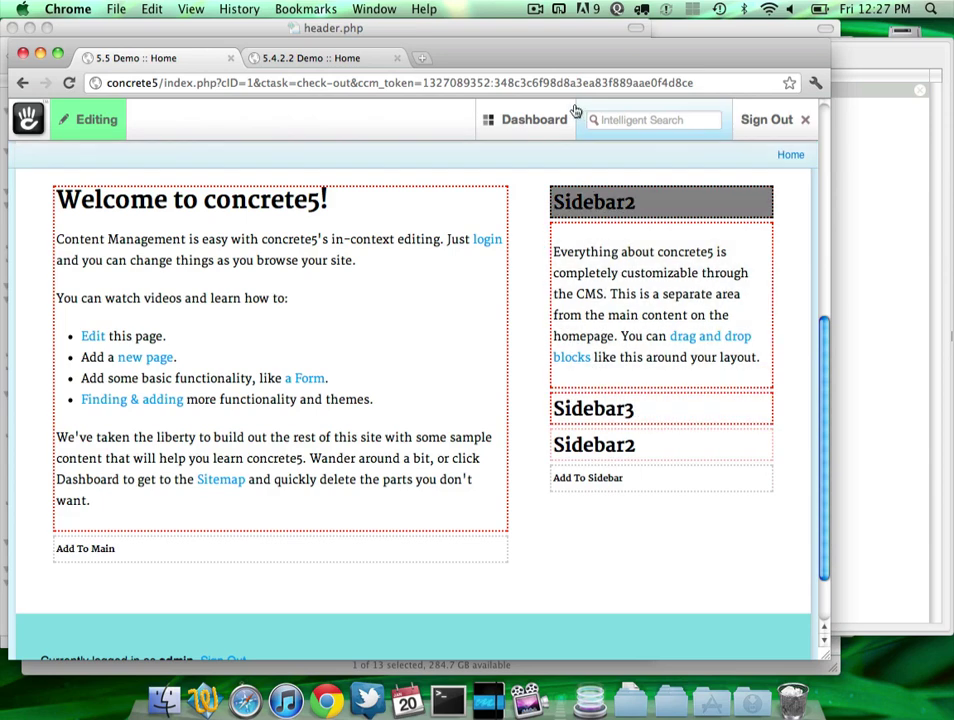
mouse_move(558, 119)
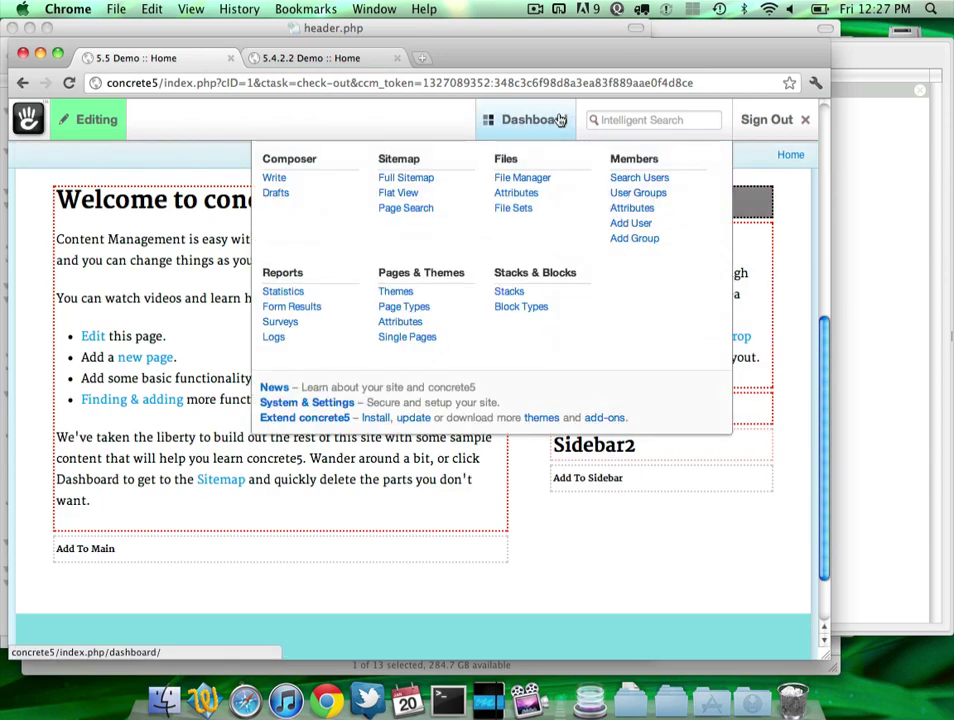
click(517, 295)
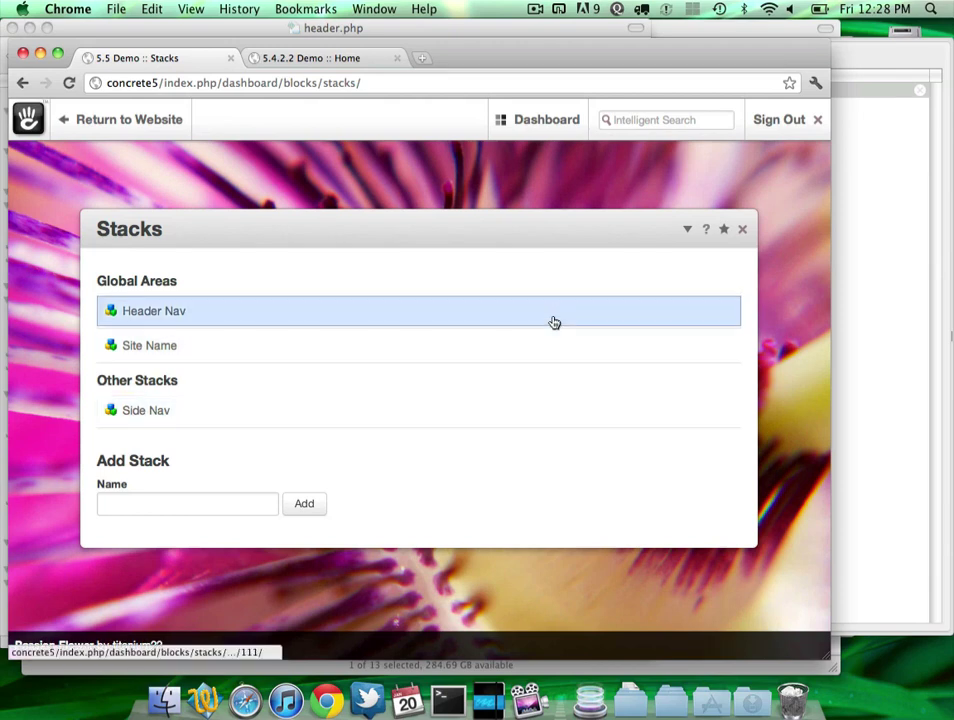
click(568, 422)
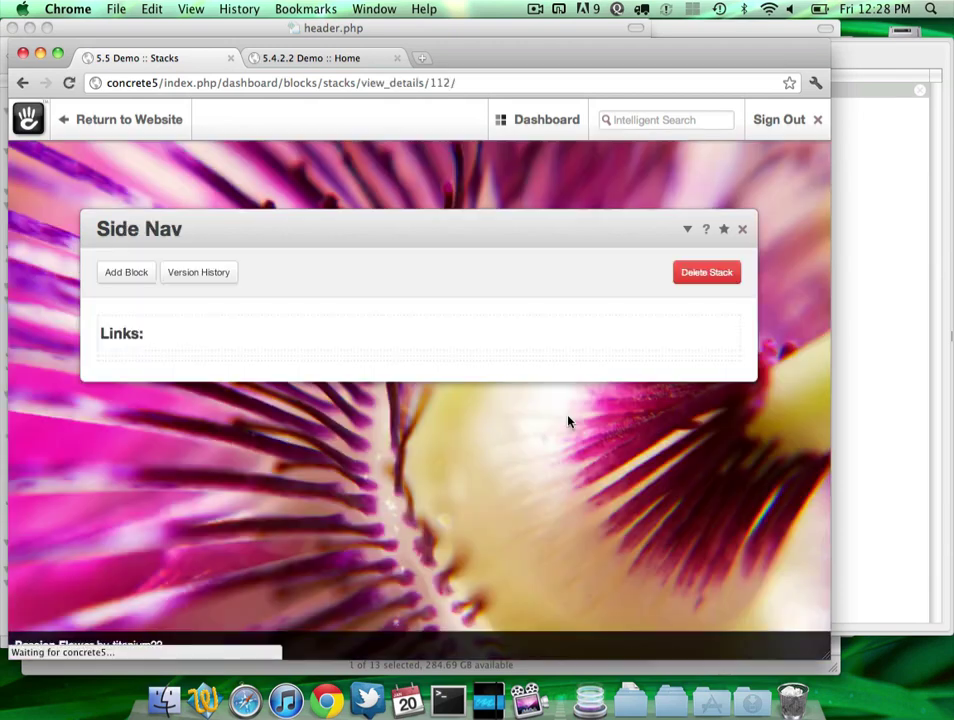
Step: Add an External Form block with the available custom form to the Side Nav stack, dismissing the Content block form
click(128, 273)
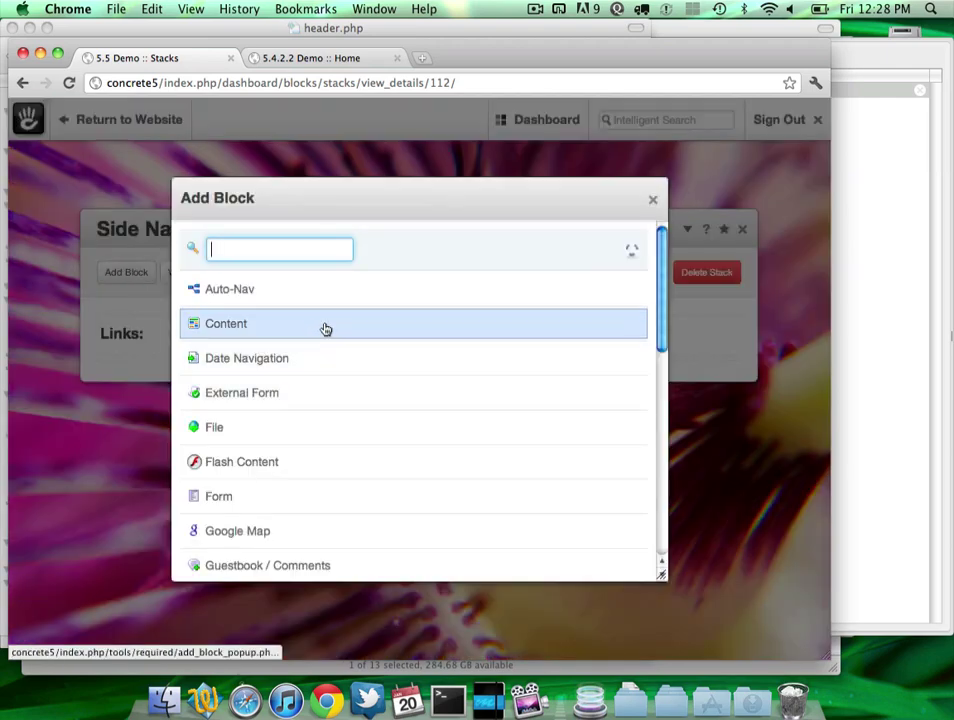
click(325, 329)
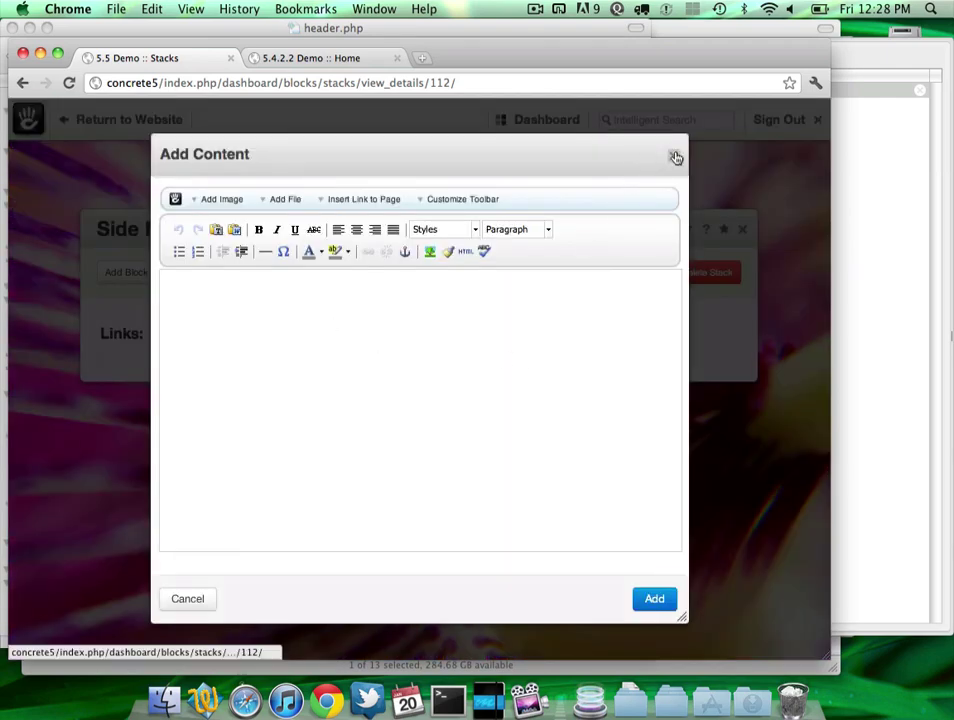
click(676, 158)
click(460, 404)
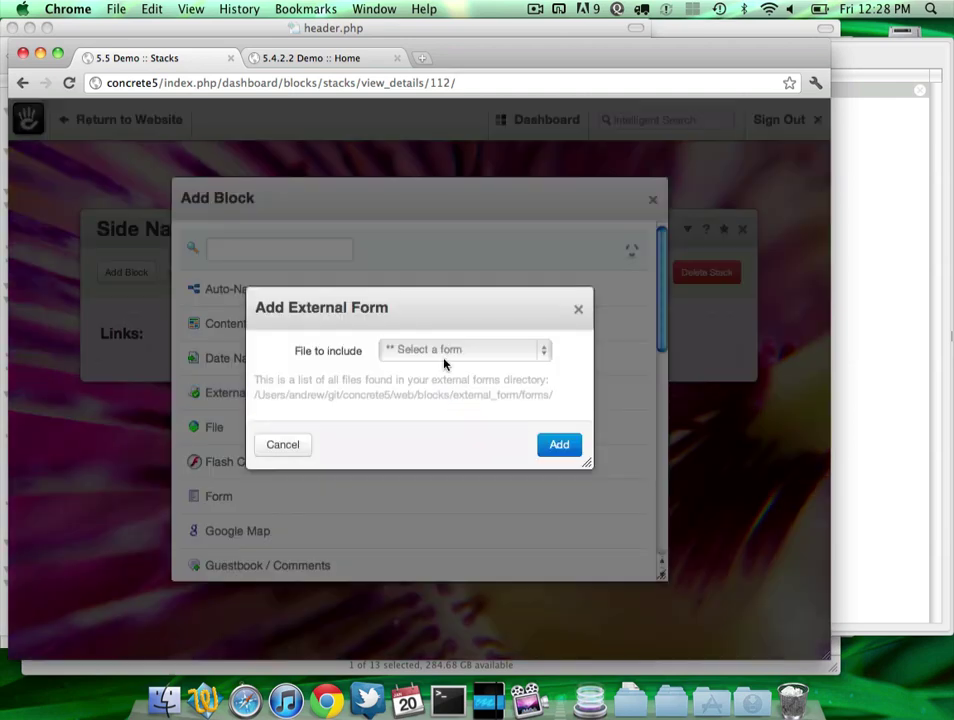
click(445, 356)
click(445, 370)
click(559, 444)
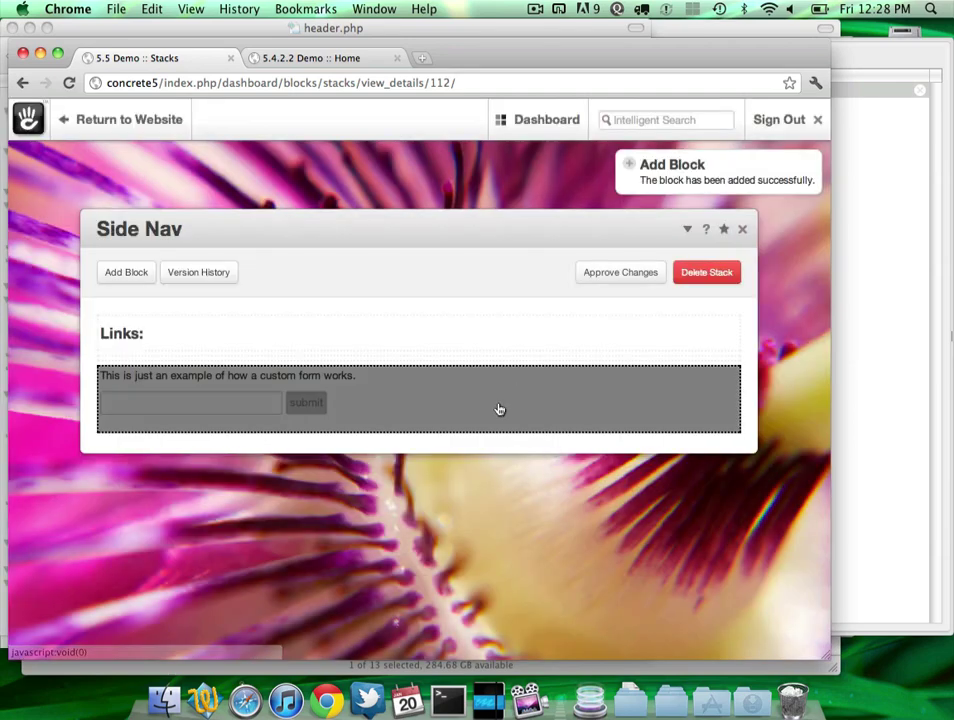
Step: Move the external form block directly beneath the "Links:" heading in the Side Nav stack and approve the changes
click(499, 409)
click(490, 480)
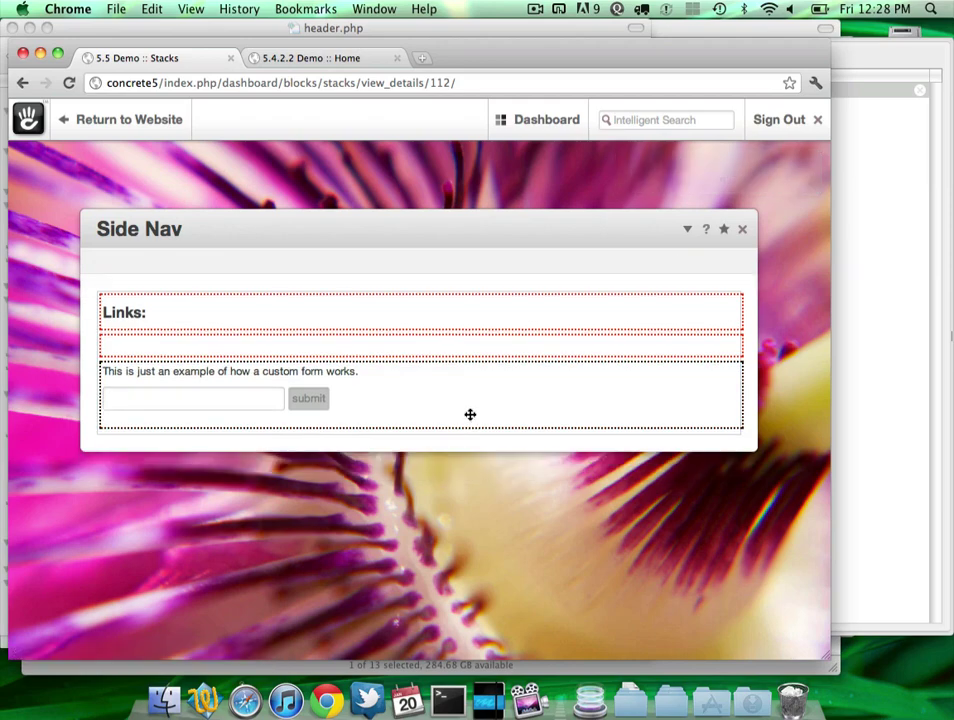
drag(470, 414, 468, 326)
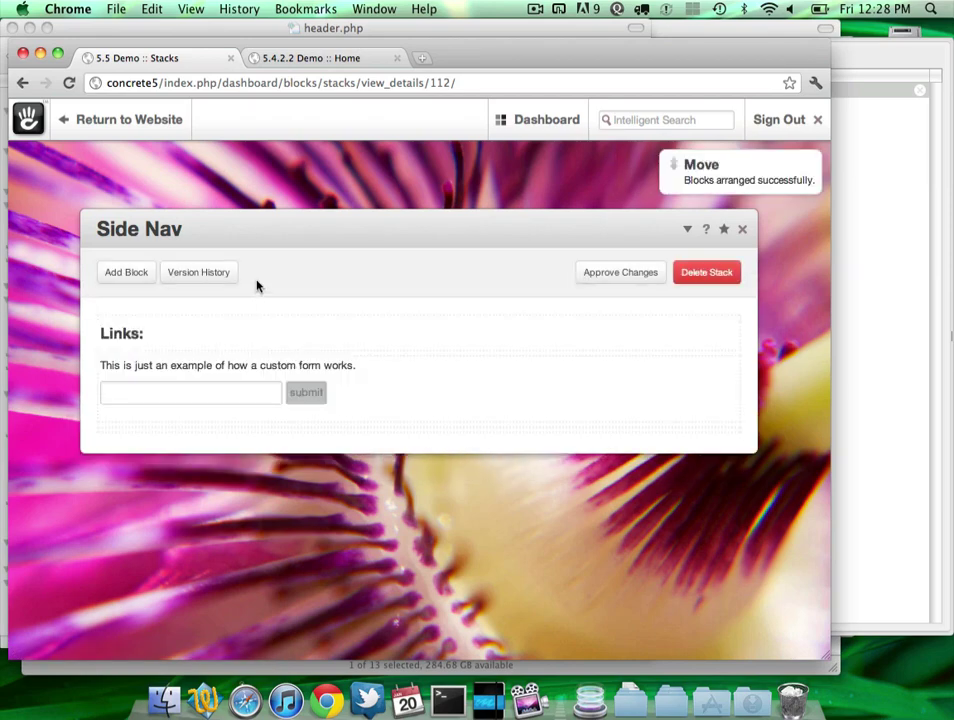
click(642, 275)
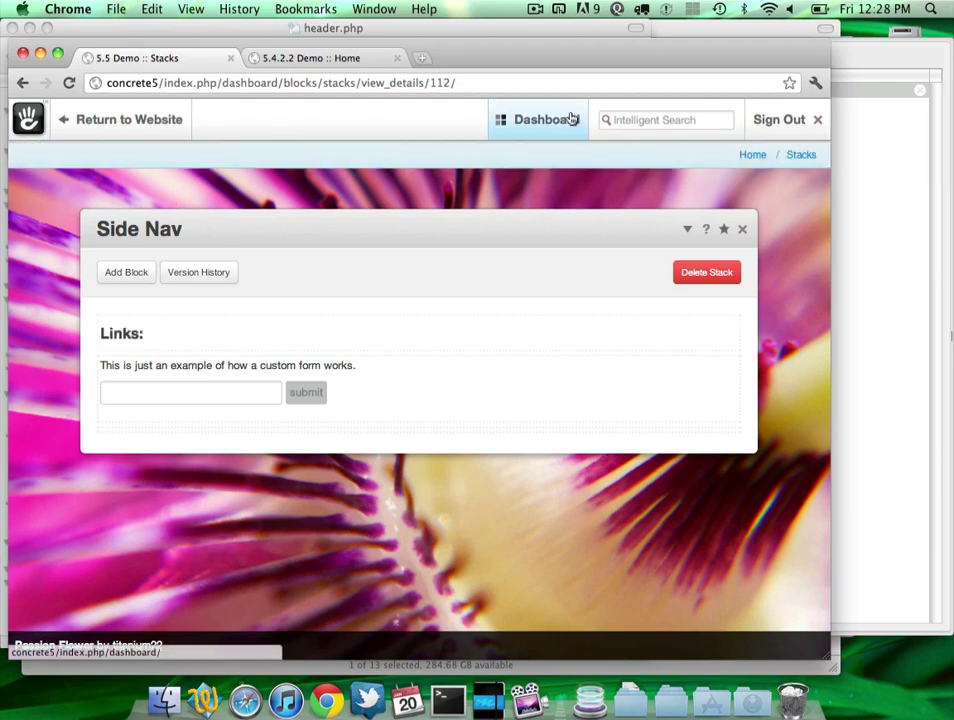
Step: Return to the website, discard the home page edits and view the Side Nav stack's content on the About page
click(145, 124)
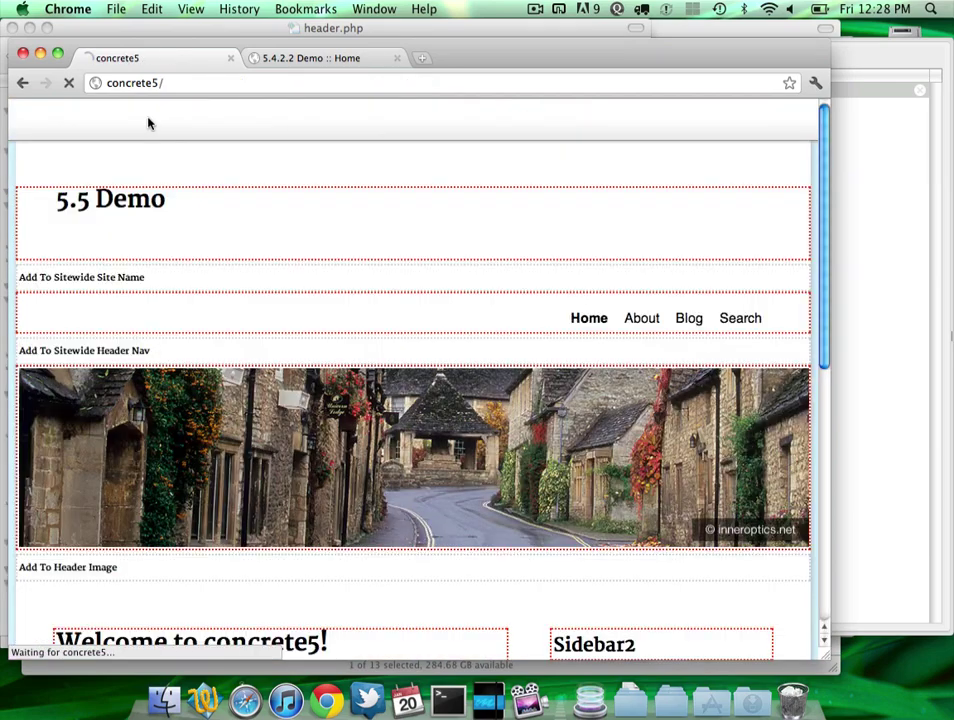
click(104, 120)
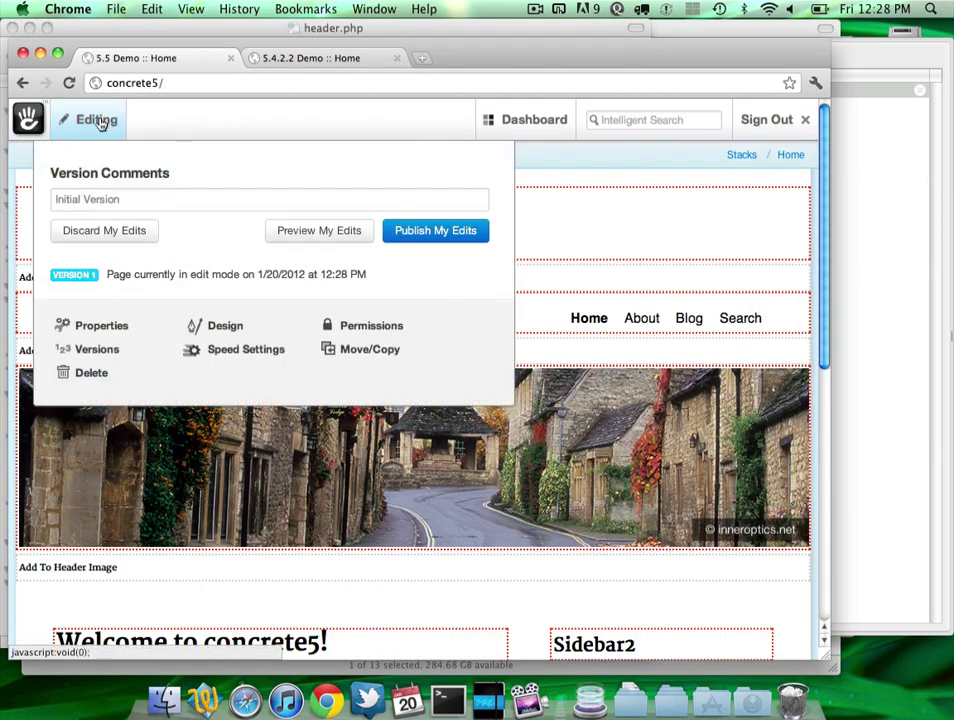
click(115, 232)
click(639, 209)
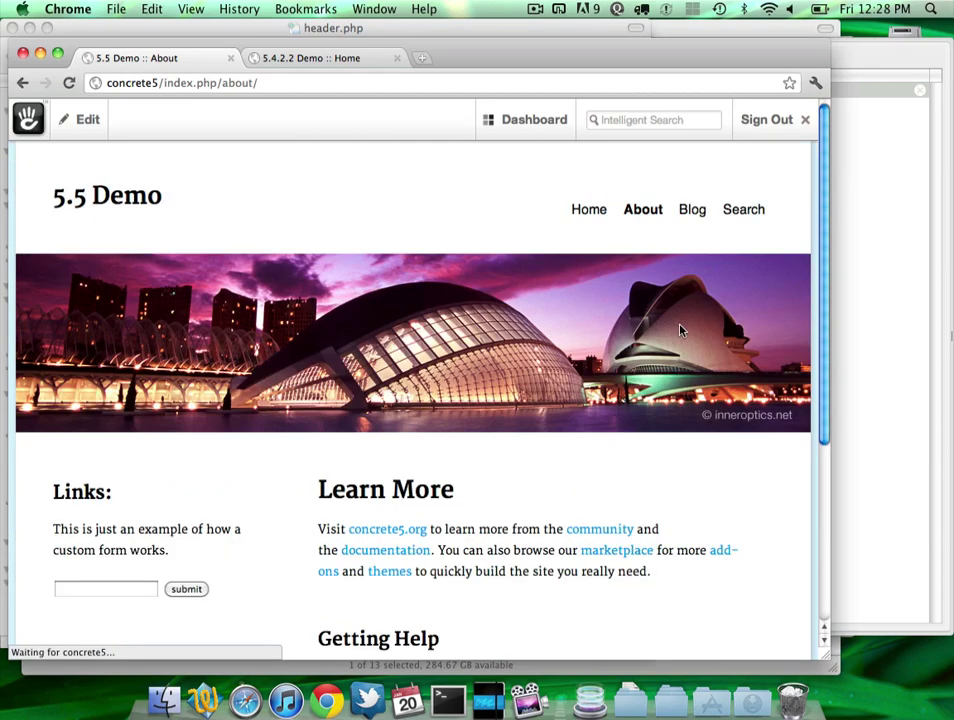
scroll(680, 330, down, 4)
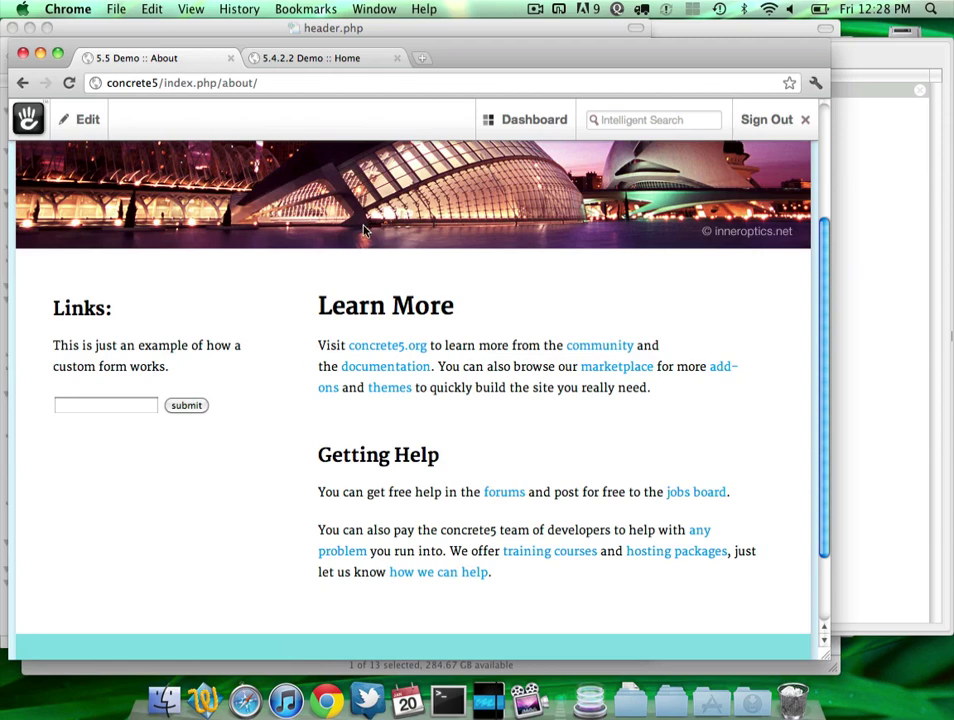
Step: Reopen the Side Nav stack from the dashboard and check the related pages under Stacks & Blocks
click(87, 127)
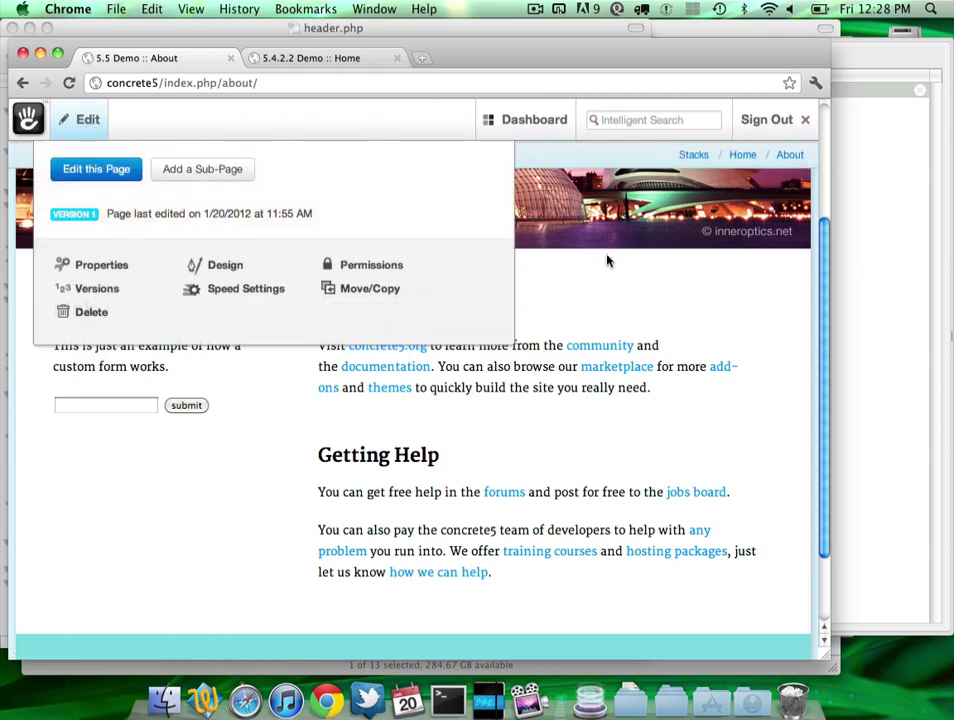
mouse_move(547, 140)
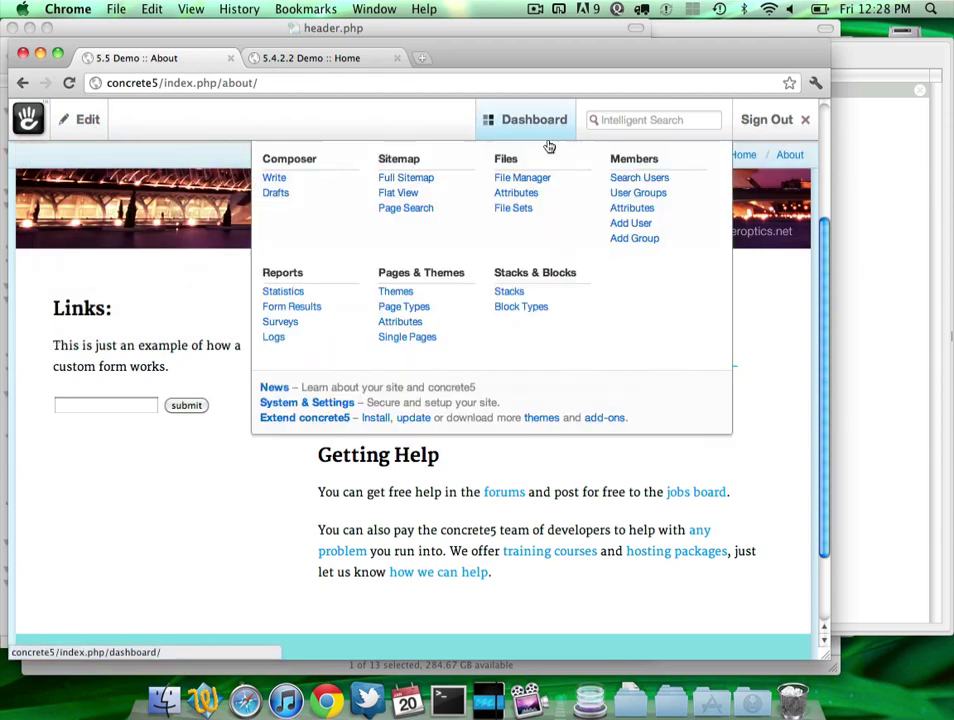
click(535, 271)
click(381, 420)
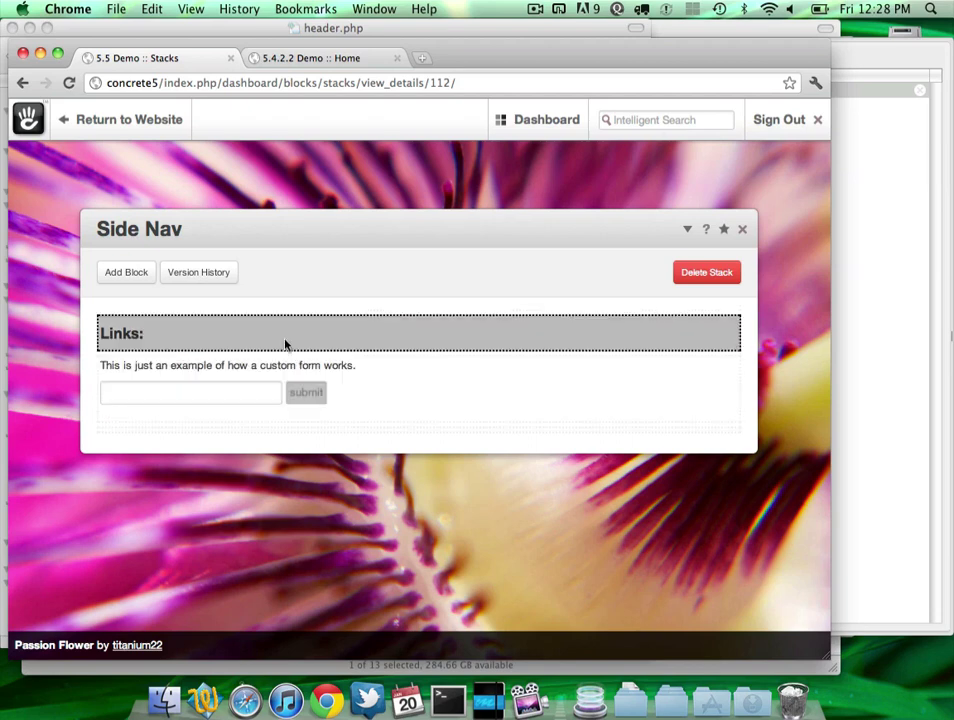
click(687, 229)
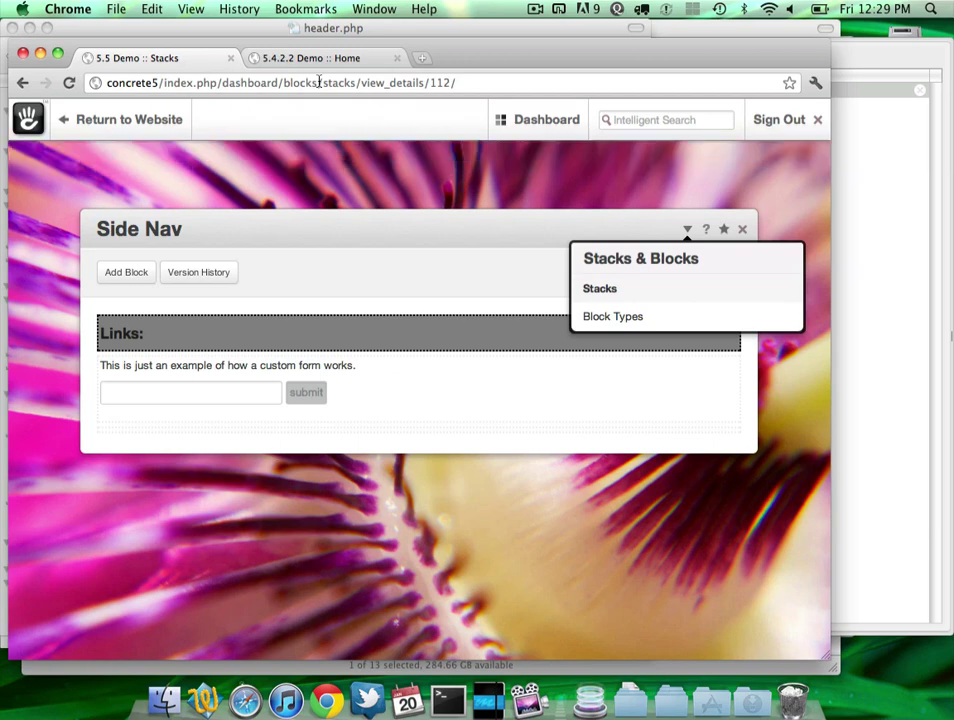
click(252, 224)
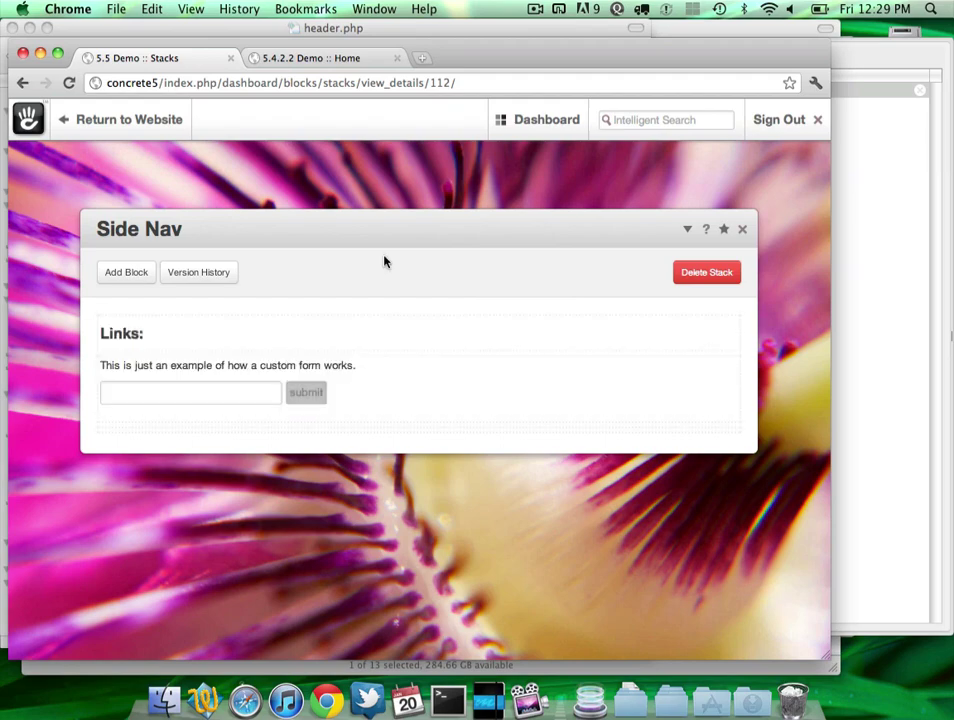
Step: Open the "Links:" content block of the Side Nav stack for editing and save it as is
click(428, 341)
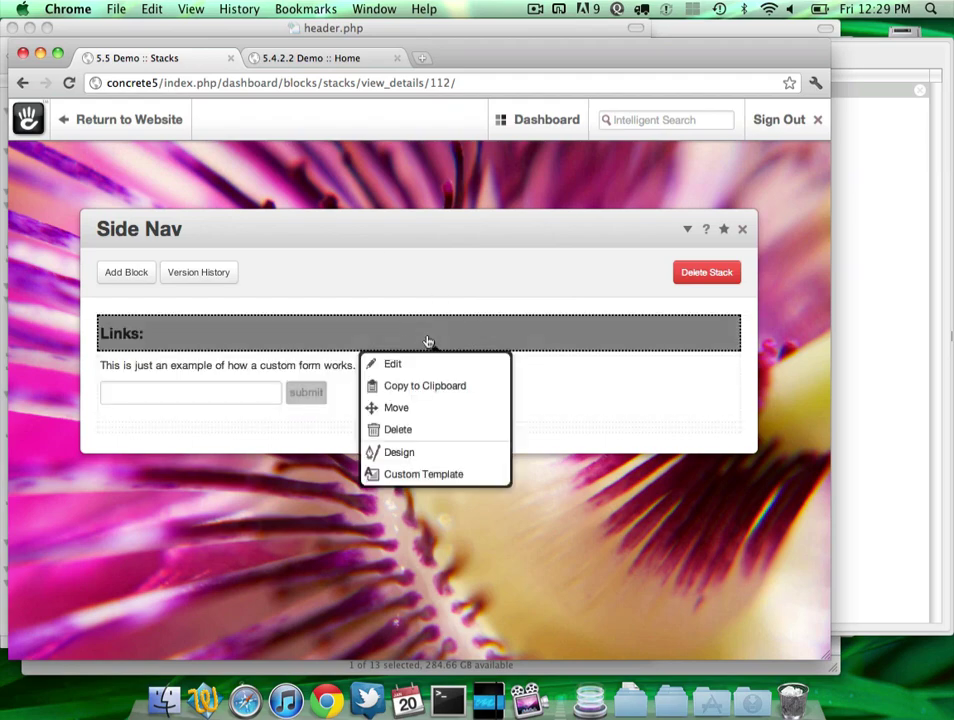
click(434, 362)
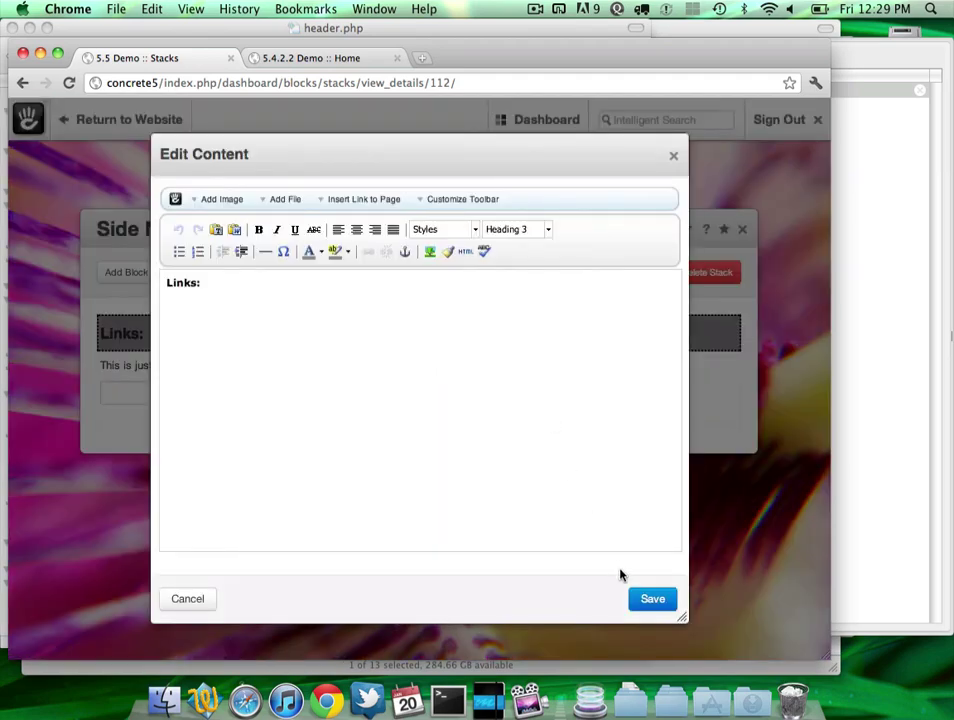
click(652, 598)
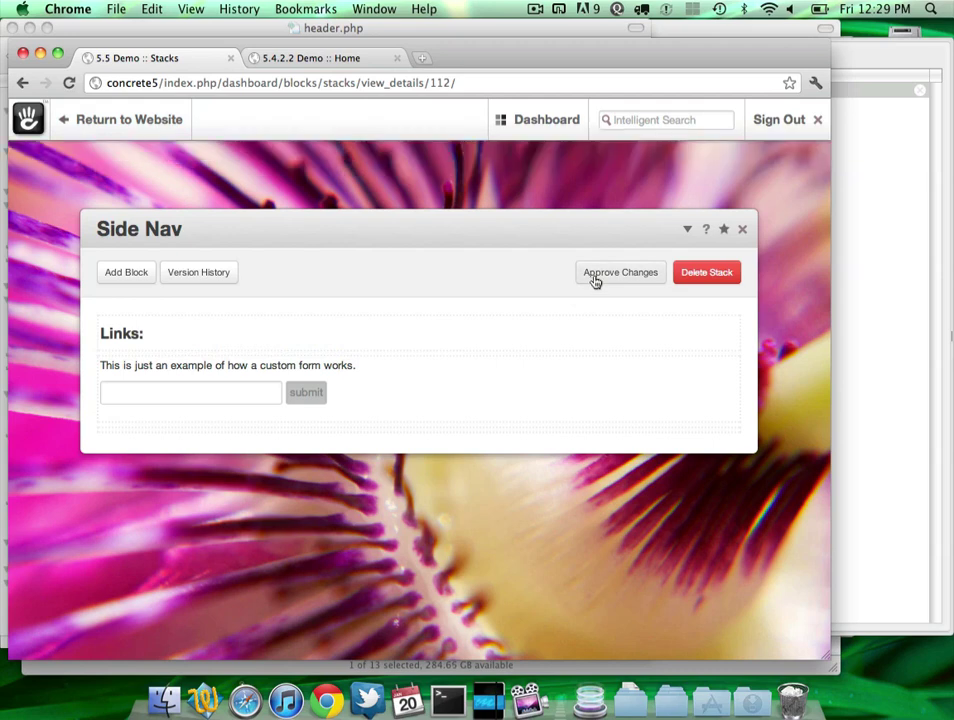
Step: Compare New Version 2 with Version 1 of the Side Nav stack in its version history
click(213, 272)
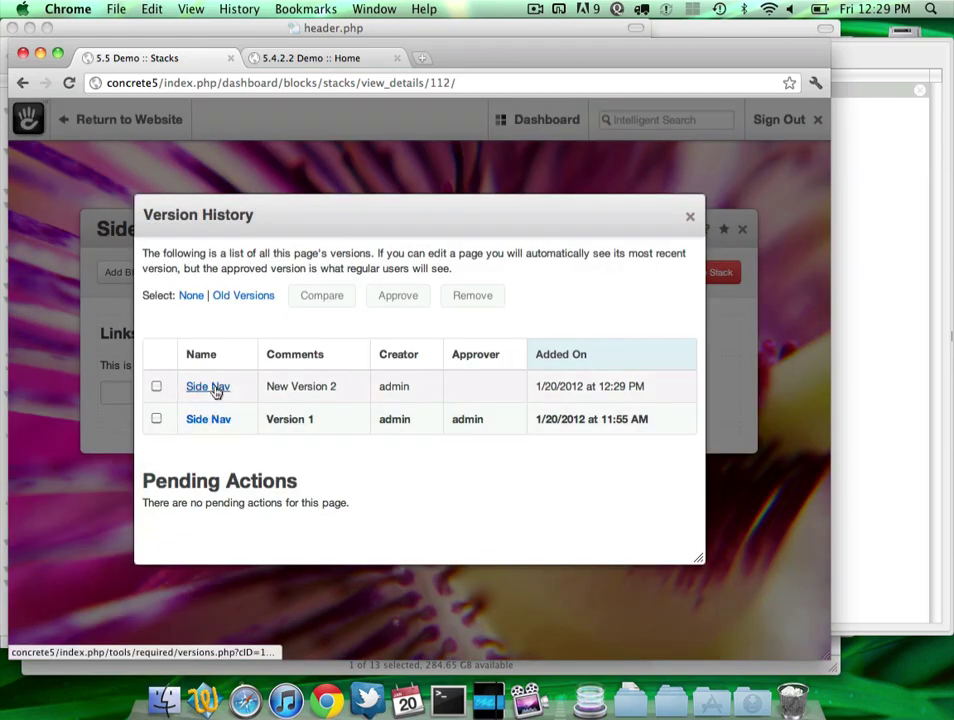
click(156, 386)
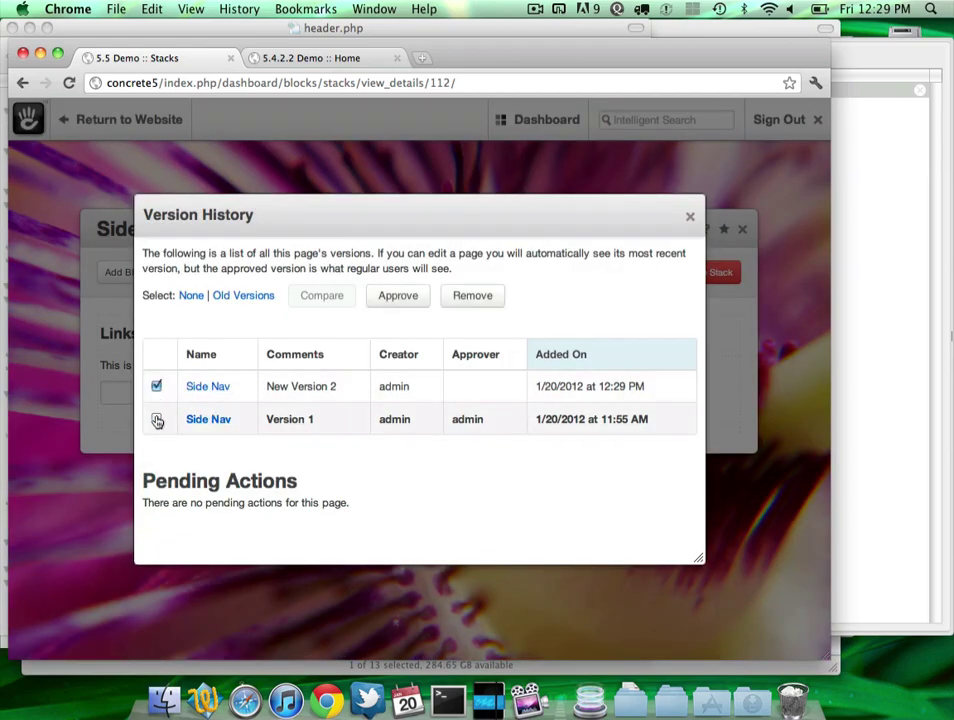
click(156, 419)
click(330, 299)
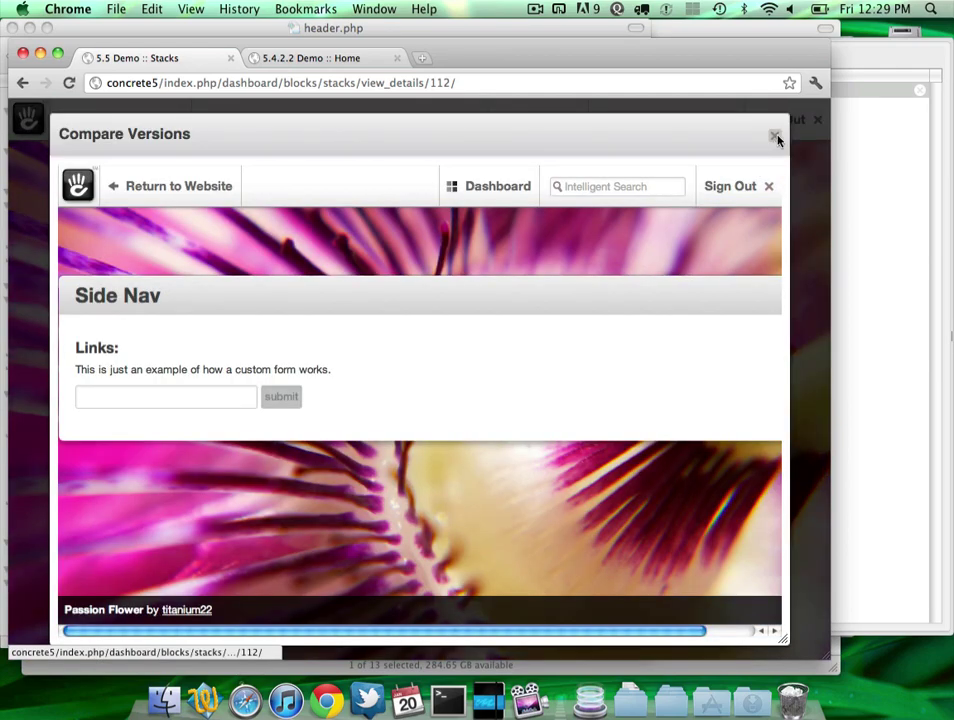
Step: Close the version comparison, approve the Side Nav stack's pending changes and return to the website
click(775, 137)
click(686, 216)
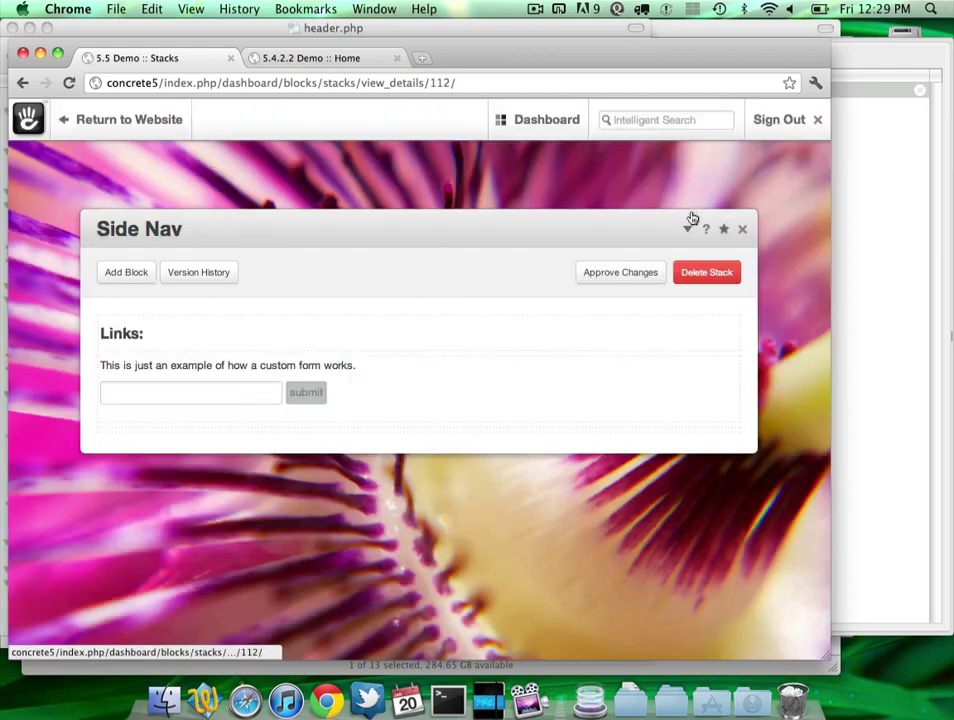
click(613, 284)
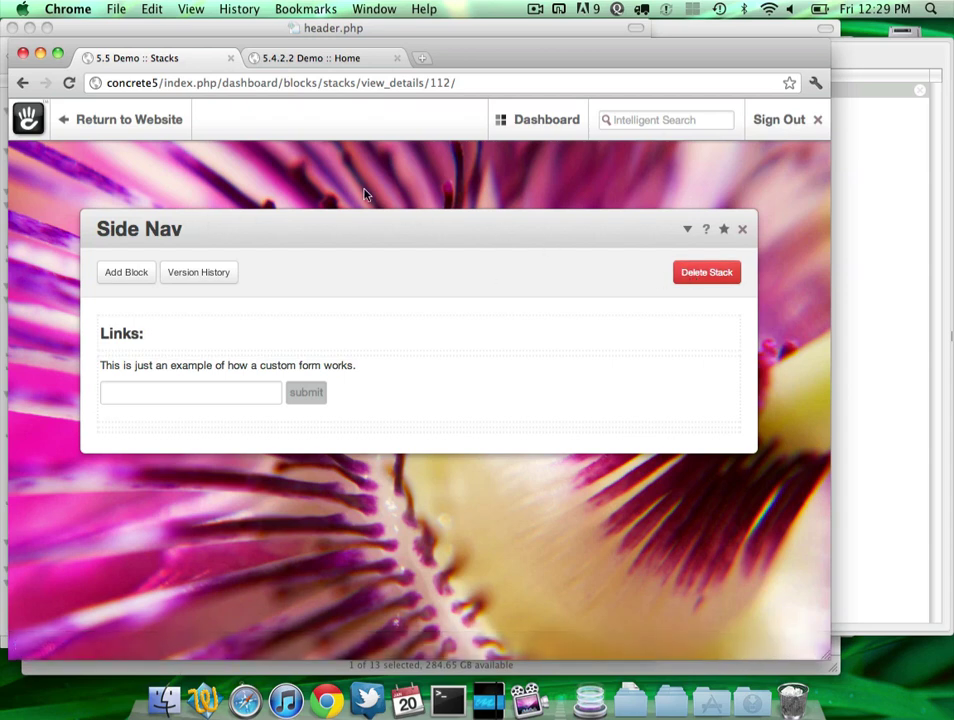
click(119, 117)
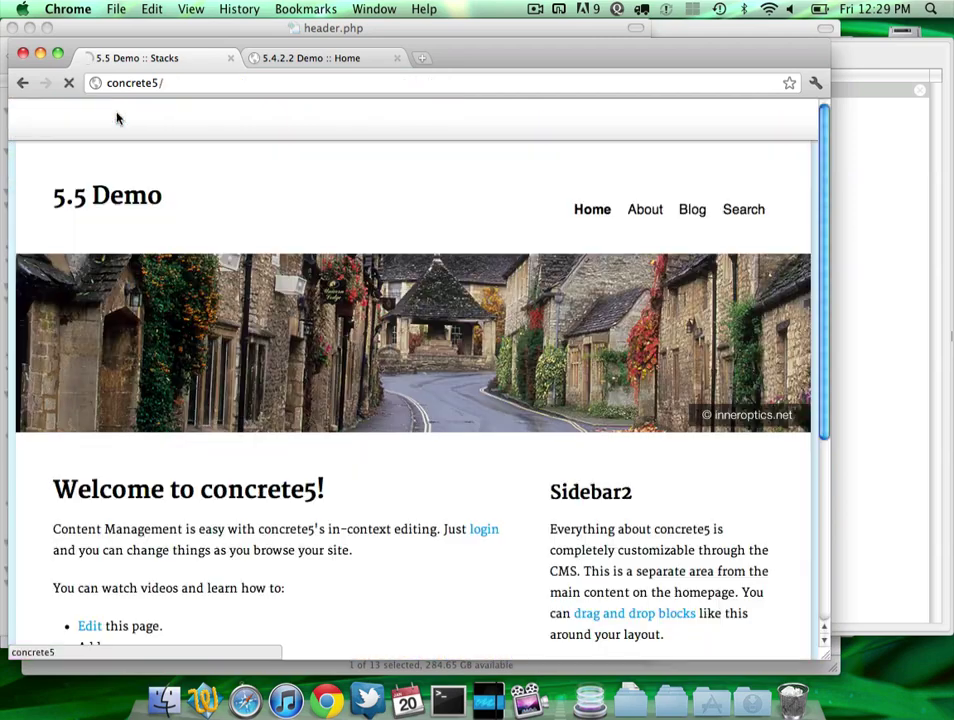
Step: Open the full sitemap, turn on Show System Pages and expand the Stacks branch
key(super+bracketleft)
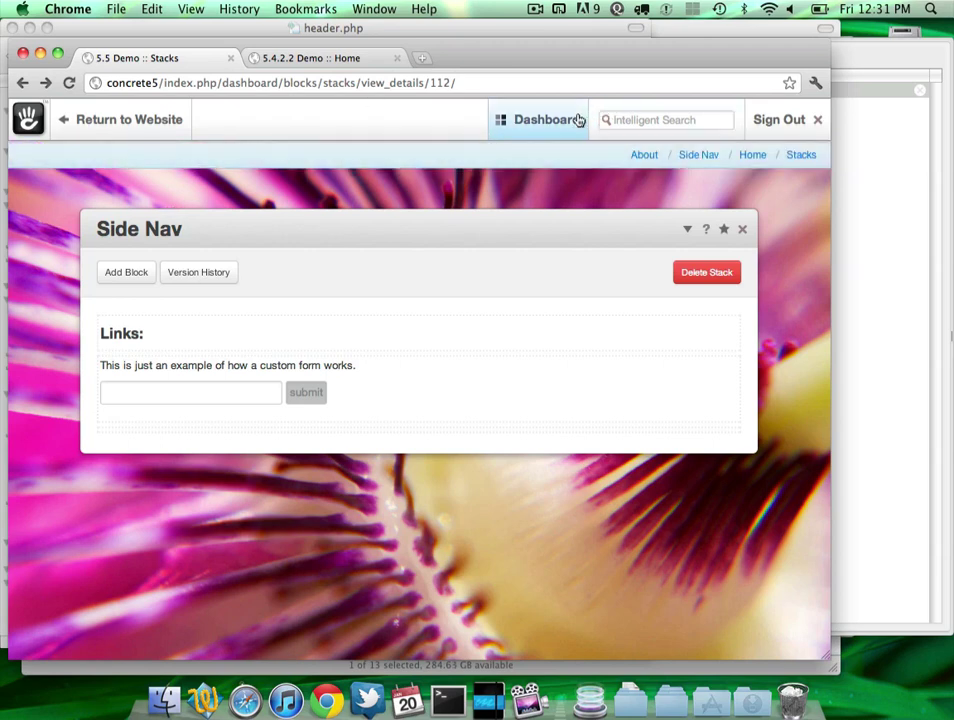
mouse_move(575, 118)
click(430, 160)
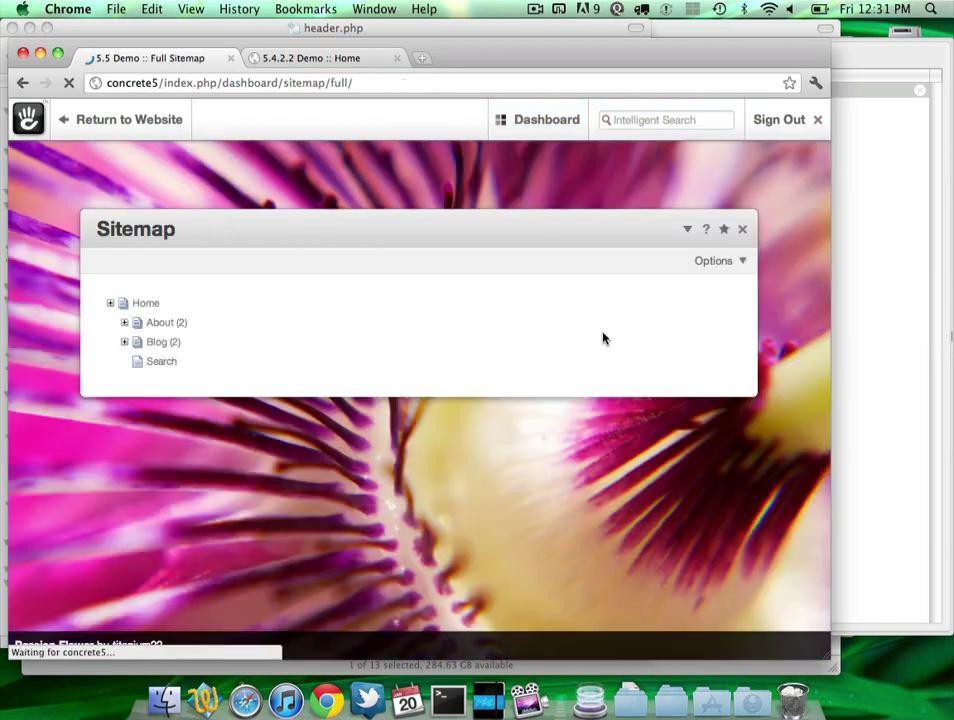
click(720, 261)
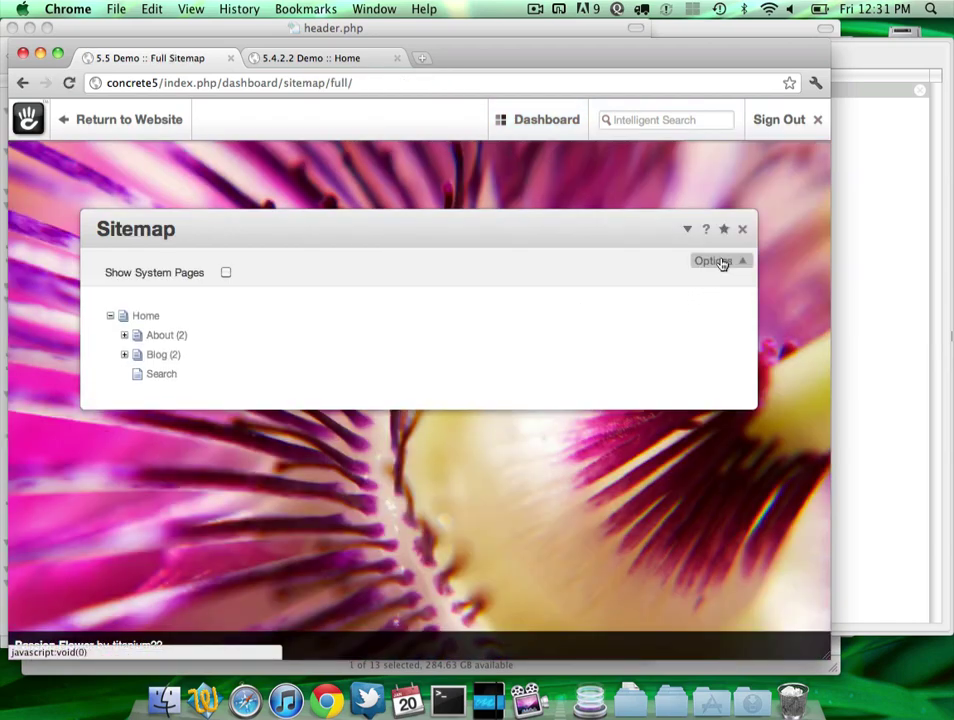
click(227, 275)
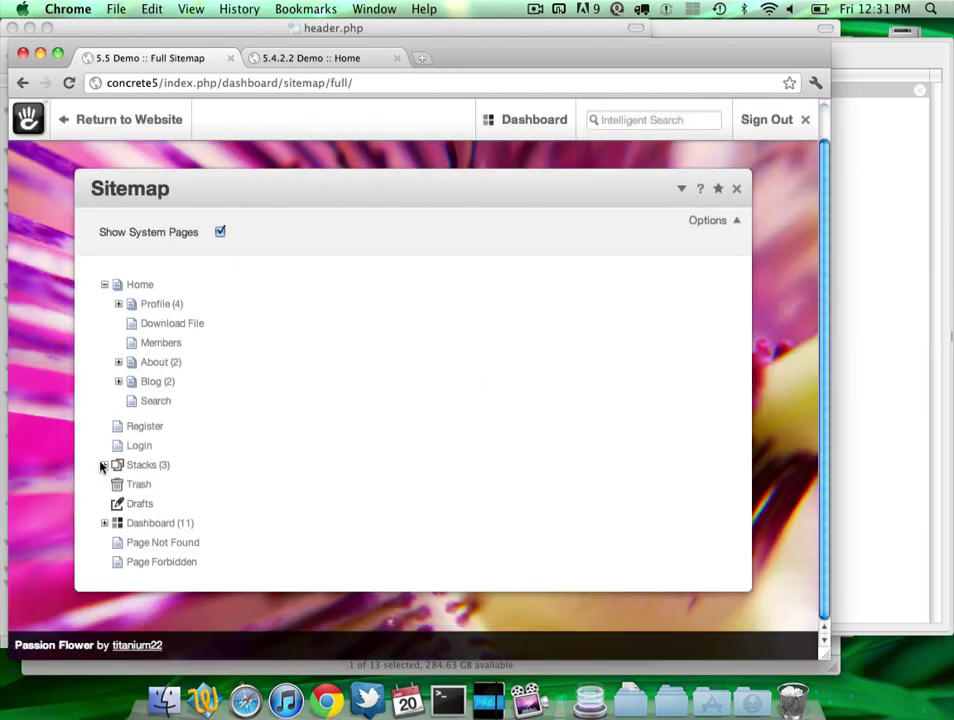
click(104, 465)
scroll(126, 462, down, 1)
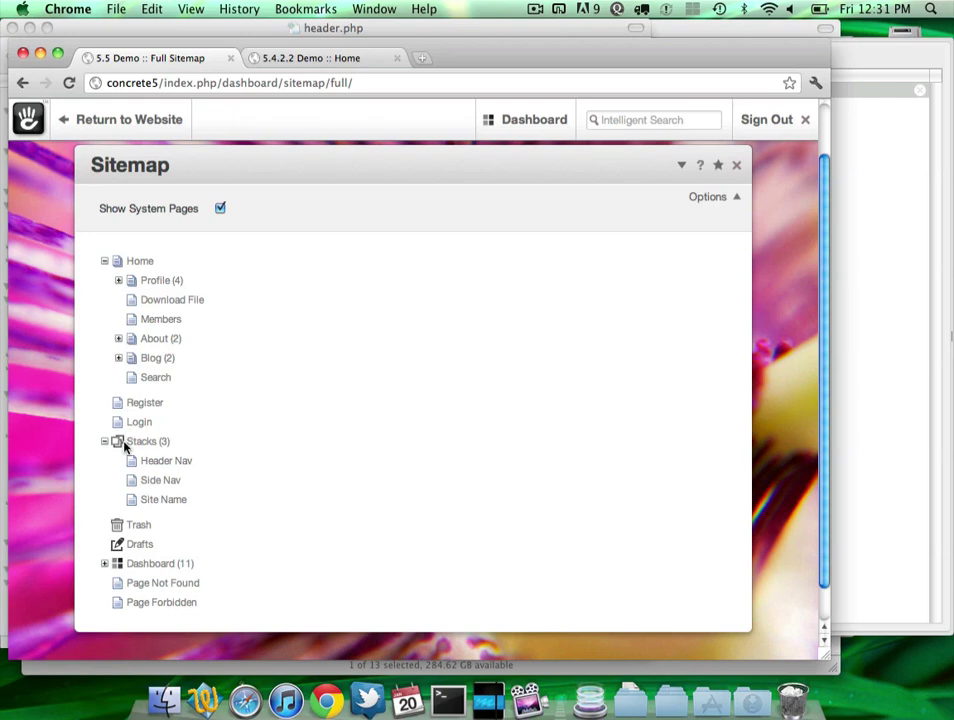
Step: Visit the Header Nav stack from the sitemap and check the page options available for the Side Nav stack
click(149, 467)
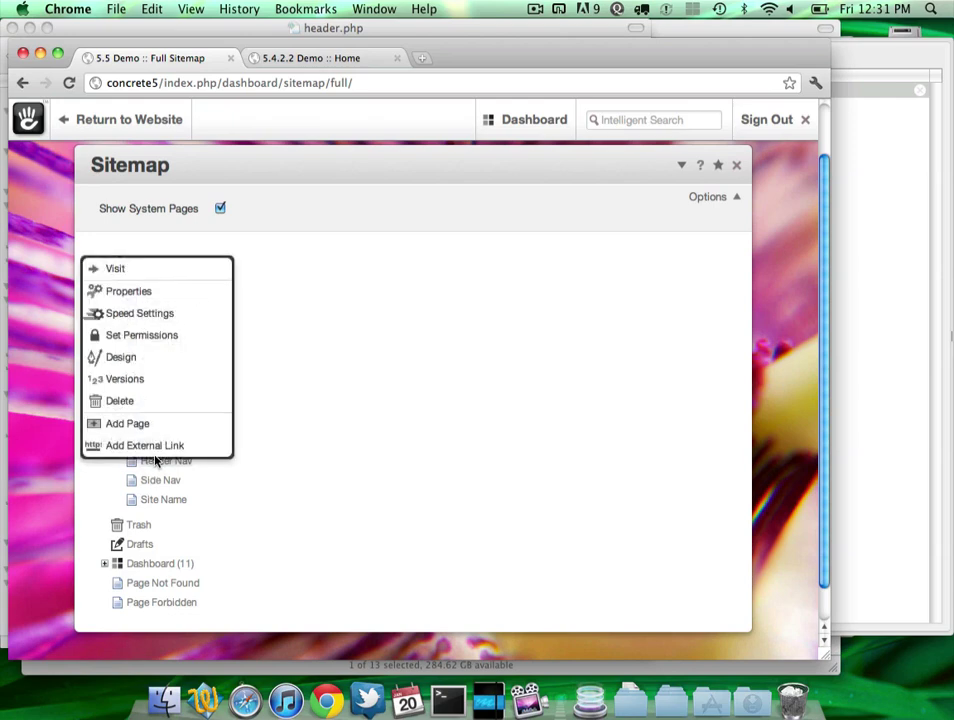
click(196, 278)
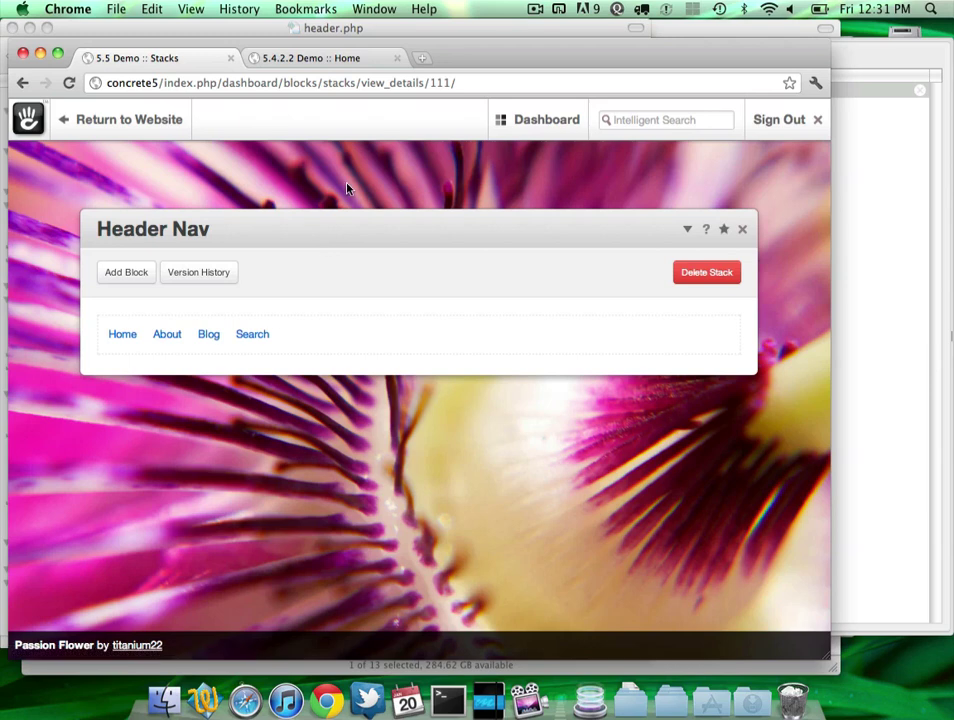
key(super+bracketleft)
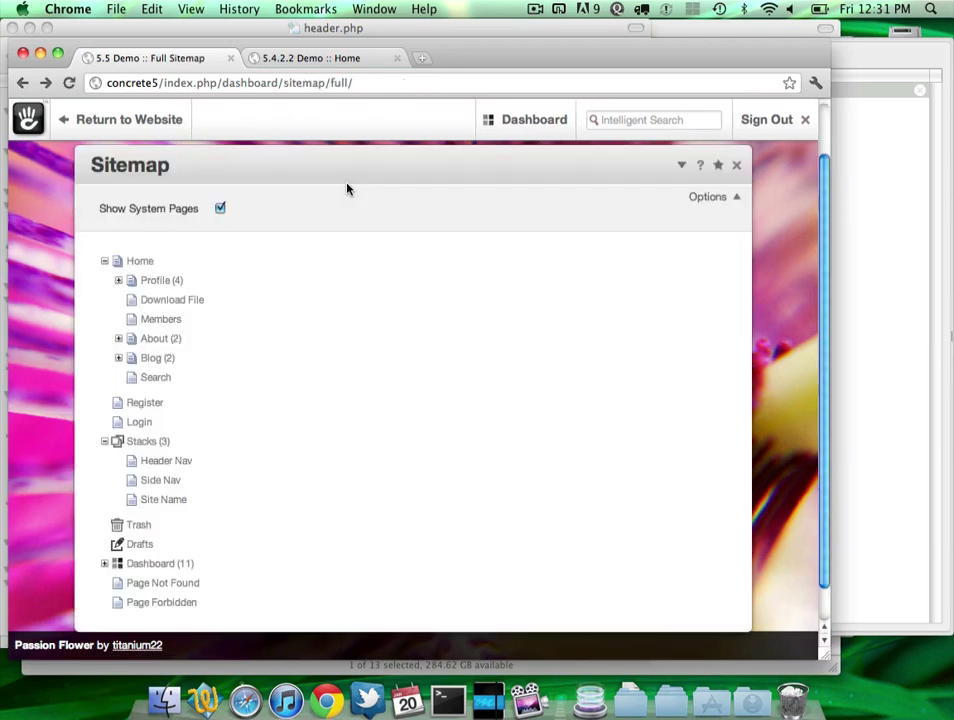
click(169, 465)
click(208, 271)
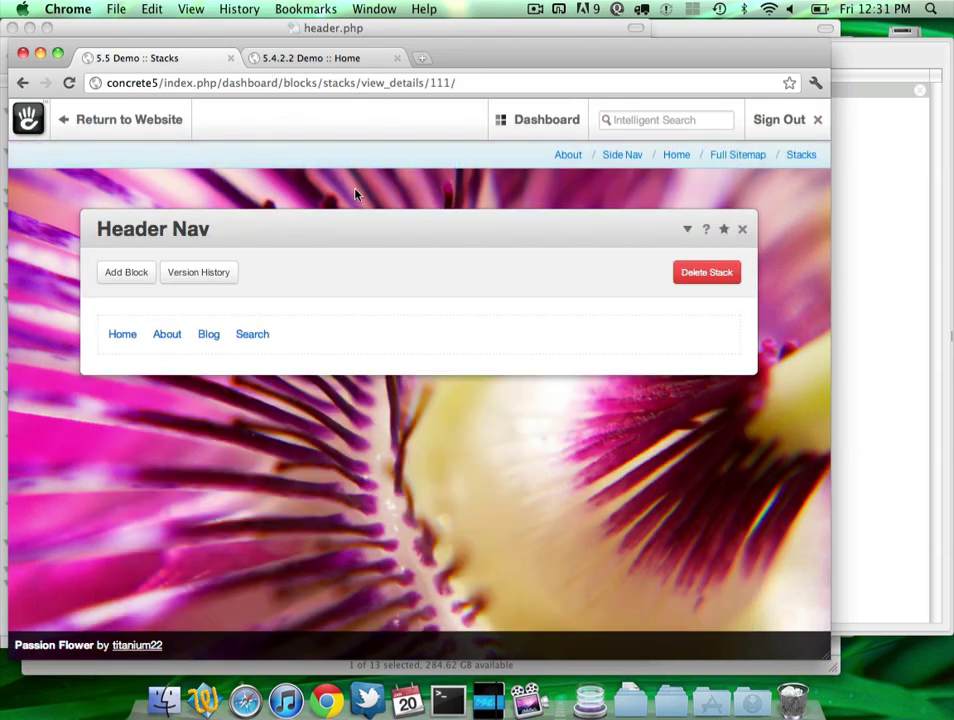
key(super+bracketleft)
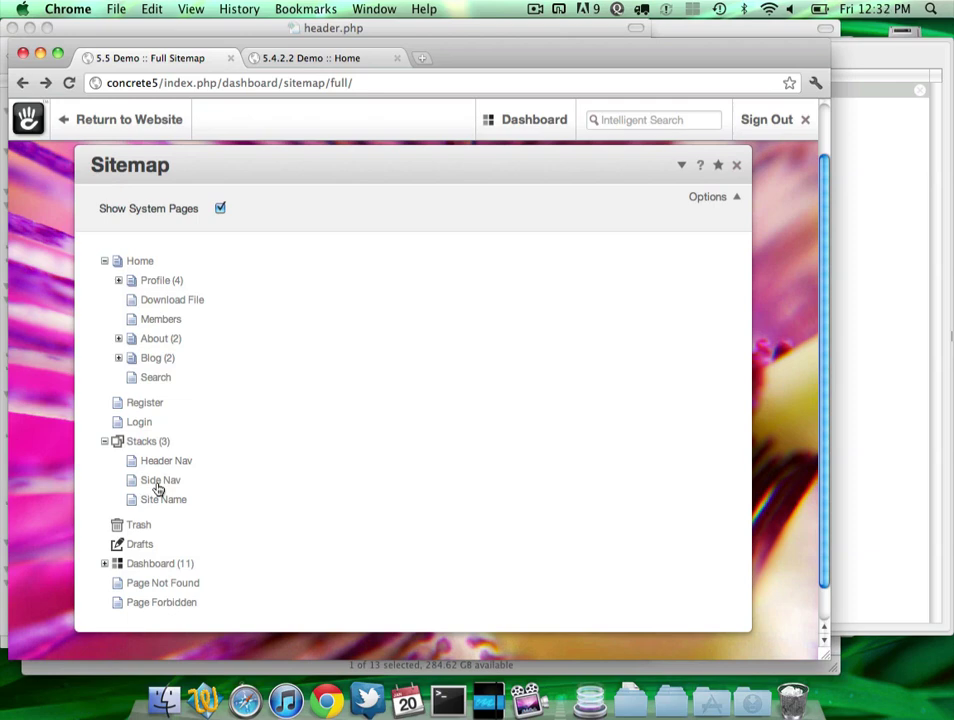
click(158, 488)
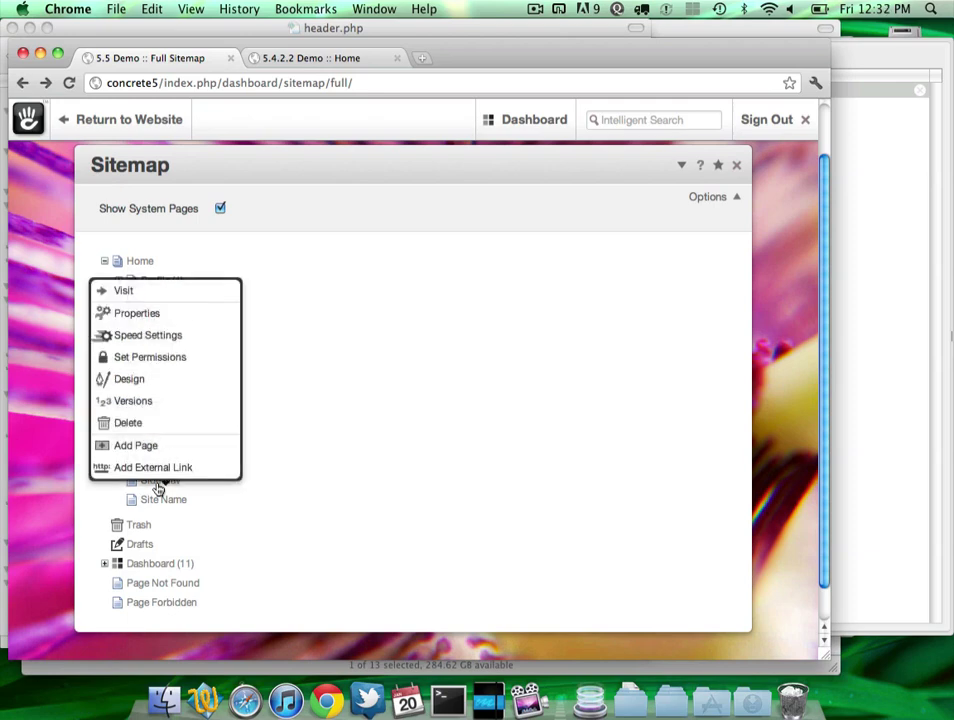
click(230, 528)
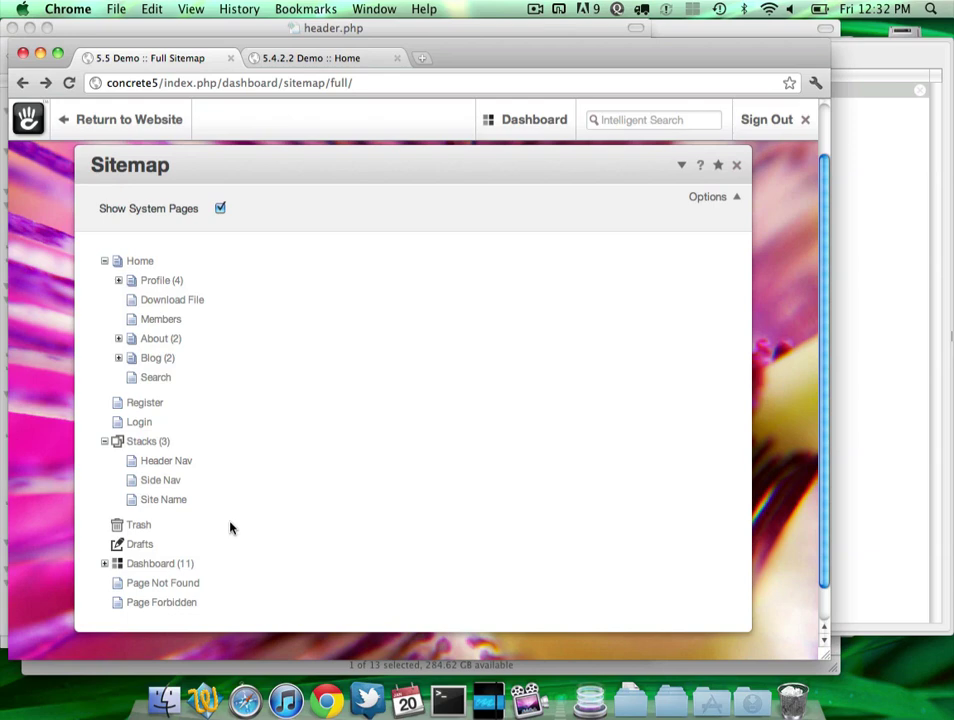
Step: Check the global areas and other stacks under Stacks & Blocks and open the Side Nav stack
mouse_move(530, 119)
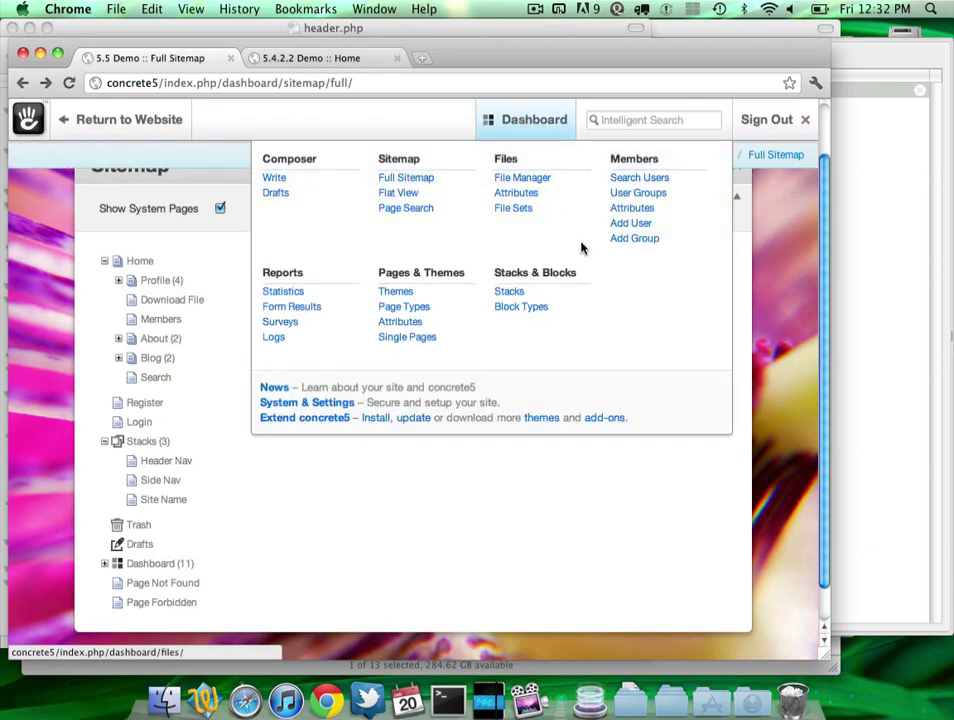
click(537, 271)
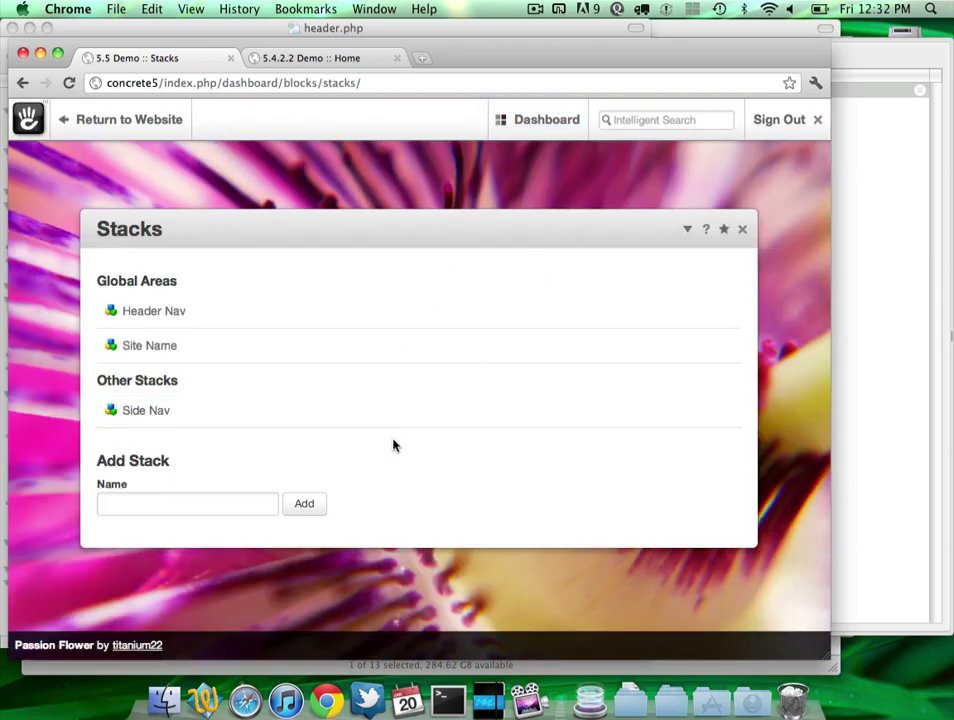
click(394, 426)
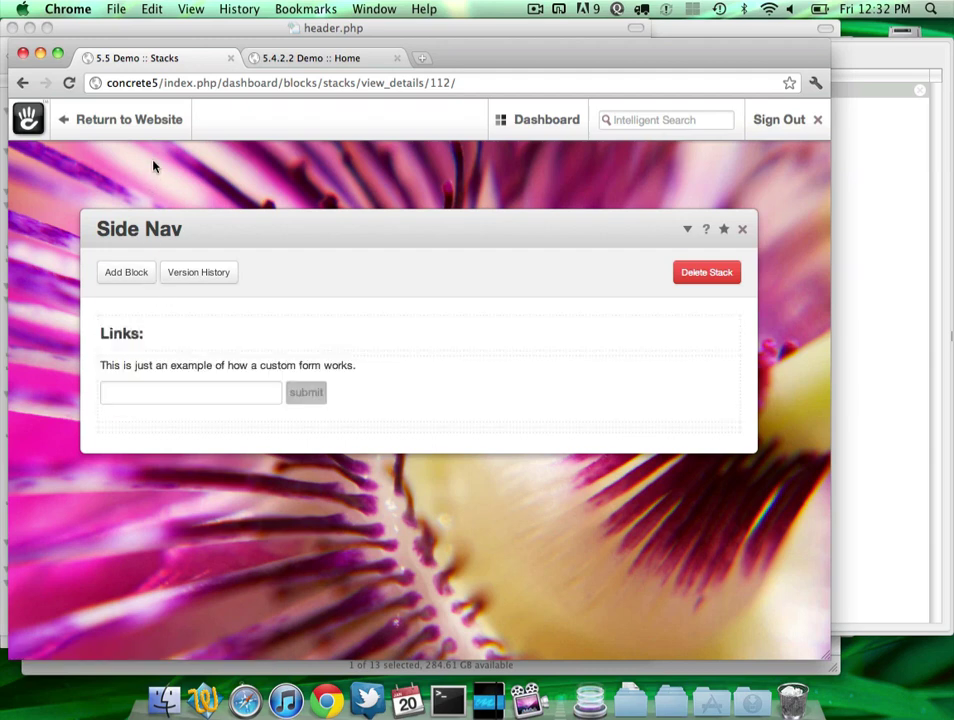
Step: Put the website's About page into edit mode and check the options of the Side Nav stack in its sidebar
mouse_move(153, 141)
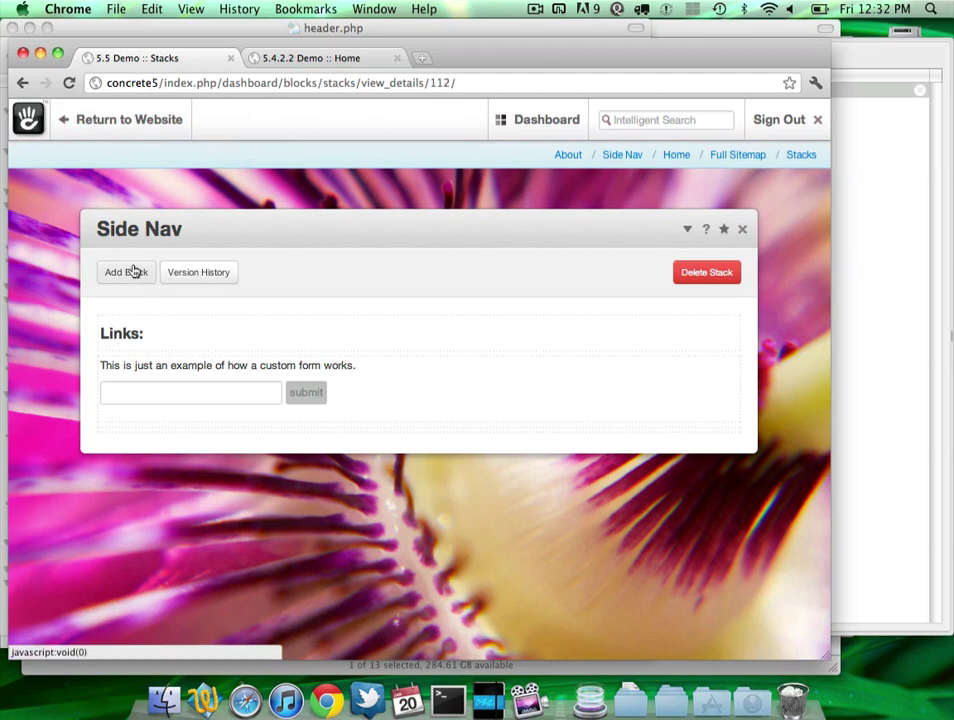
click(158, 126)
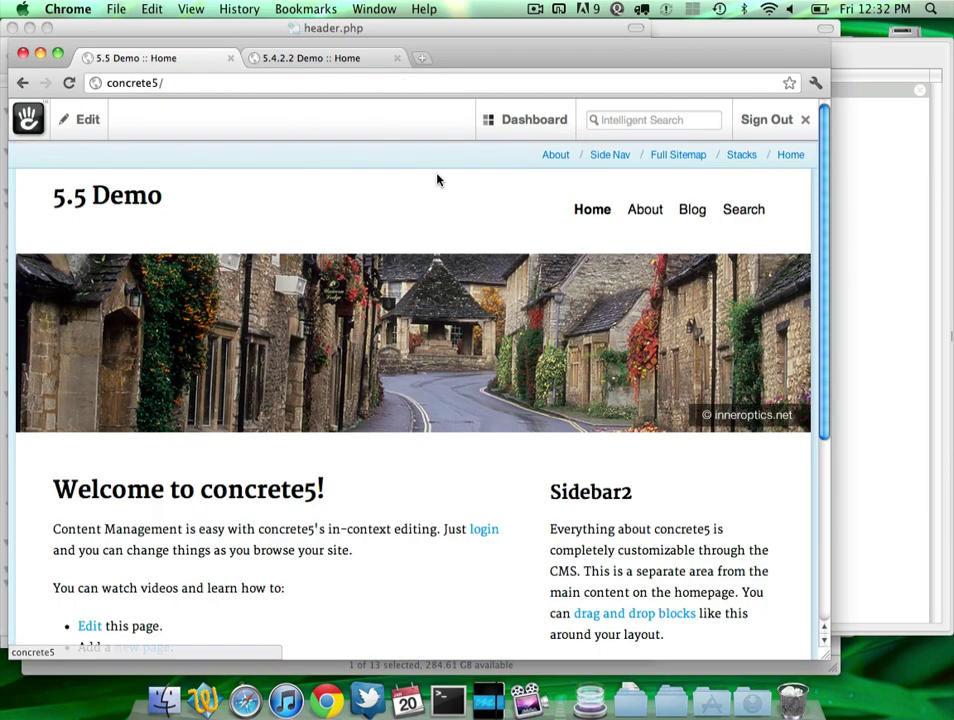
click(661, 216)
scroll(575, 264, down, 5)
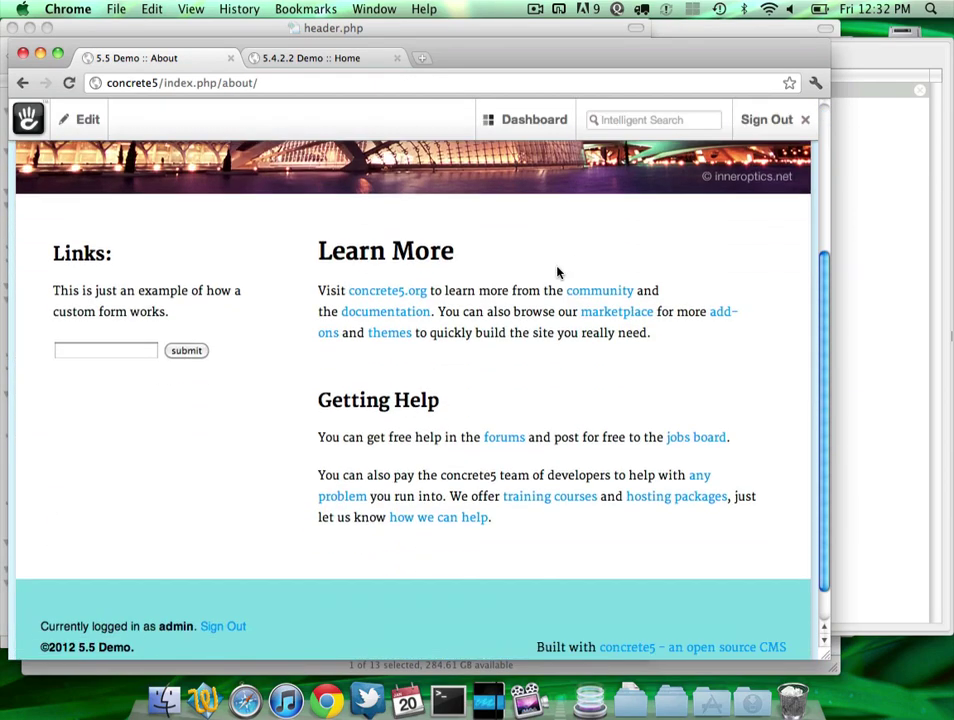
click(60, 120)
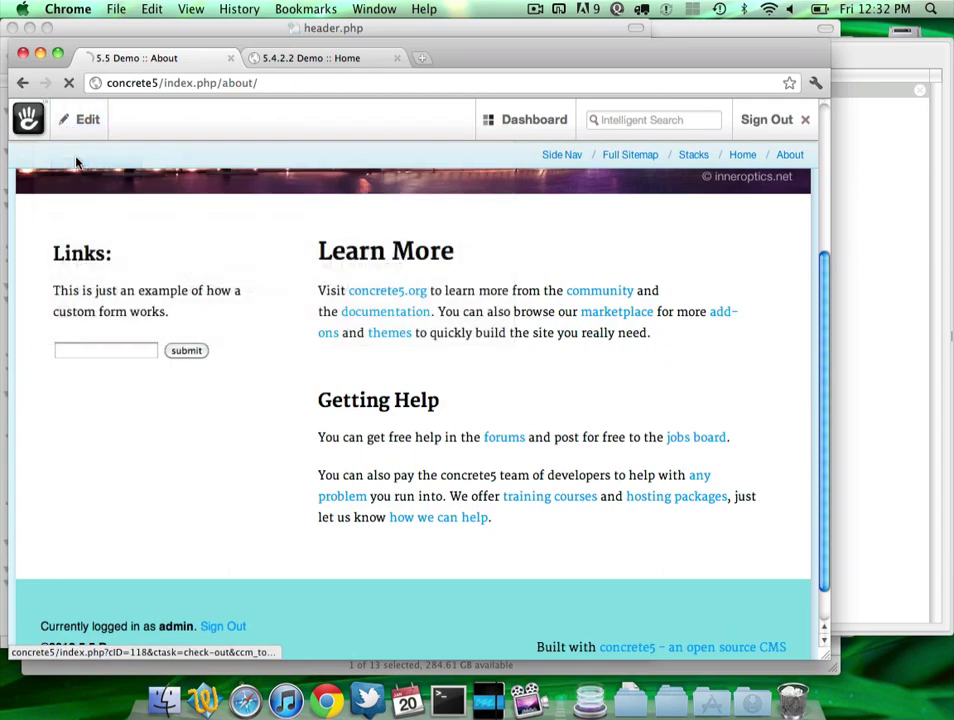
scroll(143, 341, down, 5)
click(152, 386)
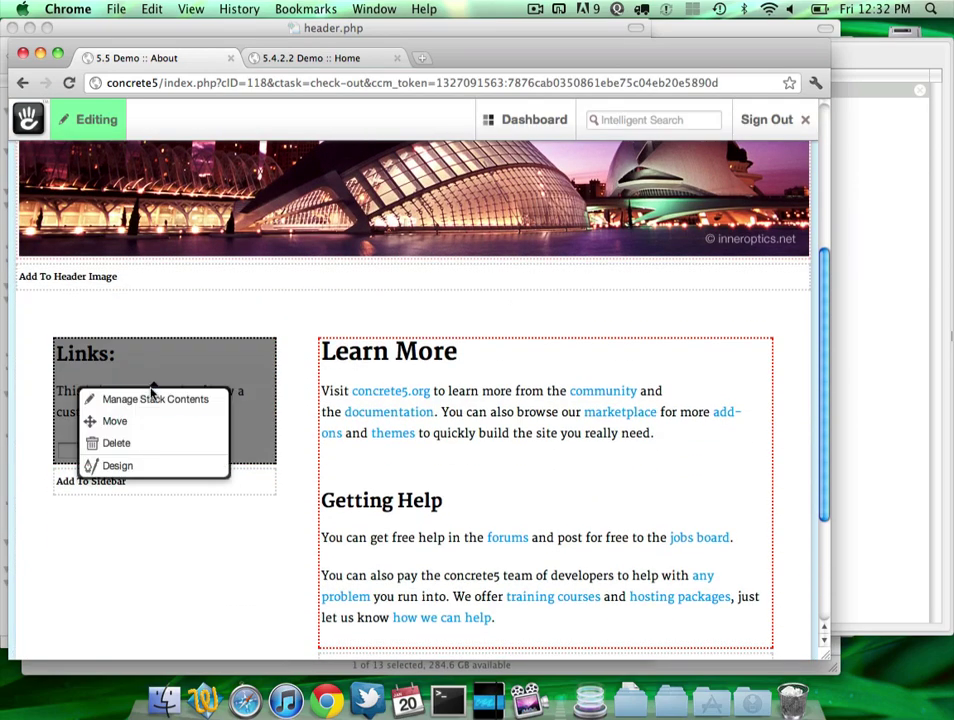
click(166, 510)
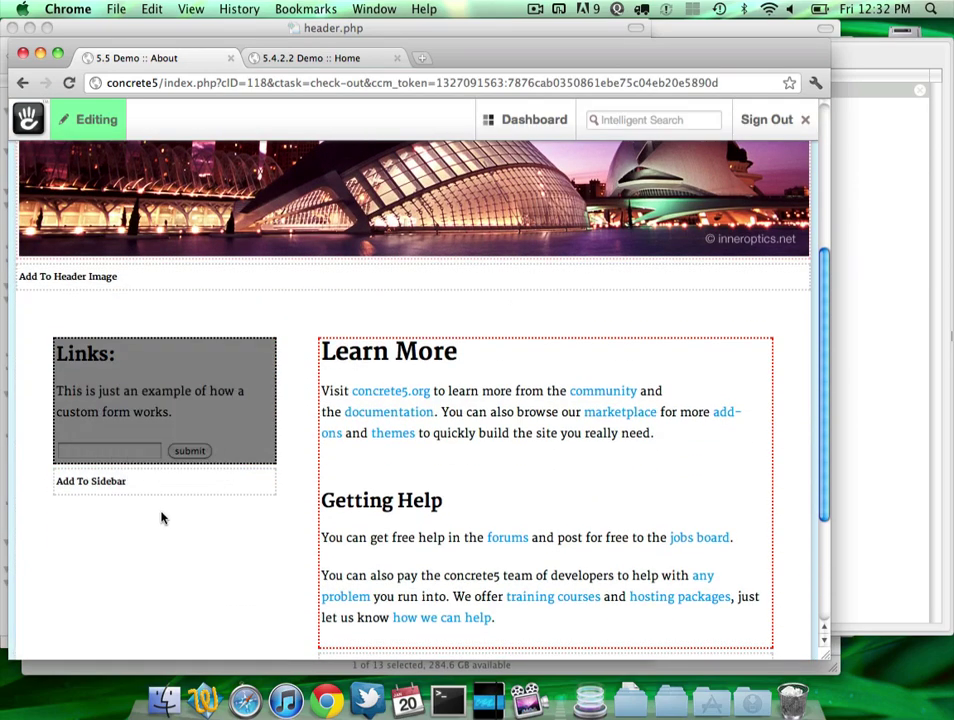
Step: Add the Side Nav stack to the Main area of the About page and publish the edits
scroll(300, 530, down, 3)
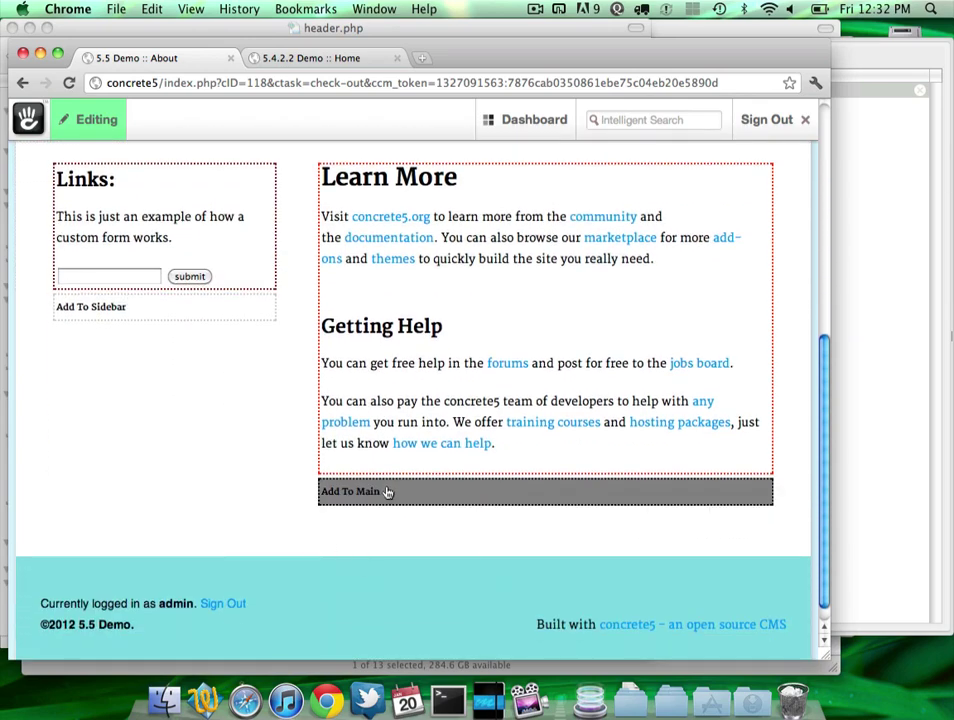
click(388, 492)
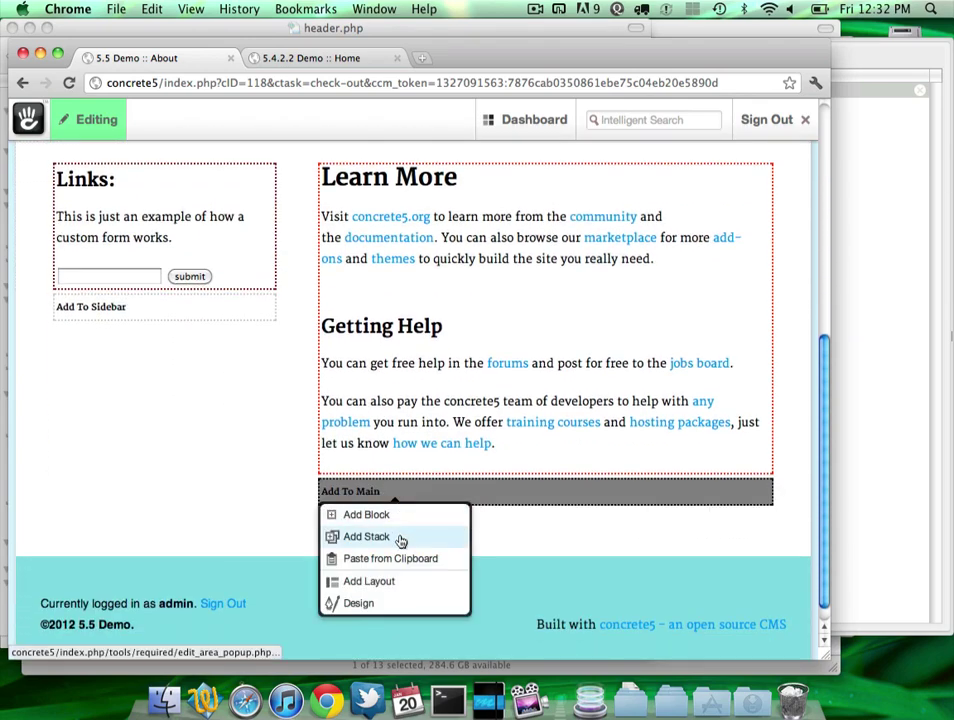
click(400, 541)
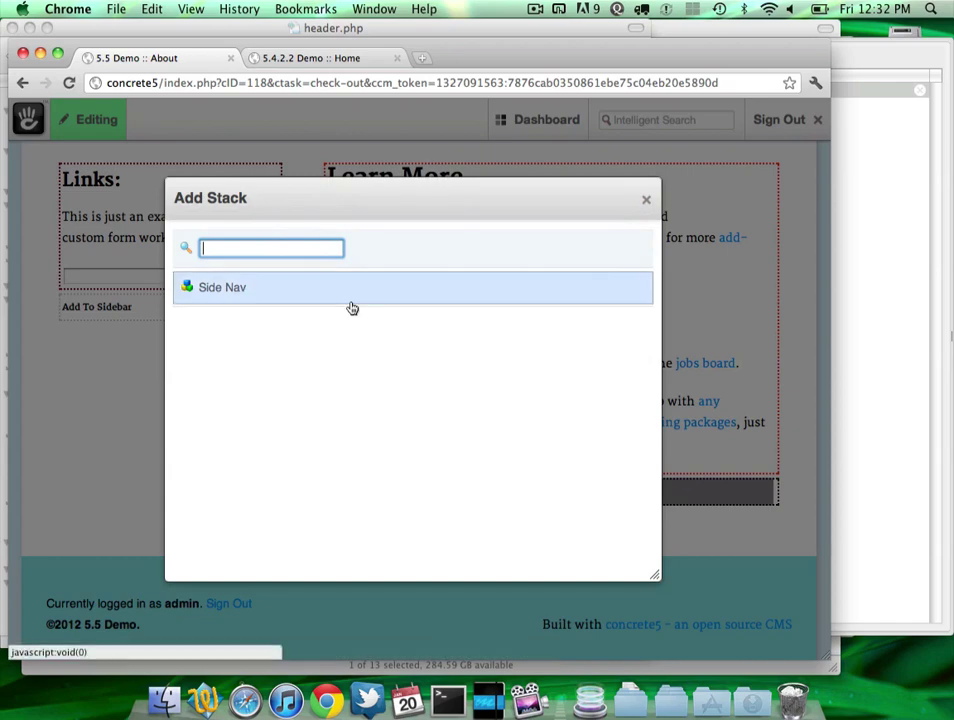
click(352, 300)
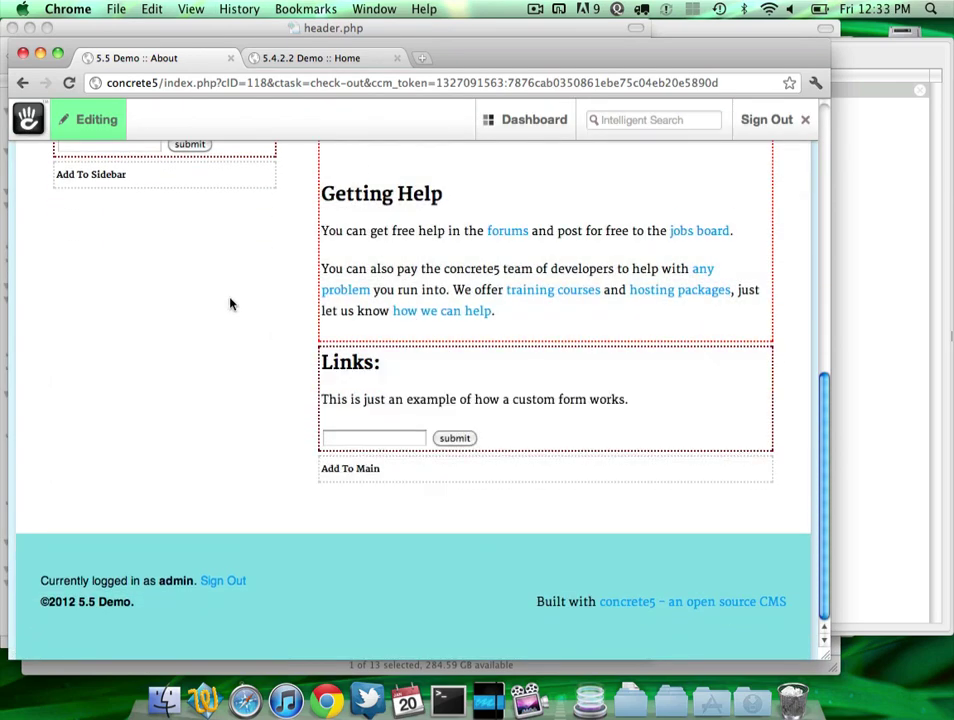
click(100, 141)
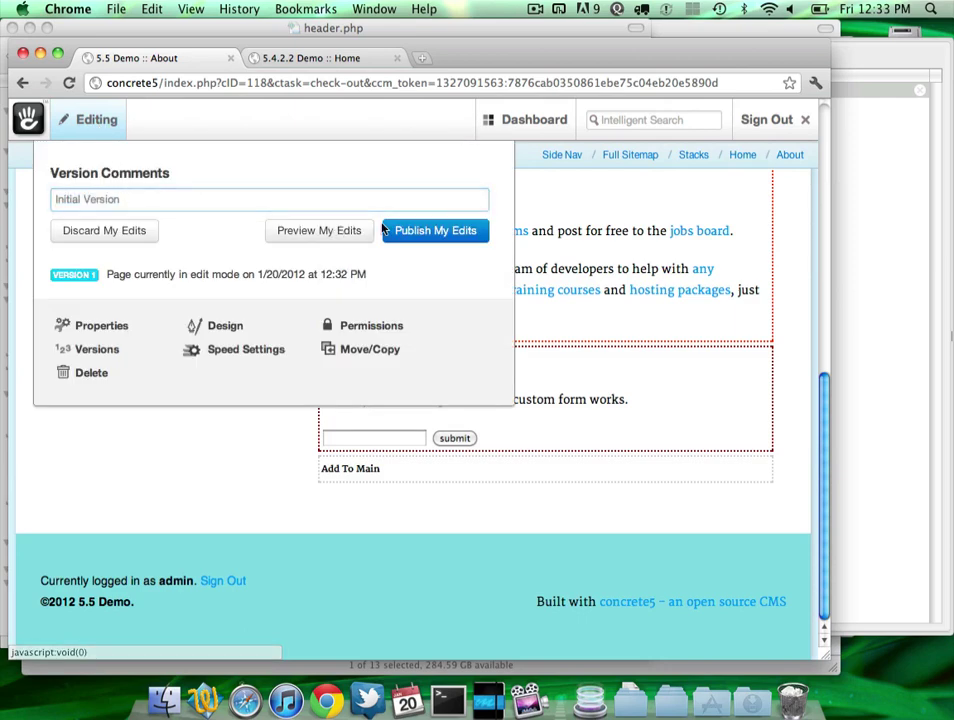
click(443, 229)
Step: Reopen the Side Nav stack from the dashboard, move its form block above the "Links:" block and approve the changes
mouse_move(534, 119)
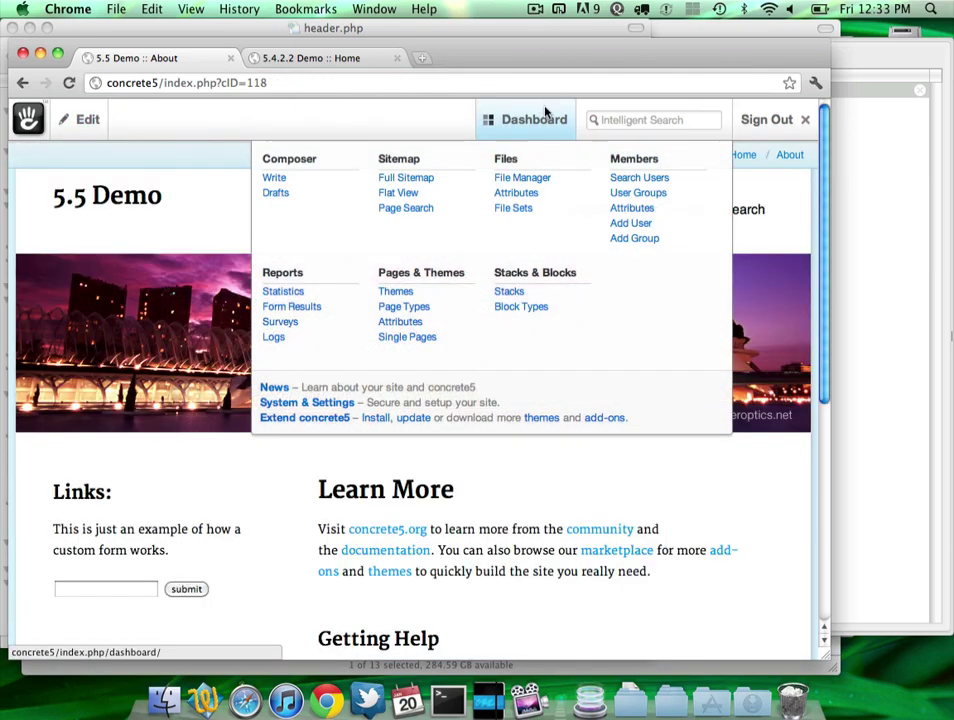
click(510, 292)
click(181, 415)
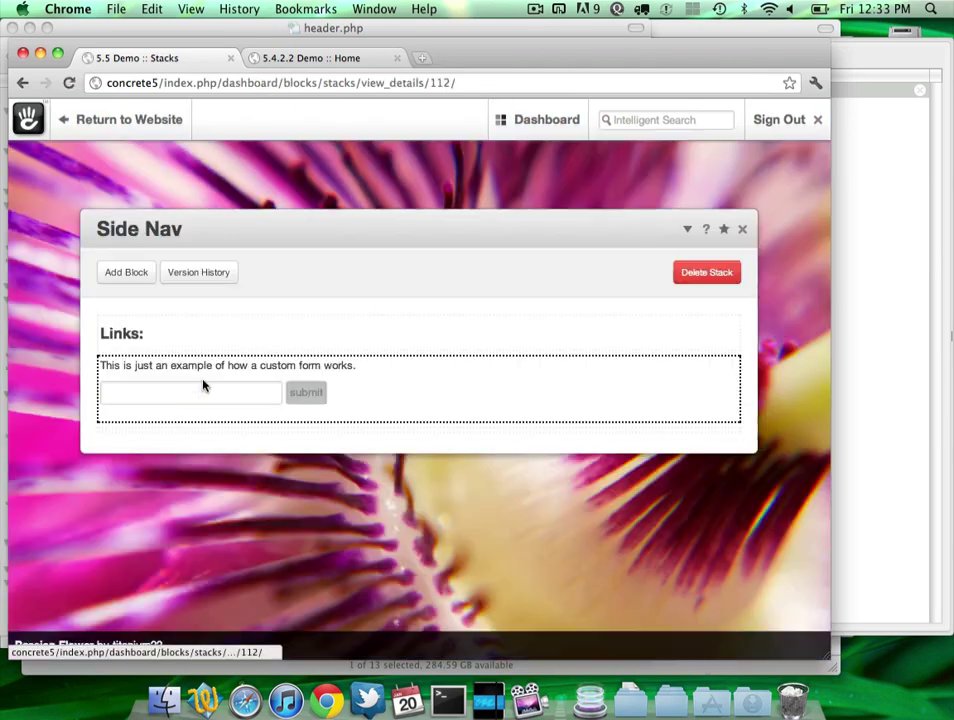
click(232, 388)
click(234, 450)
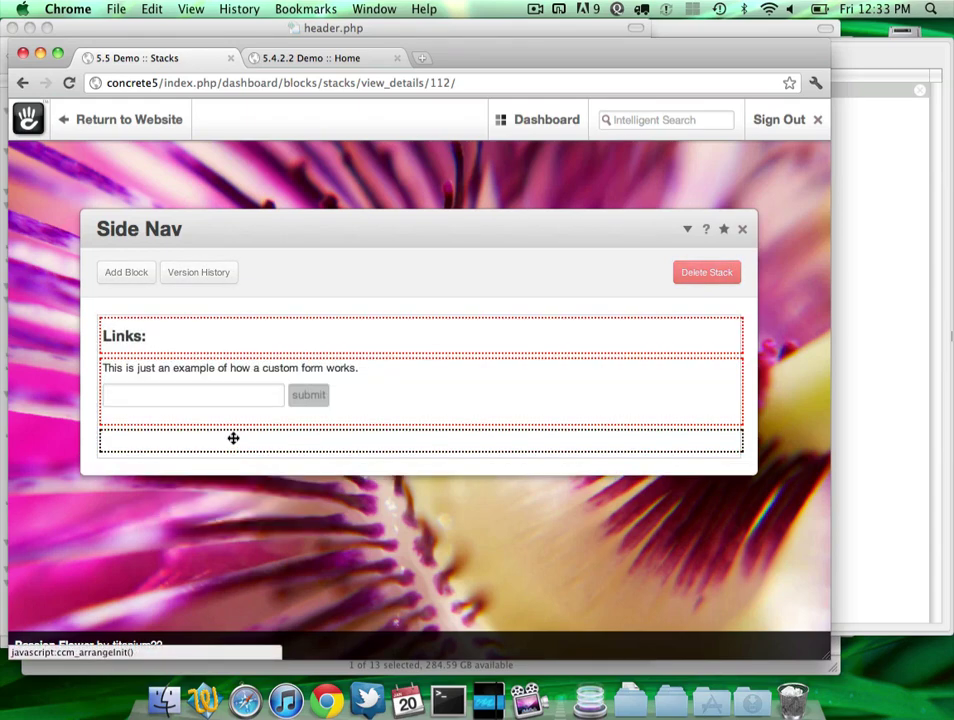
drag(231, 391, 368, 298)
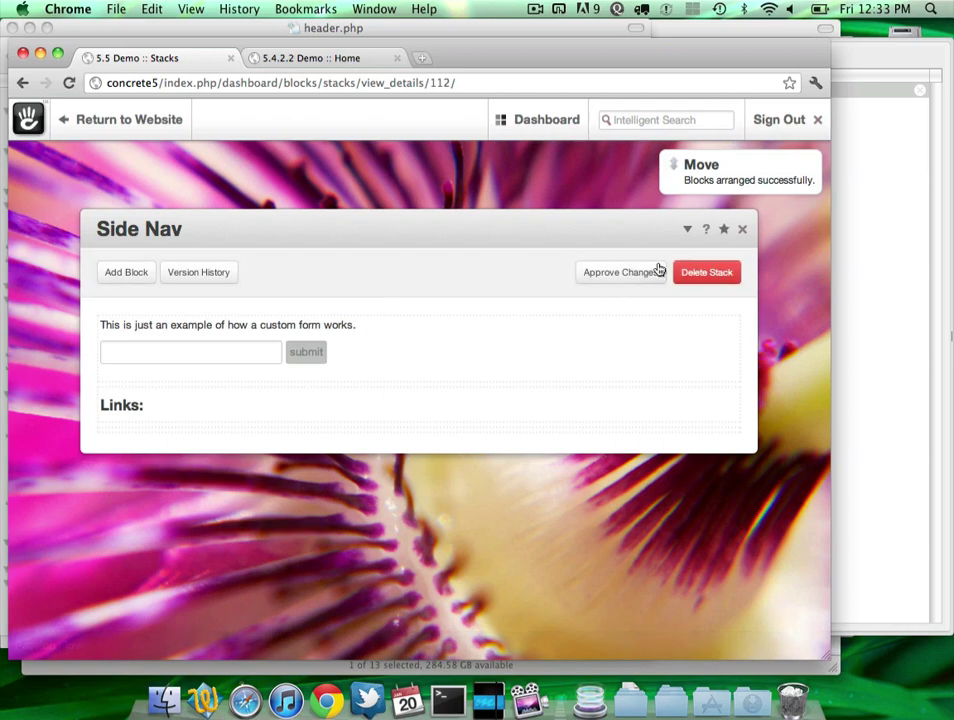
click(625, 274)
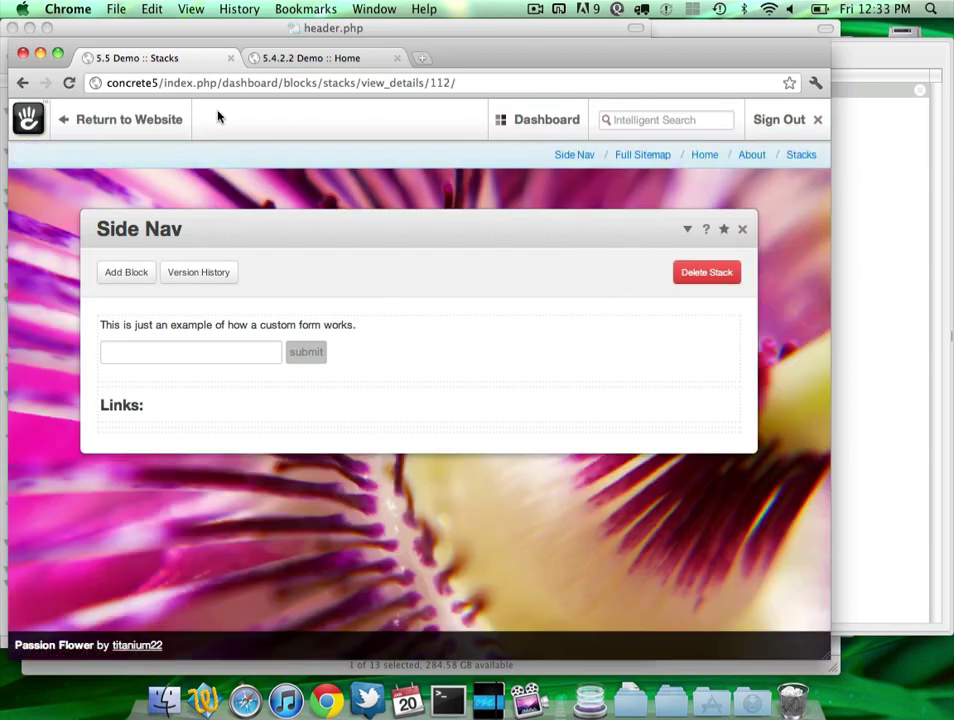
Step: Return to the website and check the Side Nav stack's block order in the sidebar and Main area of the About page
click(158, 122)
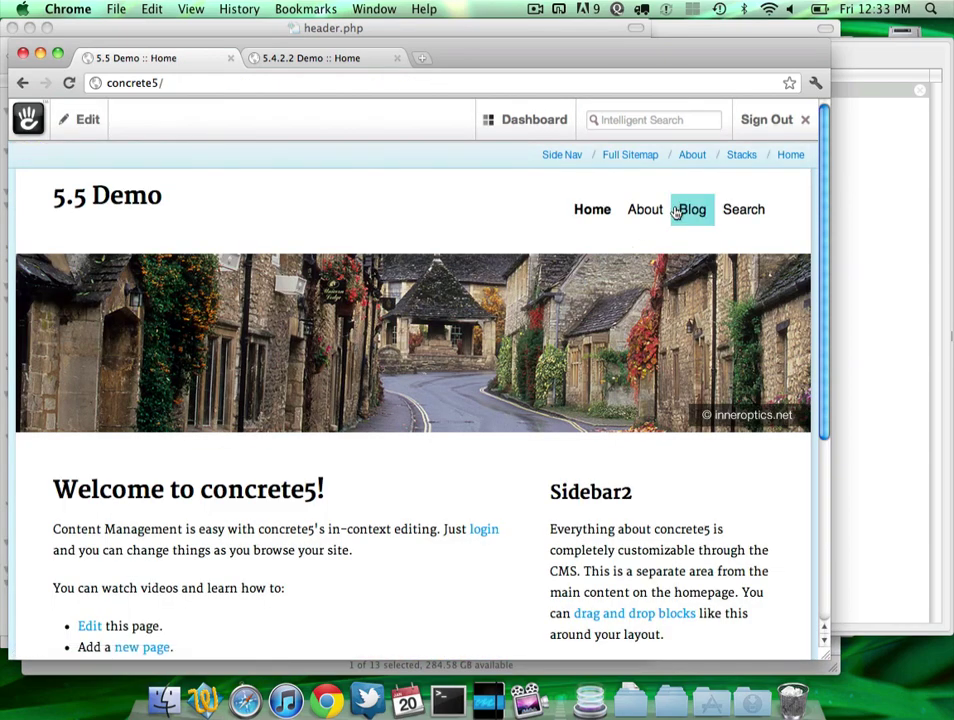
click(645, 214)
scroll(571, 390, down, 5)
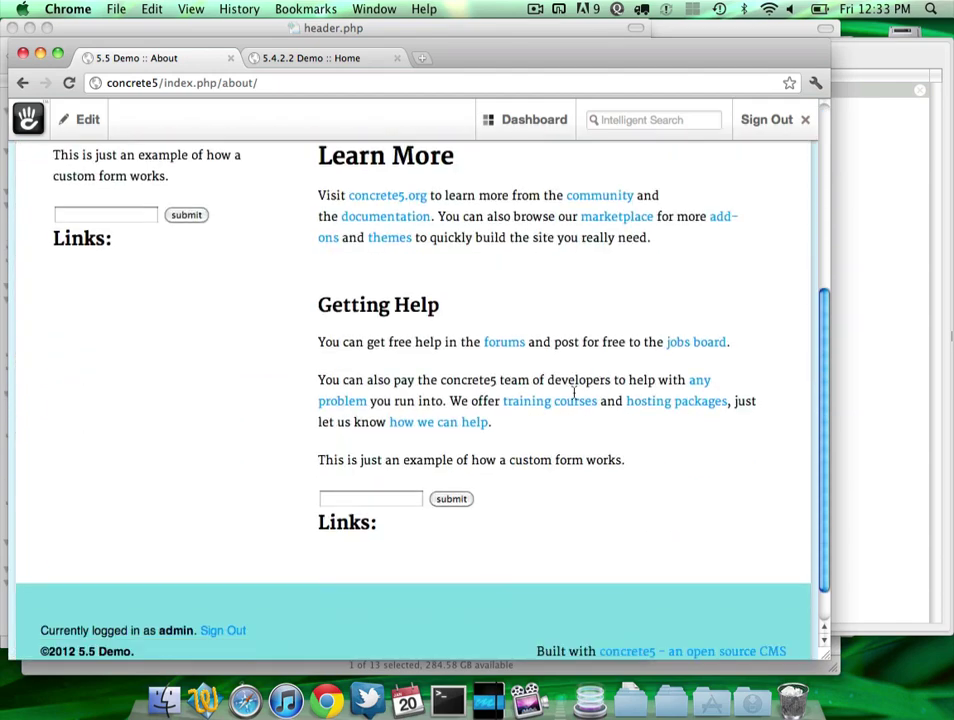
click(375, 503)
click(89, 215)
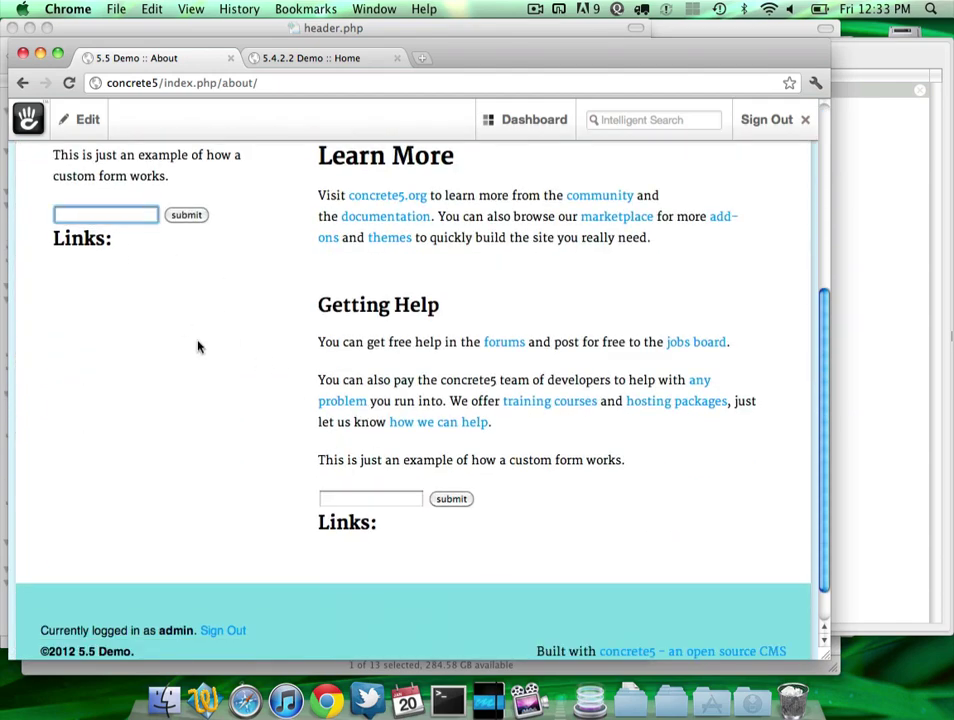
scroll(205, 346, up, 1)
scroll(262, 371, up, 3)
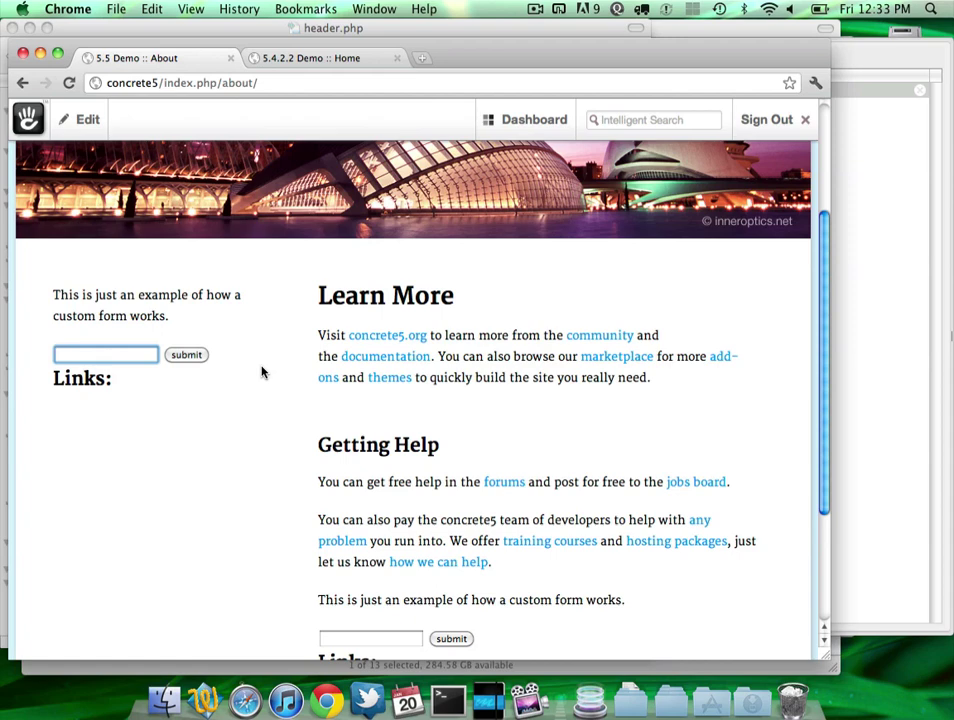
scroll(262, 373, up, 5)
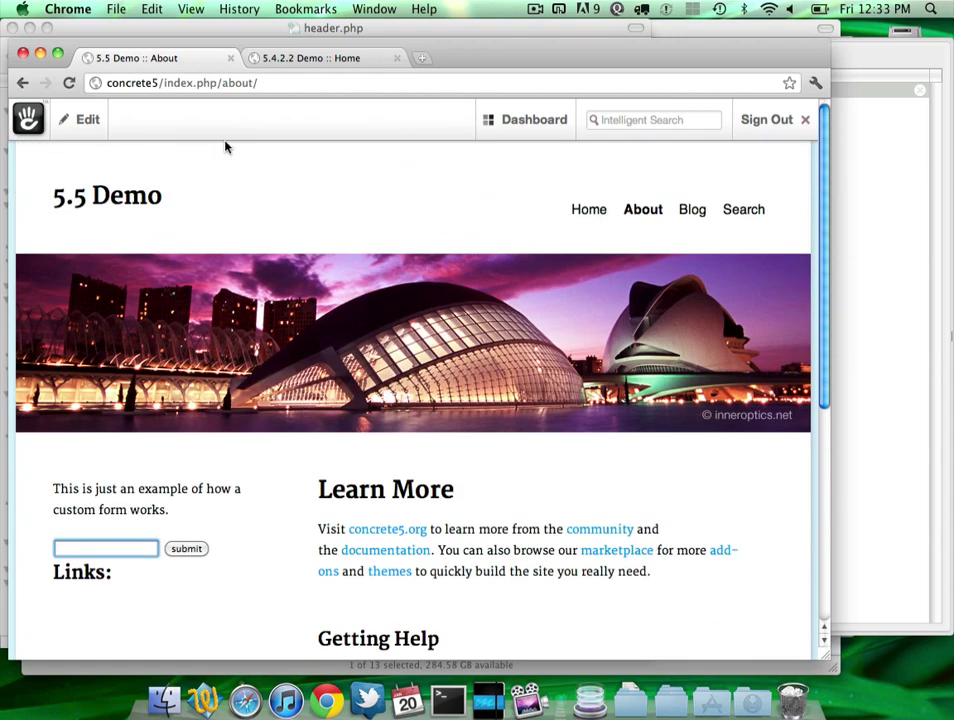
Step: Open the Blog page and look over its page editing options
mouse_move(138, 140)
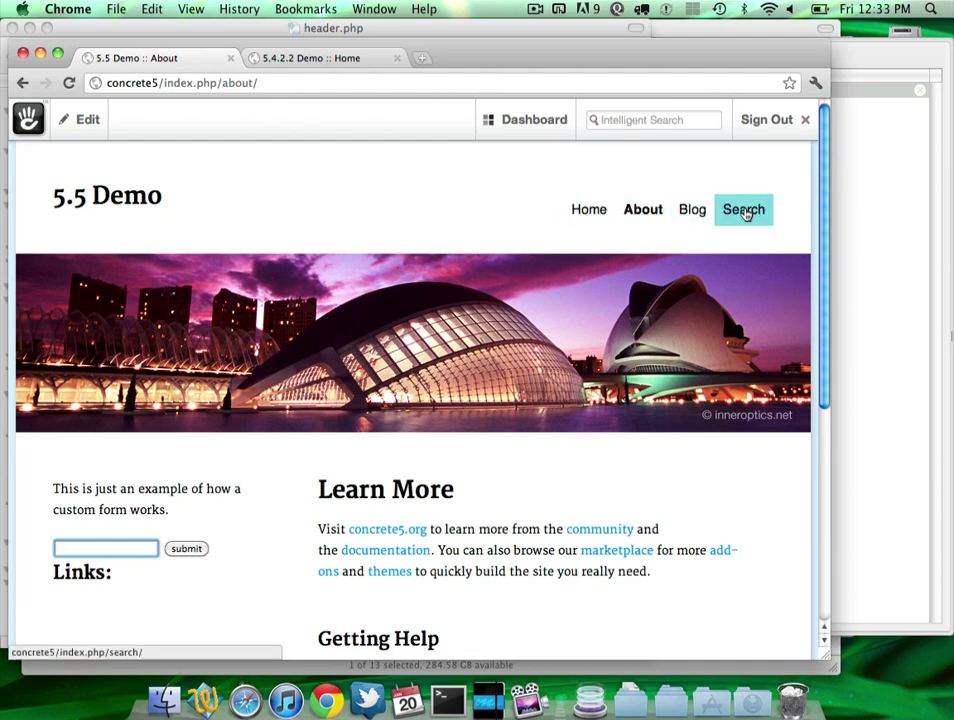
click(694, 209)
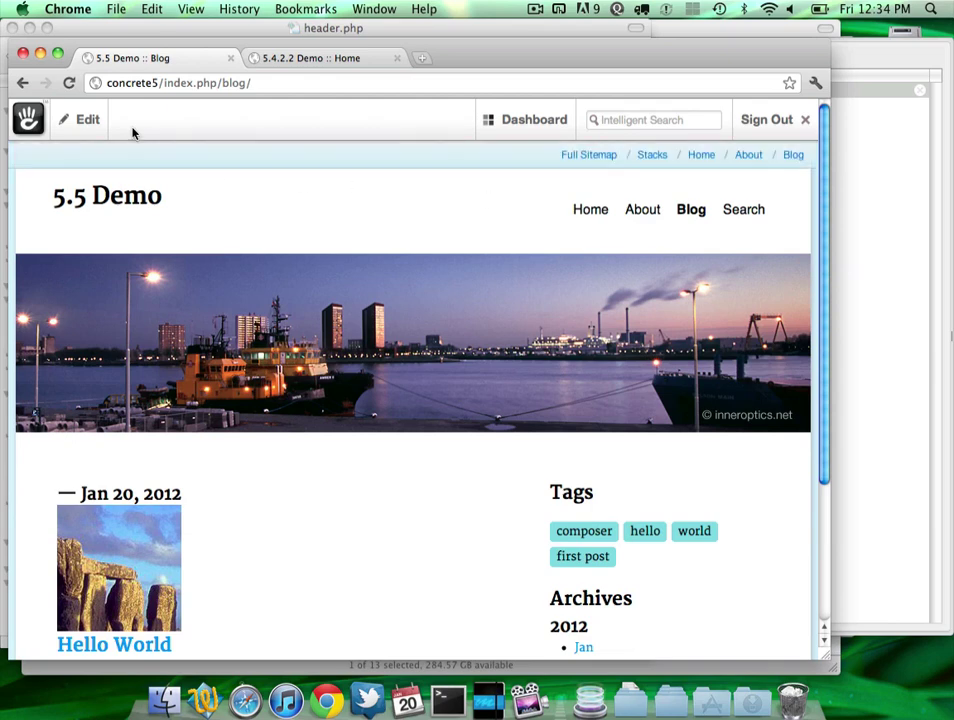
click(86, 120)
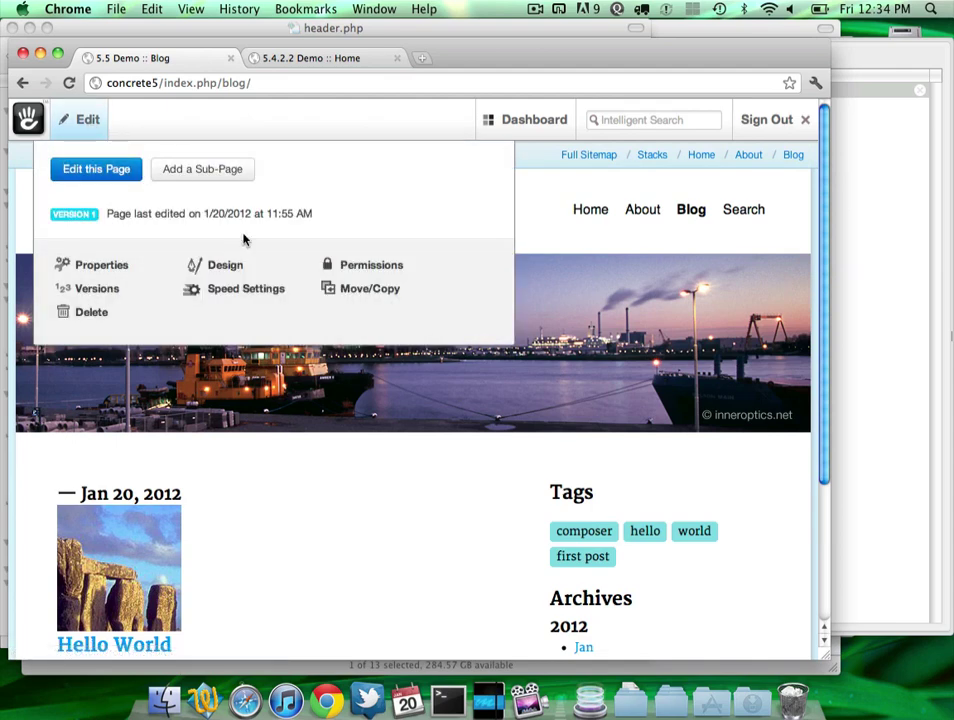
click(591, 341)
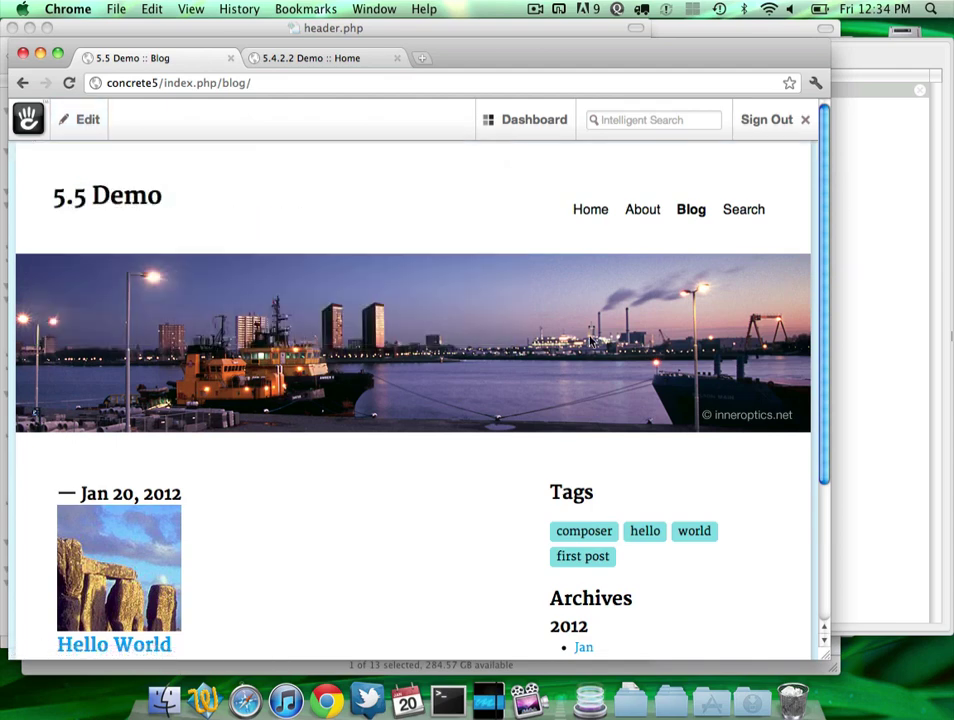
click(66, 132)
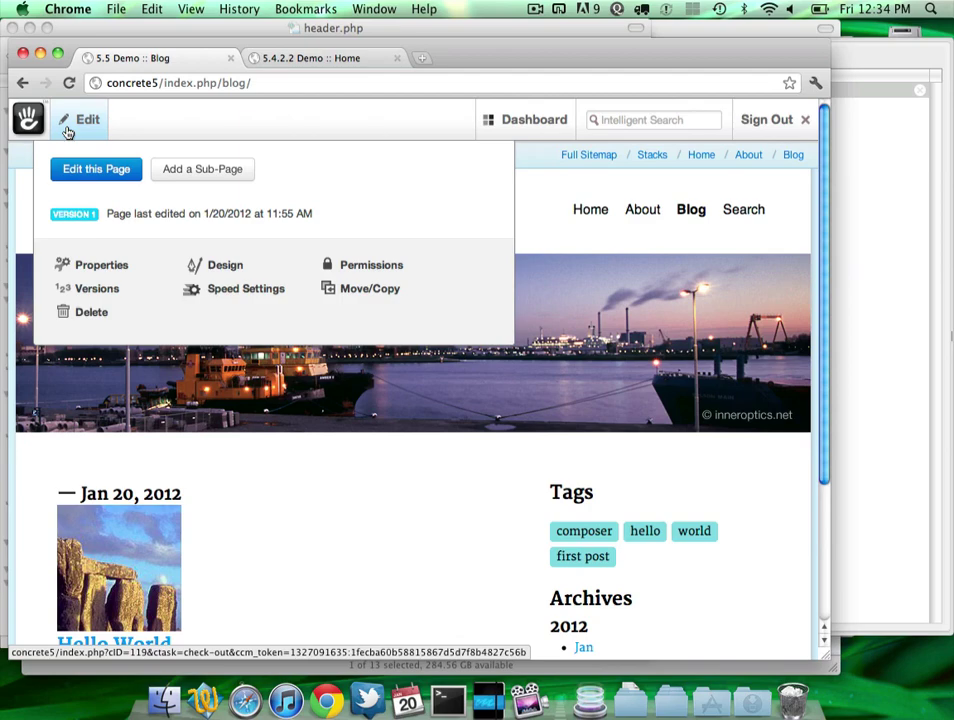
Step: Go back through the Home page to the About page and put it into edit mode
click(603, 213)
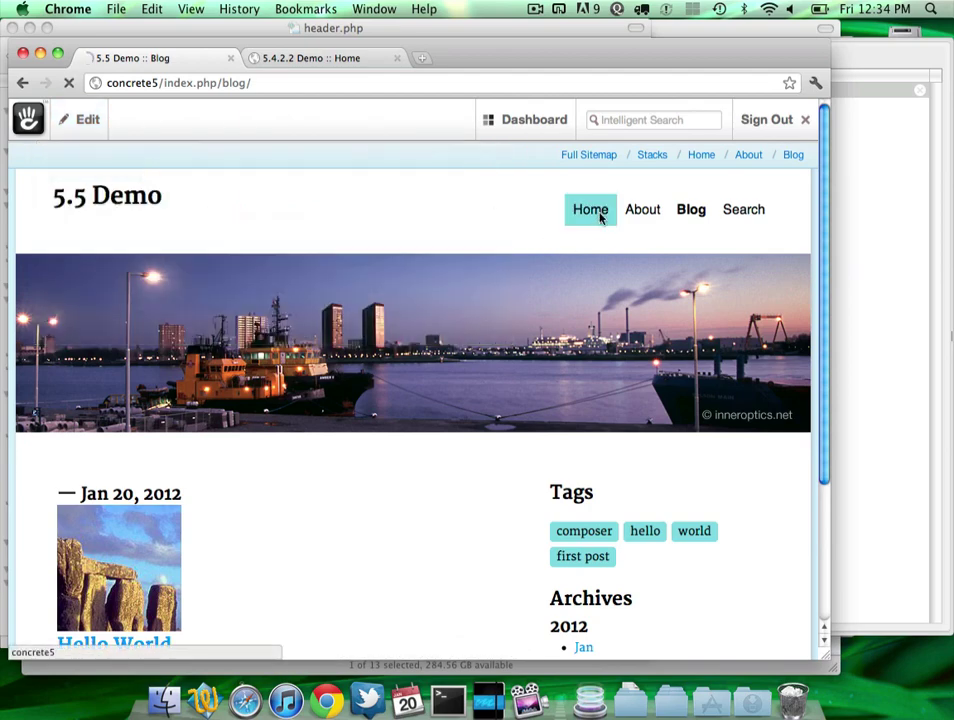
click(646, 212)
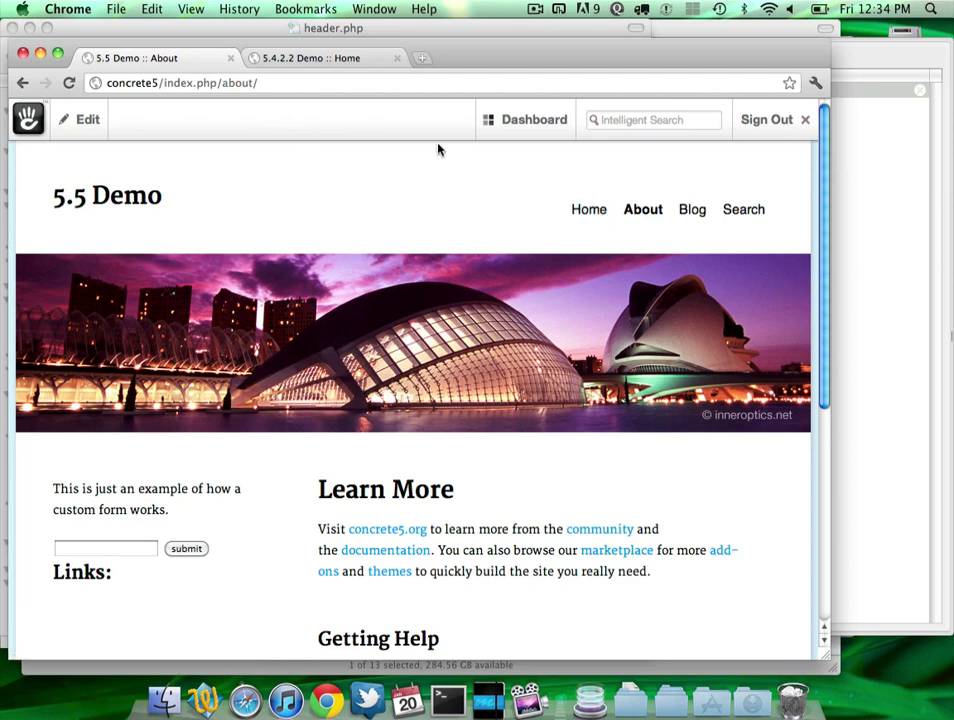
mouse_move(421, 143)
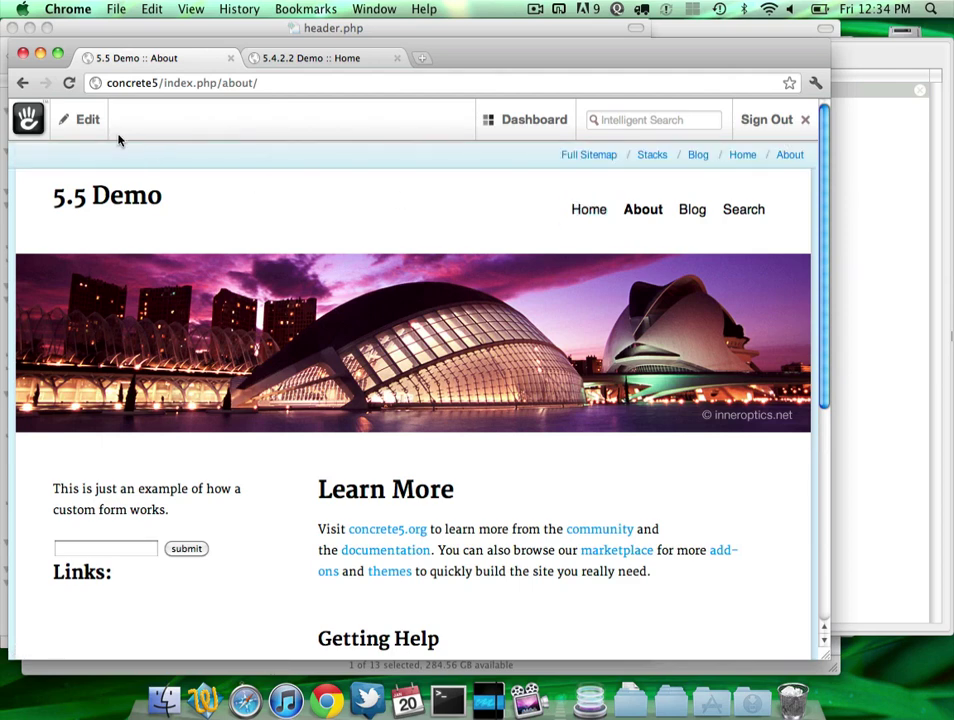
click(76, 121)
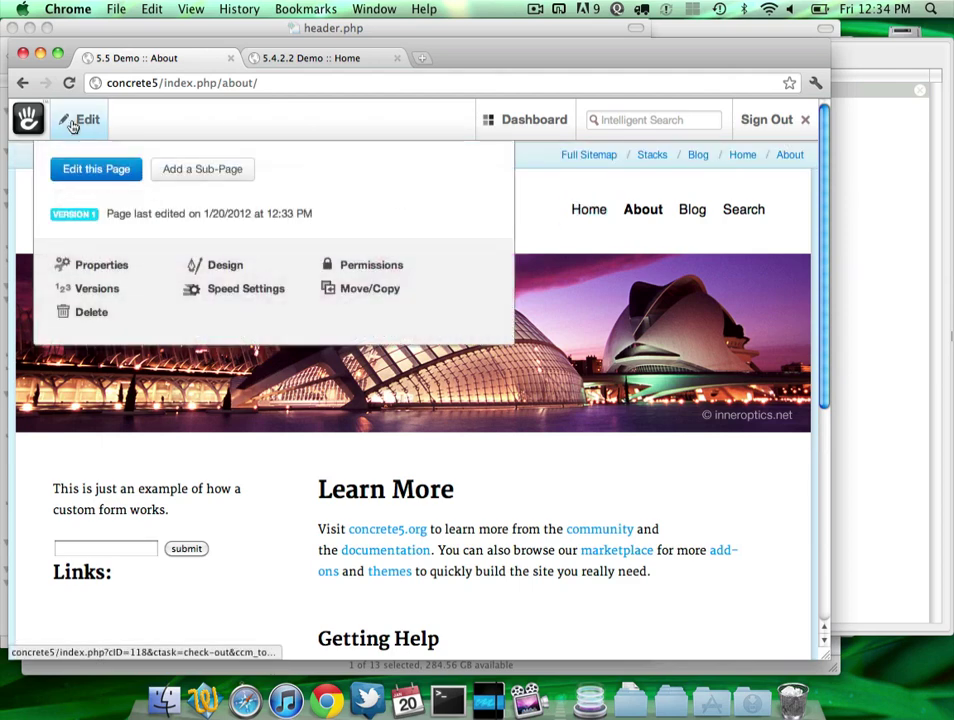
click(96, 170)
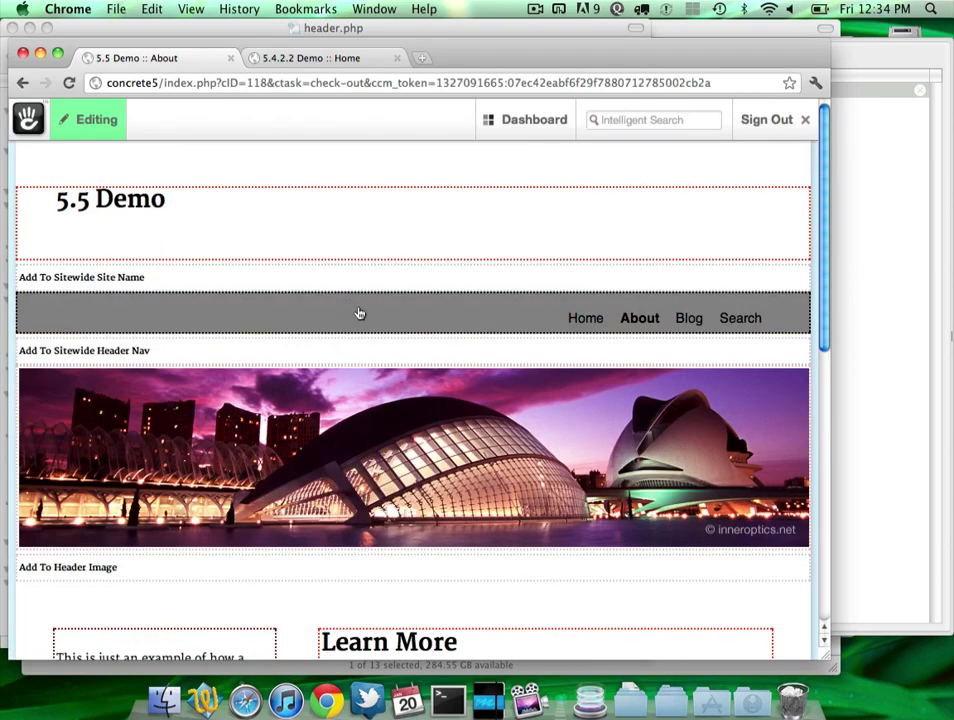
Step: Switch to Finder and open header.php from the elements folder of the greek_yogurt theme
click(164, 700)
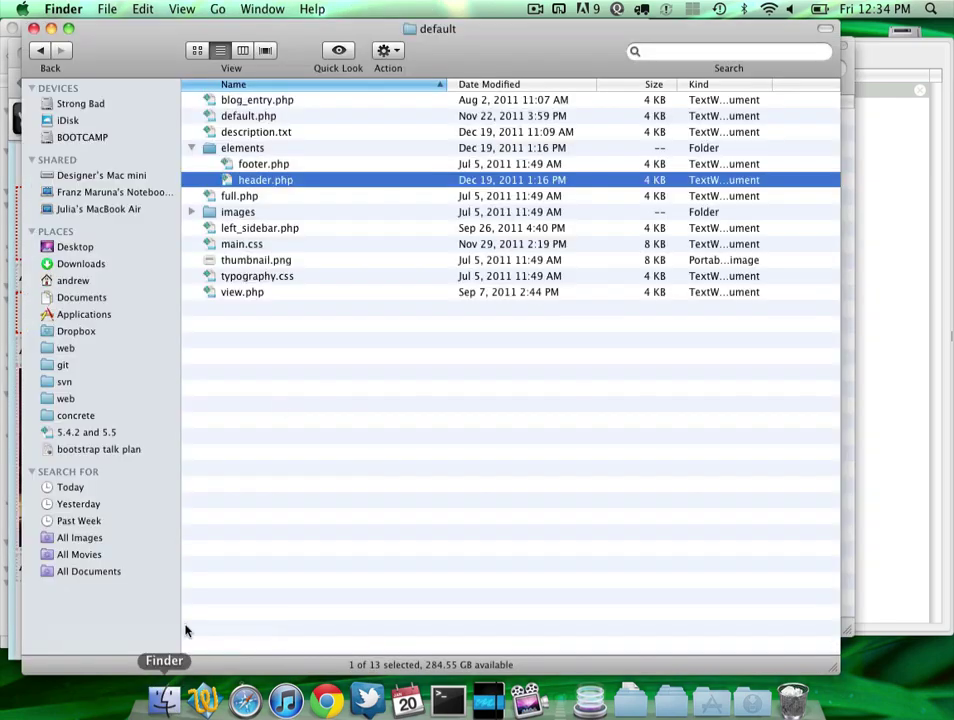
key(super+Up)
double_click(252, 164)
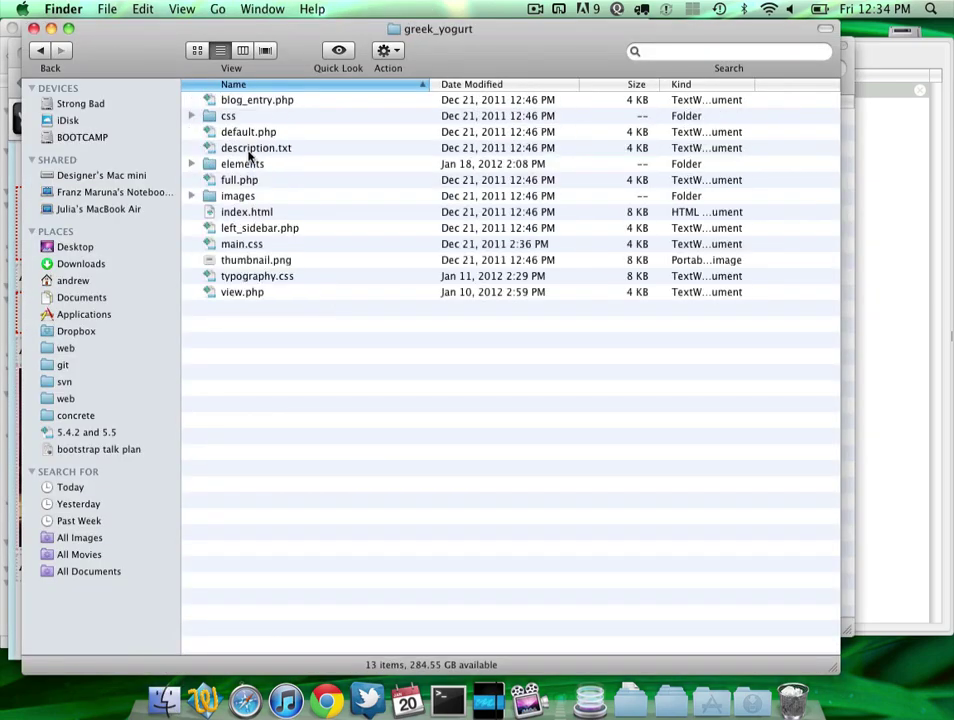
double_click(248, 164)
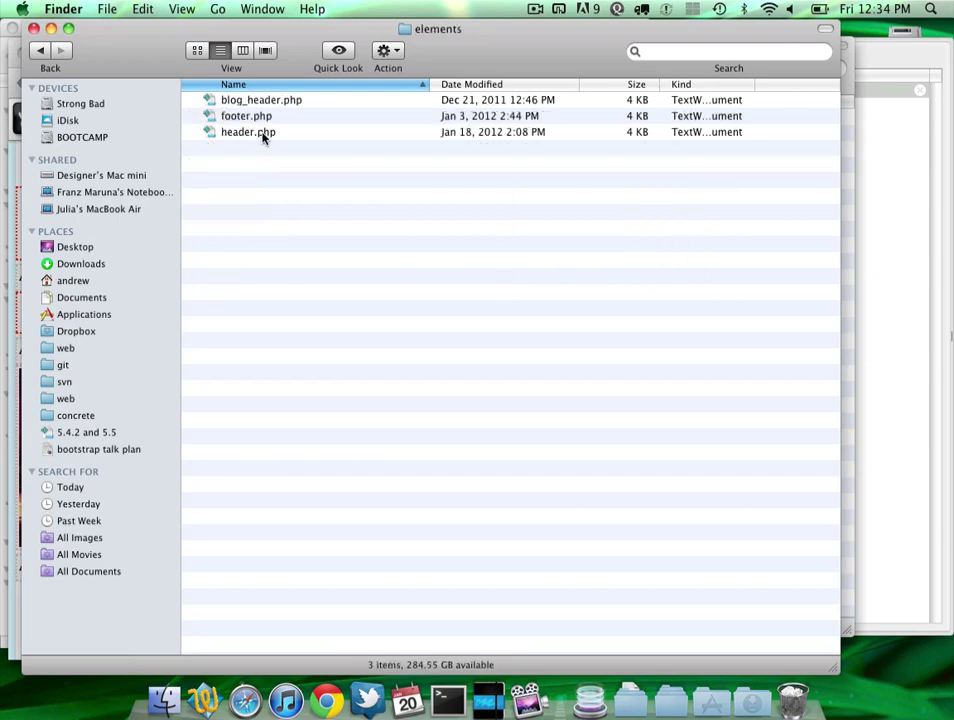
double_click(263, 136)
Step: Examine the GlobalArea code for 'Site Name' and its display() call in header.php
scroll(256, 262, down, 5)
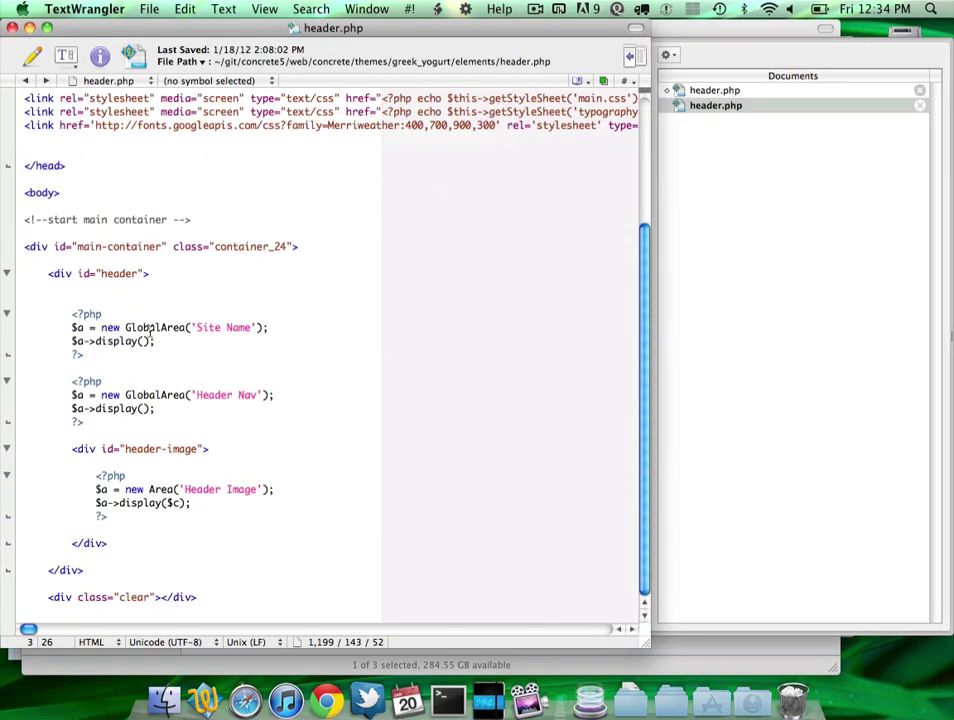
double_click(110, 328)
double_click(164, 327)
drag(204, 329, 237, 330)
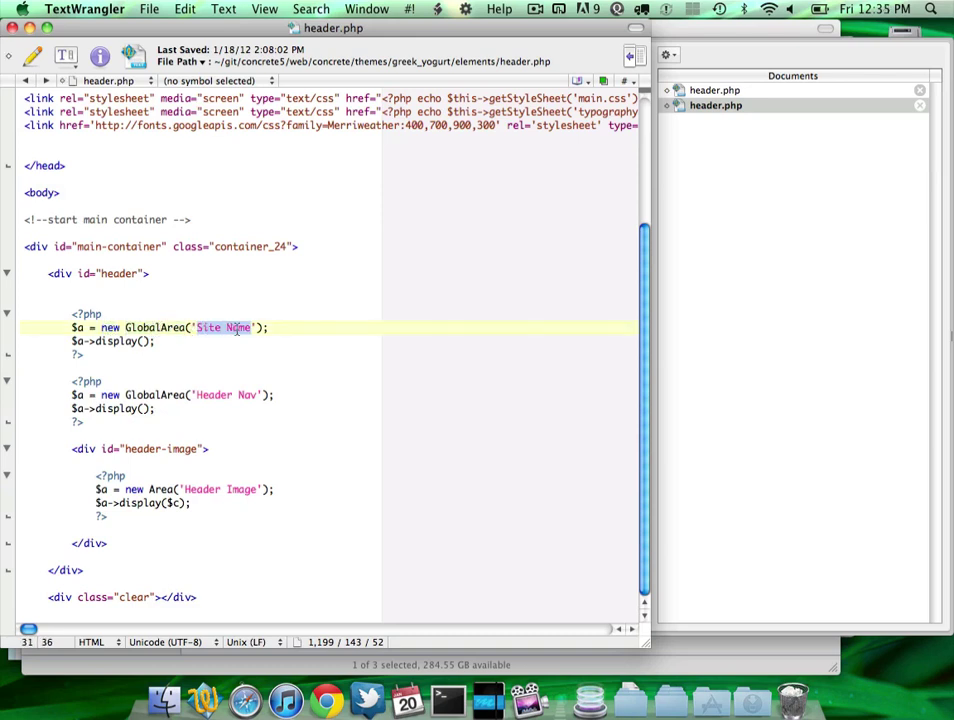
triple_click(113, 341)
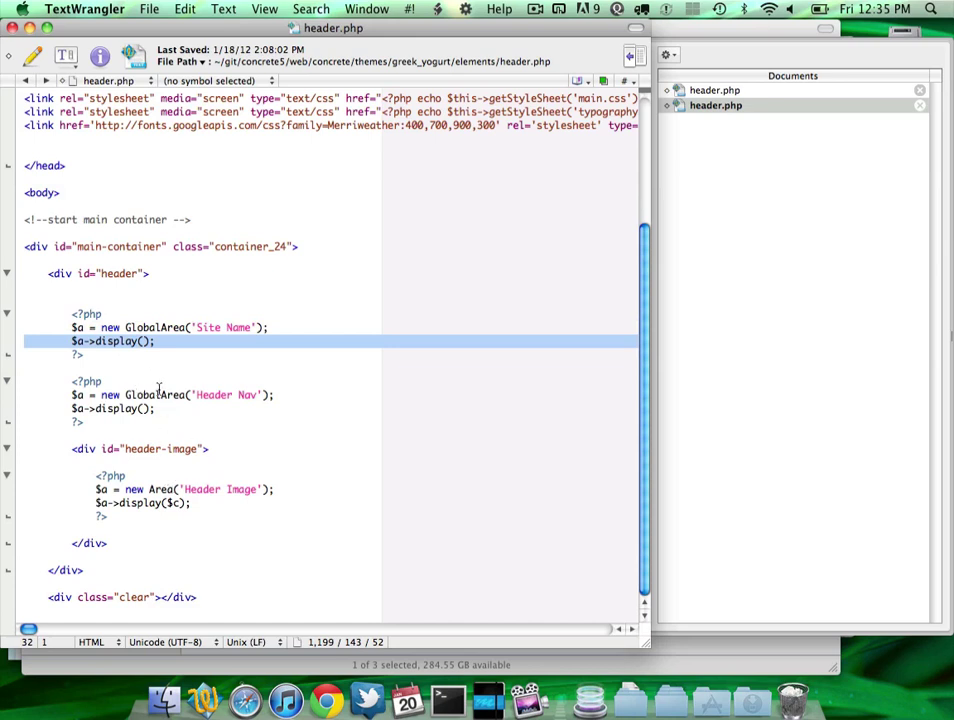
click(141, 342)
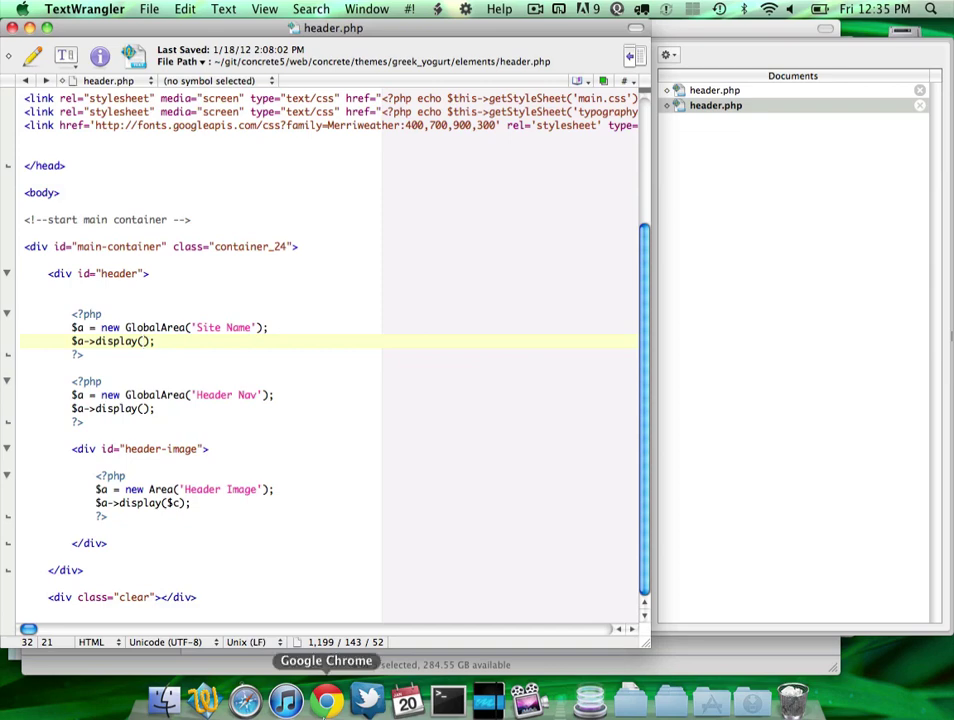
Step: Switch back to Chrome and check the block options of the header navigation on the About page
click(326, 700)
click(460, 333)
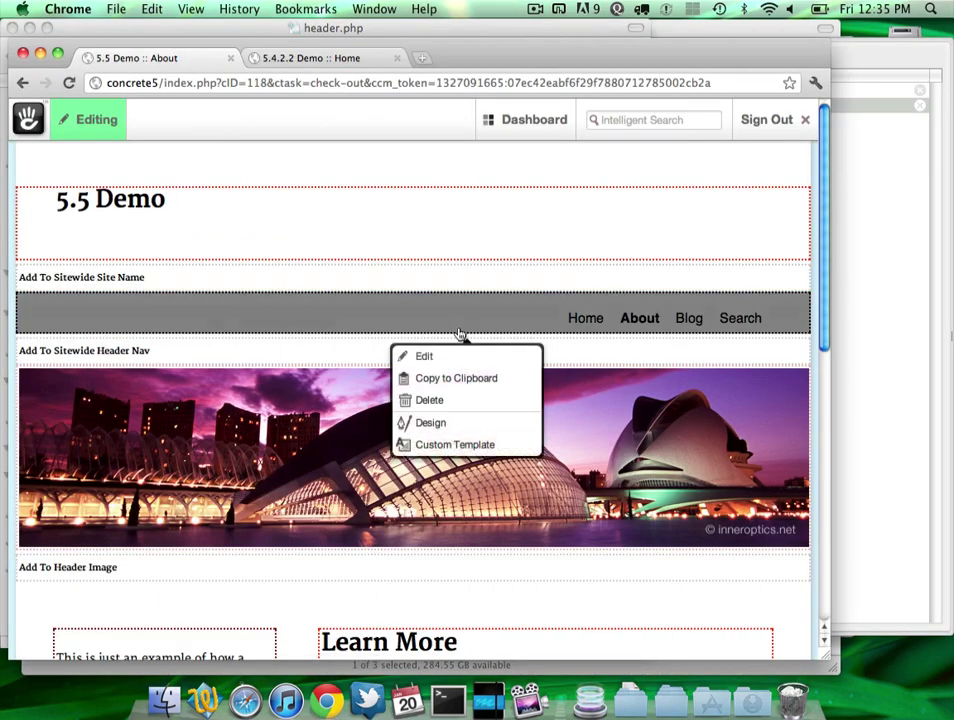
click(444, 173)
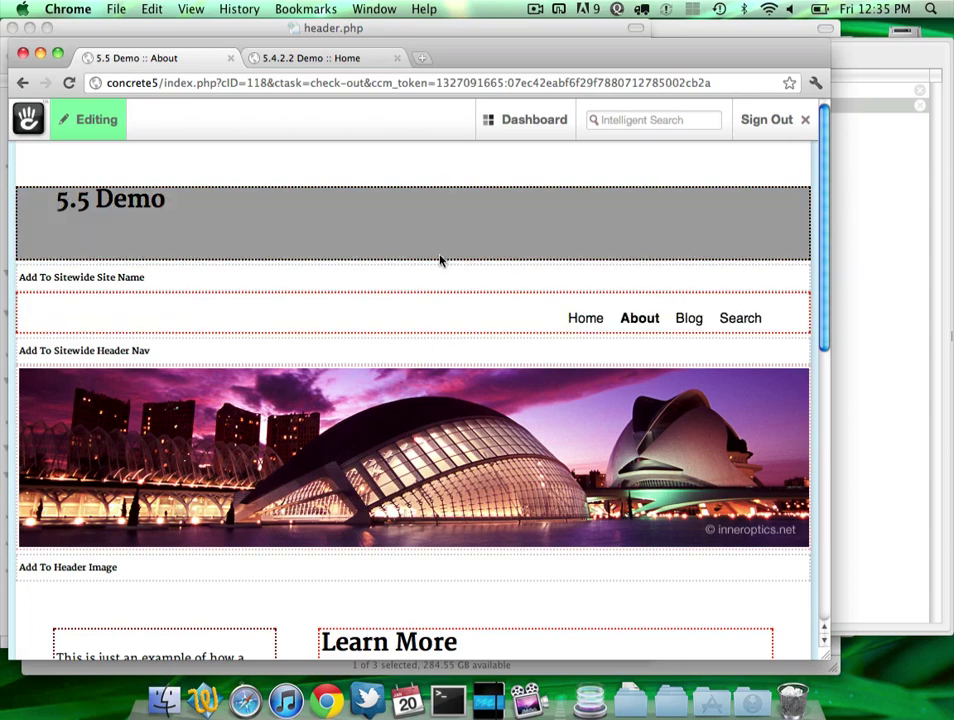
click(434, 319)
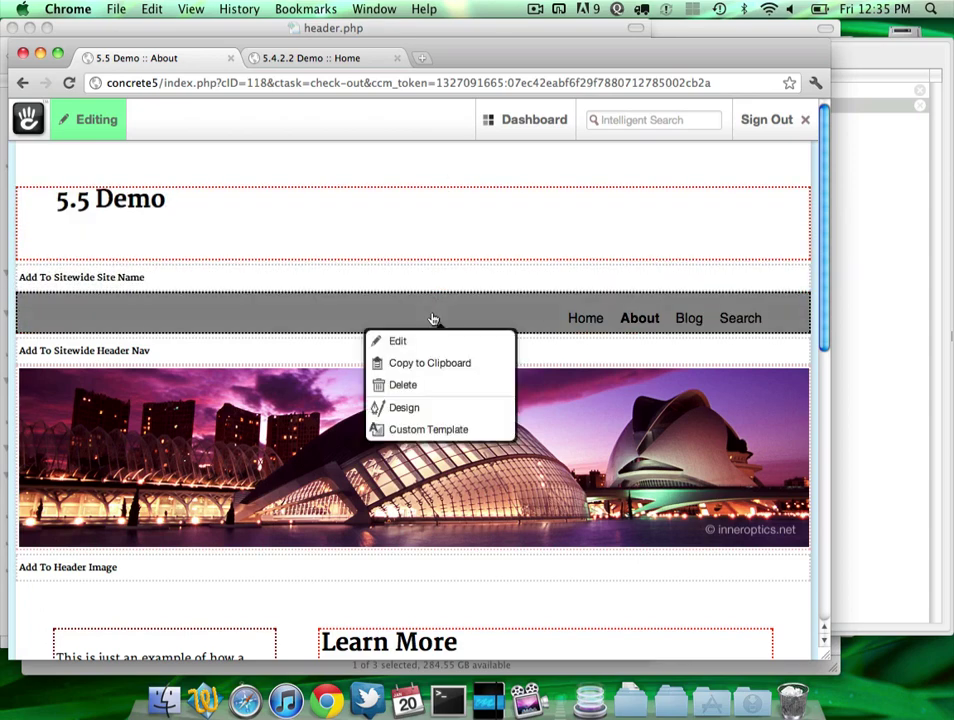
click(434, 185)
Step: Check the global areas on the dashboard's Stacks page and return to the About page in edit mode
mouse_move(505, 134)
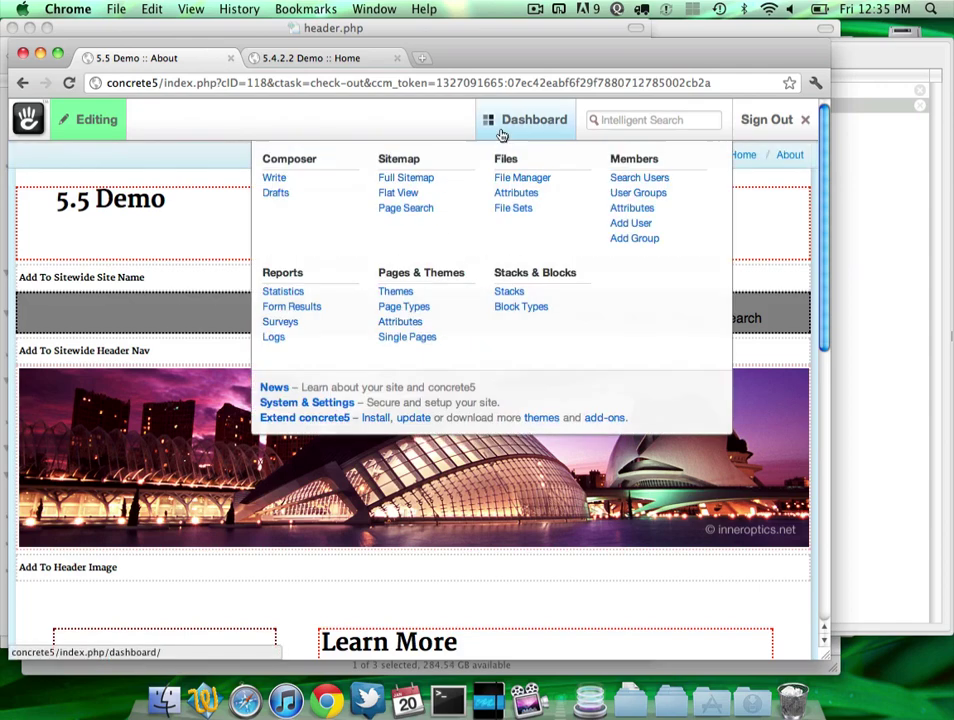
click(509, 293)
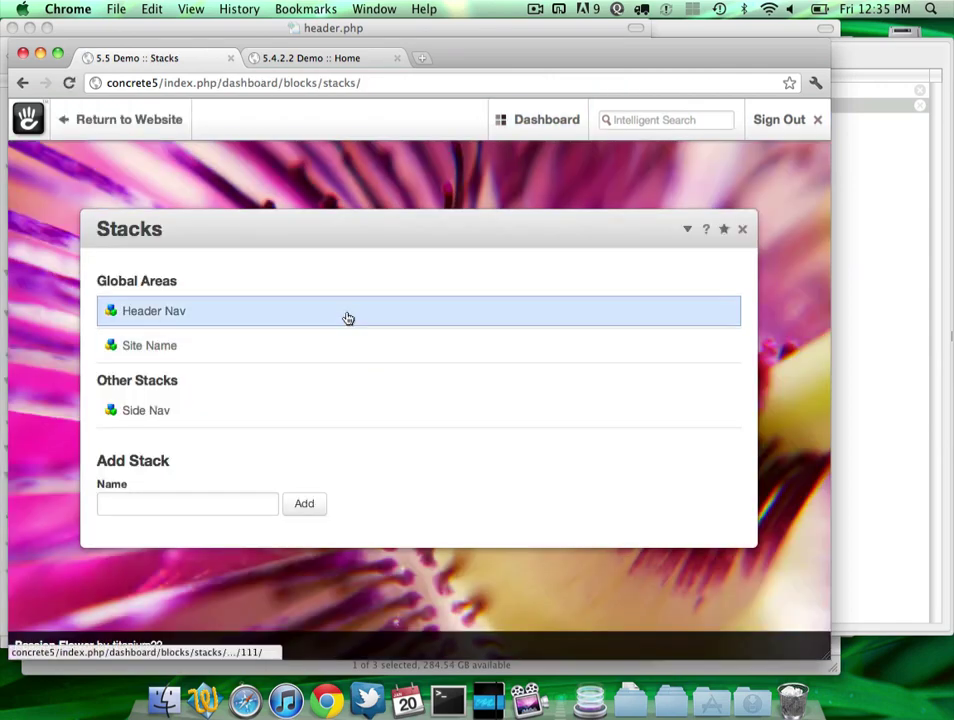
click(185, 299)
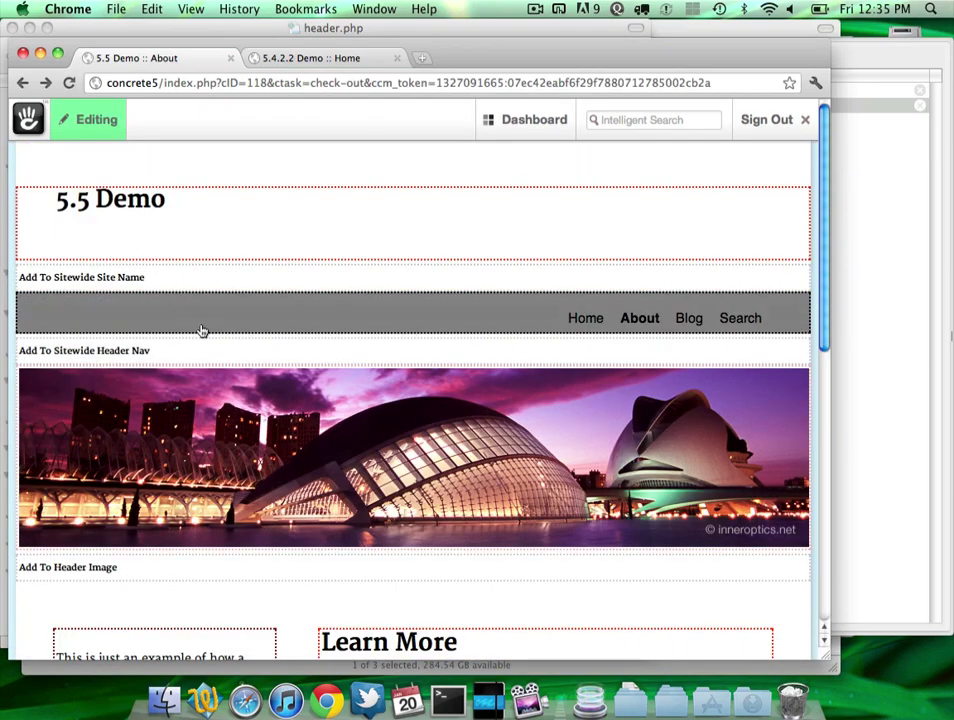
Step: Check the header navigation block's options and the global area notice for adding a block to Sitewide Header Nav, then close it
click(202, 331)
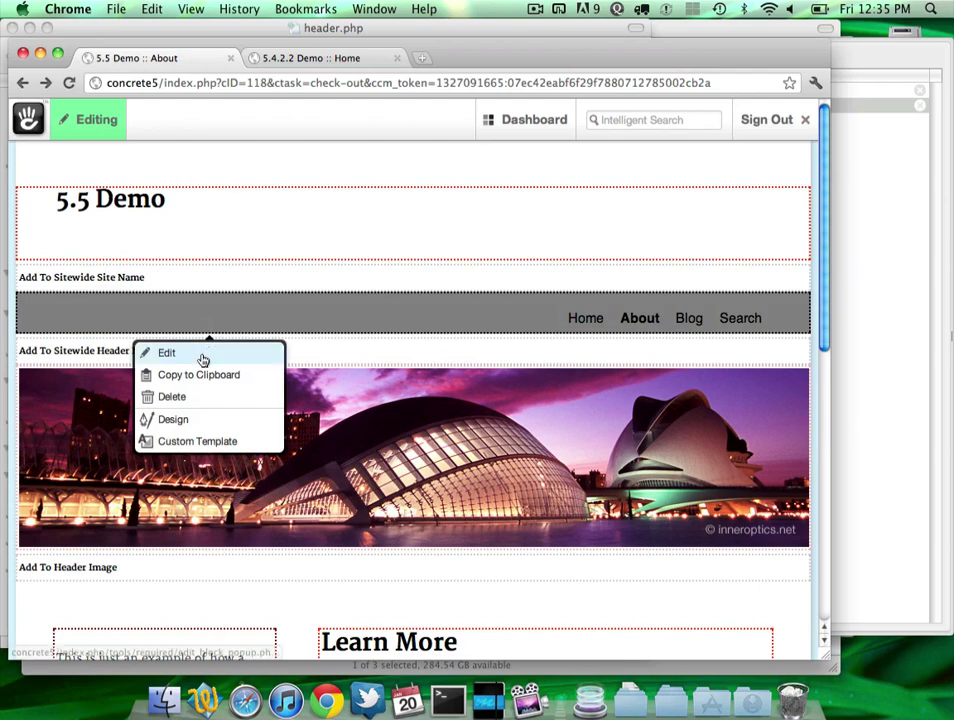
click(119, 351)
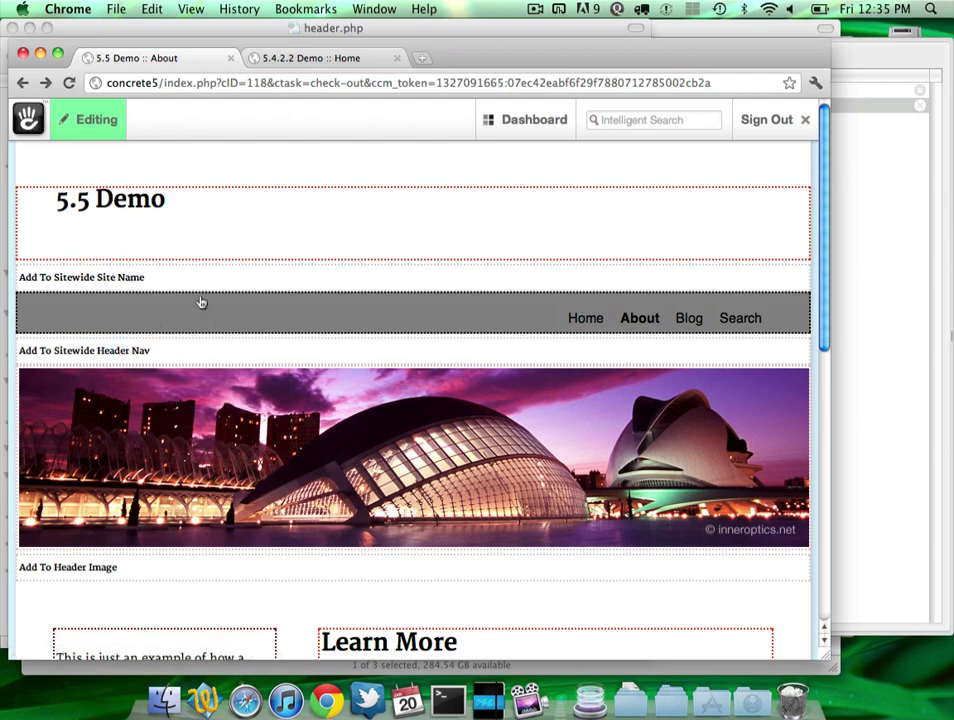
click(152, 355)
click(158, 381)
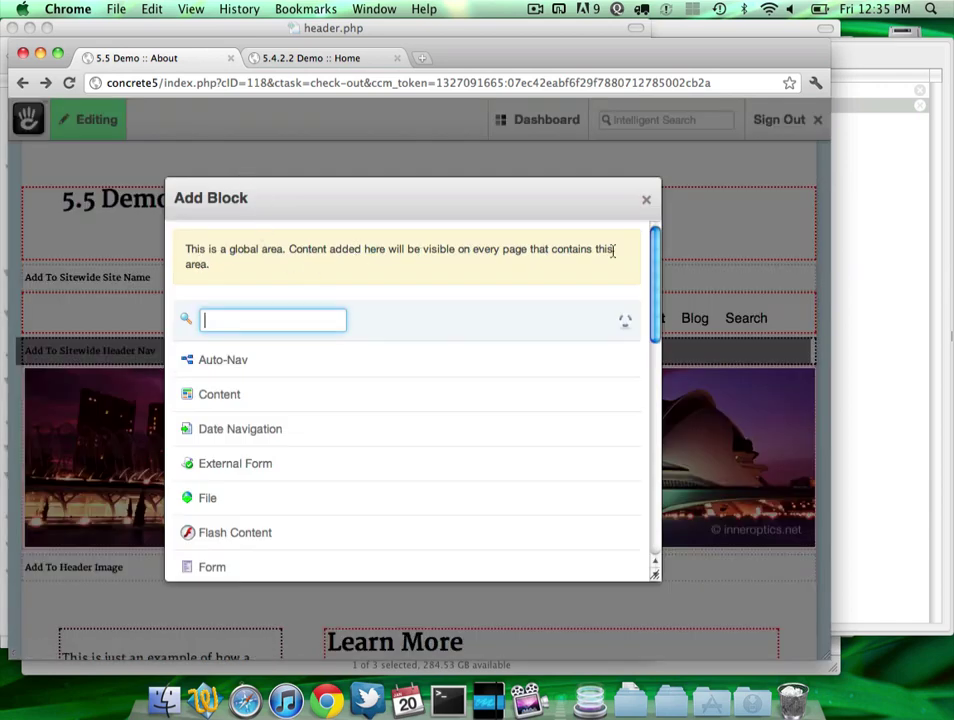
click(645, 200)
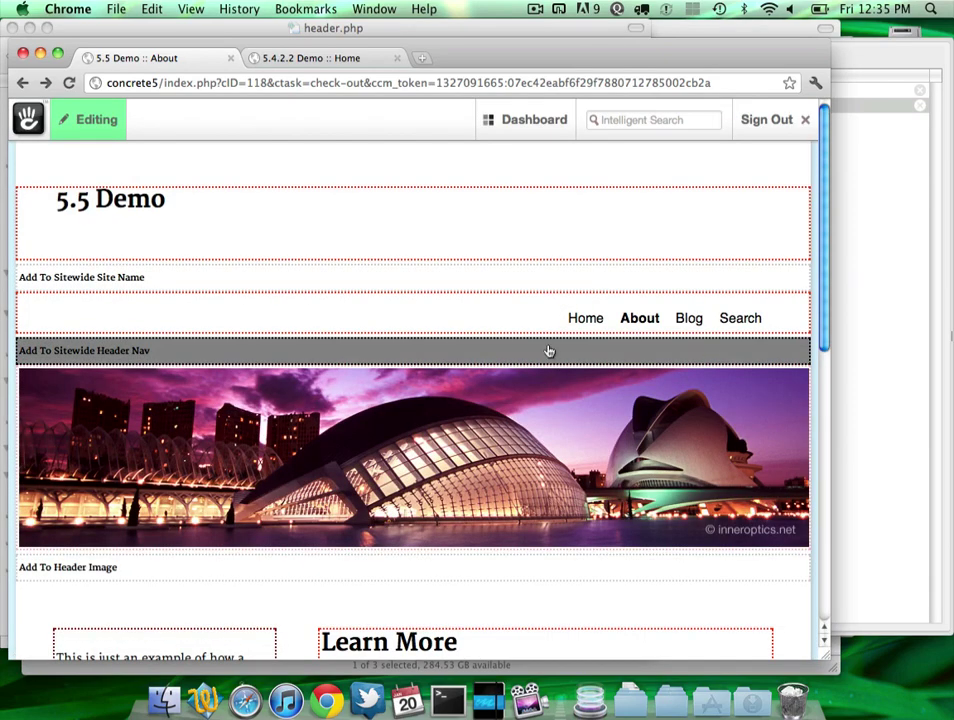
Step: Open the Site Name global area from the dashboard's Stacks page
mouse_move(560, 128)
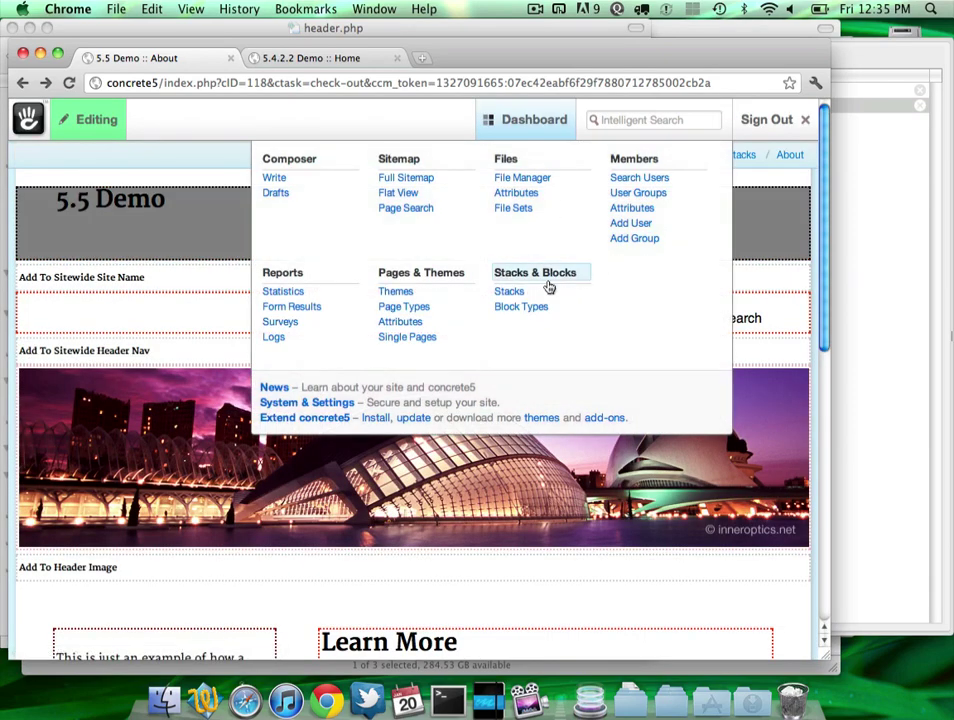
click(510, 291)
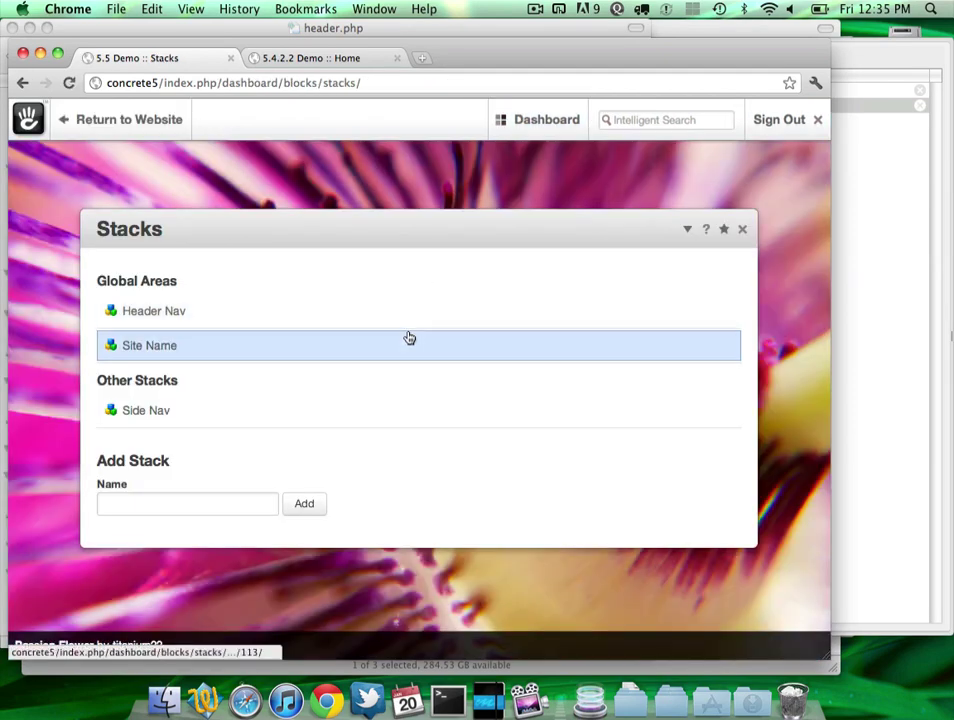
click(409, 338)
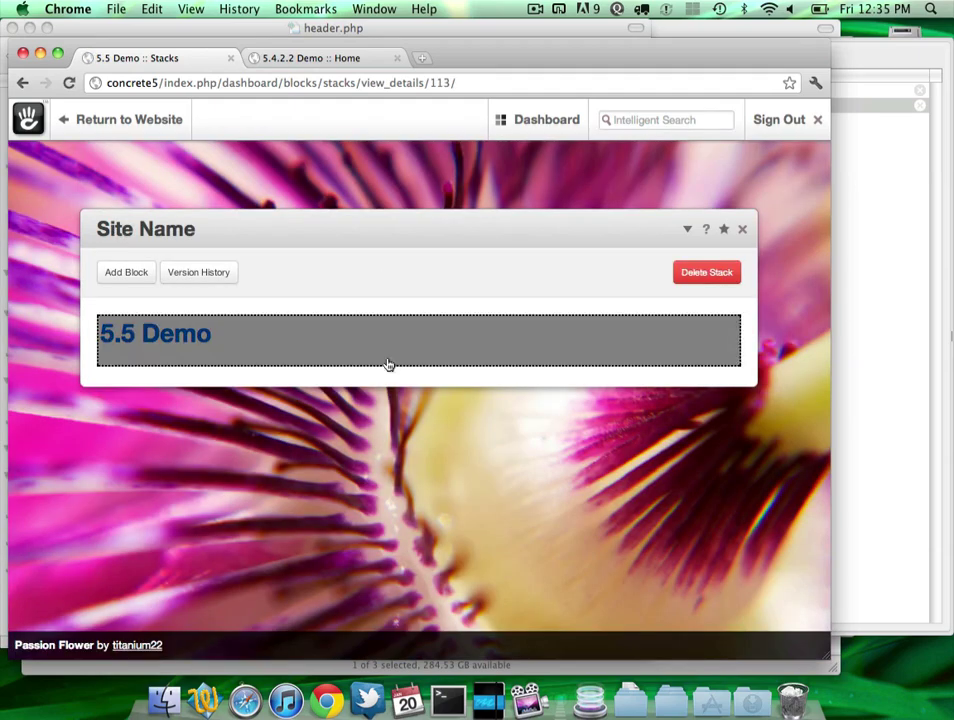
Step: Set the navigation block in the Header Nav global area to the Breadcrumb custom template and approve the changes
key(super+bracketleft)
click(390, 311)
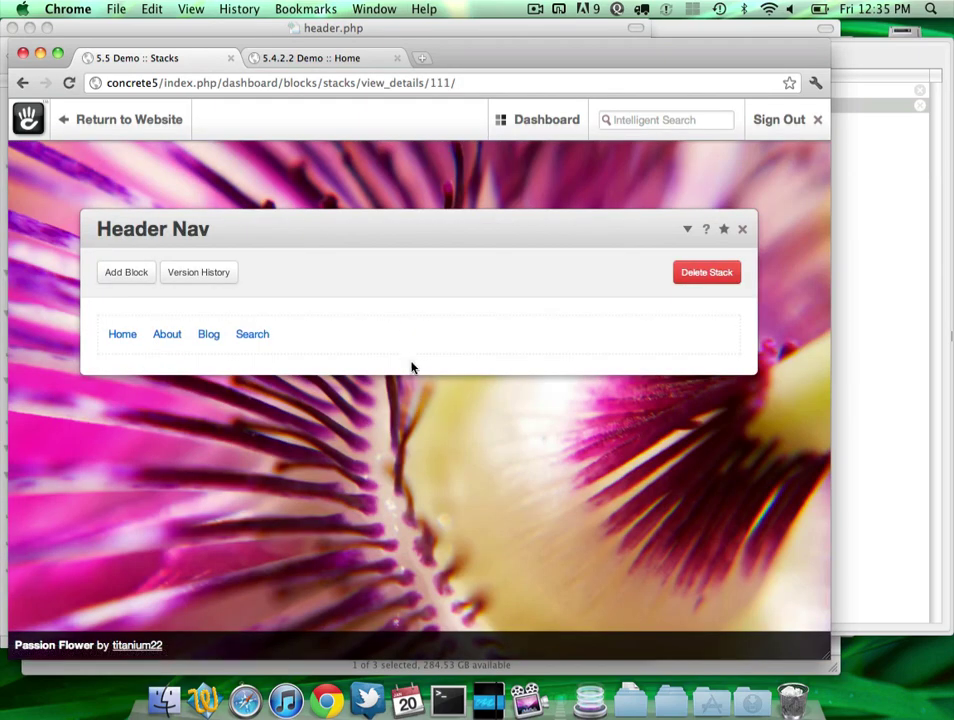
click(409, 351)
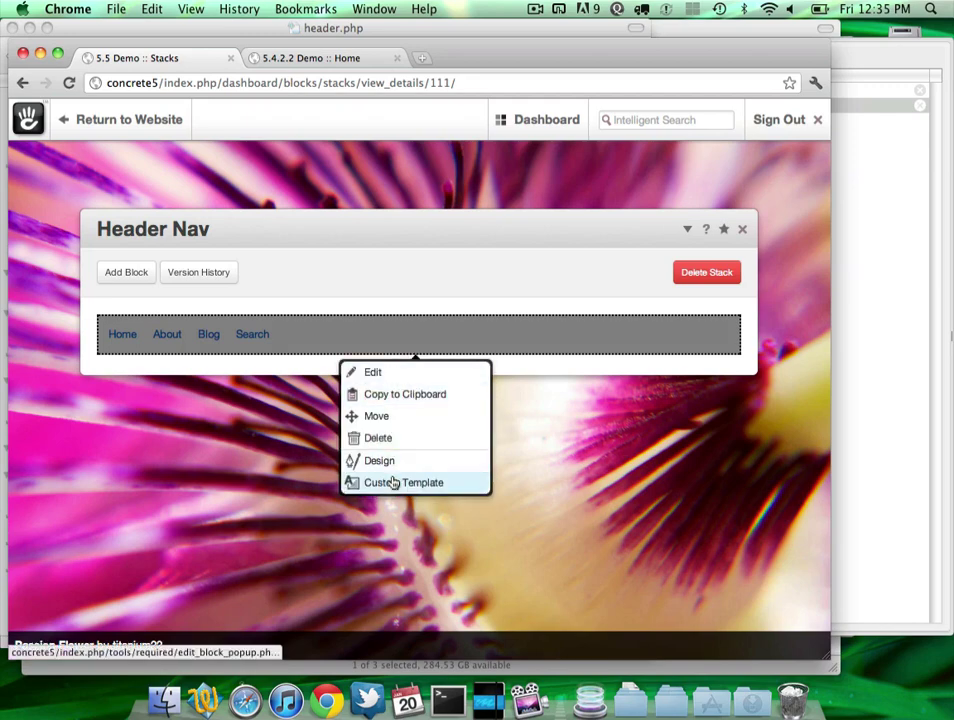
click(390, 483)
click(390, 330)
click(389, 346)
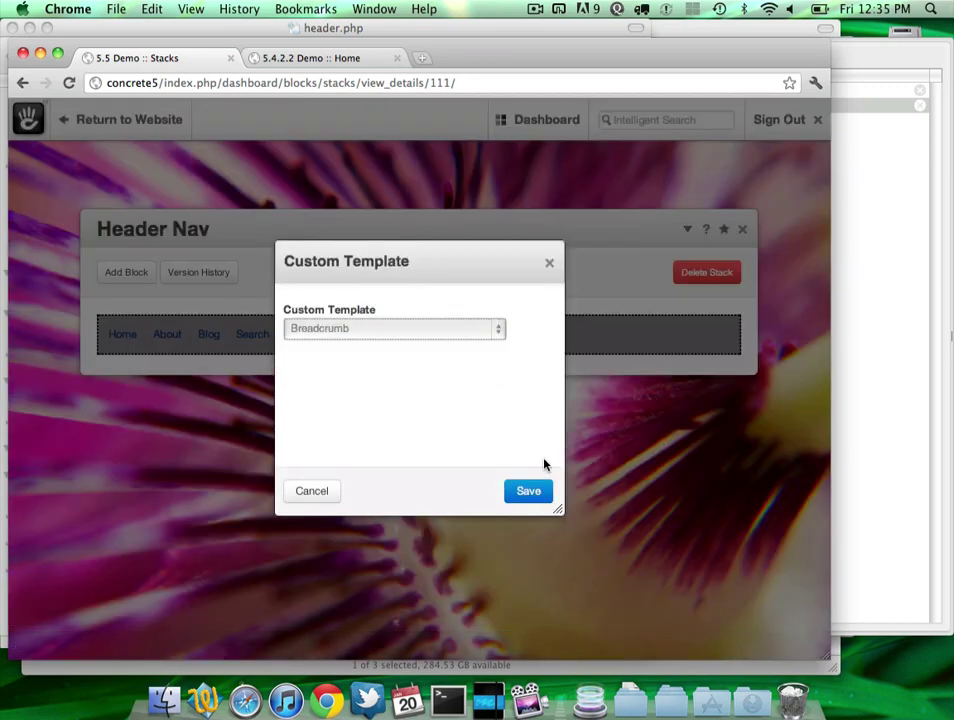
click(531, 490)
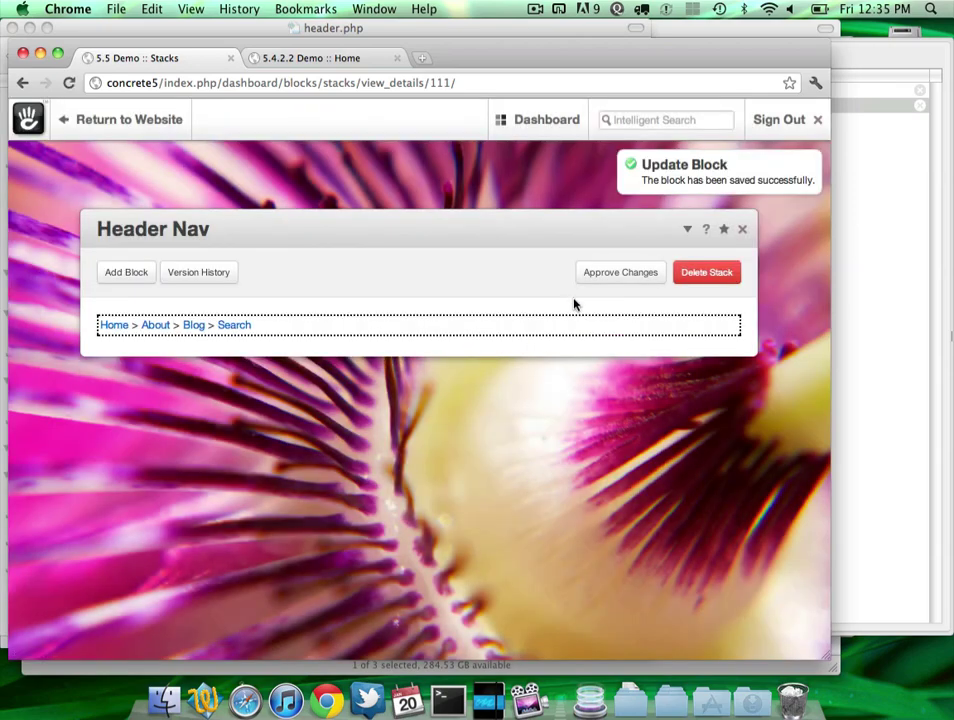
click(603, 279)
Step: Return to the website from the dashboard and exit edit mode on the About page
click(121, 120)
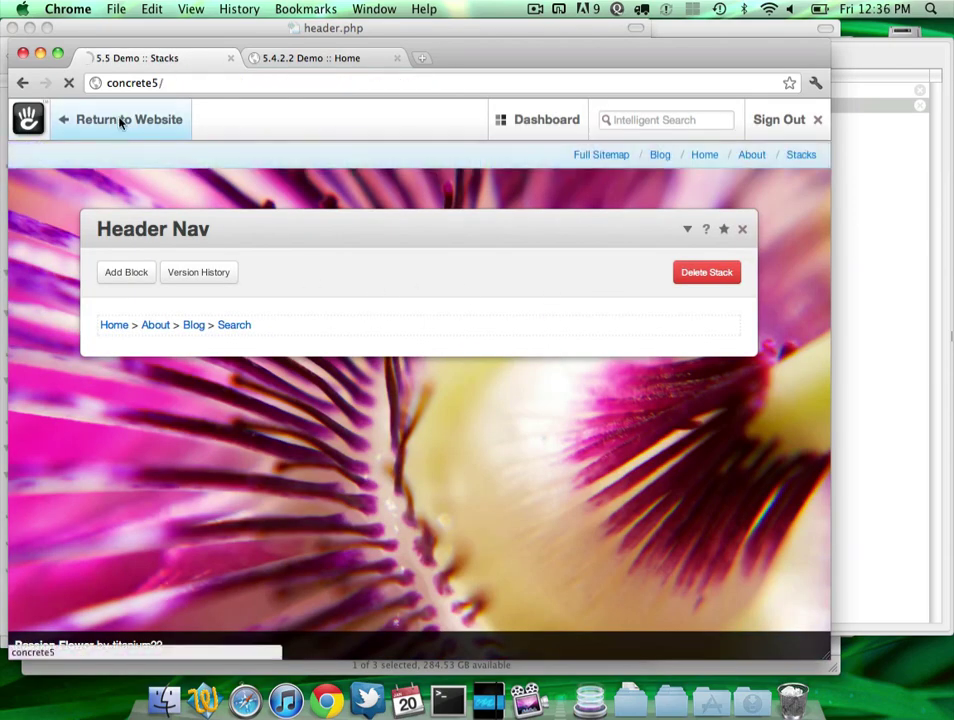
click(218, 205)
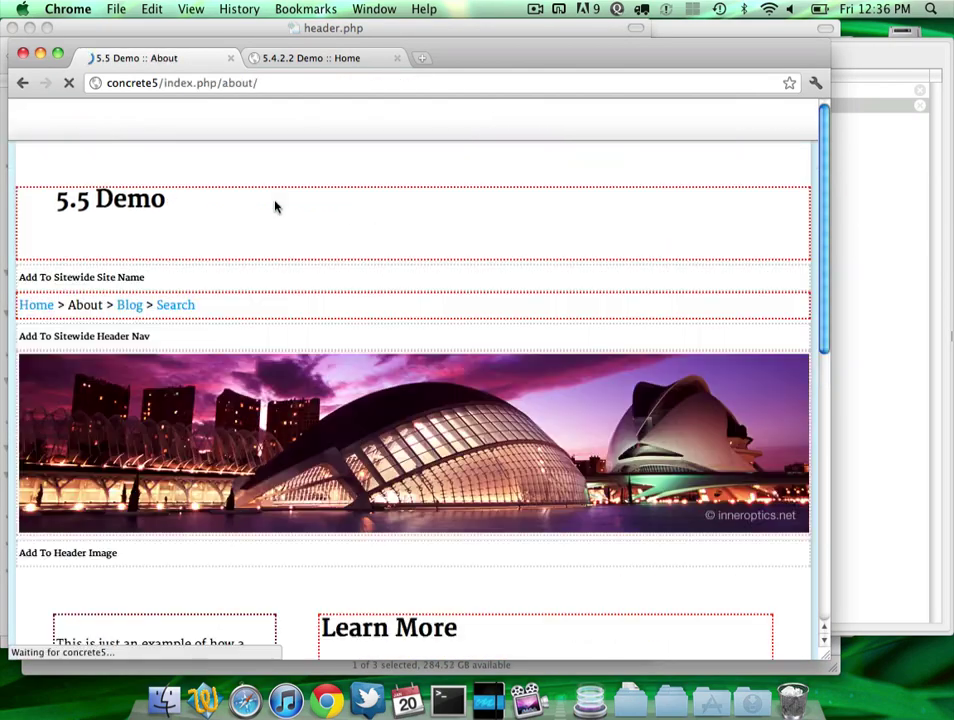
click(104, 122)
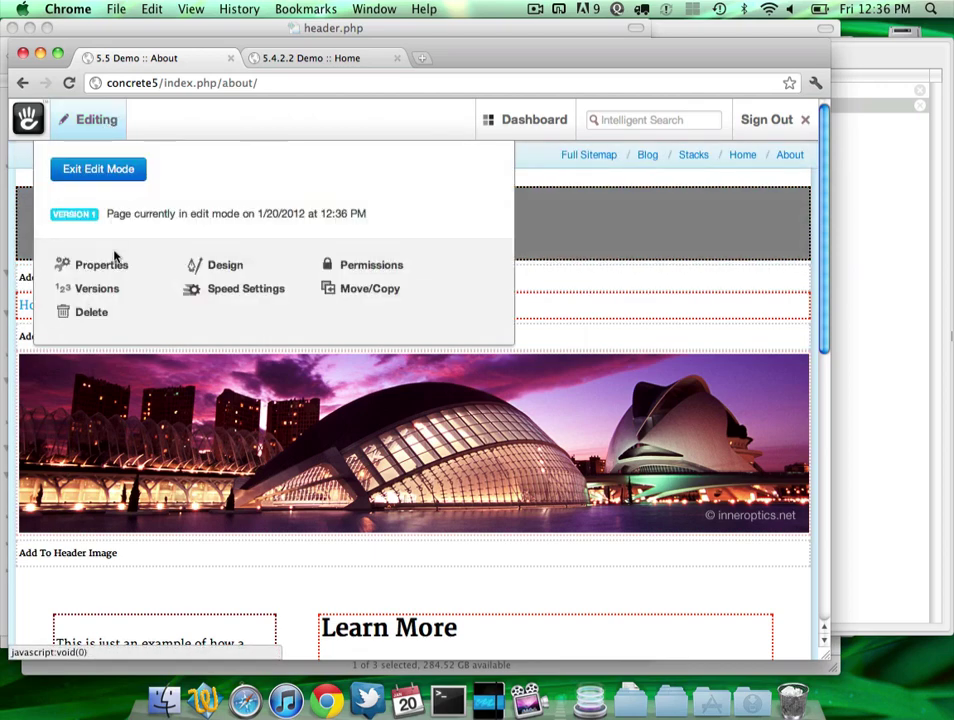
click(118, 169)
Step: Check the header navigation on the Blog and About pages, and open the About page's editing options
click(268, 200)
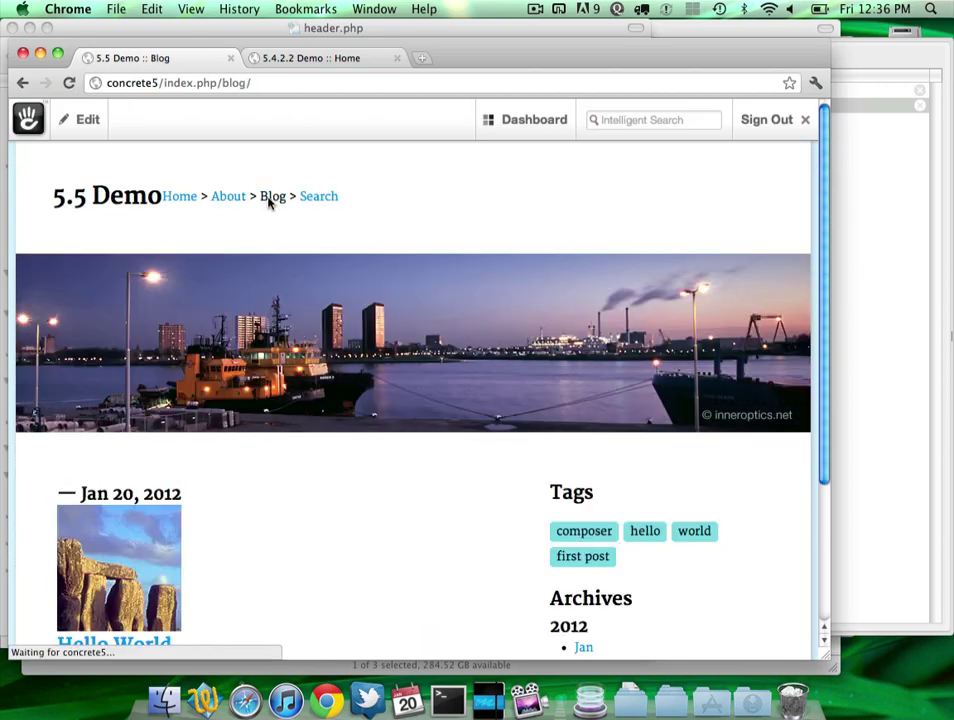
click(233, 200)
click(80, 120)
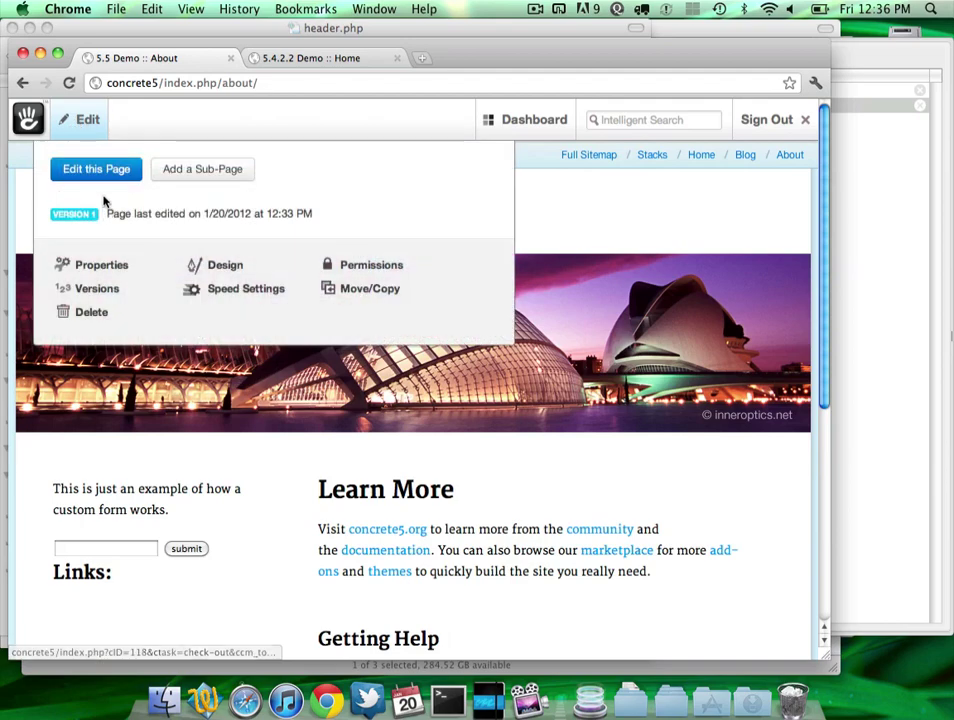
Step: In edit mode on the About page, set the sitewide header nav block's custom template to Header Menu and publish the edits
click(100, 170)
click(175, 304)
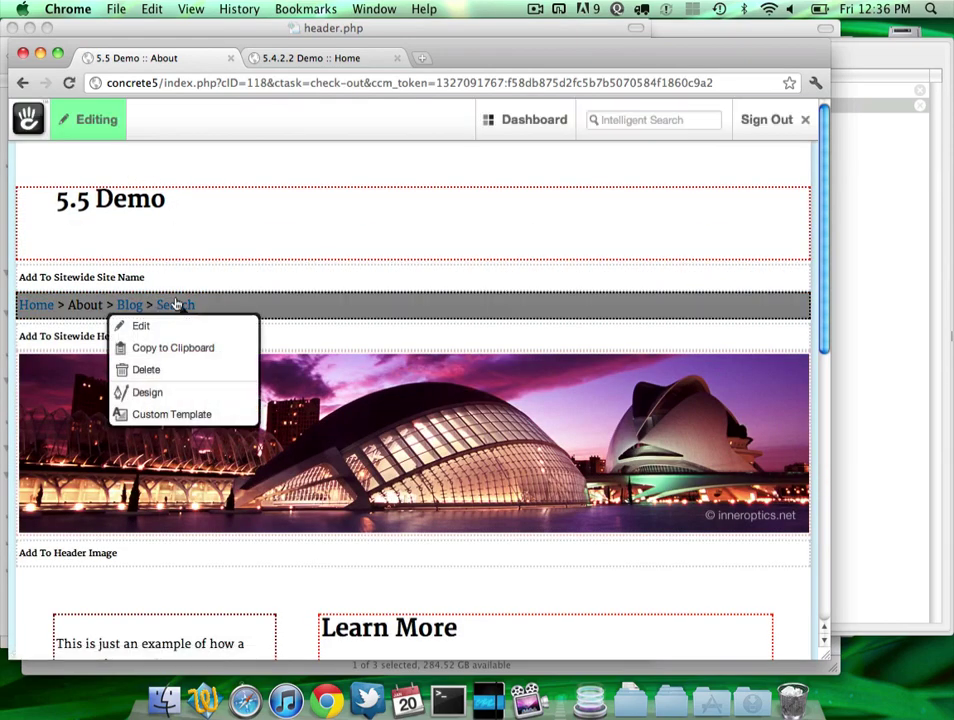
click(177, 414)
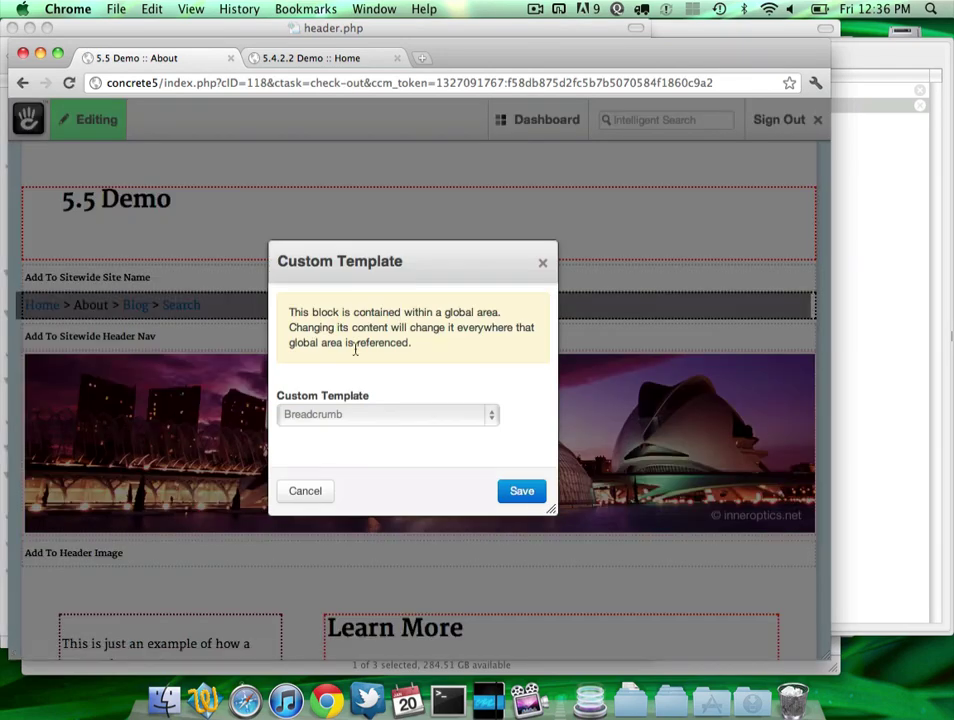
click(356, 416)
click(362, 435)
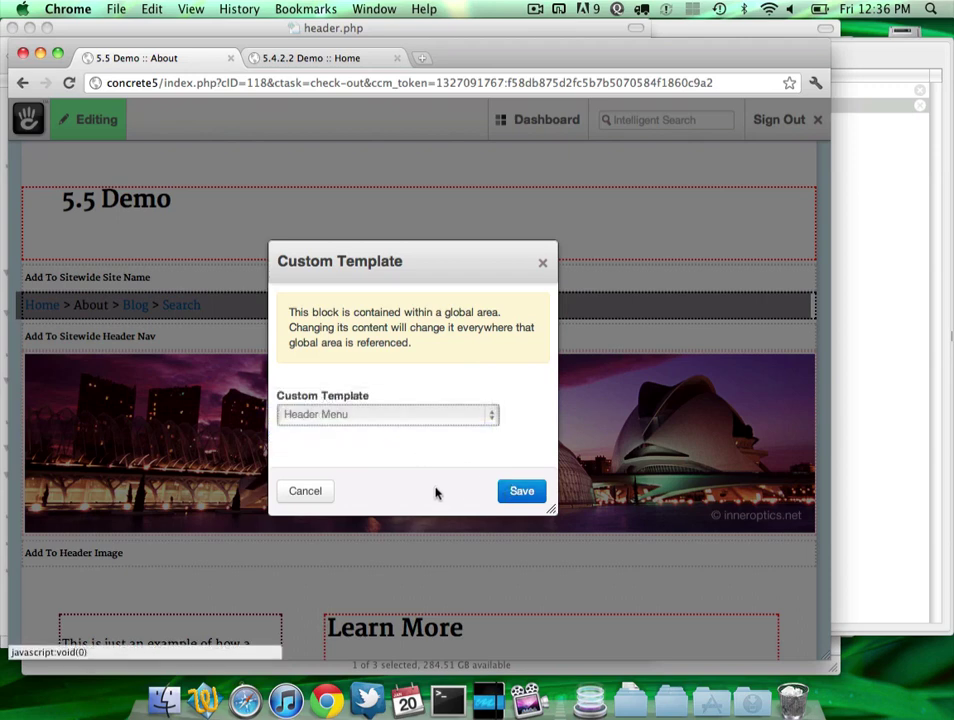
click(518, 491)
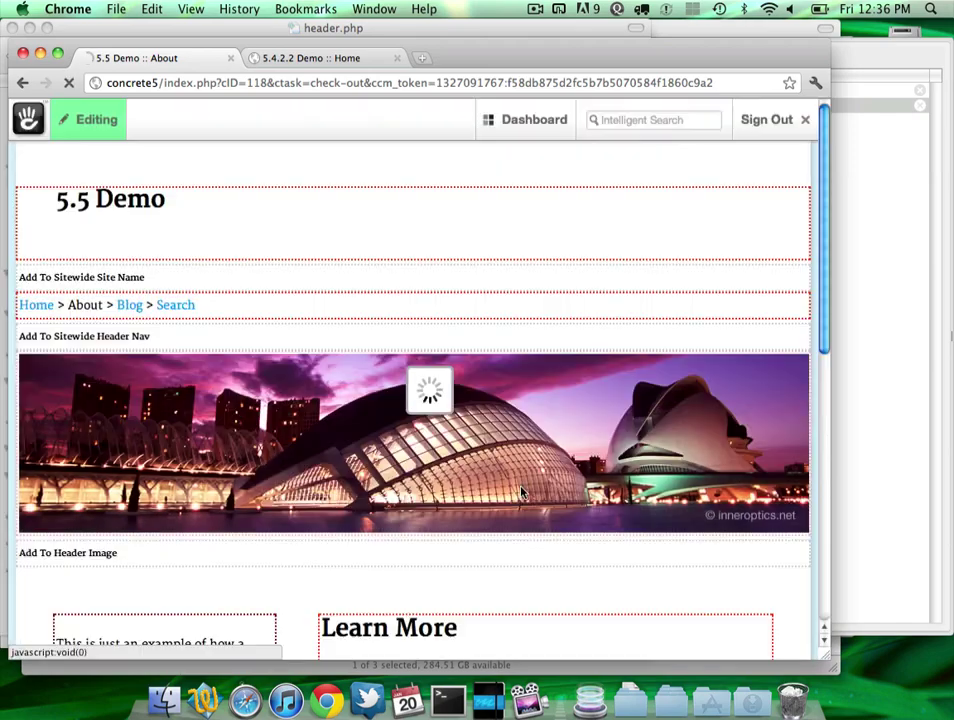
click(96, 122)
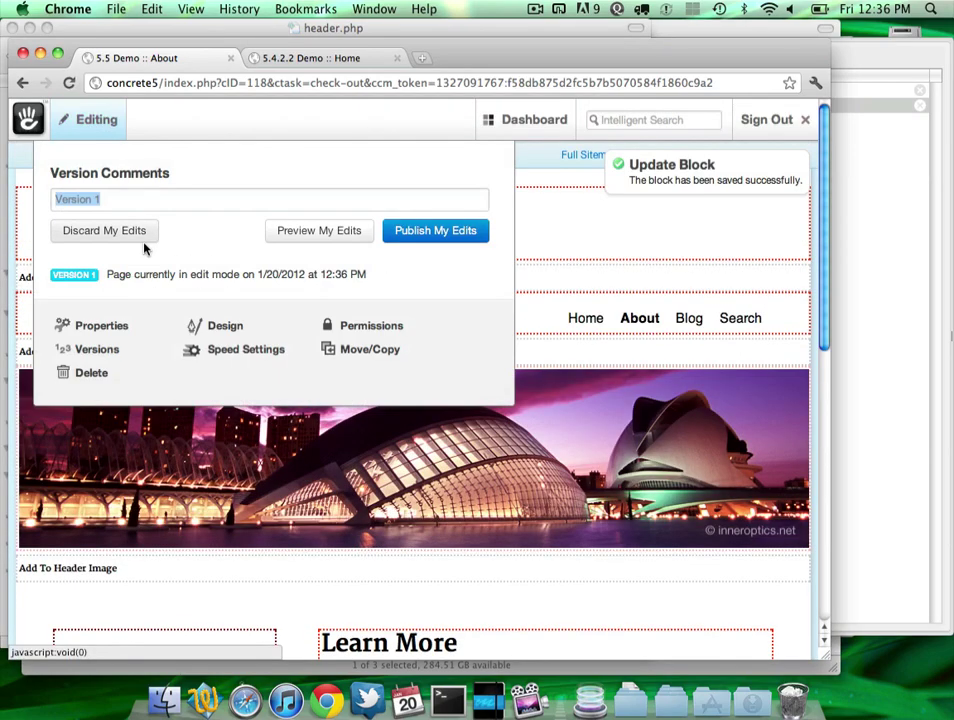
click(421, 230)
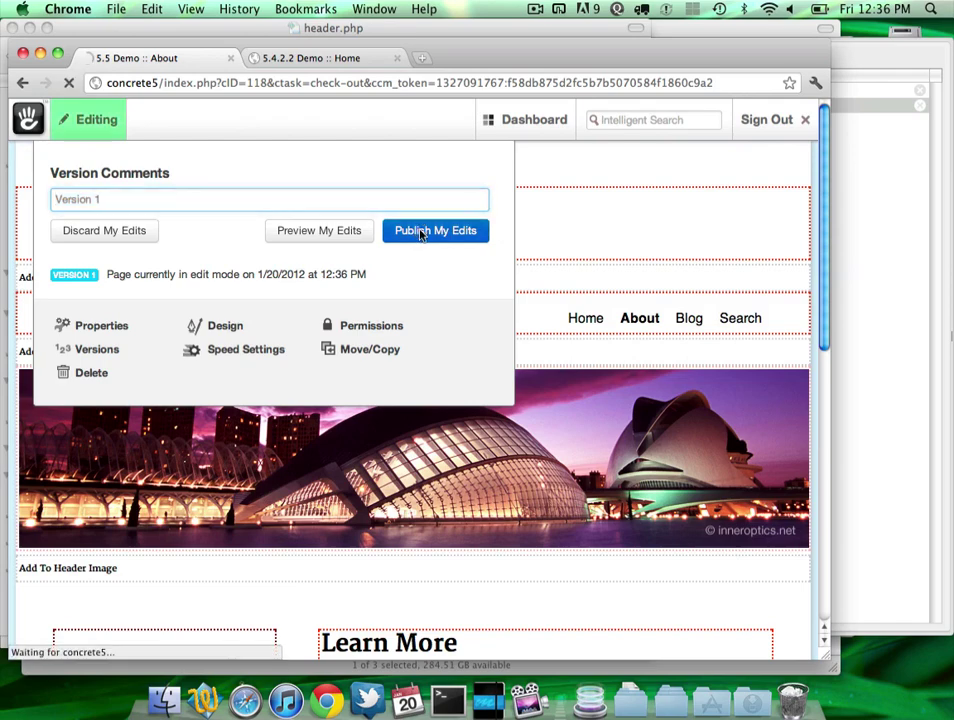
Step: Visit the Home, Blog and Search pages to check the header navigation on each
click(592, 212)
click(692, 209)
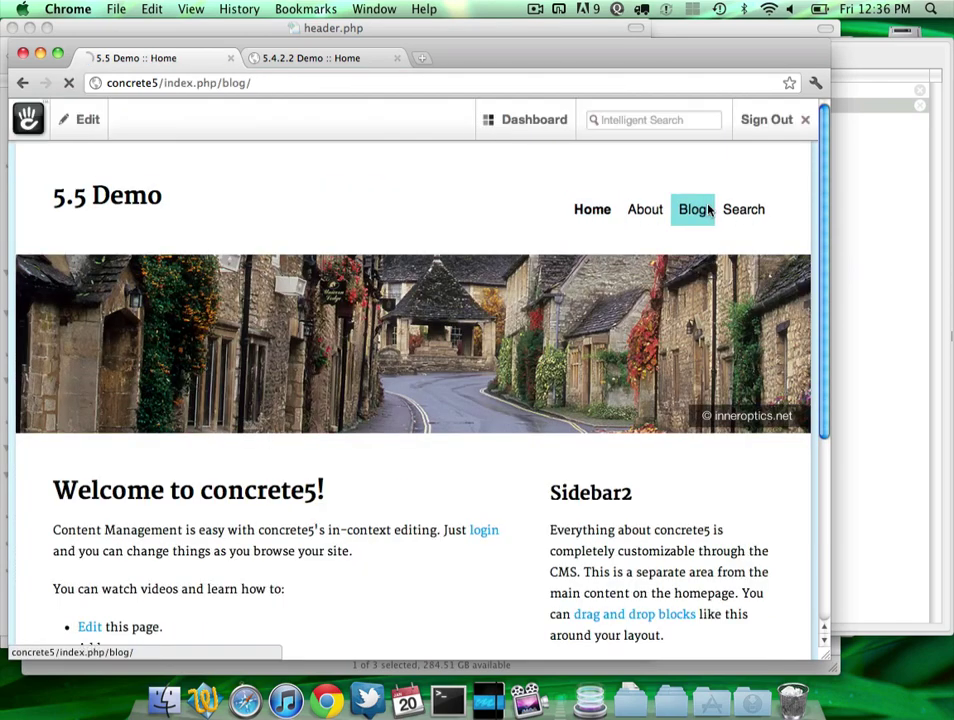
click(741, 209)
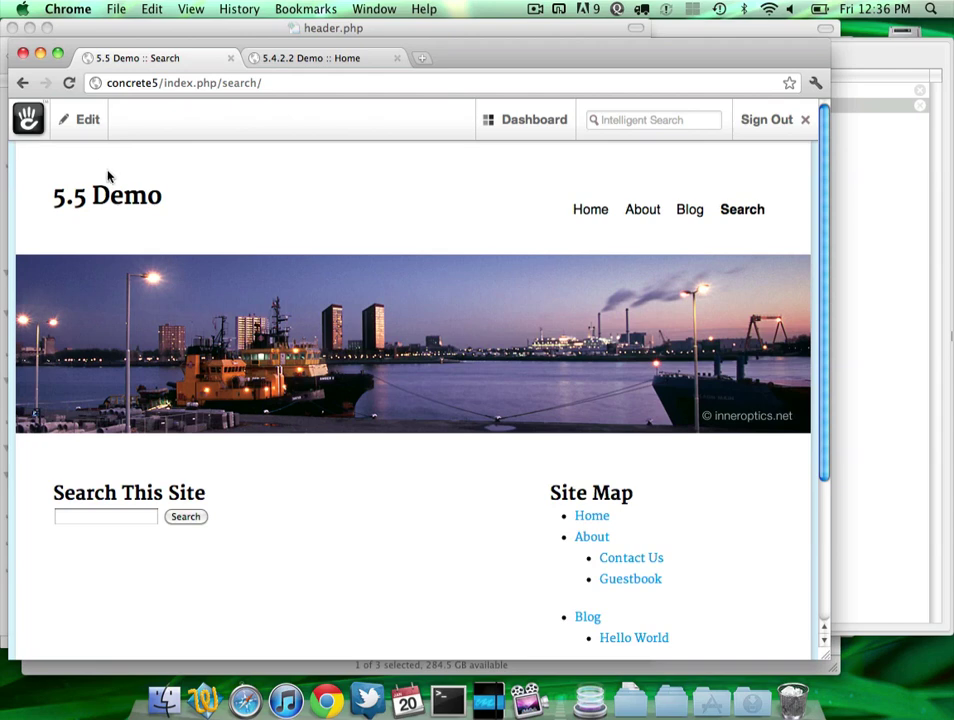
Step: Put the Search page in edit mode and delete the 5.5 Demo heading from the sitewide site name block
mouse_move(276, 133)
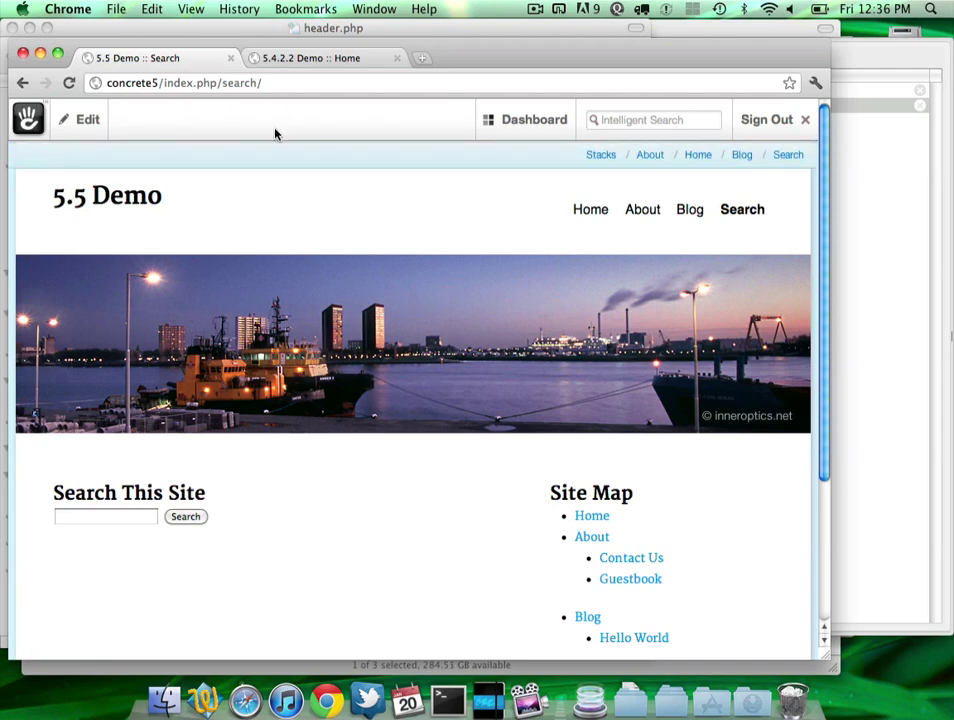
click(96, 130)
click(100, 168)
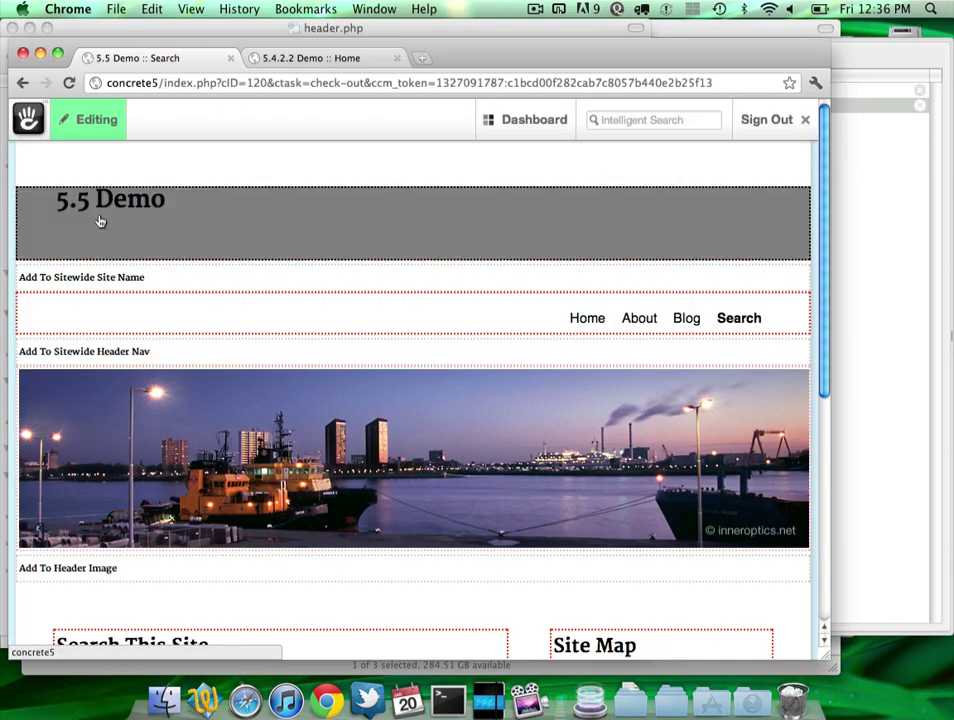
click(102, 220)
click(109, 249)
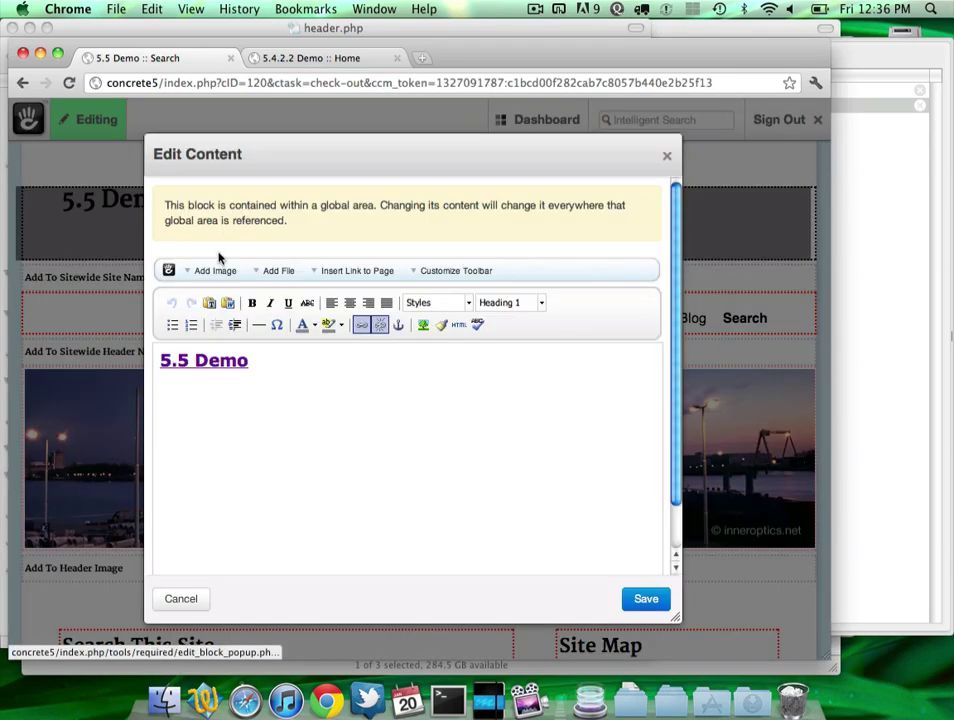
triple_click(247, 362)
text(5.5)
key(BackSpace)
key(BackSpace)
key(BackSpace)
key(BackSpace)
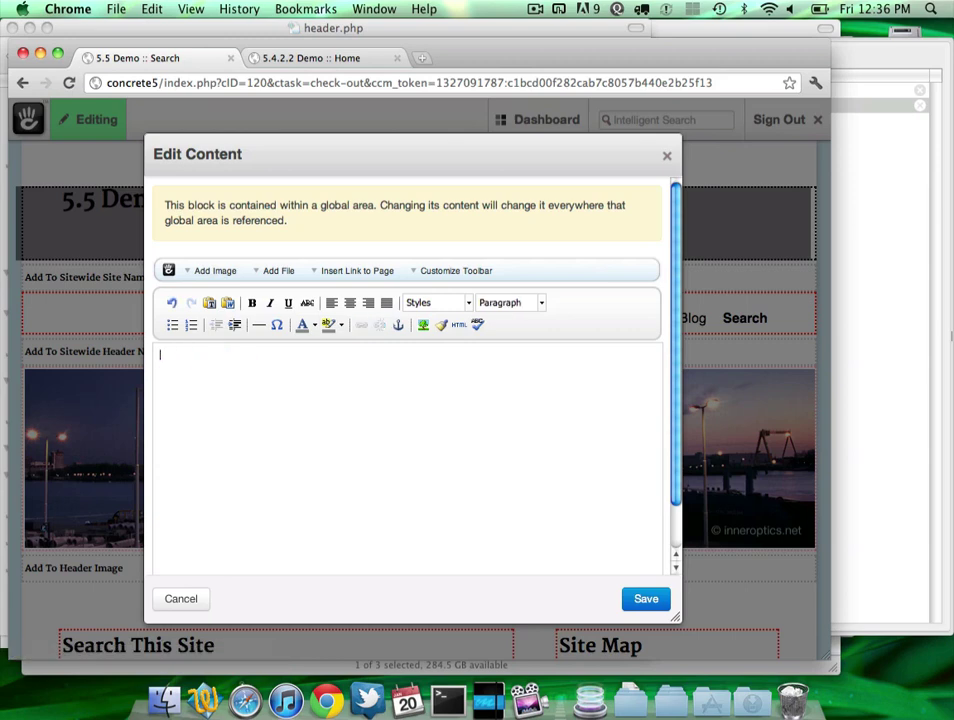
Step: Insert the image europe_valencia_hemispheric.jpg from the File Manager into the site name block
click(237, 277)
click(375, 345)
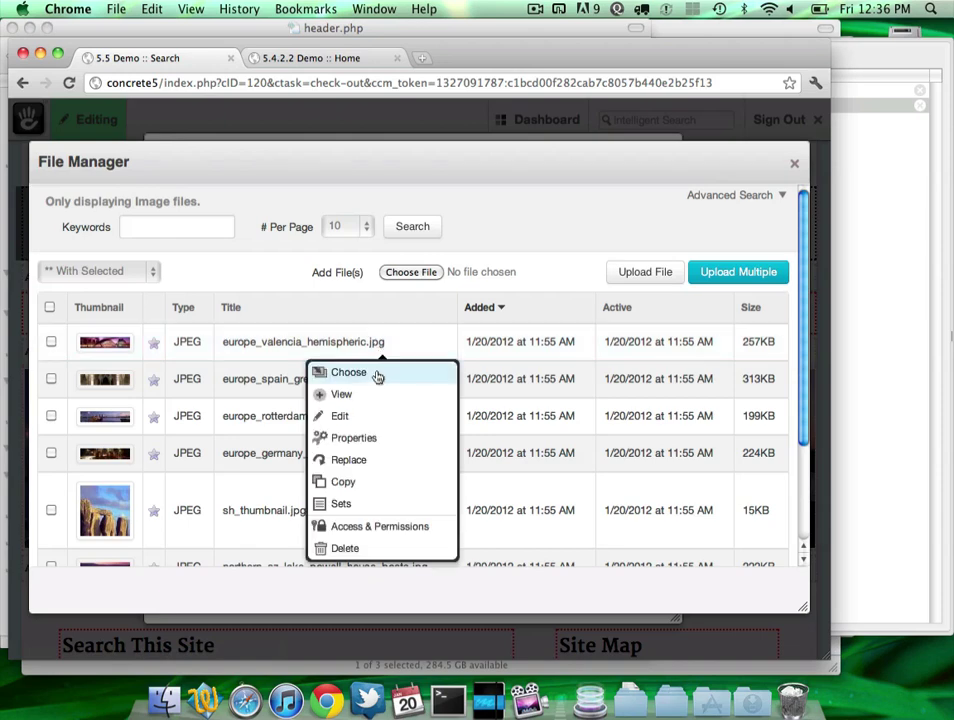
click(377, 374)
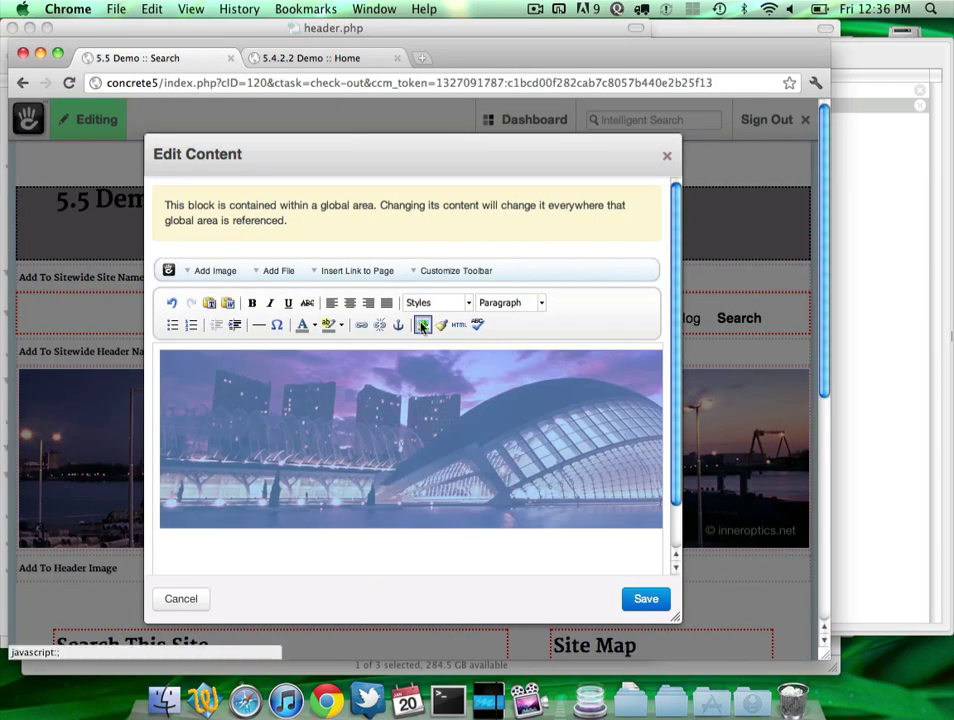
Step: Set the inserted image's width to 200 px with its proportions constrained
click(422, 325)
click(362, 264)
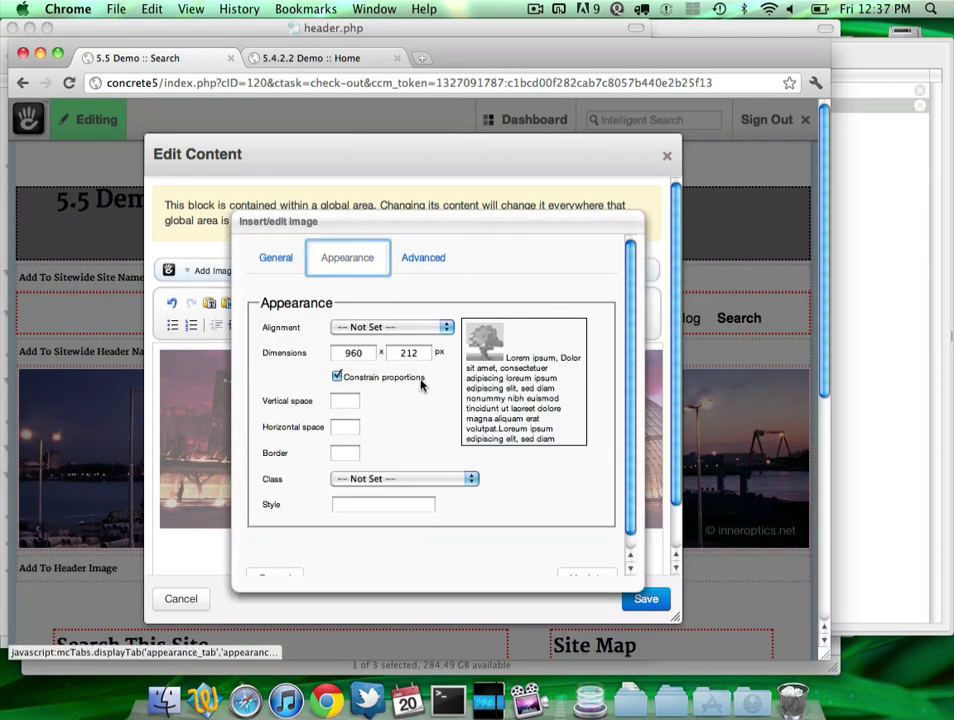
click(366, 356)
text(200)
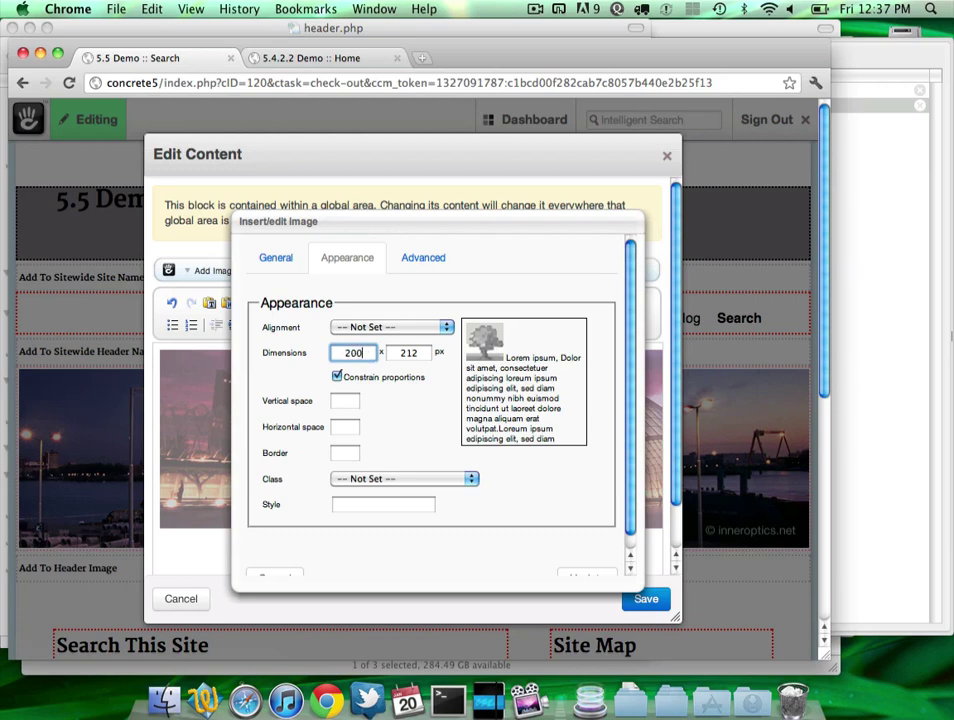
key(Tab)
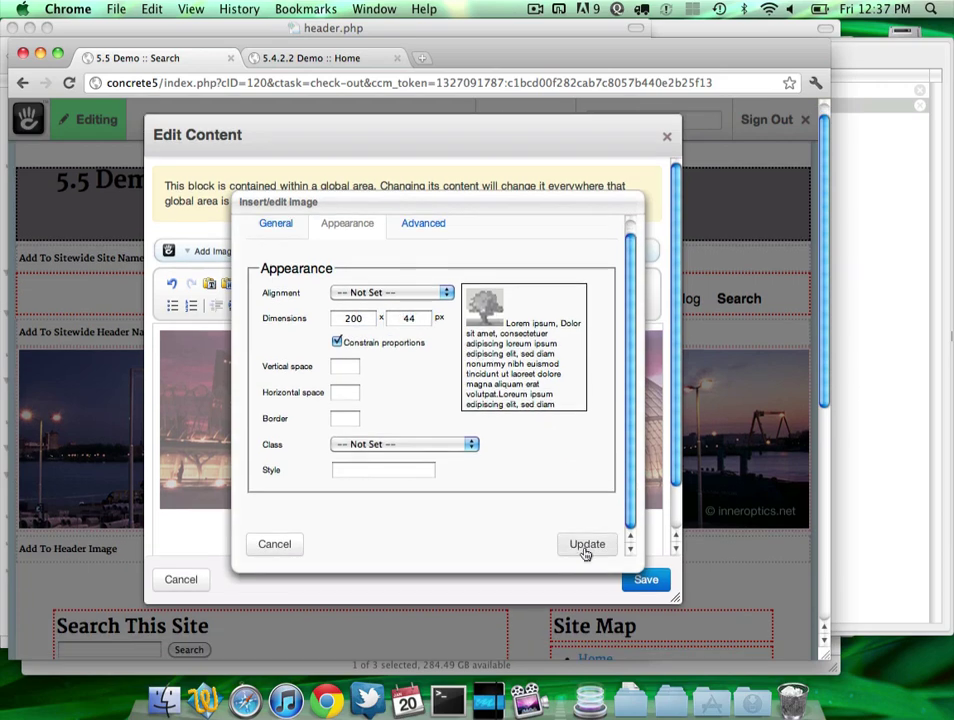
click(586, 554)
Step: Save the site name block and publish the Search page's edits
click(644, 586)
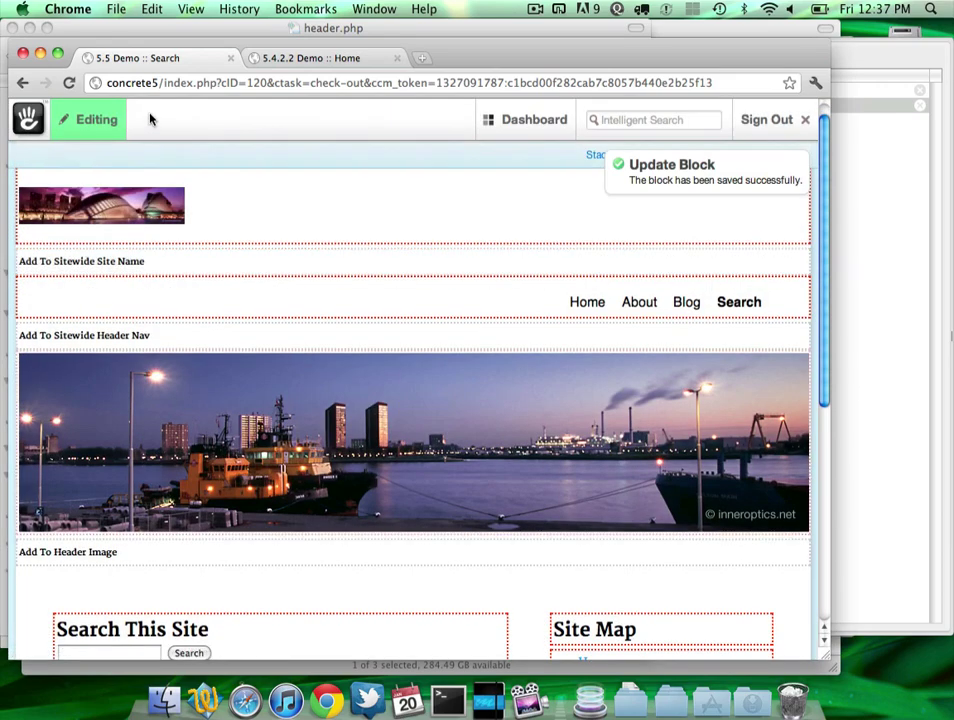
click(100, 122)
click(398, 232)
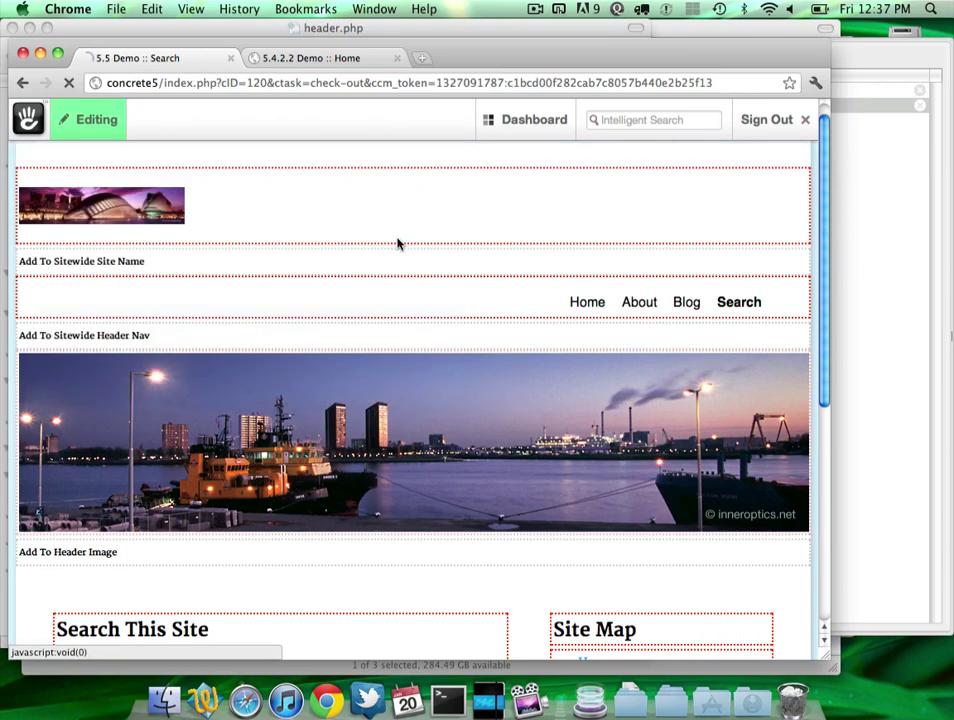
Step: Visit the Blog, About and Search pages to check which site name content their headers show
click(689, 212)
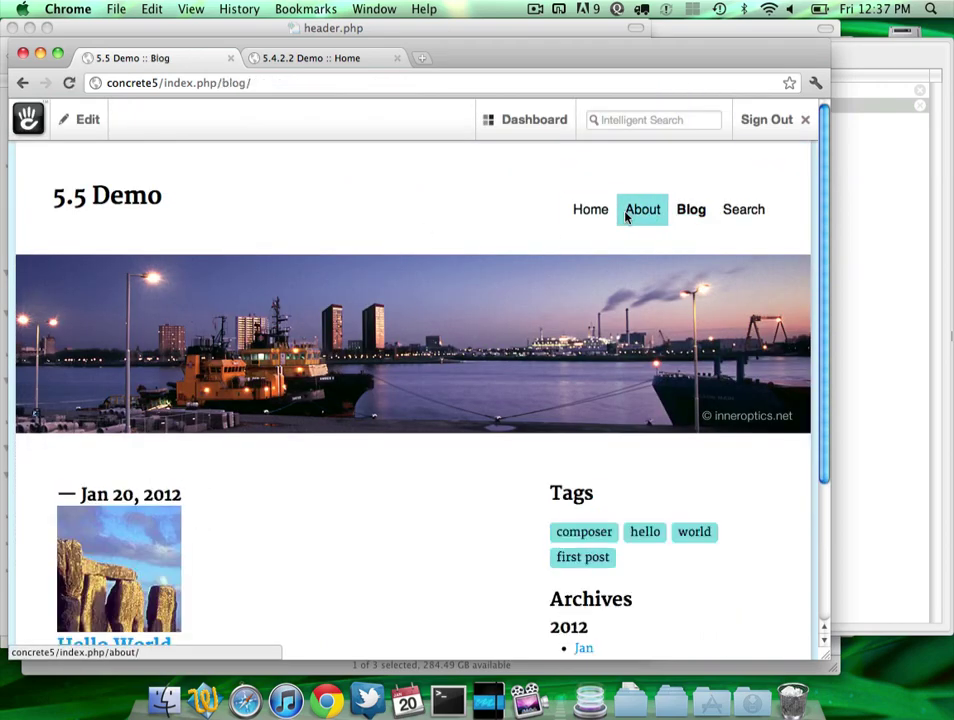
click(656, 213)
click(744, 212)
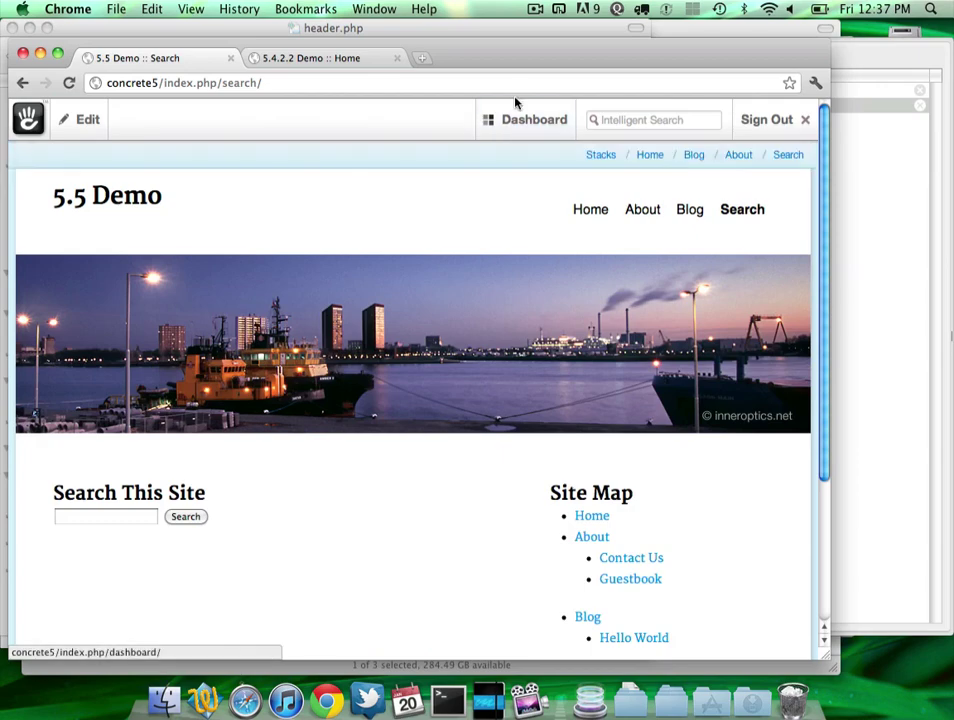
Step: View the content of the Site Name global area among the dashboard's stacks and return to the website
mouse_move(525, 125)
click(518, 296)
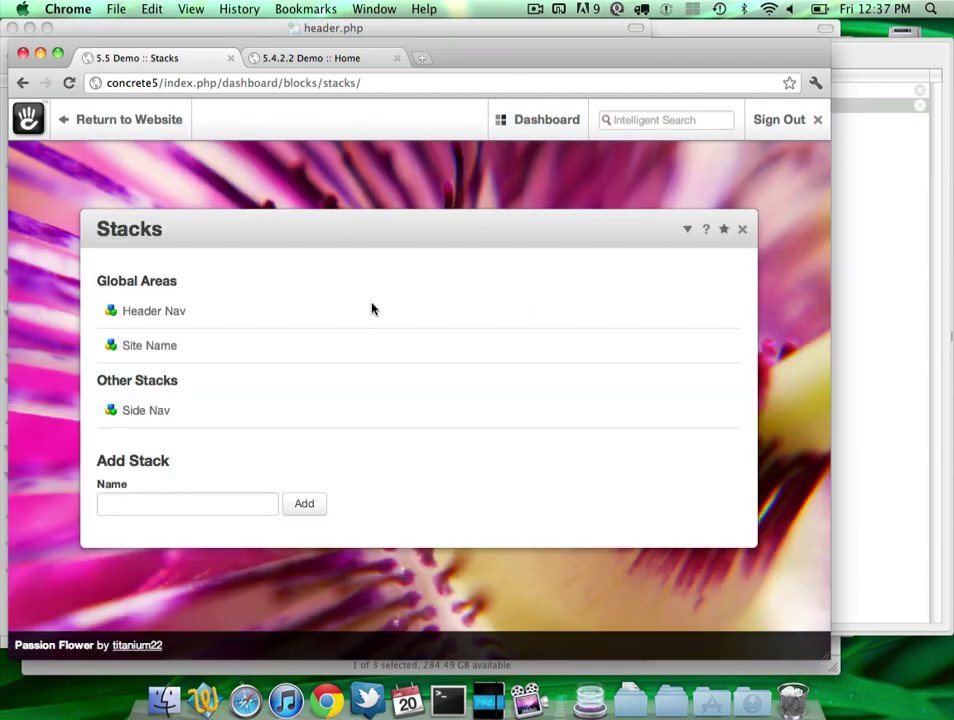
click(366, 336)
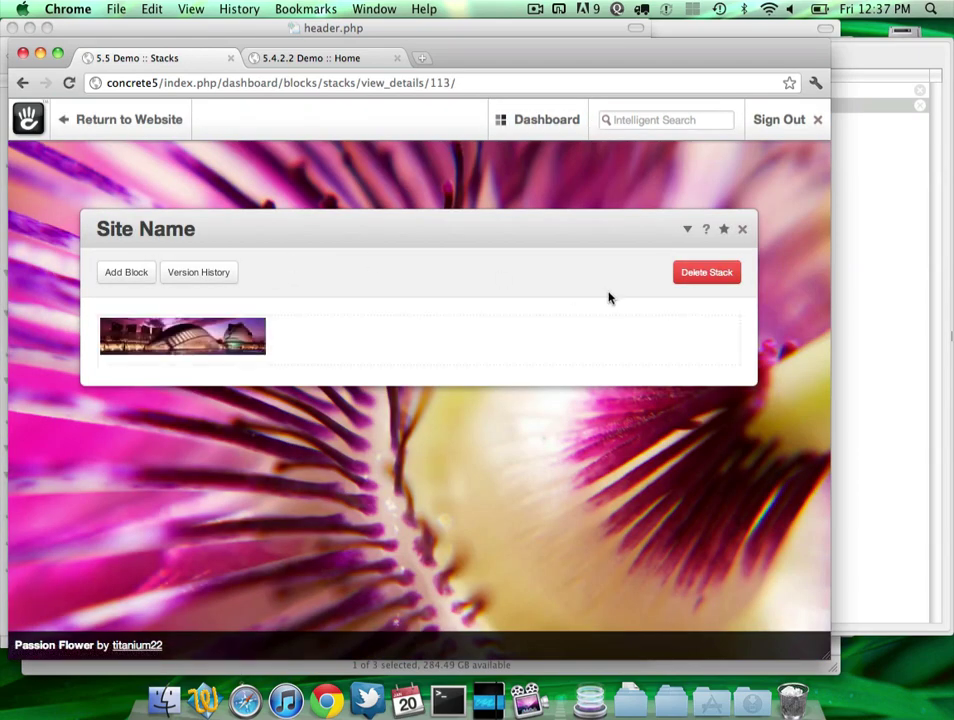
click(168, 132)
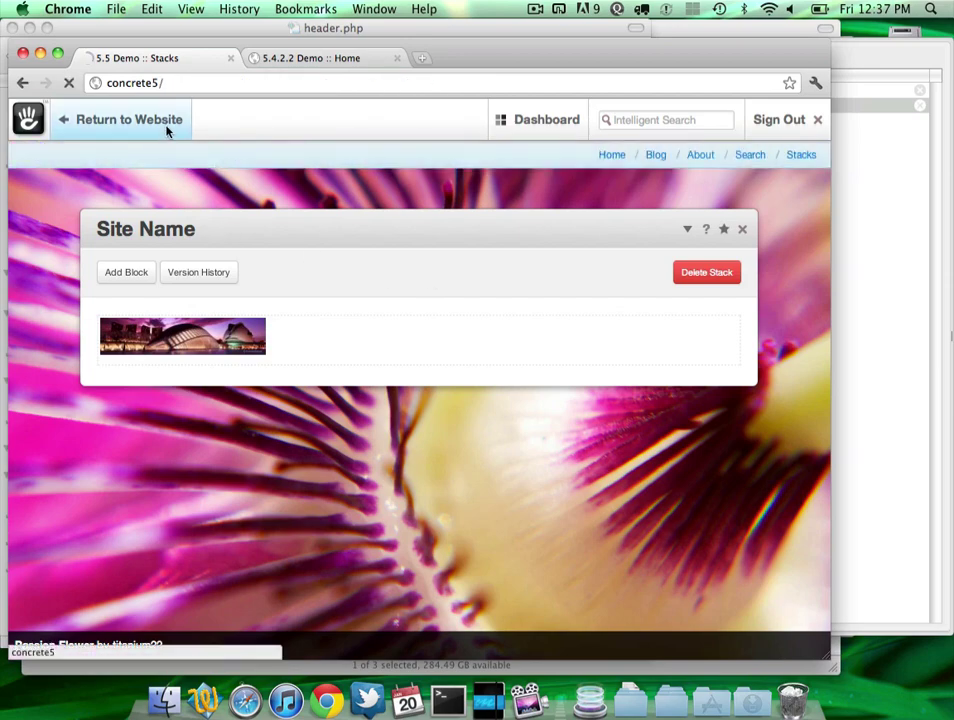
Step: Find Clear Cache by searching for "clear" and clear the site's cache
click(673, 120)
text(clear)
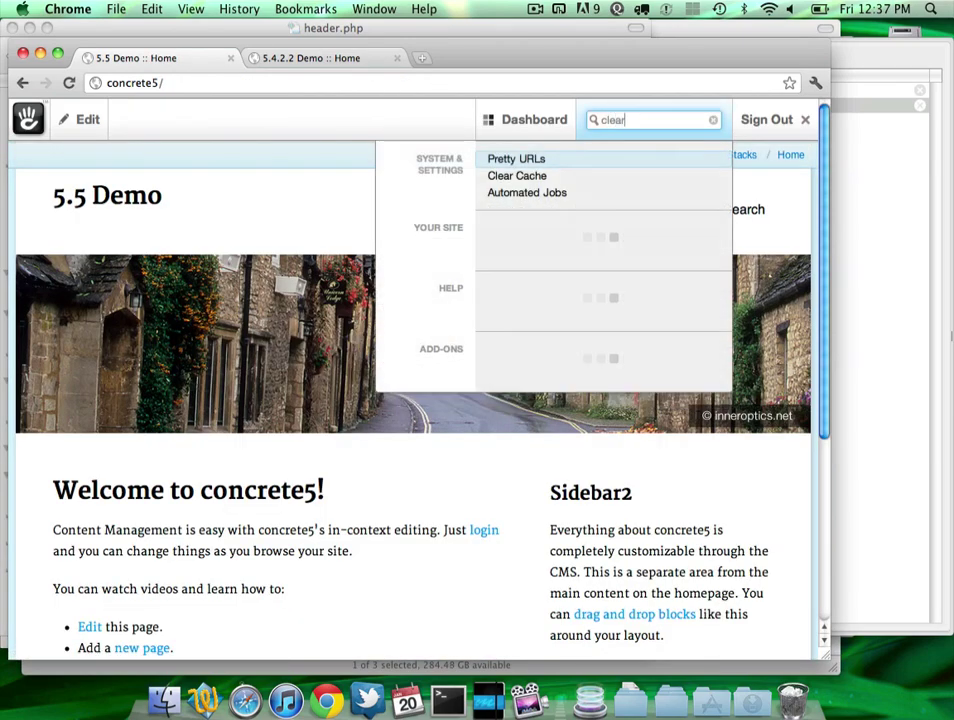
key(Down)
key(Return)
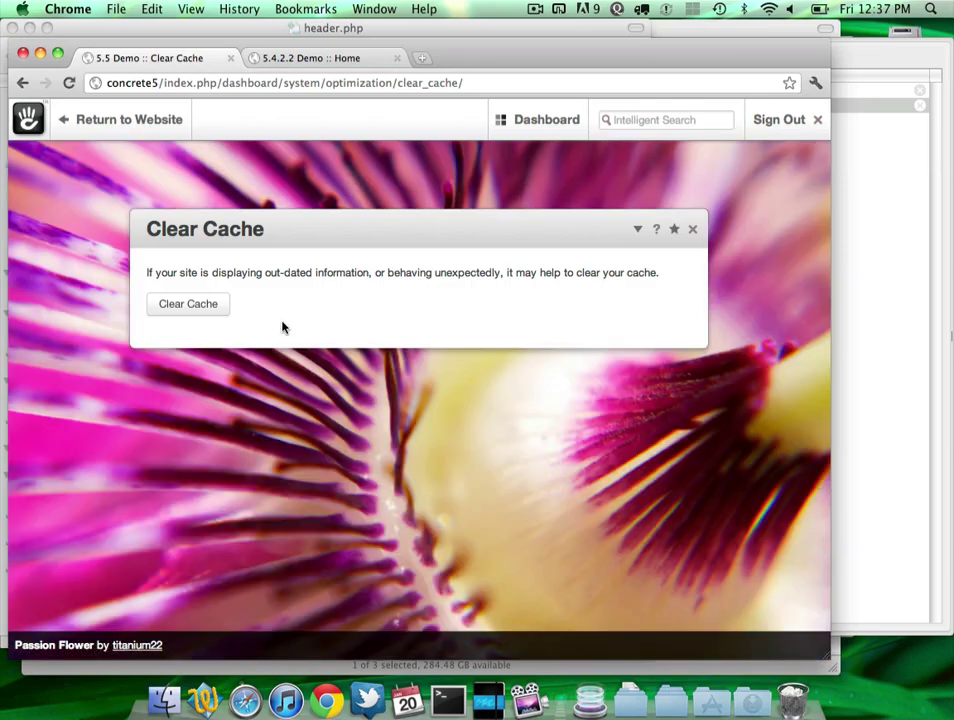
click(204, 303)
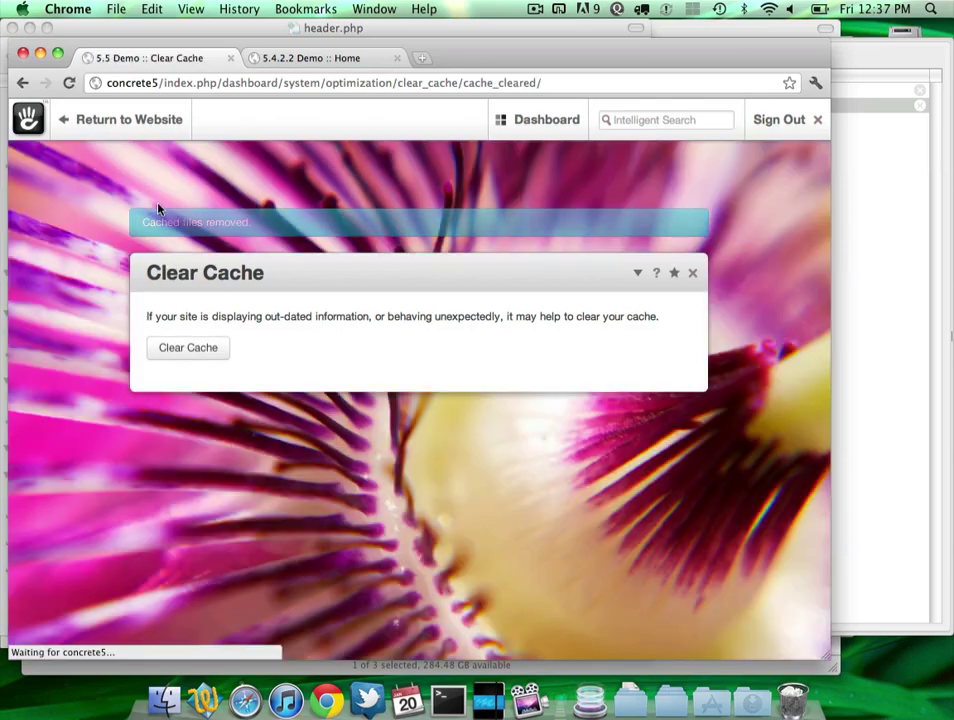
Step: Return to the website and check the header image and navigation on the About, Blog and Home pages
click(135, 119)
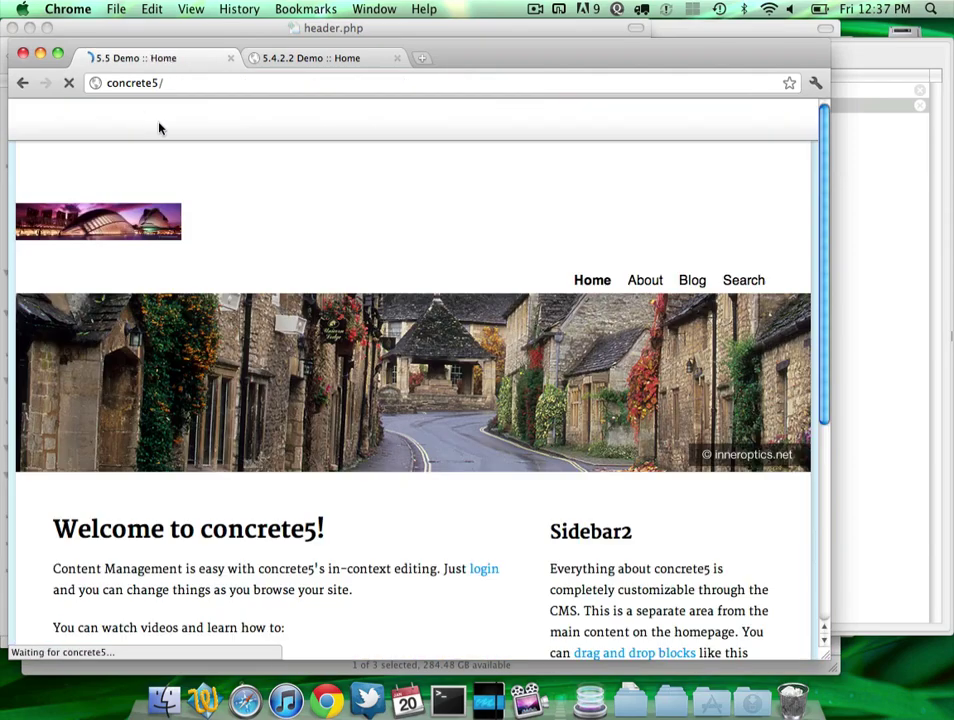
click(638, 276)
click(690, 280)
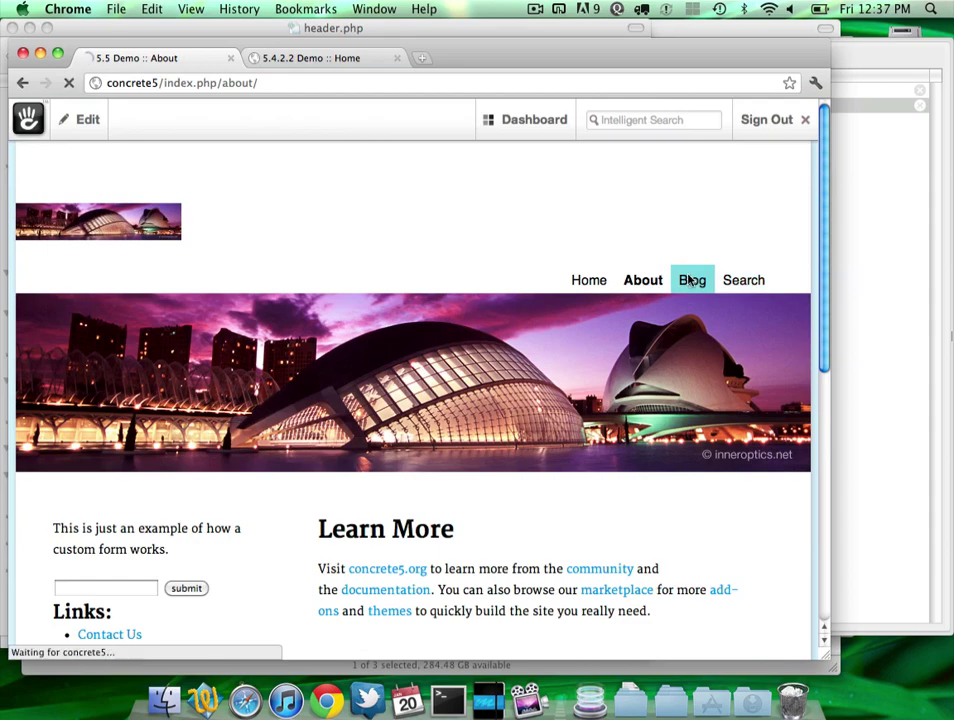
click(575, 284)
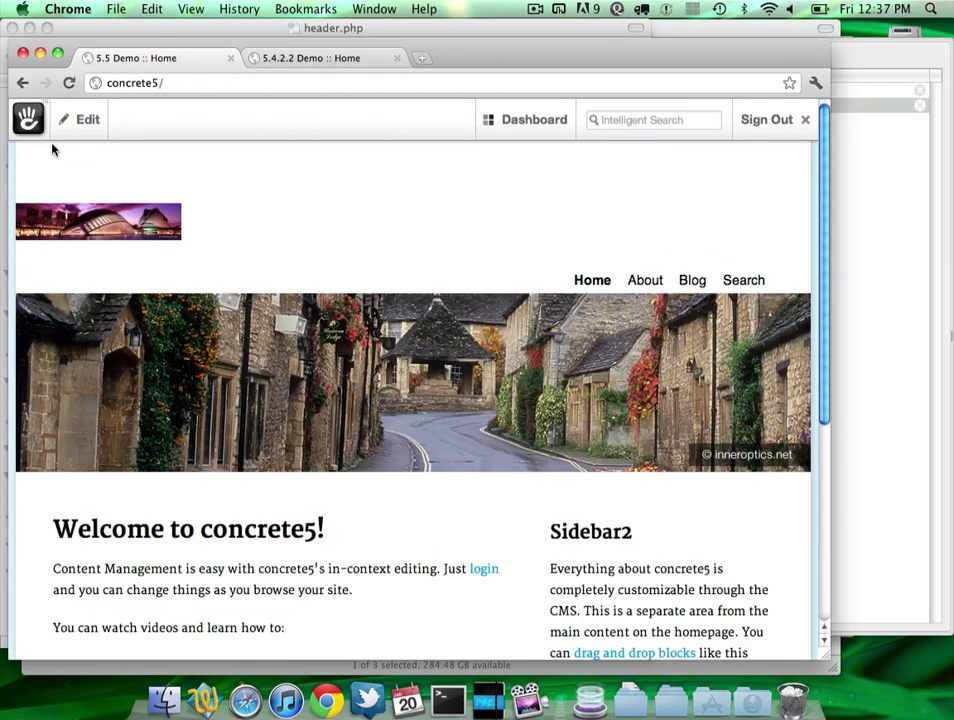
click(84, 121)
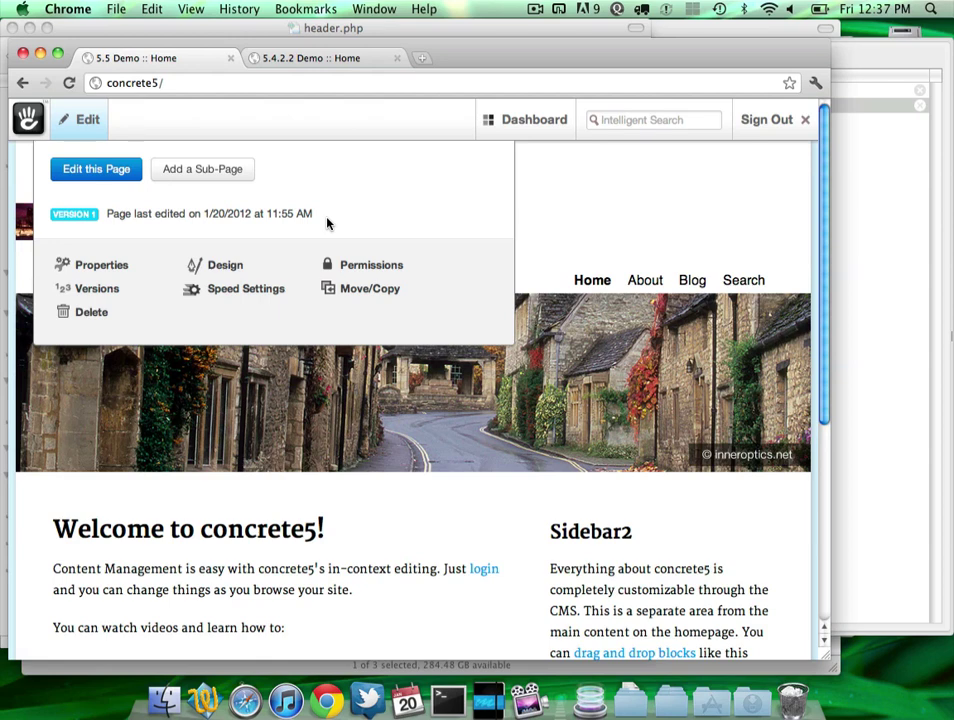
click(545, 224)
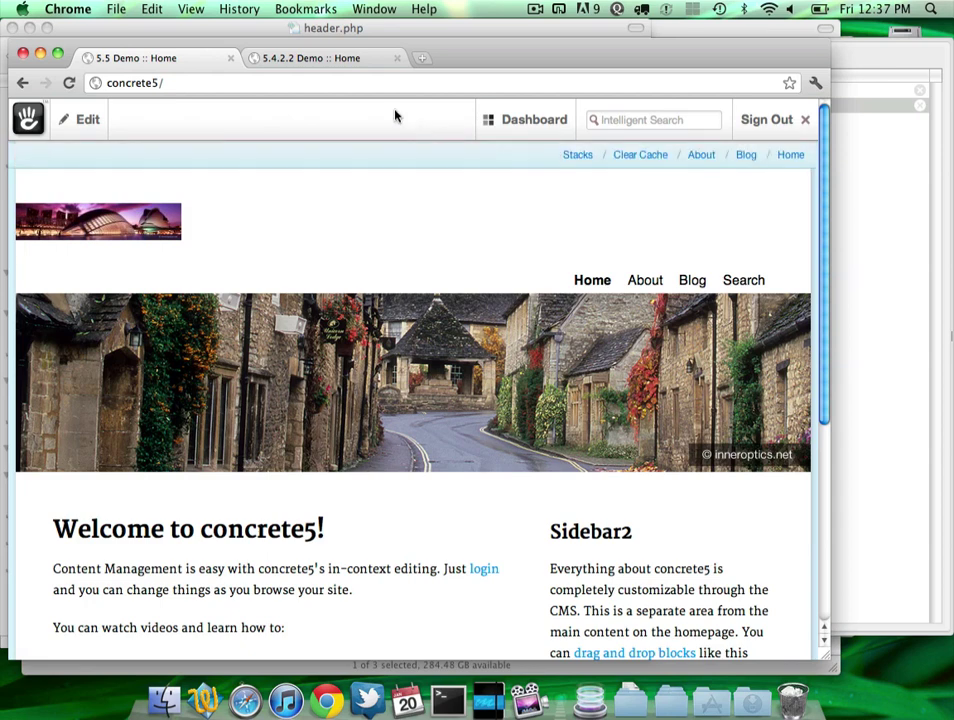
click(335, 88)
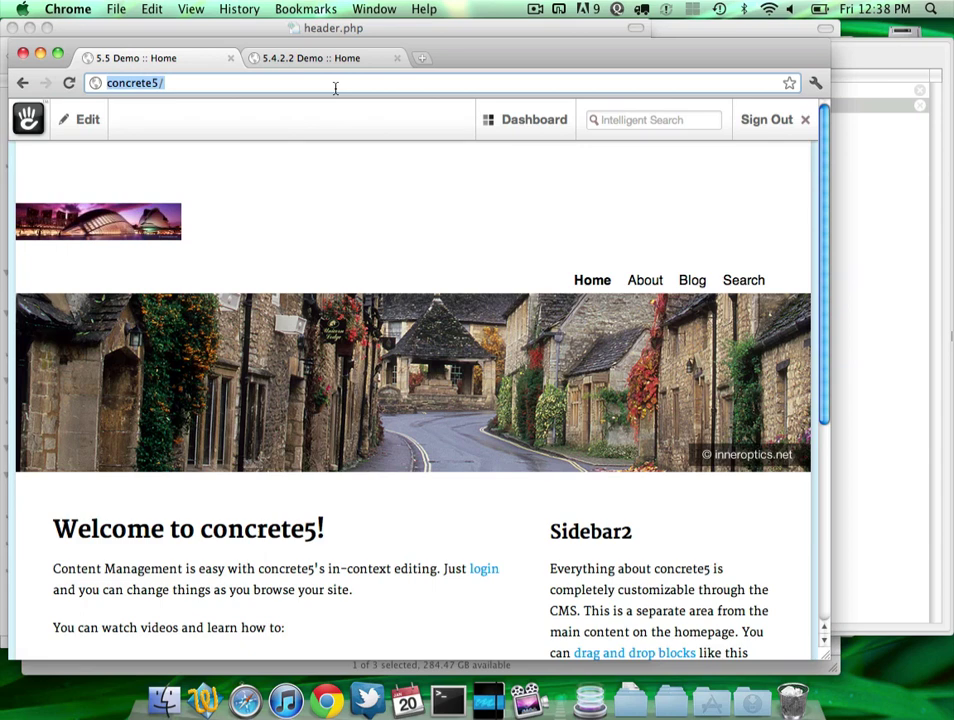
Step: Put the Home page in edit mode
click(85, 120)
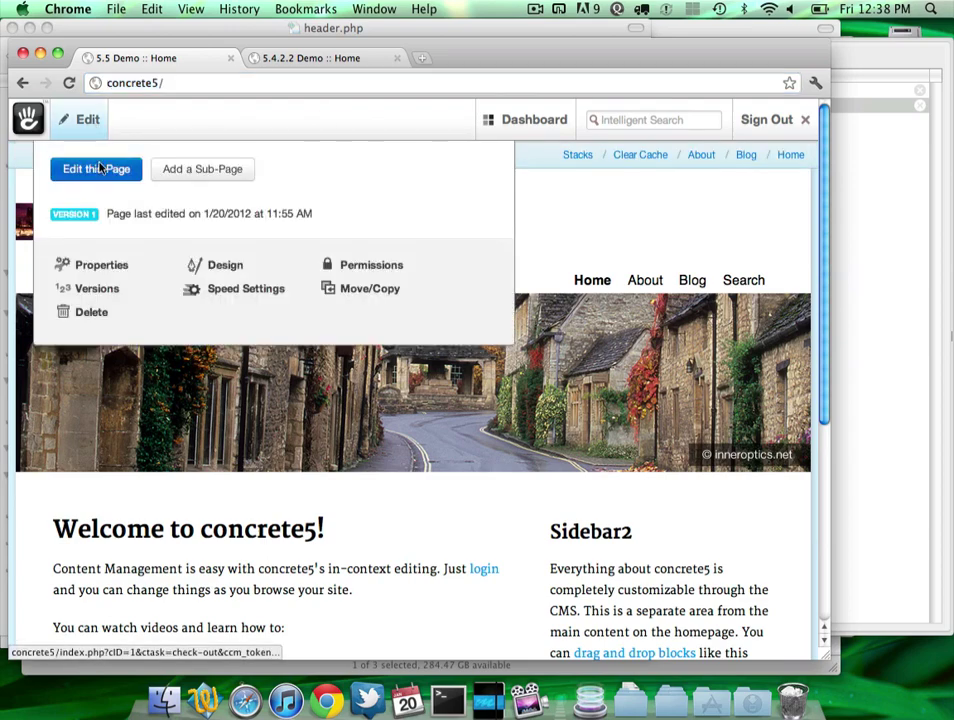
click(96, 168)
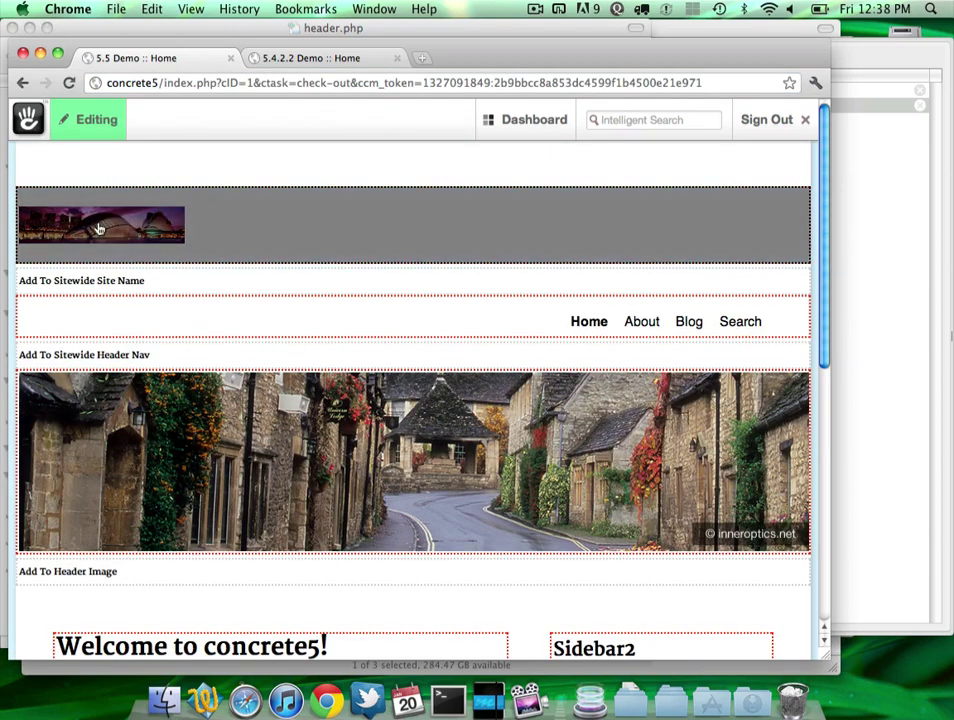
Step: Exit edit mode on the Home page and put the page back in edit mode
click(100, 124)
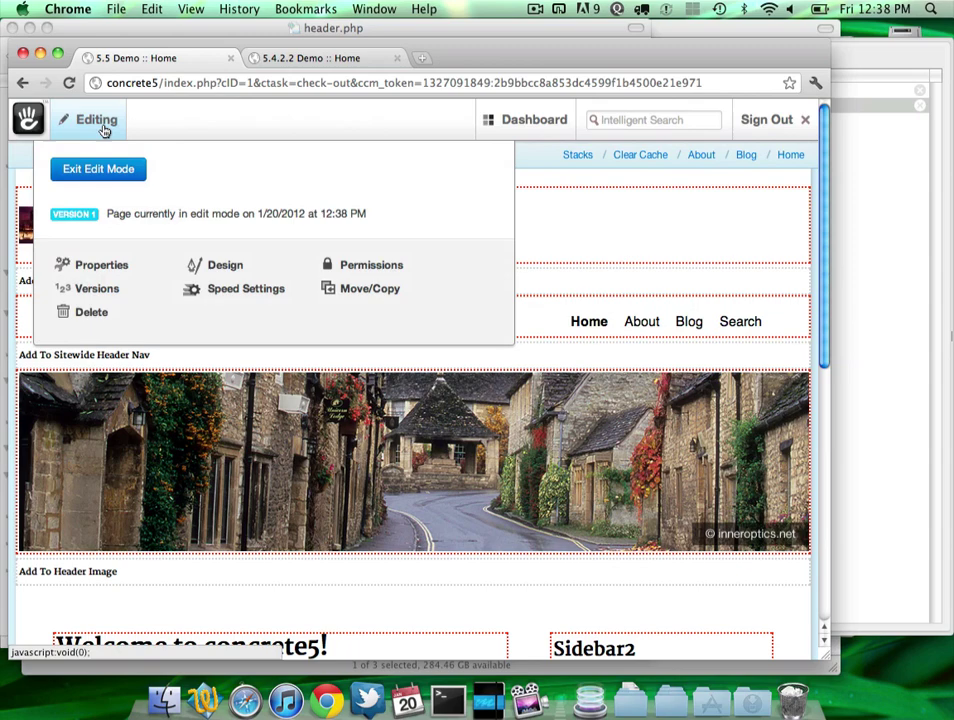
click(112, 177)
click(88, 120)
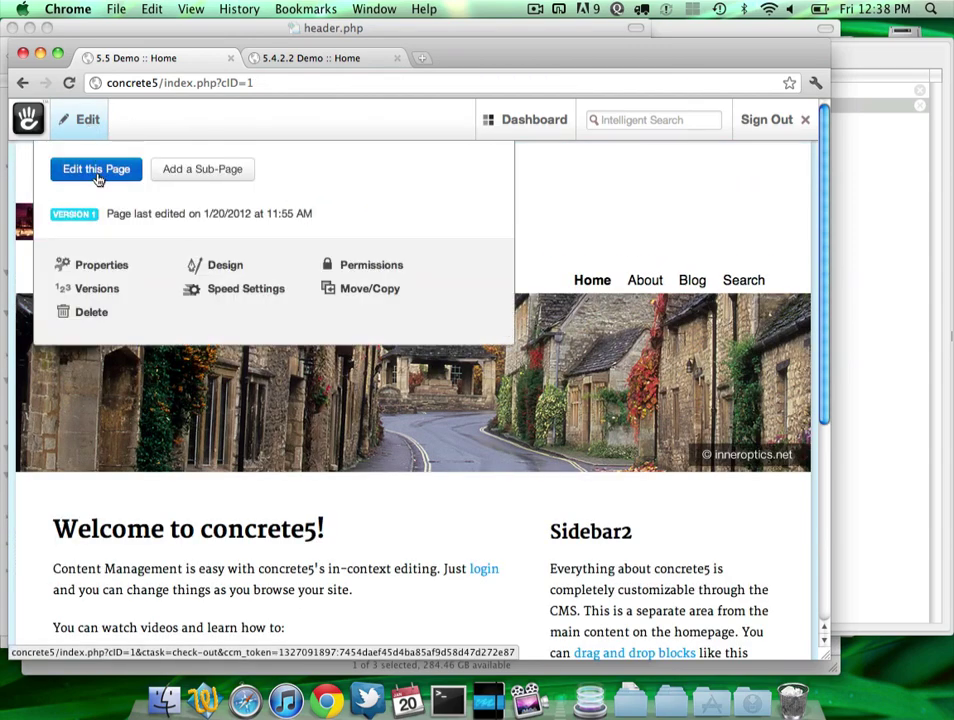
click(97, 169)
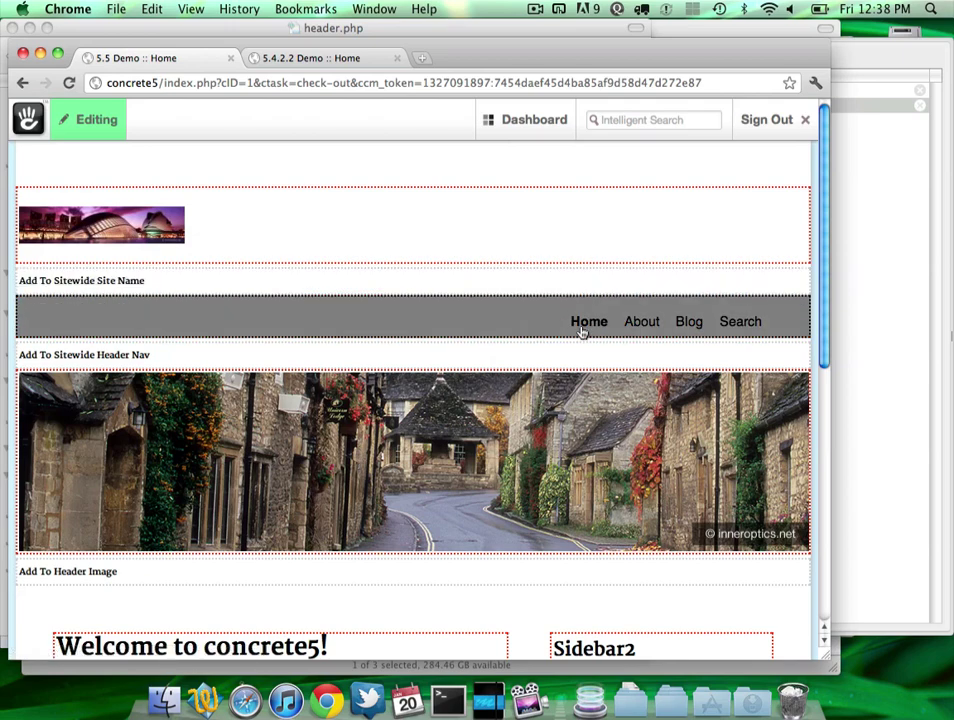
Step: Check the block options offered for the navigation block in the Sitewide Header Nav area
click(572, 334)
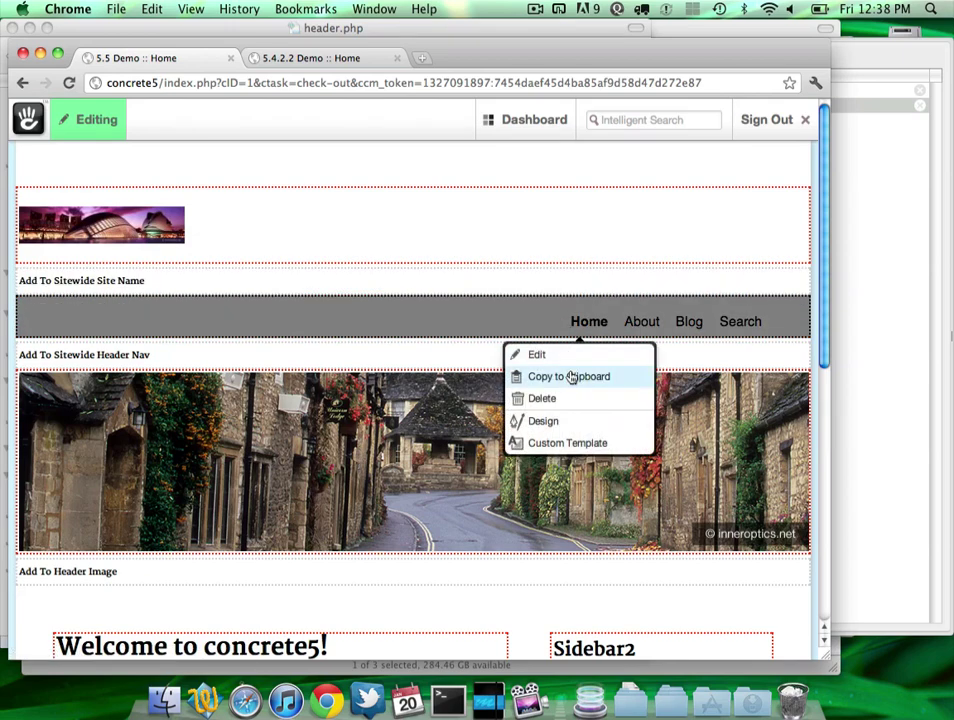
click(490, 282)
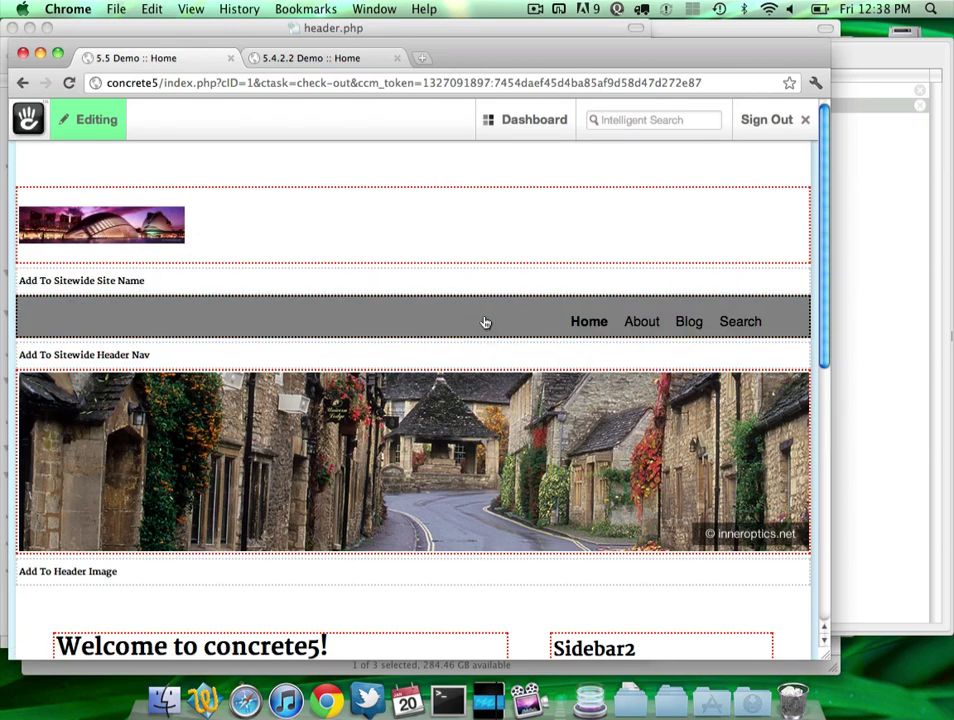
click(643, 324)
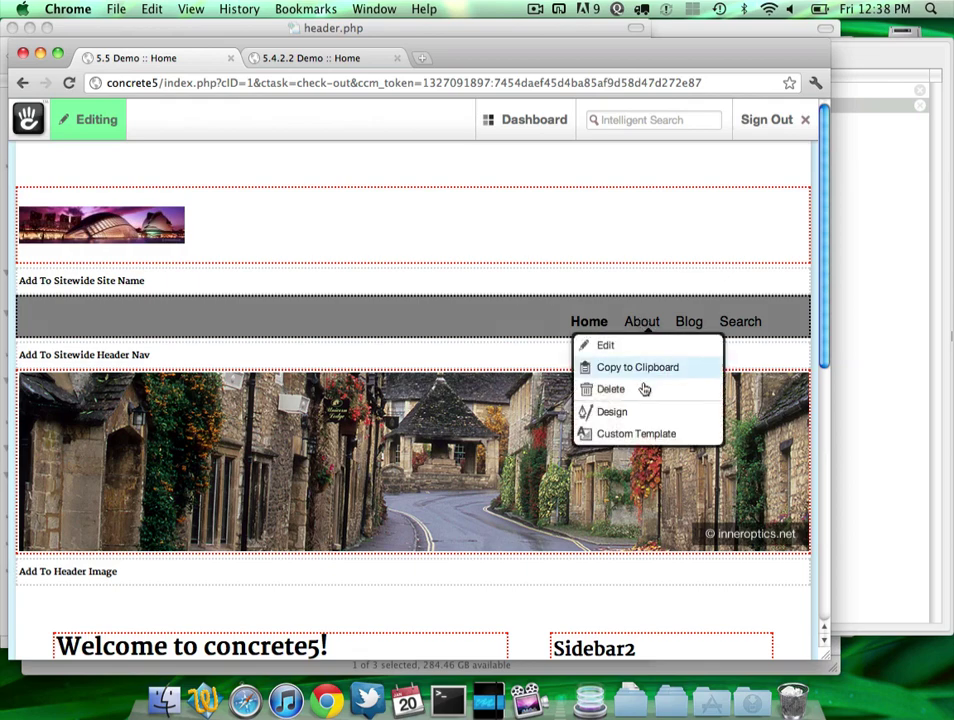
click(501, 333)
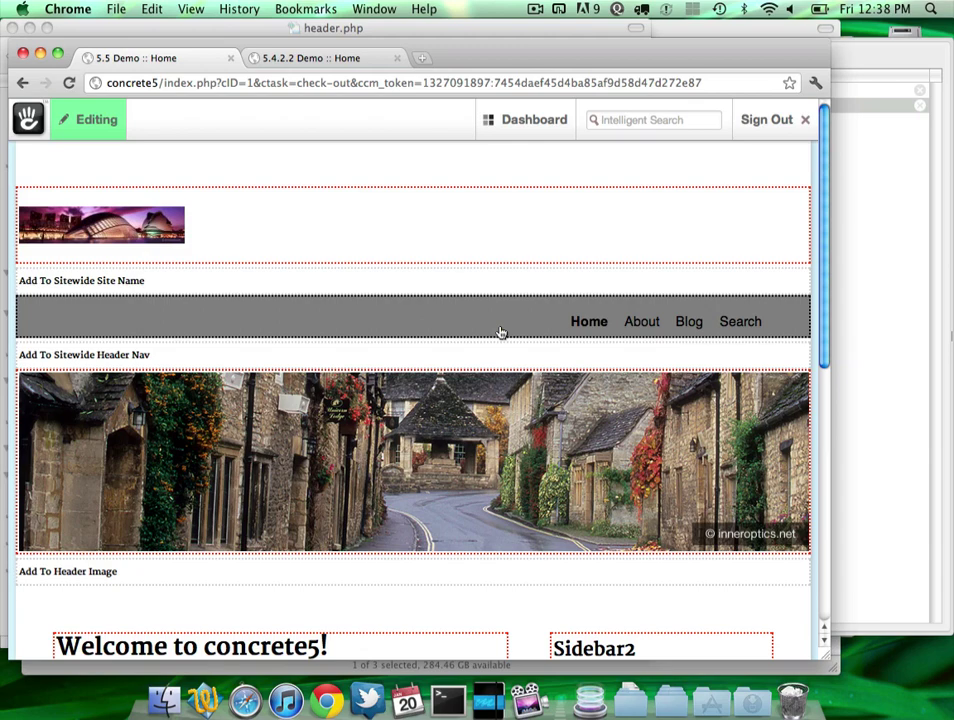
click(90, 119)
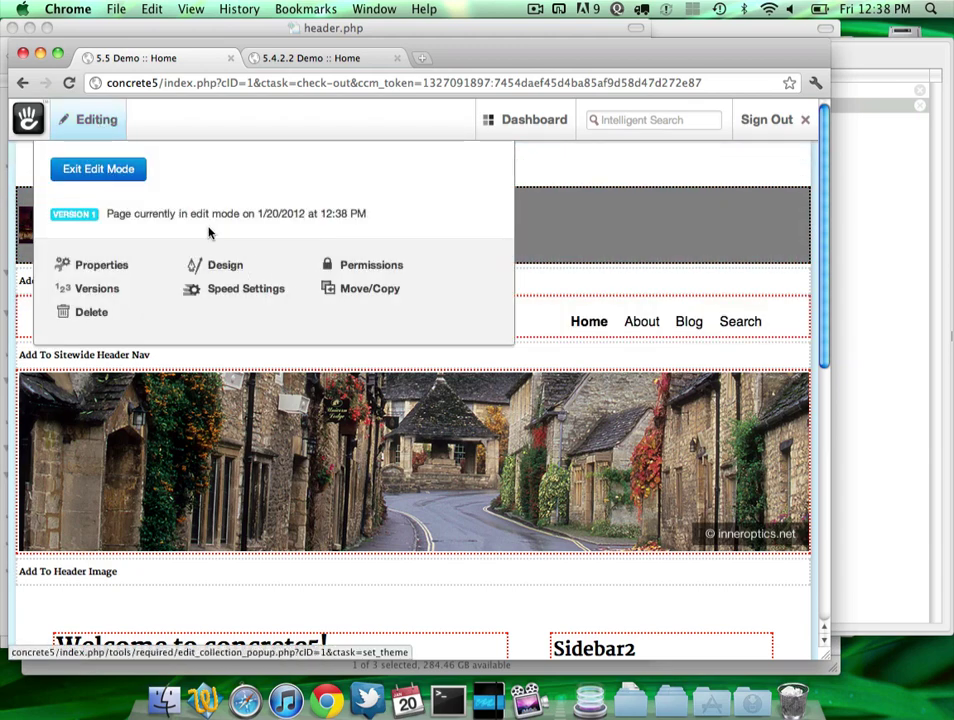
Step: Switch to header.php in TextWrangler and highlight the two code lines of the Site Name global area
click(903, 330)
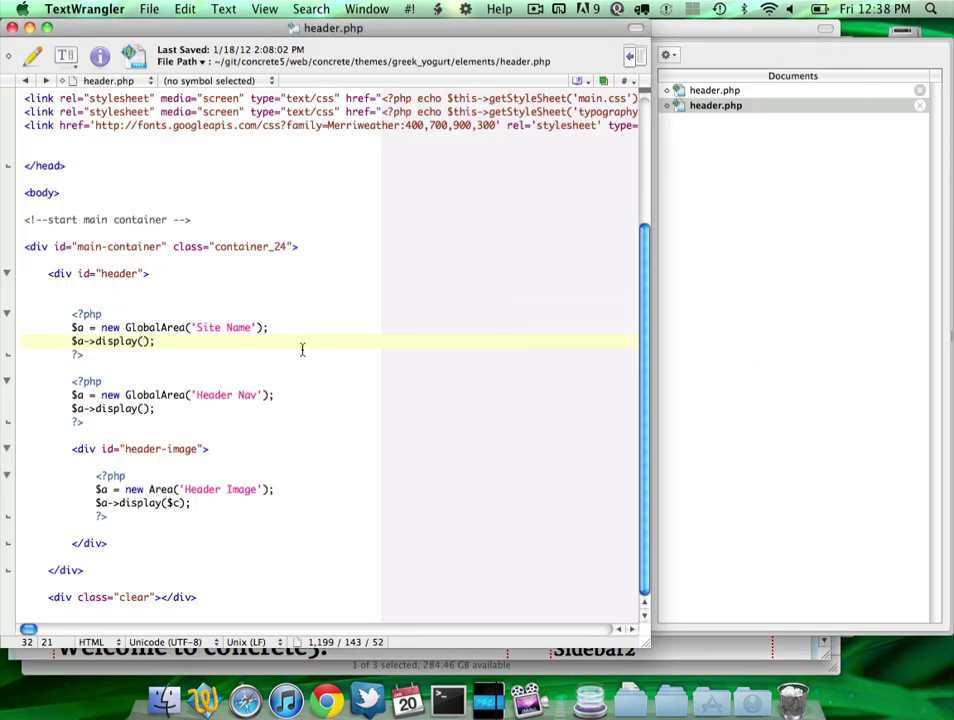
triple_click(207, 330)
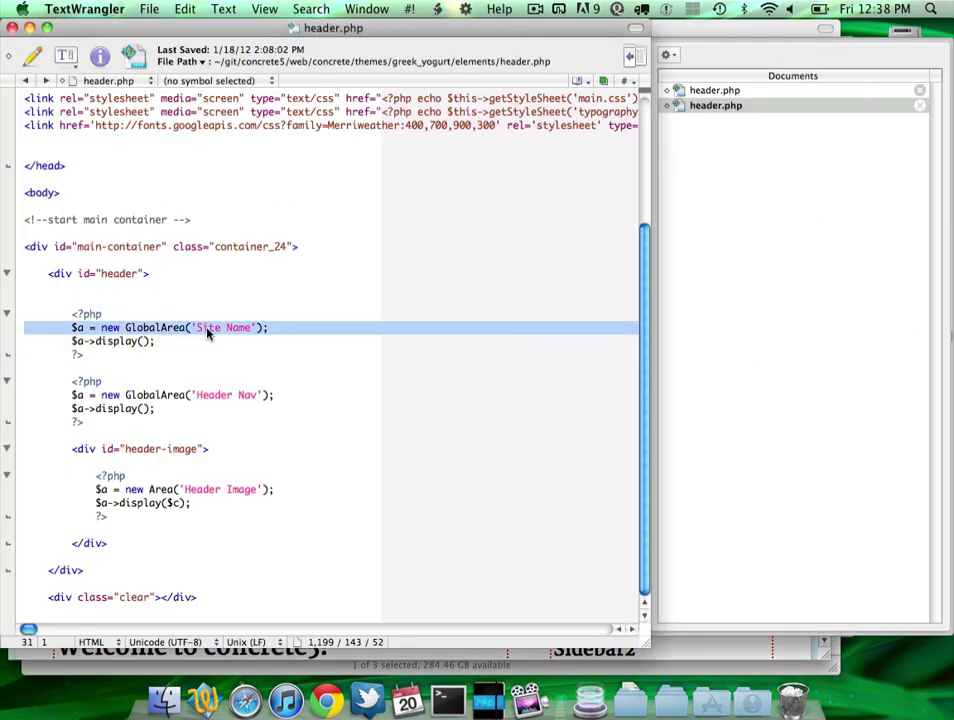
key(Left)
key(shift+Down)
key(shift+Down)
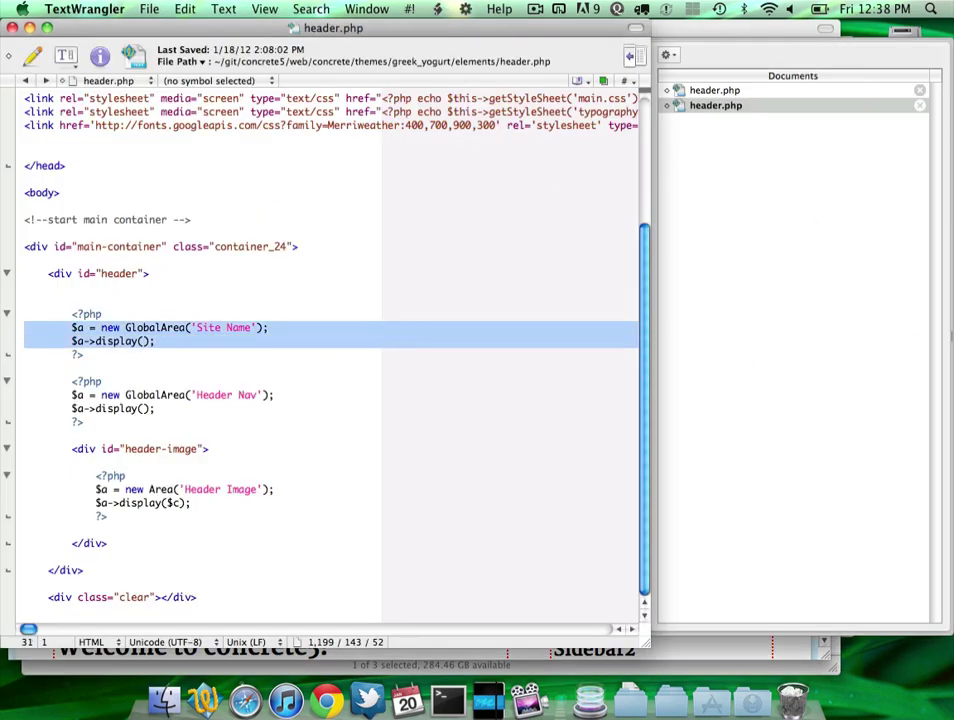
Step: Delete the two Header Nav global area lines, save header.php, and reload the Home page in the browser
key(Down)
key(Down)
key(Down)
key(shift+Down)
key(shift+Down)
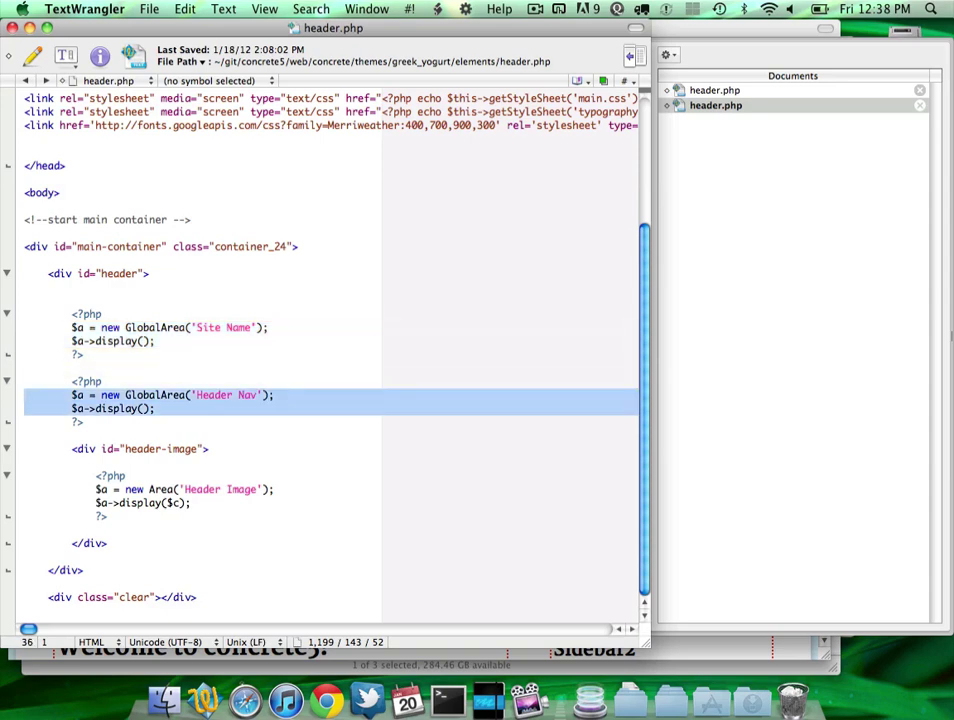
key(BackSpace)
key(super+s)
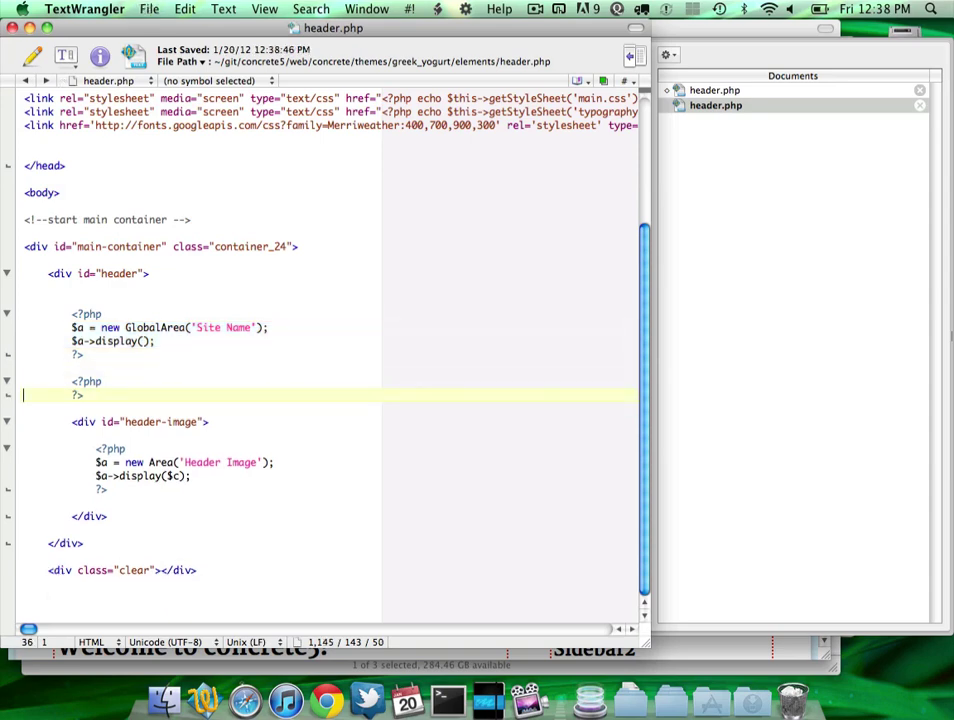
key(super+Tab)
key(super+r)
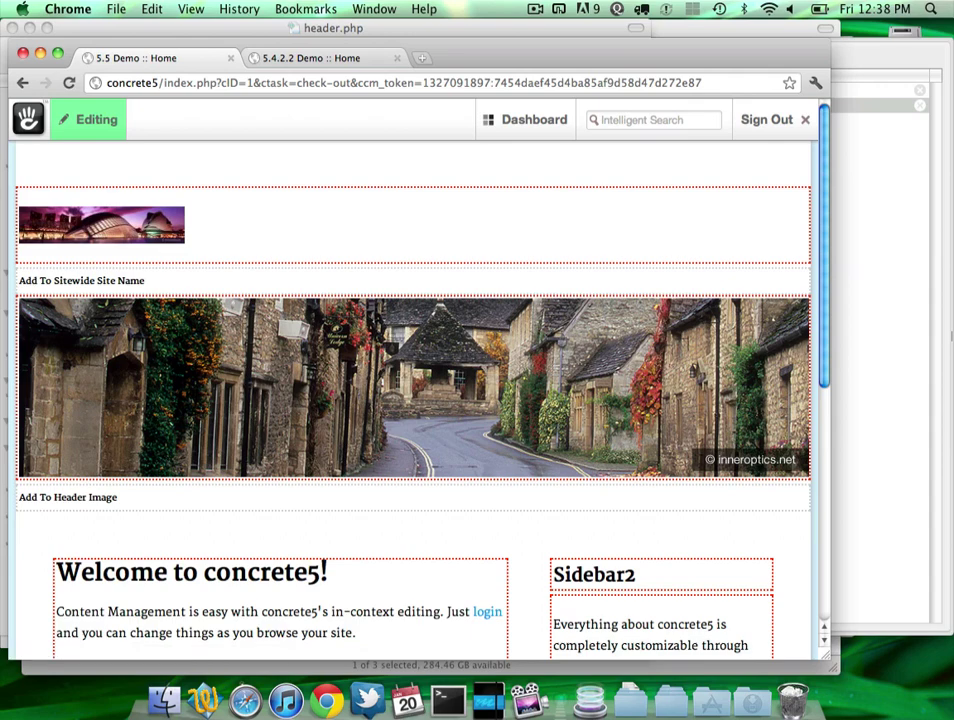
Step: Undo the deletion in header.php, save the file, and highlight "Header" in the Header Nav global area line
key(super+Tab)
key(super+z)
key(super+s)
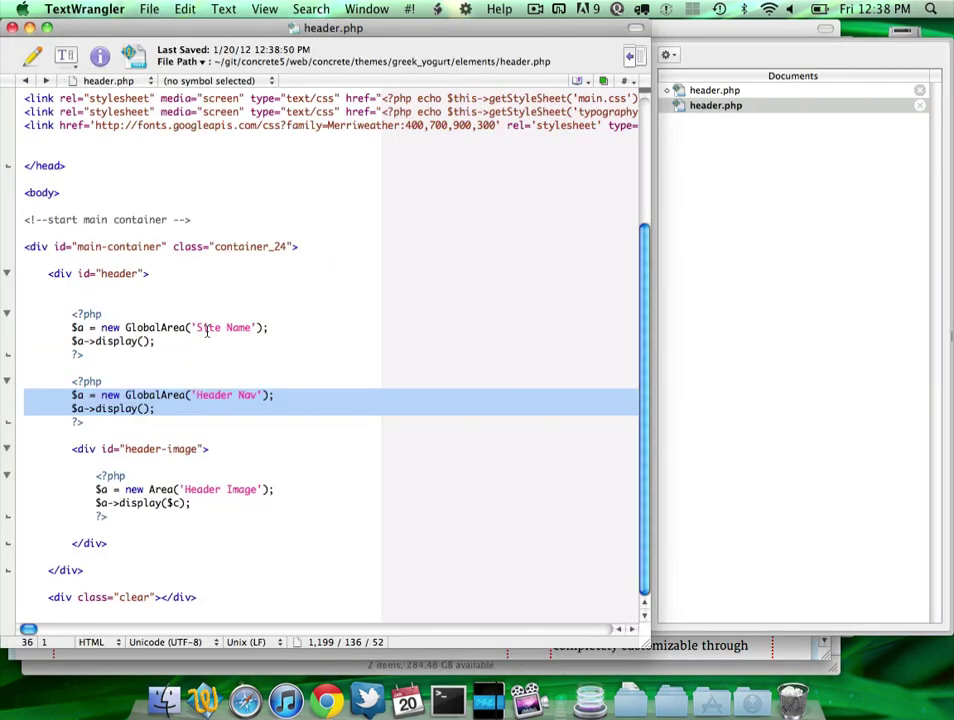
key(Up)
key(Up)
key(Down)
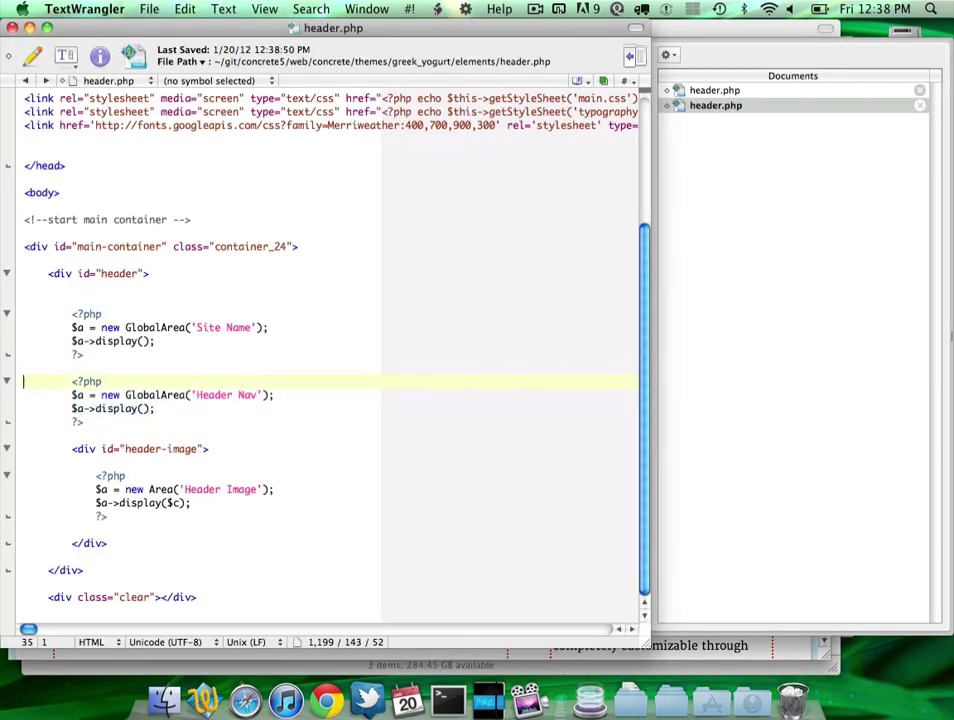
double_click(219, 395)
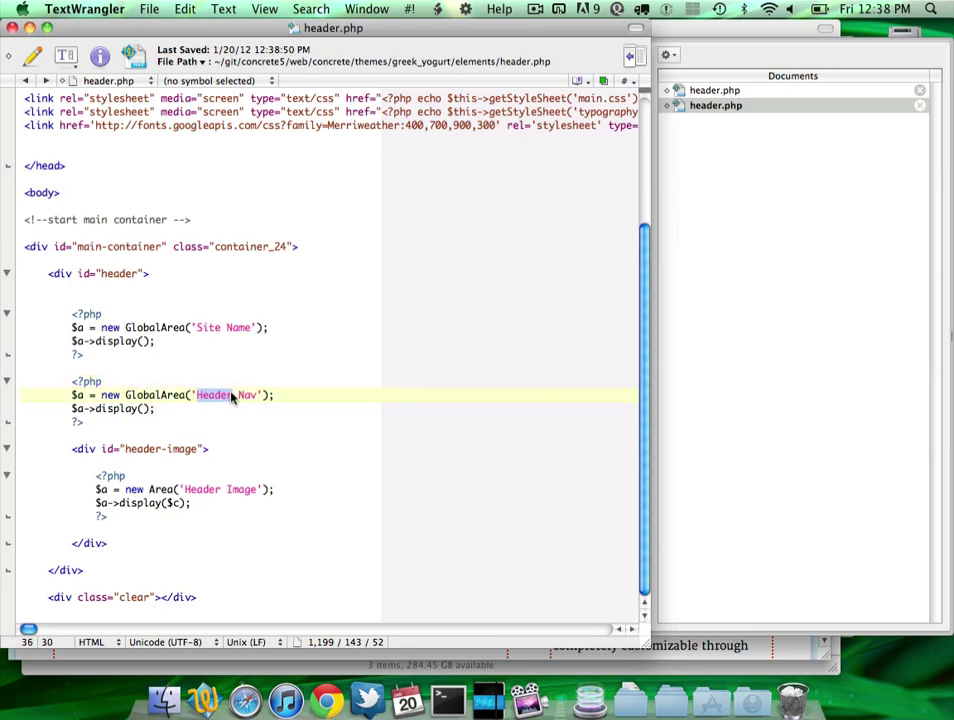
Step: Return to the browser and view the Home page's Design options for page type and theme without saving
key(super+Tab)
click(96, 120)
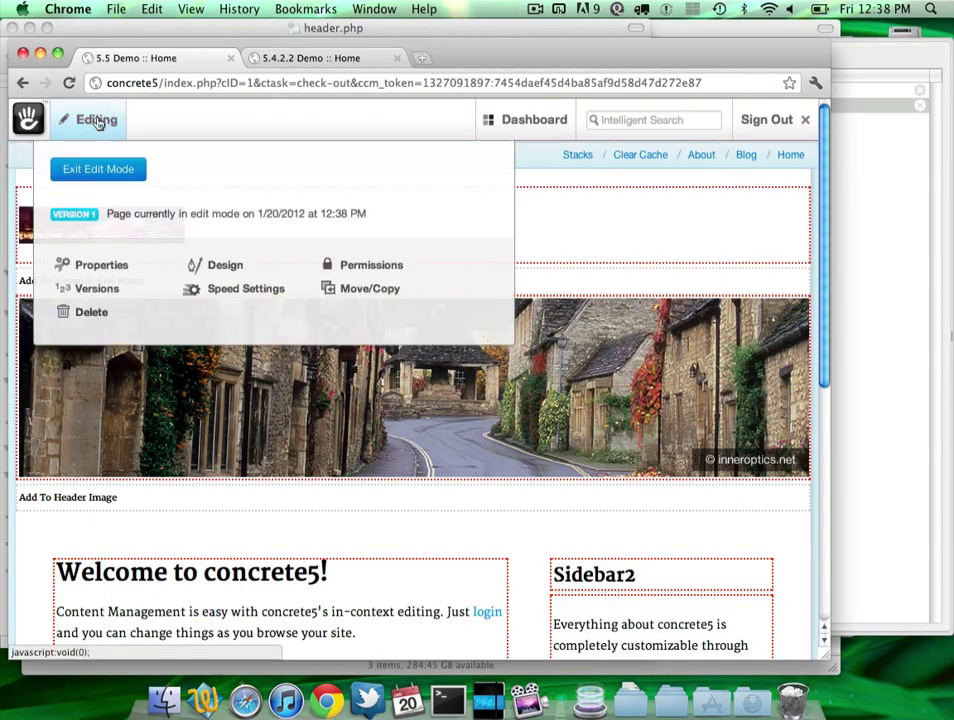
click(218, 264)
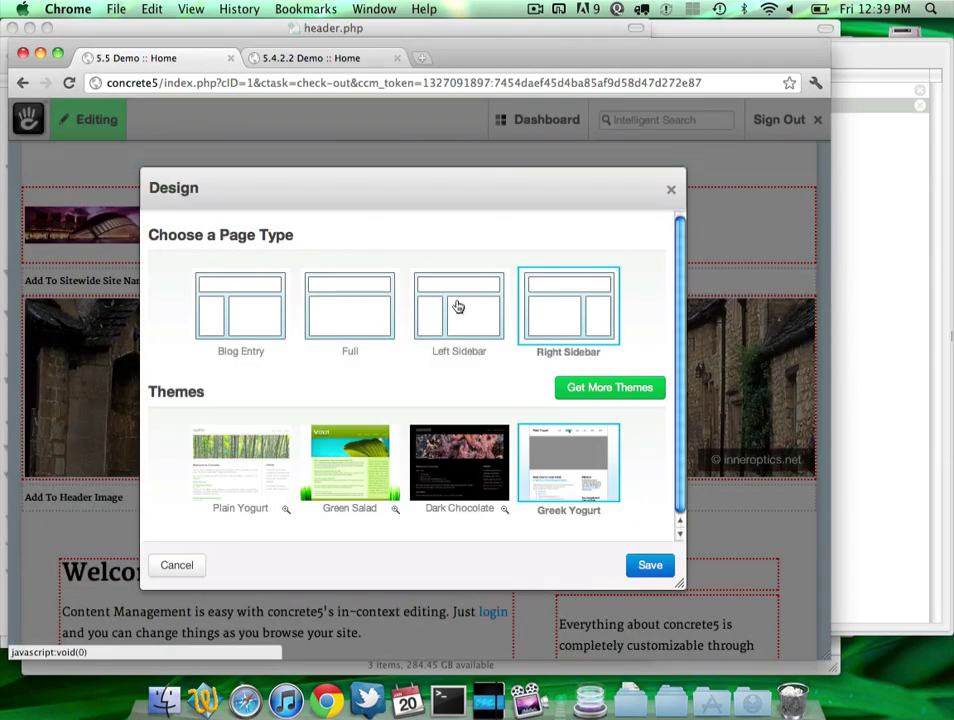
click(178, 565)
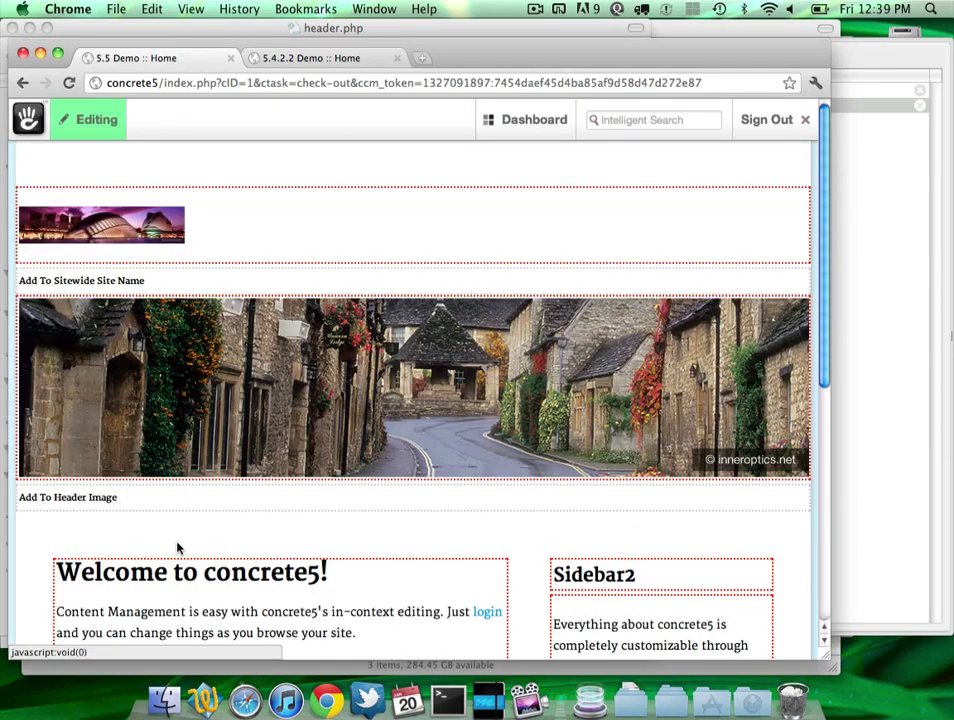
Step: Look over the areas of the Home page and exit edit mode
scroll(145, 213, down, 5)
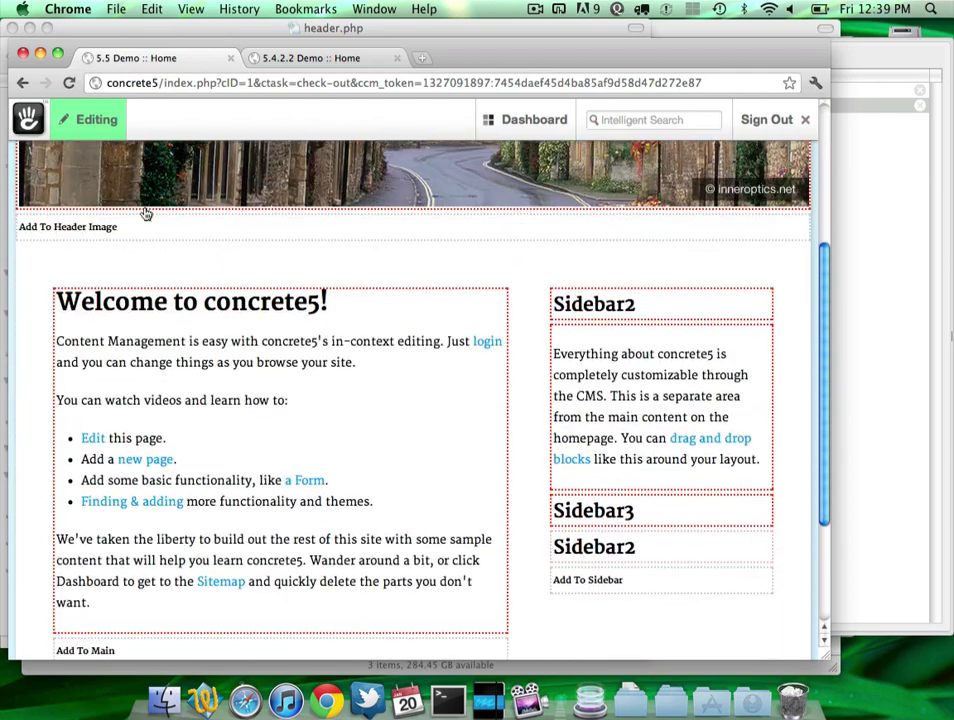
scroll(128, 163, up, 5)
click(95, 122)
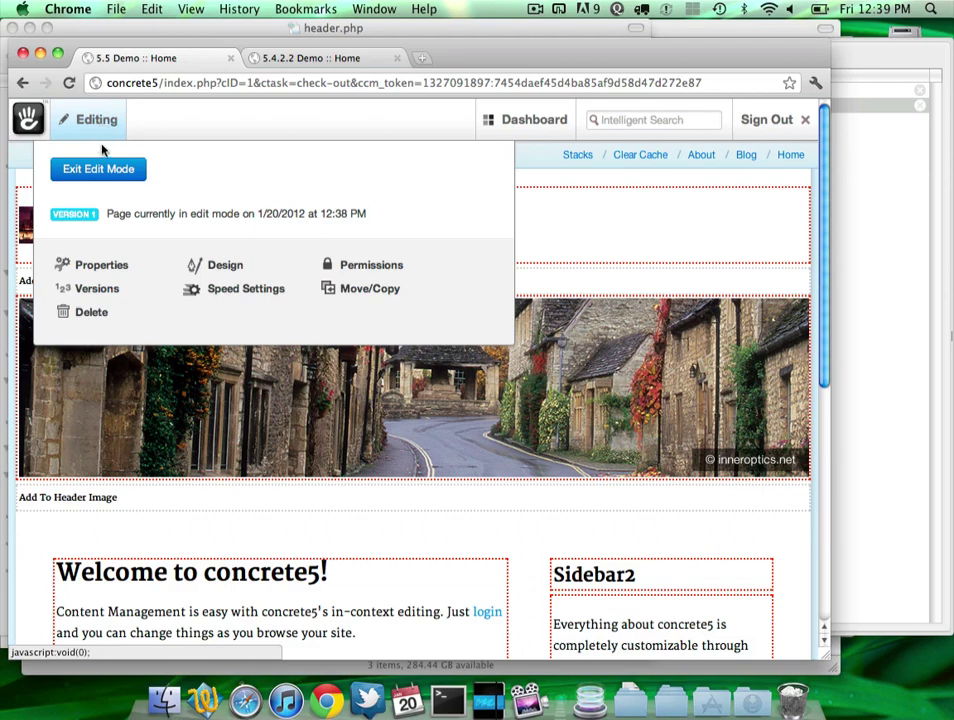
click(130, 172)
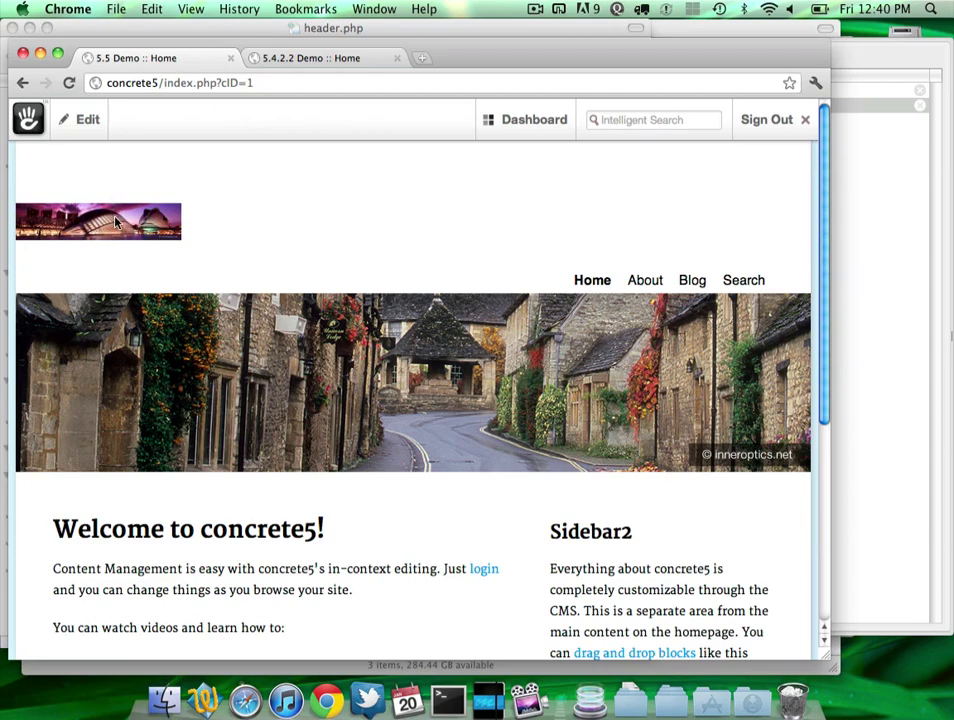
Step: Open the dashboard's Stacks page to examine the list of global areas
mouse_move(524, 132)
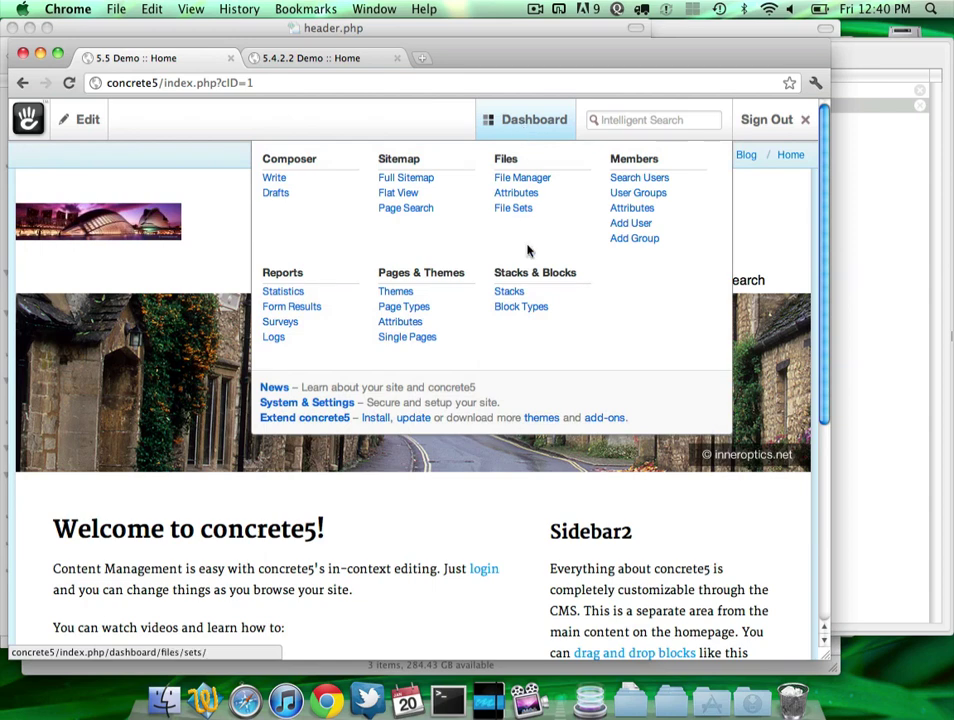
click(510, 294)
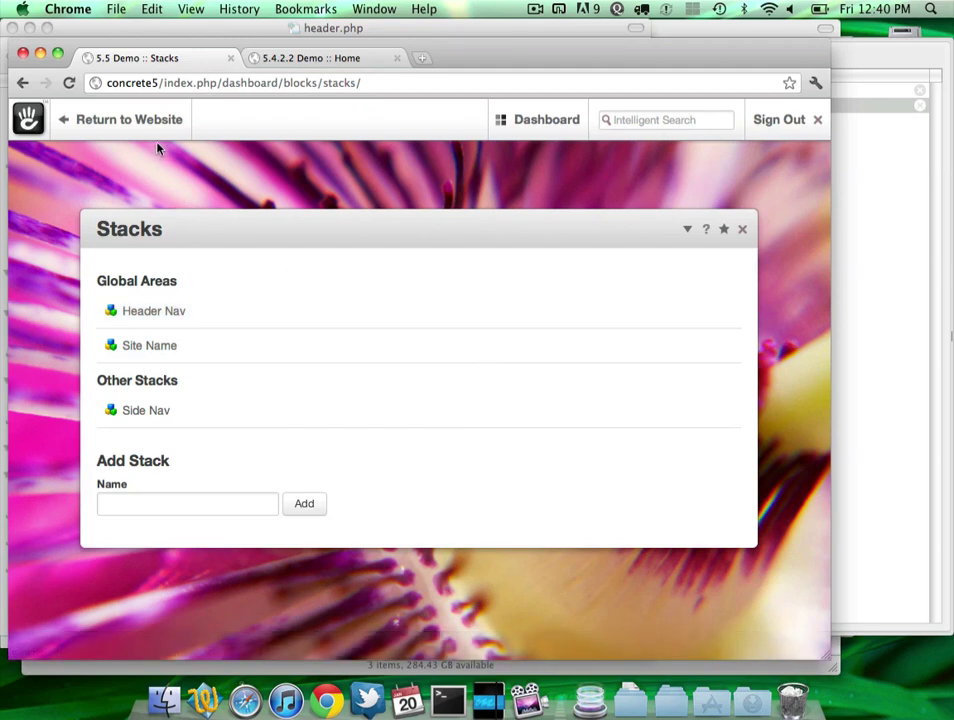
mouse_move(155, 137)
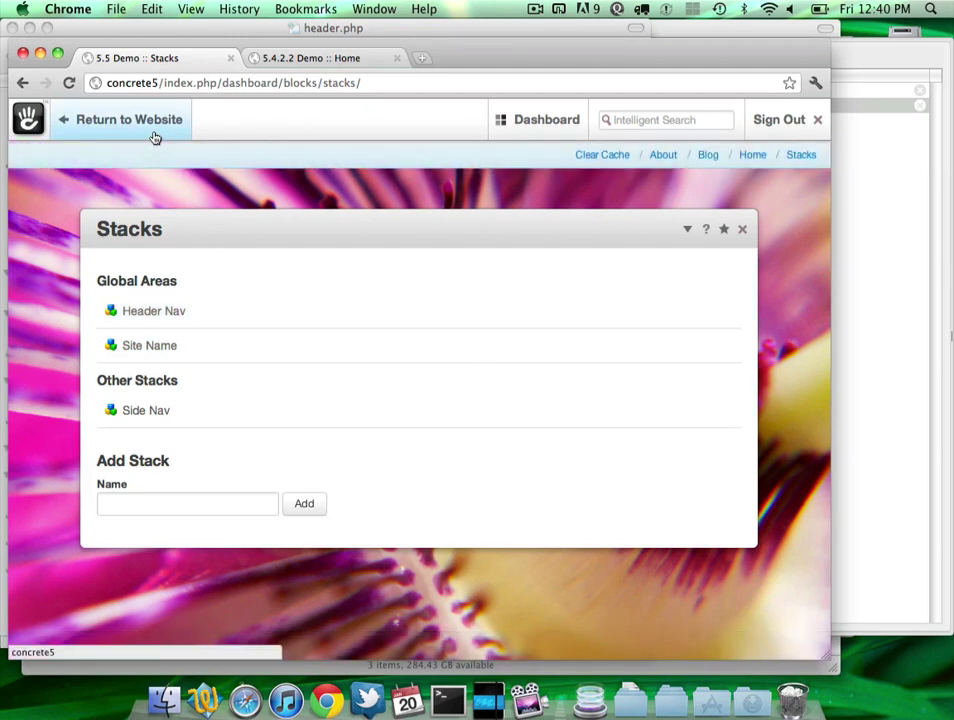
Step: Switch to header.php, highlight GlobalArea in the Header Nav line, and move the editor window aside
click(843, 281)
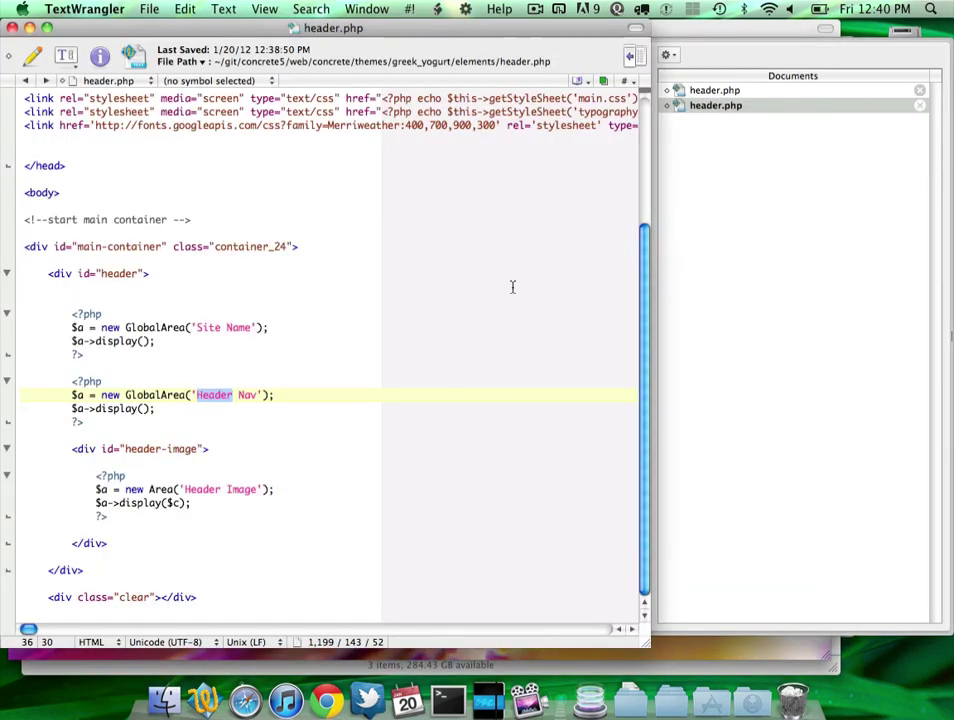
double_click(155, 394)
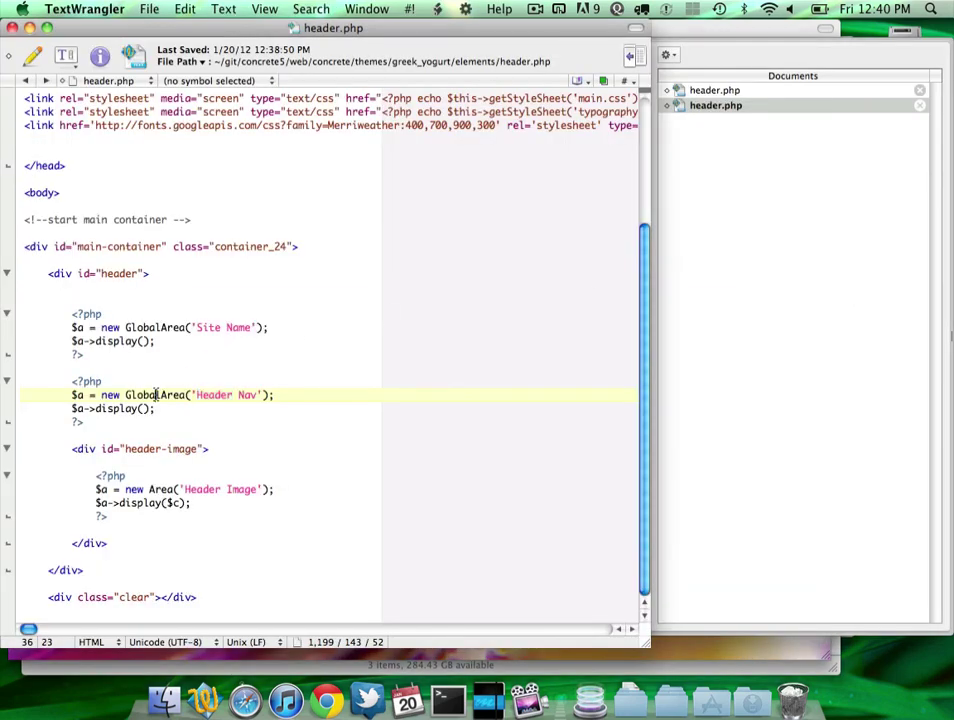
drag(215, 27, 321, 24)
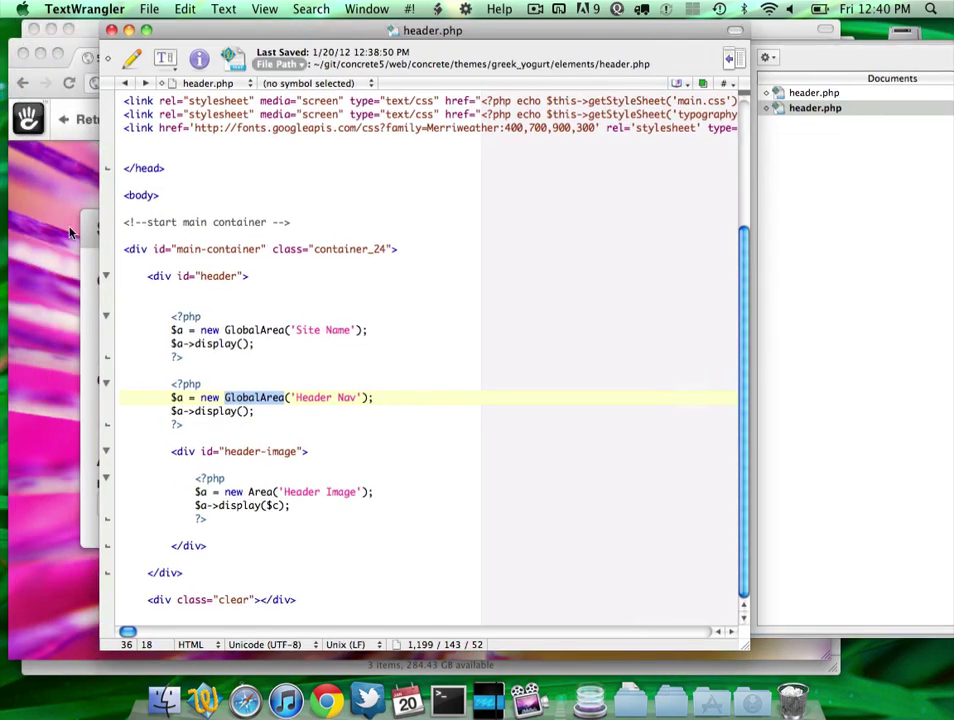
Step: Return to the browser, view the Header Nav global area's content and block options, and go back to the stacks list
click(18, 210)
click(251, 322)
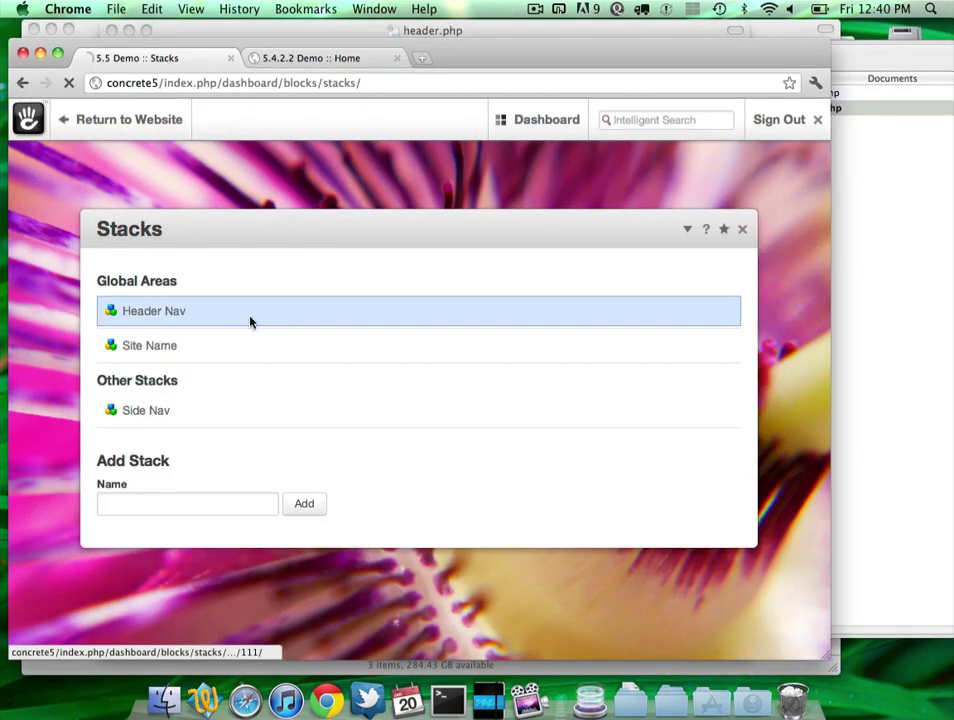
click(275, 351)
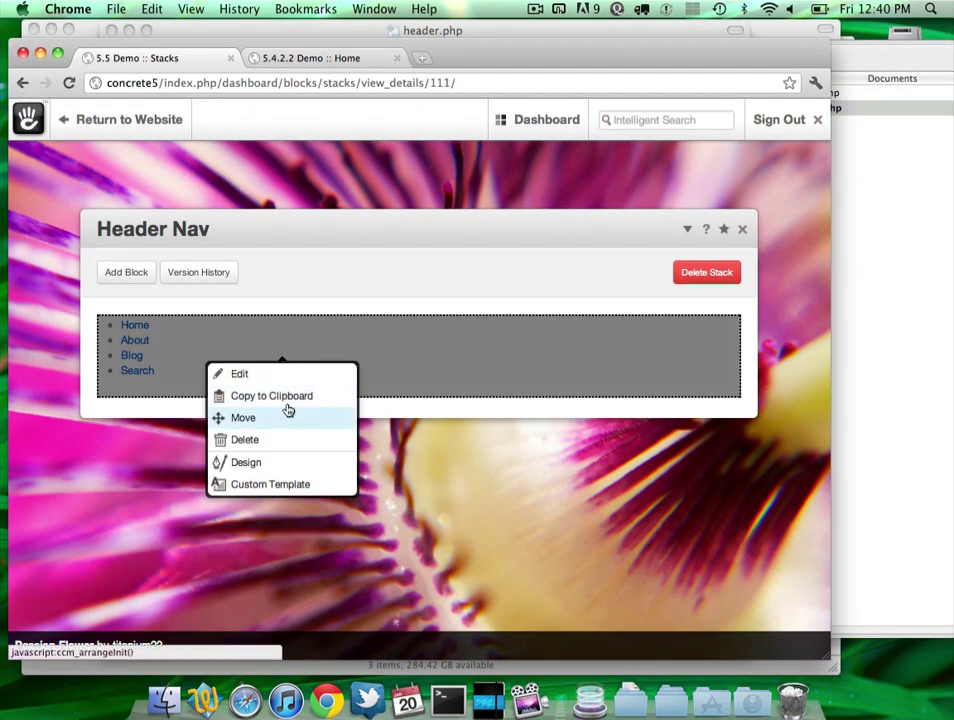
click(307, 273)
key(super+bracketleft)
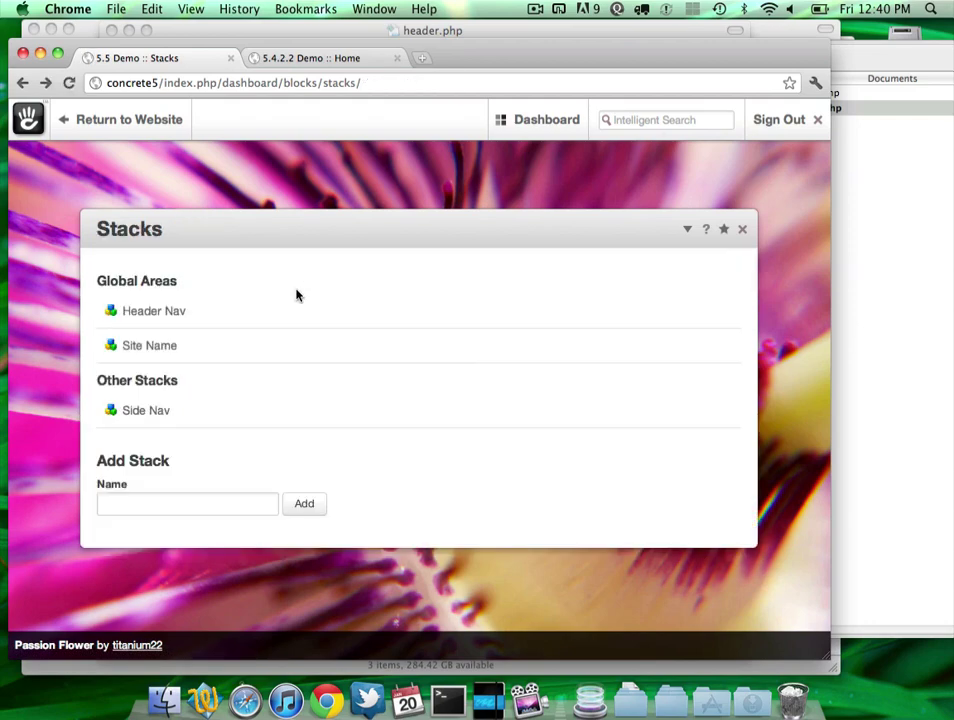
Step: Return to the website's Home page and switch to the 5.4.2.2 demo site for comparison
mouse_move(136, 117)
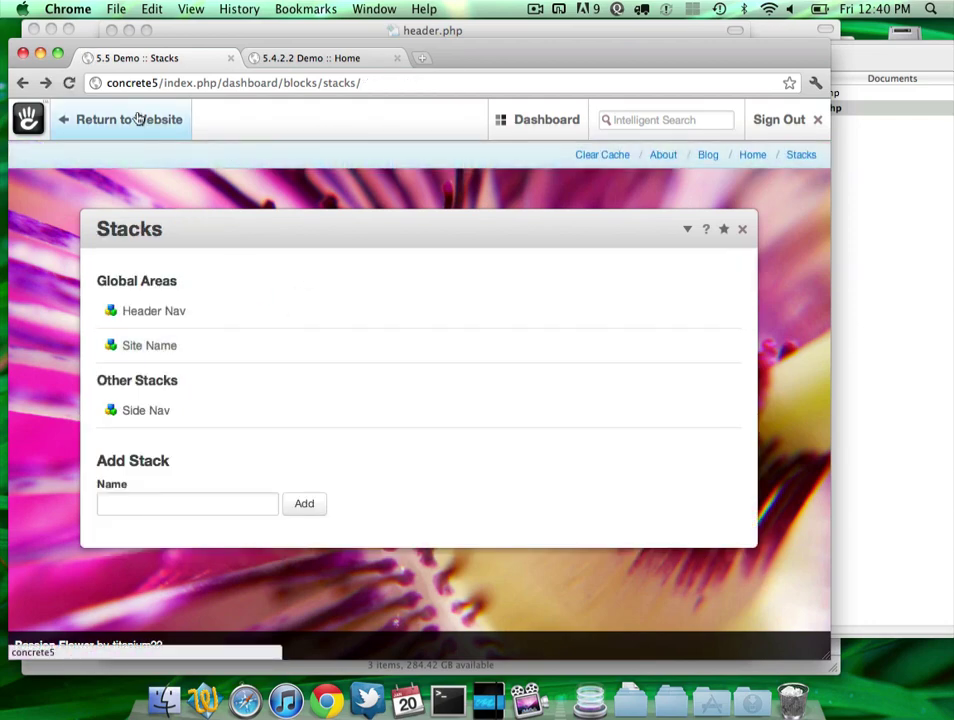
click(138, 118)
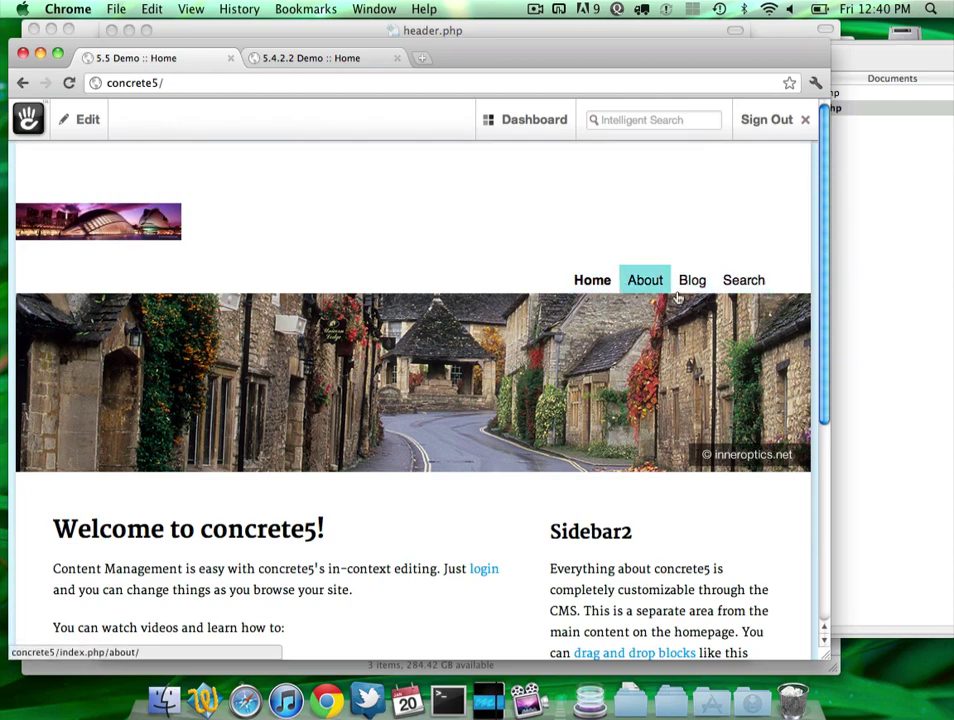
click(358, 60)
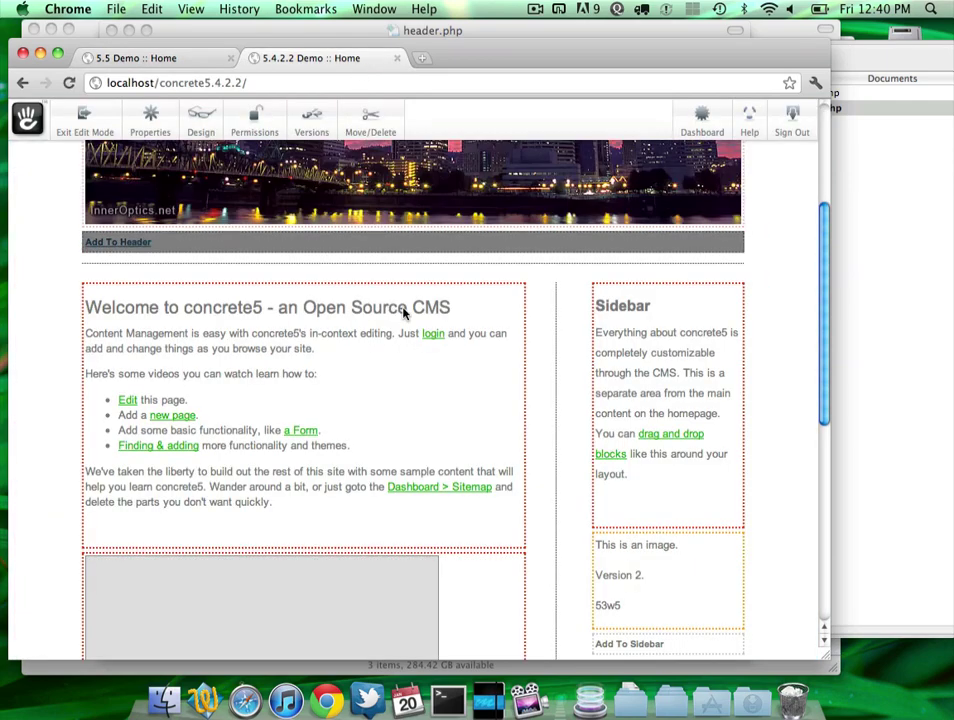
Step: Switch back to the 5.5 demo site, open the Header Nav global area from the dashboard's Stacks page, and delete that stack
click(150, 58)
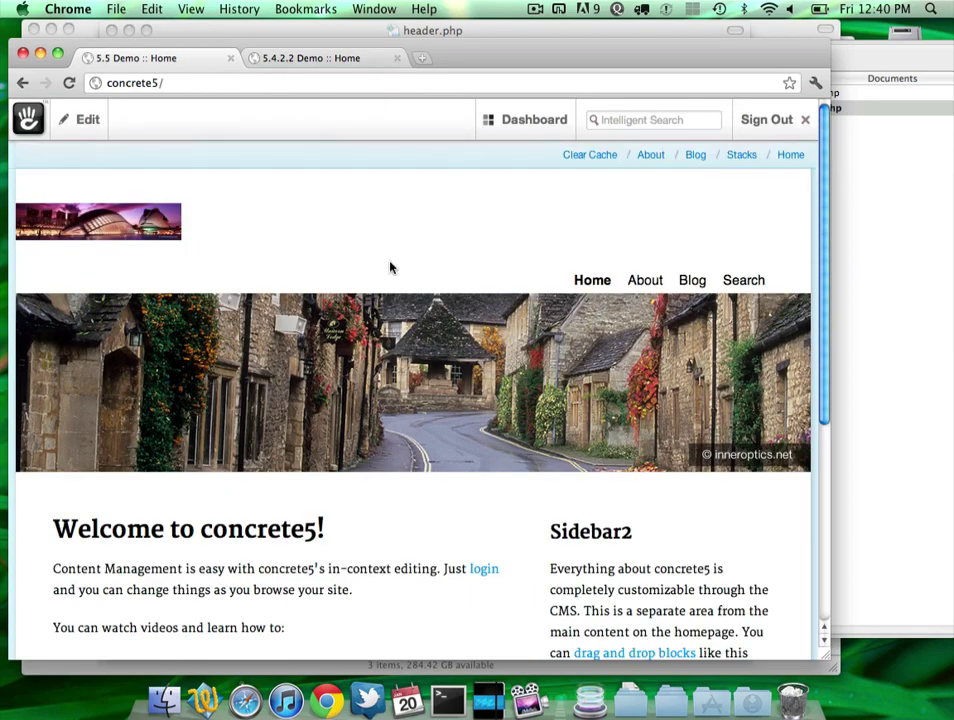
mouse_move(549, 121)
click(518, 296)
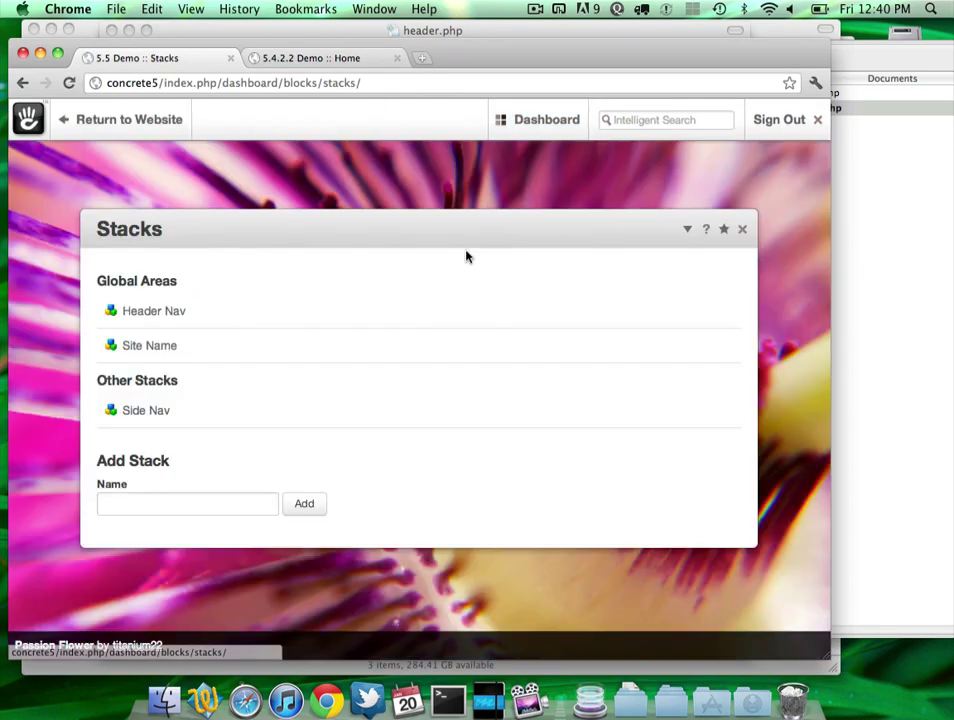
click(404, 331)
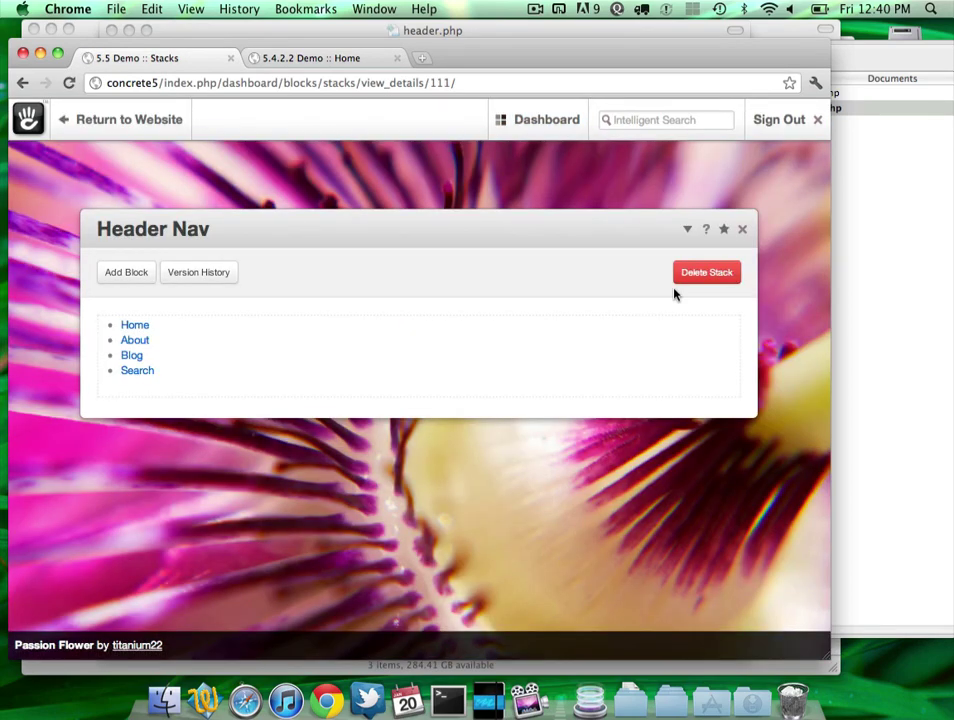
click(718, 275)
click(592, 254)
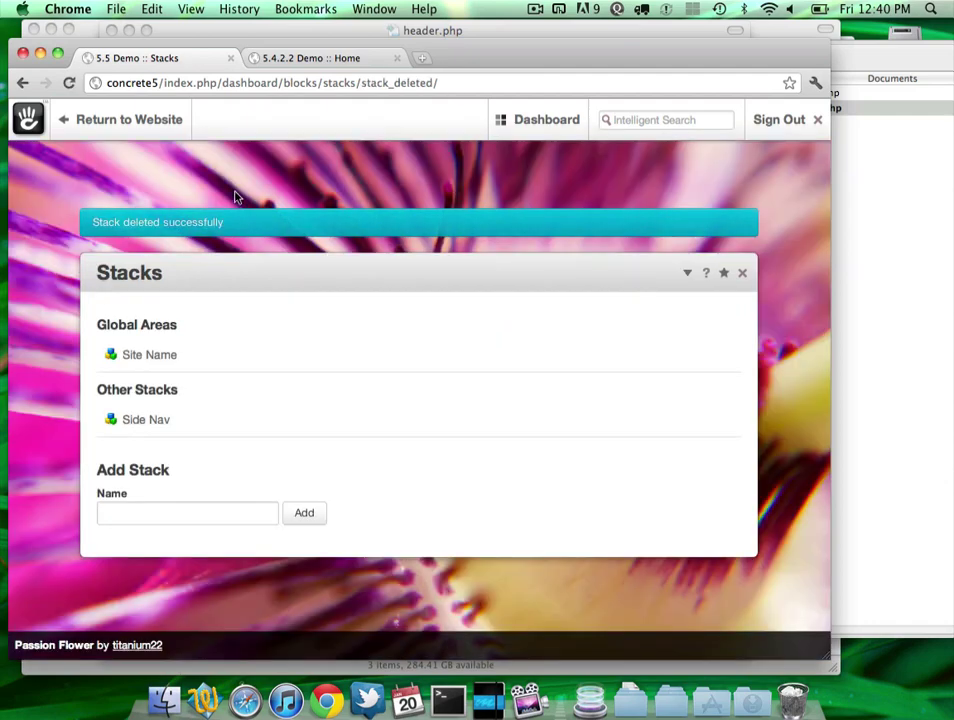
Step: View the website's Home page, reopen the Stacks page to inspect the Header Nav global area's content, and go back to the list
click(145, 121)
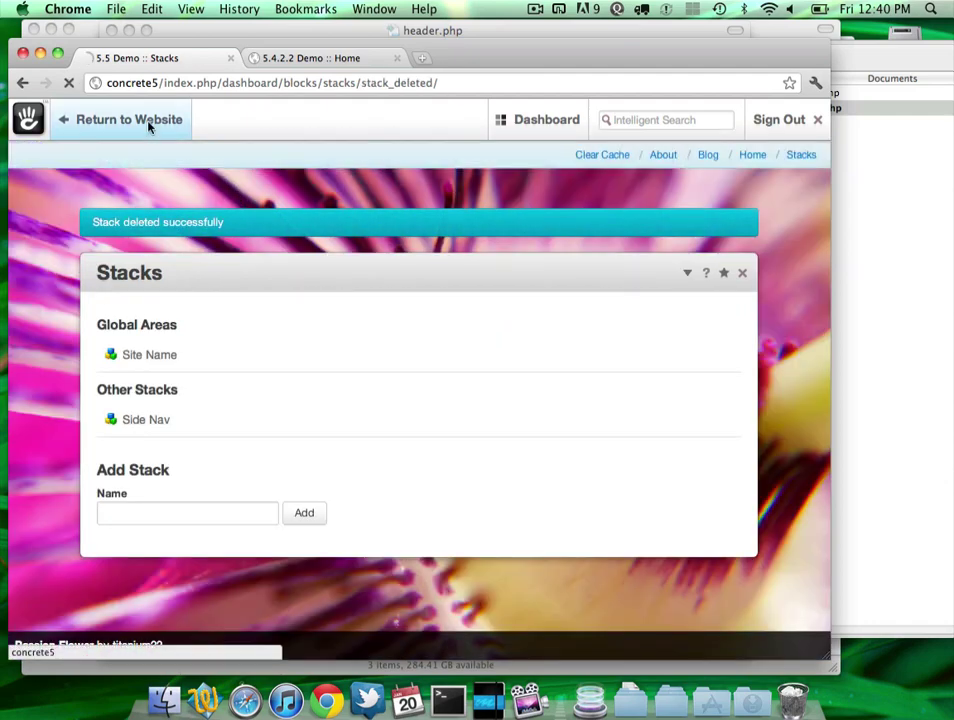
click(80, 119)
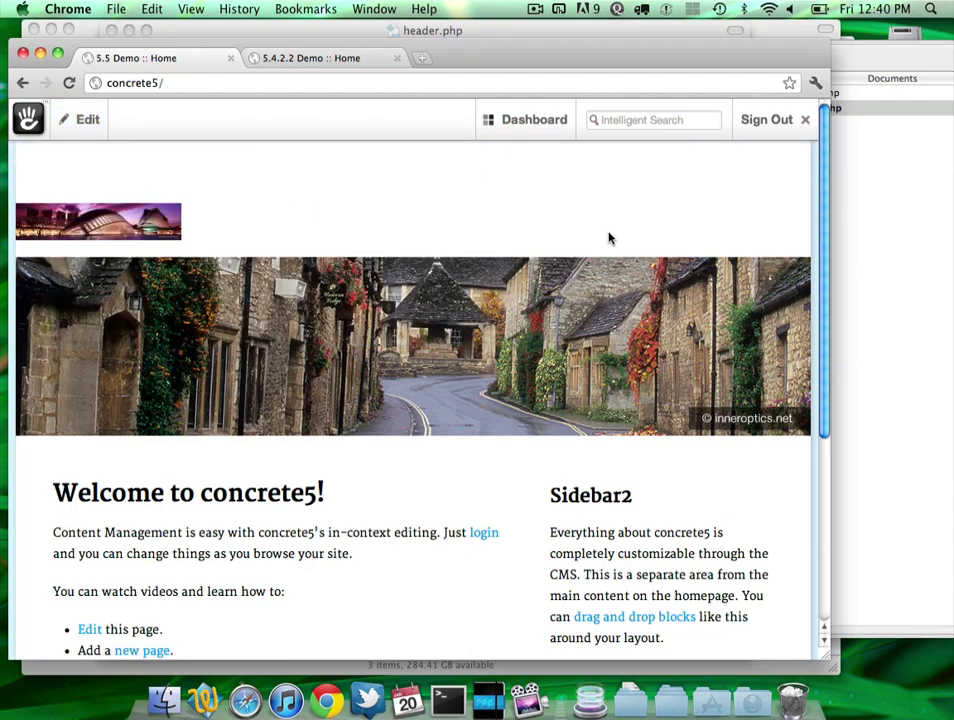
mouse_move(508, 120)
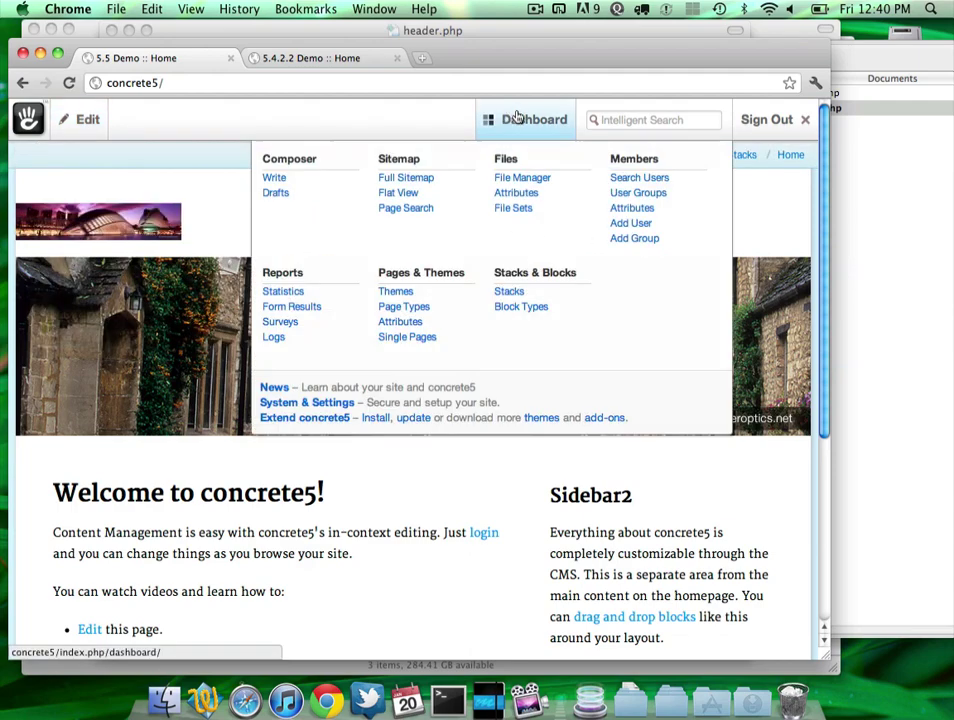
click(512, 292)
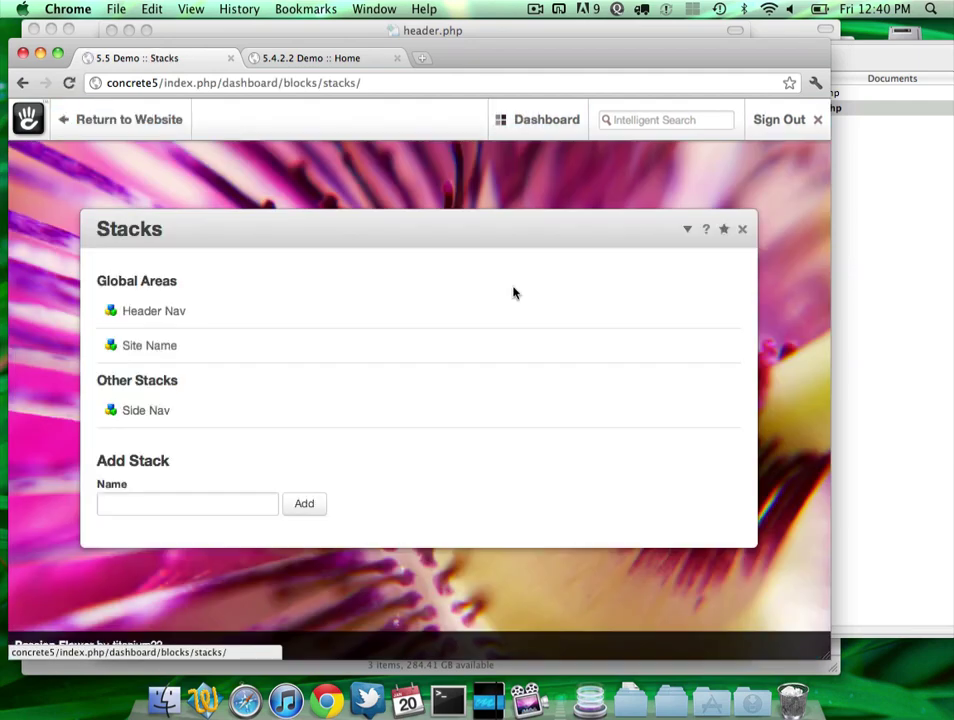
click(437, 313)
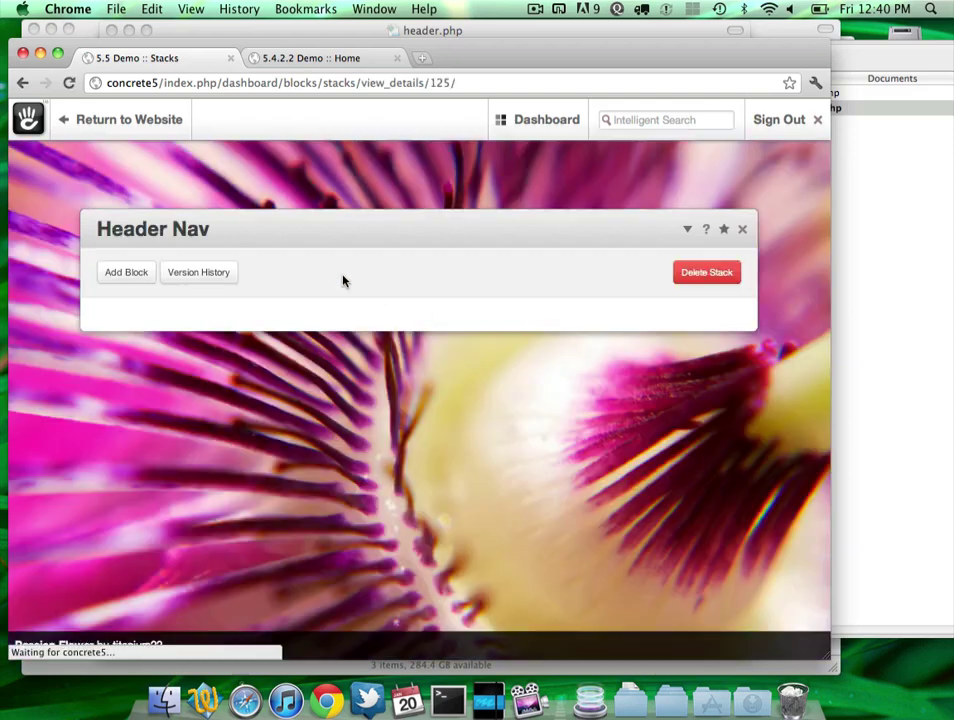
key(super+bracketleft)
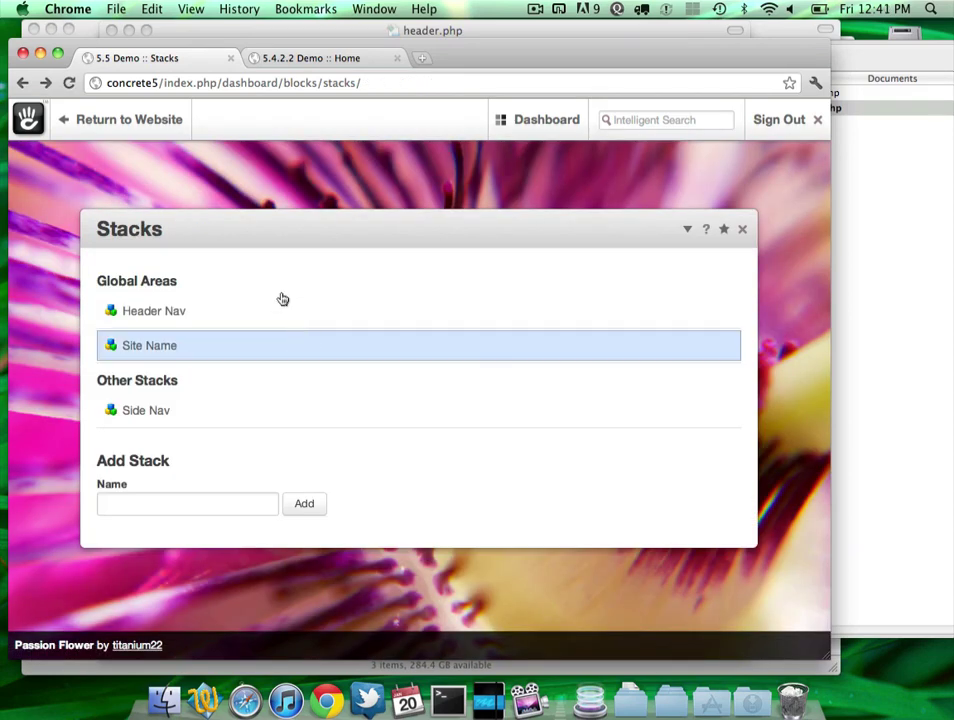
Step: Return to the website's Home page and compare its header navigation area with the one on the 5.4.2.2 demo site
click(117, 121)
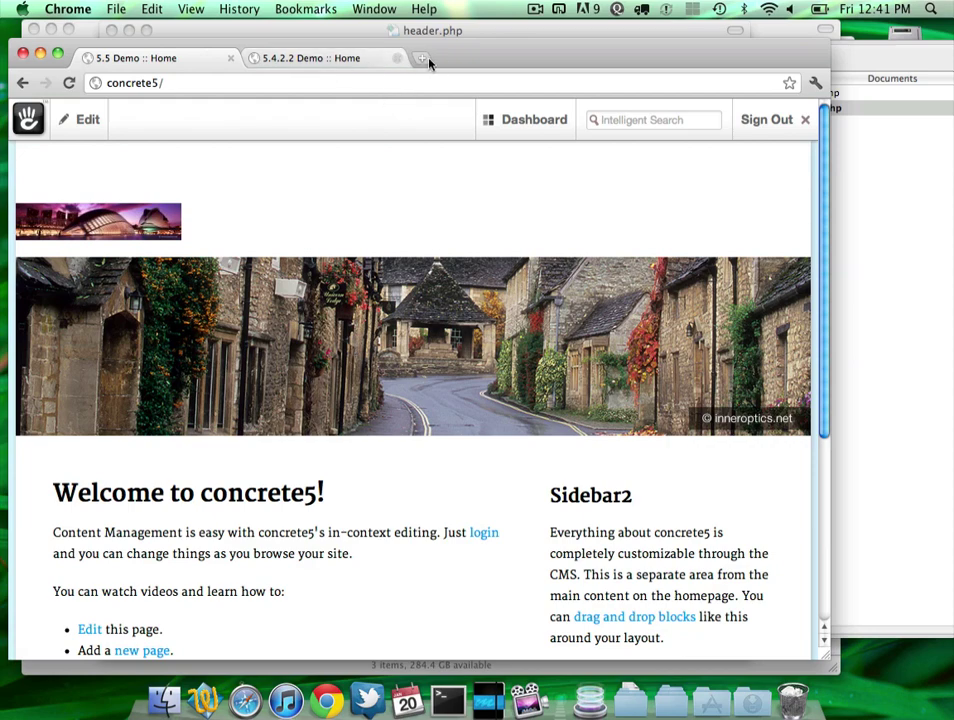
click(351, 60)
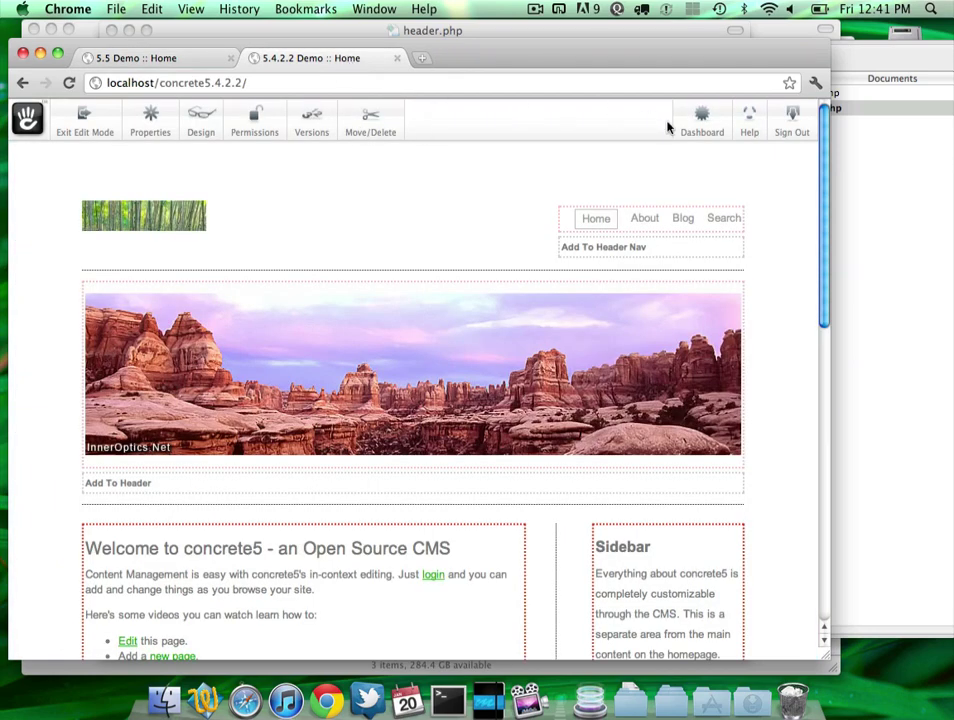
click(183, 57)
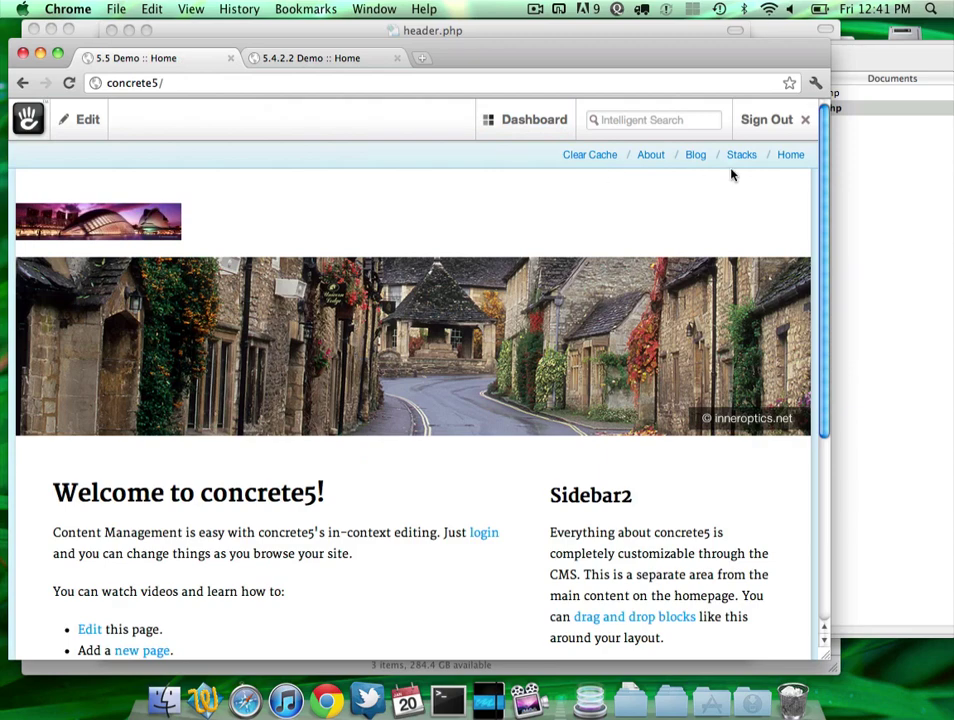
Step: Switch to header.php in TextWrangler and copy the whole PHP block that displays the Header Nav GlobalArea
click(848, 200)
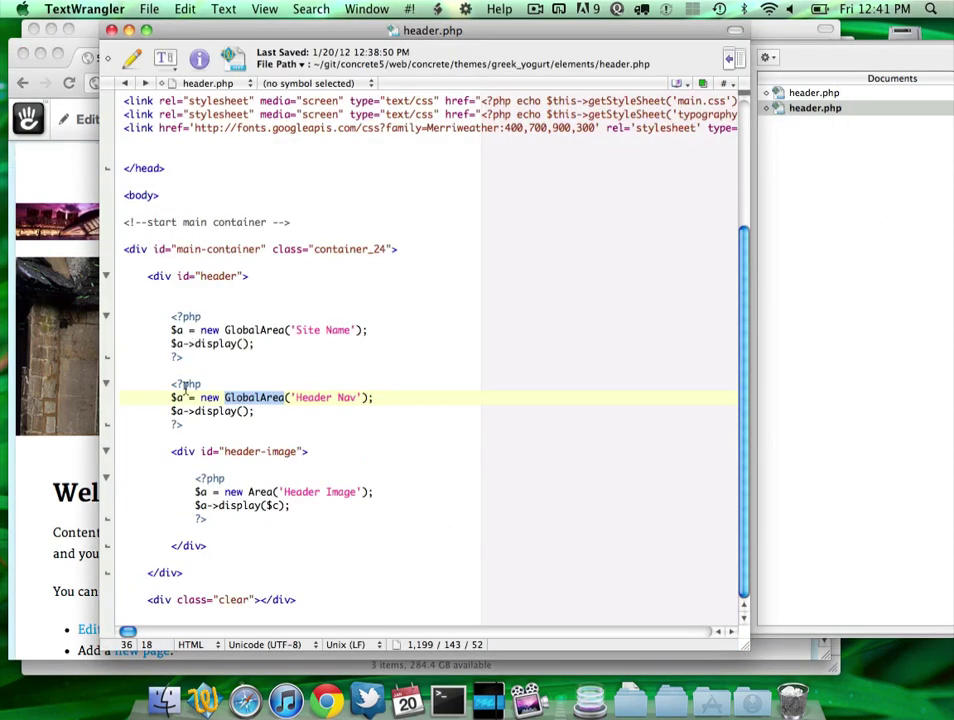
drag(177, 384, 180, 423)
key(super+c)
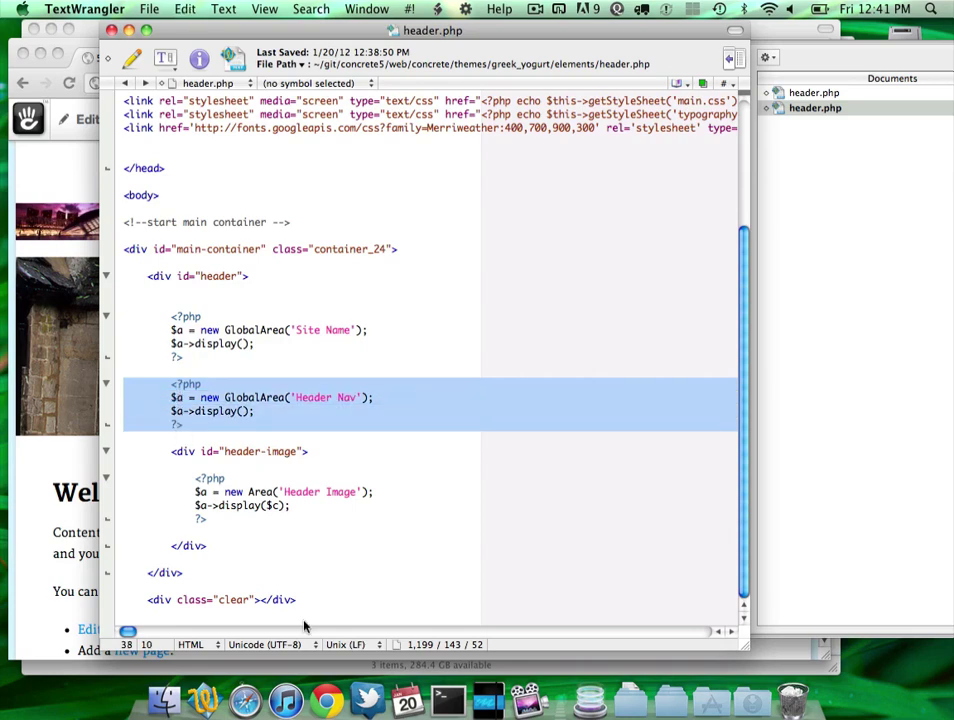
Step: Switch to Finder and open footer.php from the elements folder of the greek_yogurt theme
key(super+Tab)
key(super+Tab)
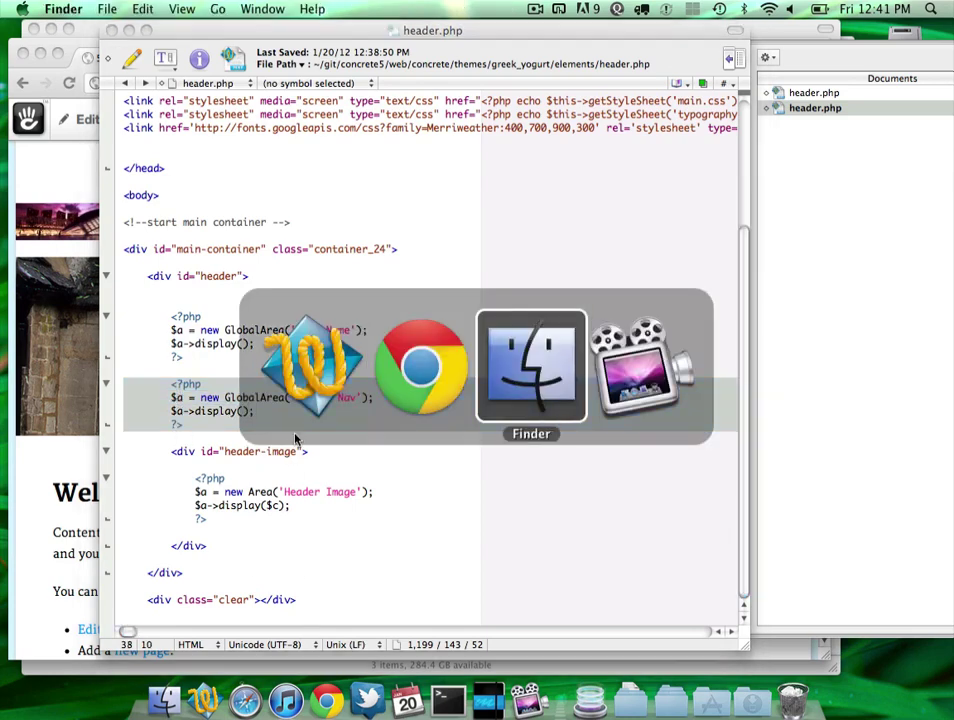
key(Down)
key(Up)
key(Up)
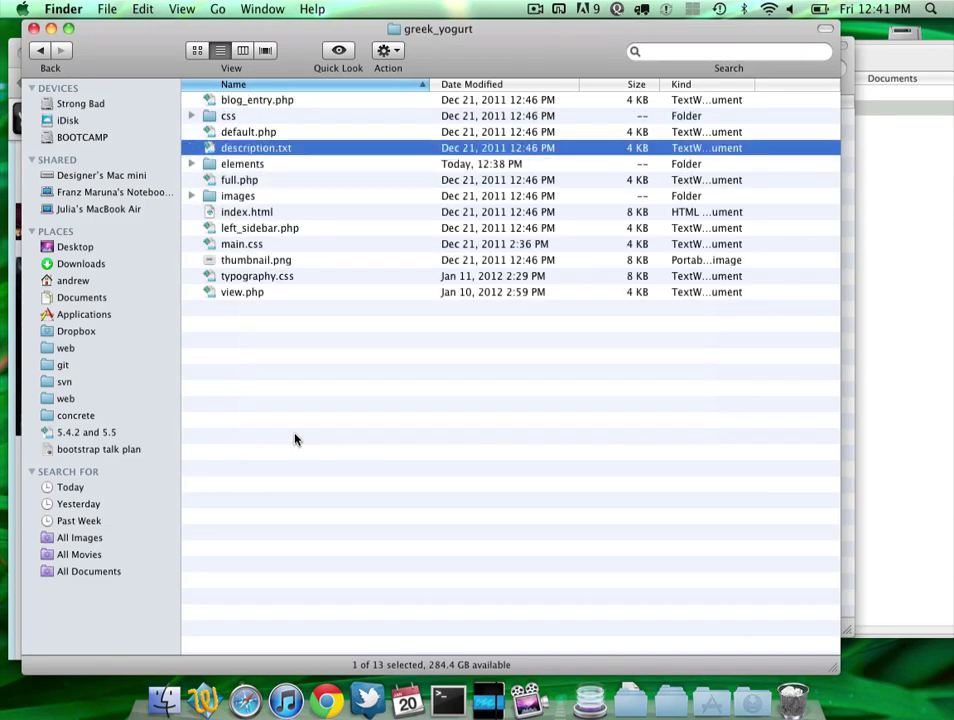
key(Down)
key(Down)
key(Up)
key(Up)
key(Down)
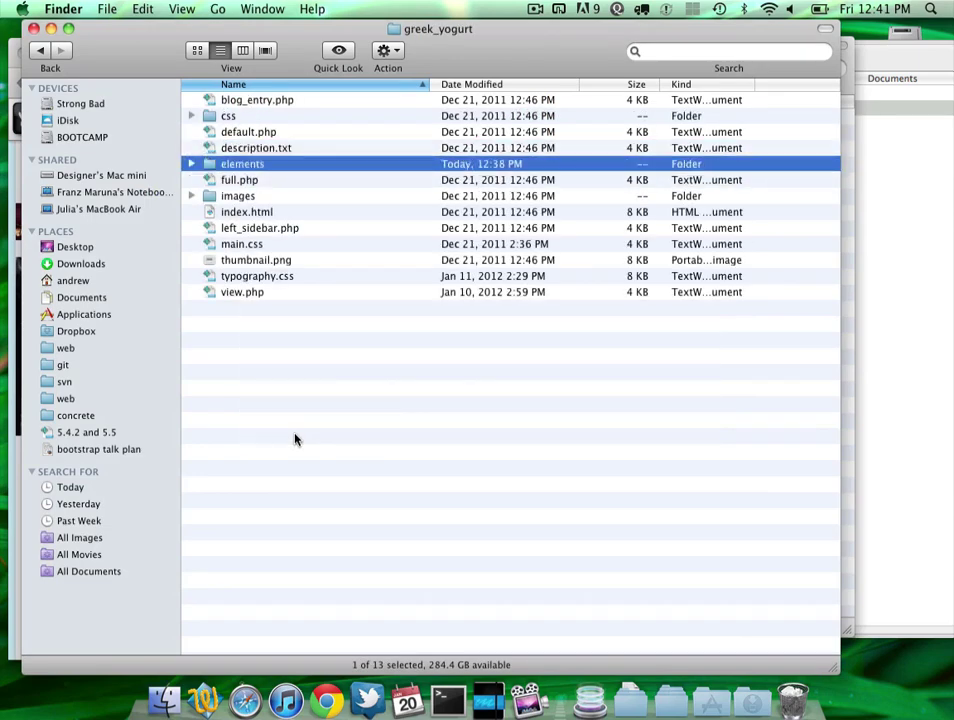
key(Up)
key(Down)
key(super+Down)
key(Down)
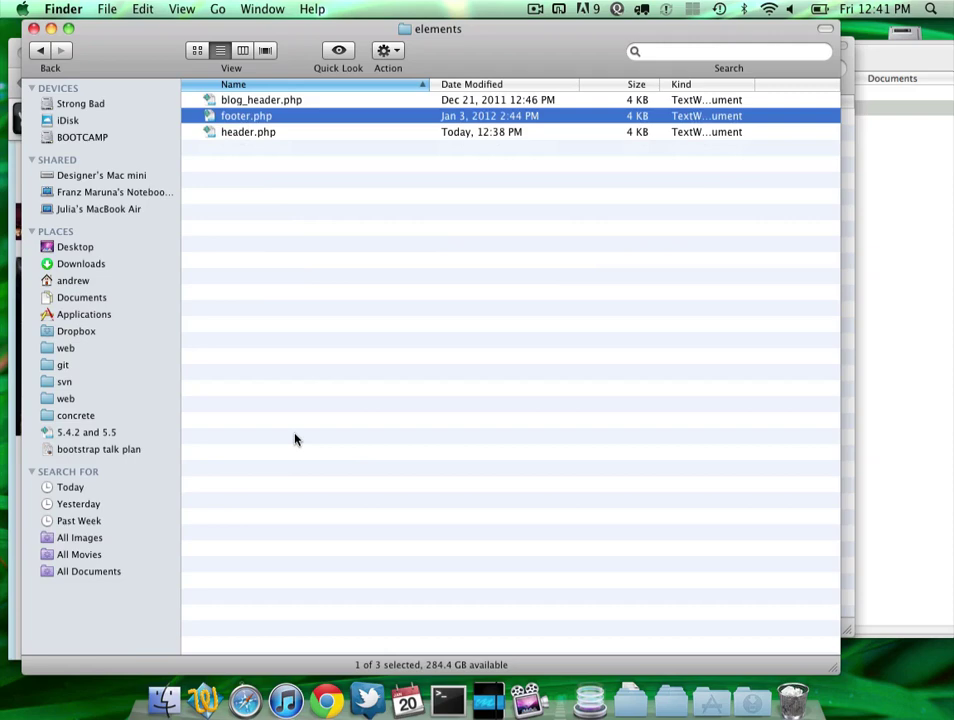
key(super+Down)
scroll(340, 441, down, 1)
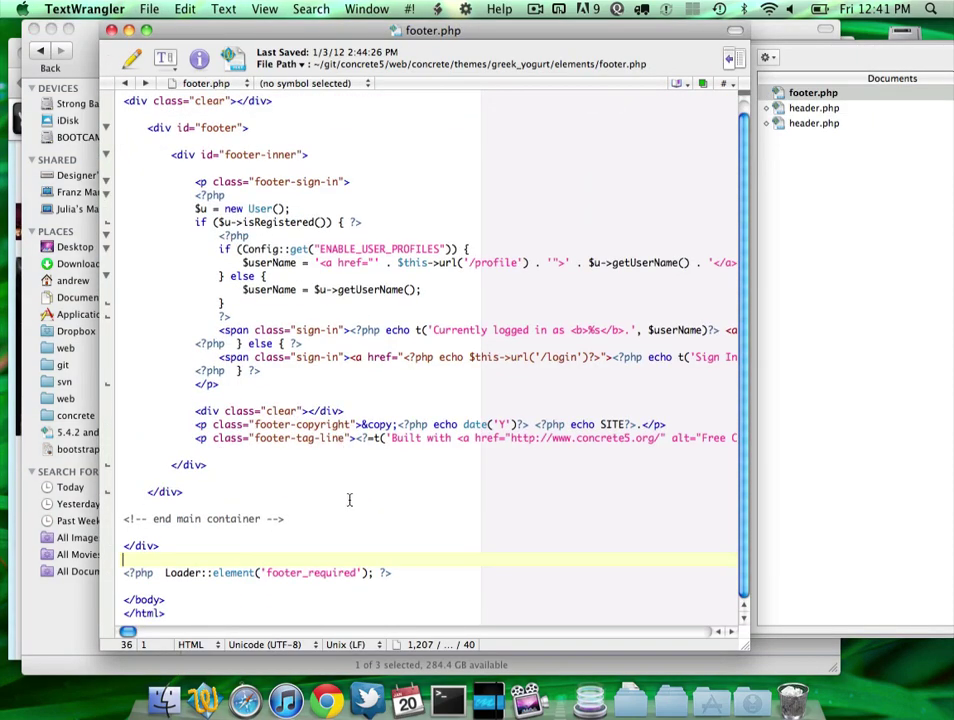
scroll(349, 500, up, 1)
scroll(349, 502, down, 1)
Step: Try pasting the Header Nav GlobalArea block above the footer-sign-in paragraph and indenting it one level
click(377, 193)
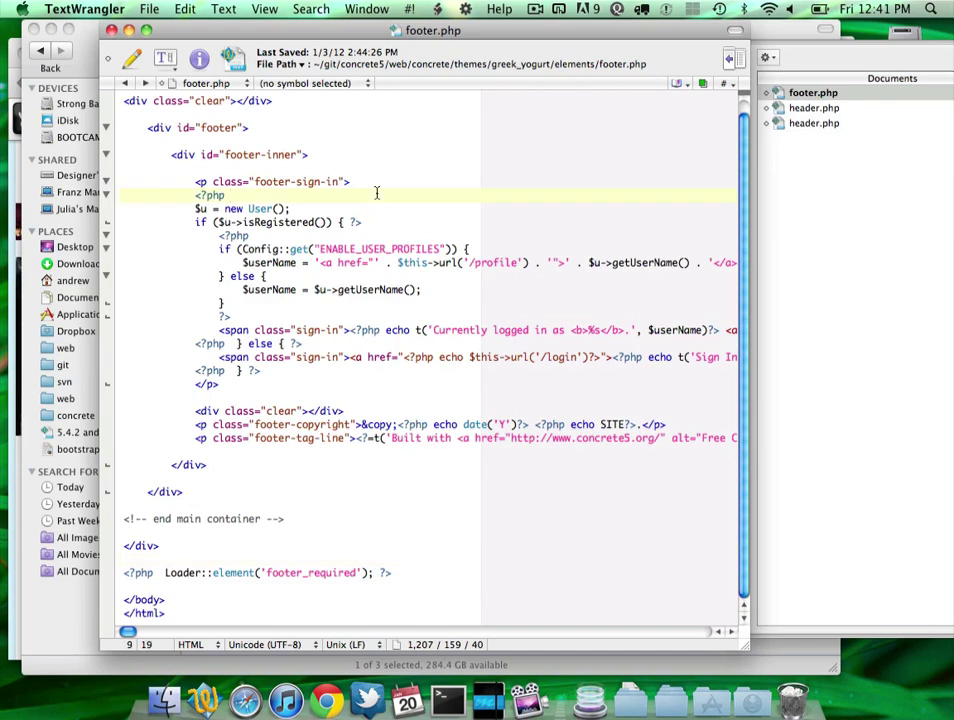
click(375, 181)
click(352, 164)
key(super+Left)
key(super+v)
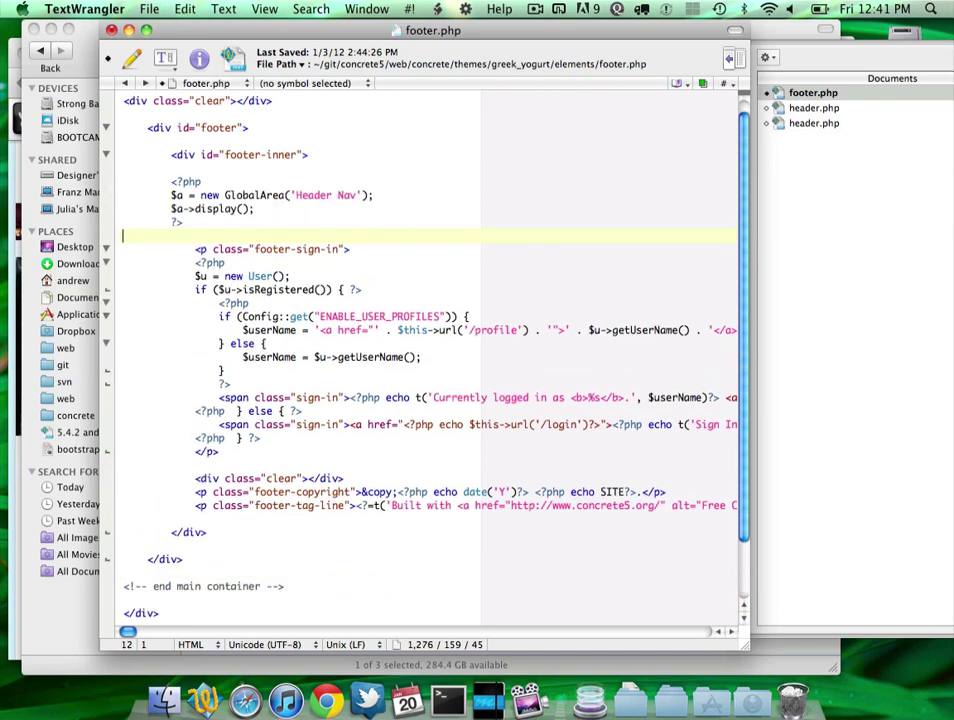
key(shift+Up)
key(shift+Up)
key(shift+Up)
key(shift+Up)
key(super+c)
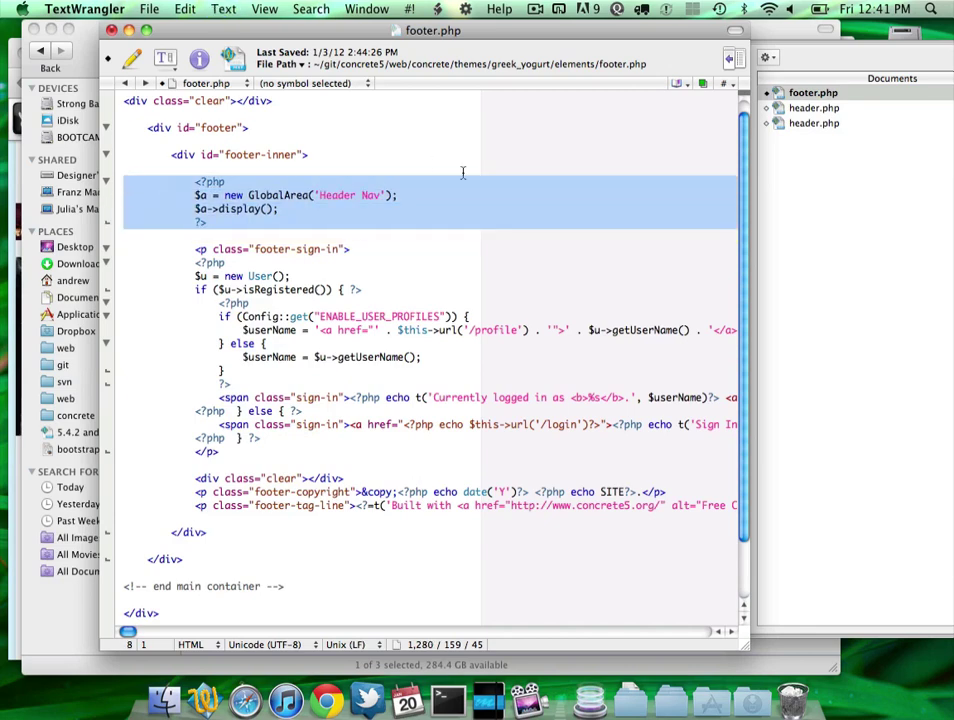
Step: Remove the pasted GlobalArea block from footer.php, check the website's footer in Chrome, and return to TextWrangler
click(345, 196)
double_click(345, 196)
drag(345, 197, 374, 197)
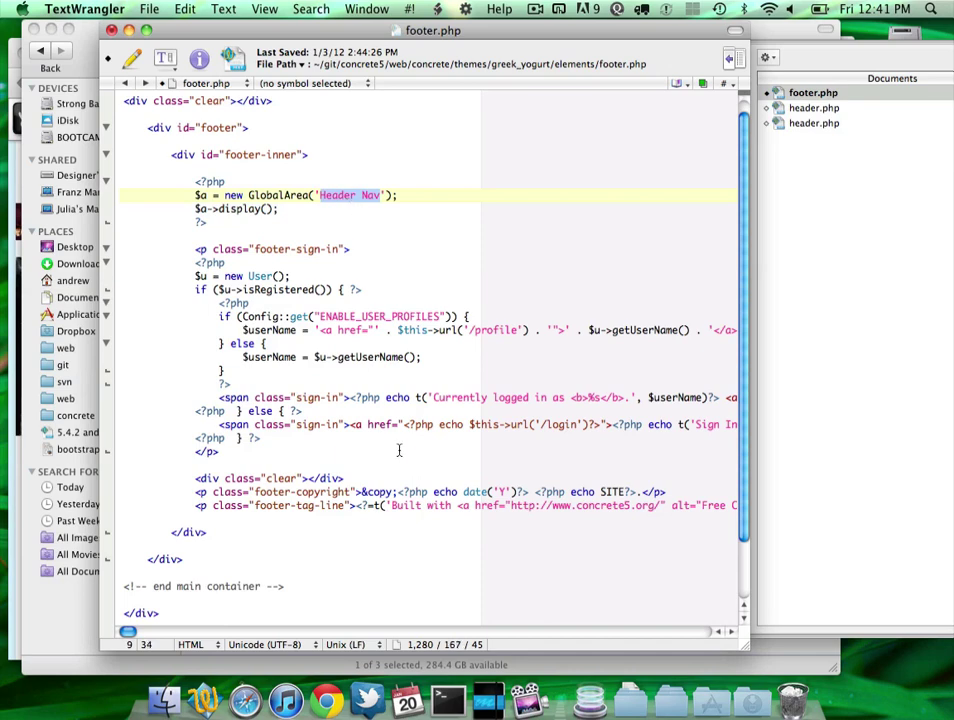
key(super+z)
key(BackSpace)
key(super+Tab)
key(super+Tab)
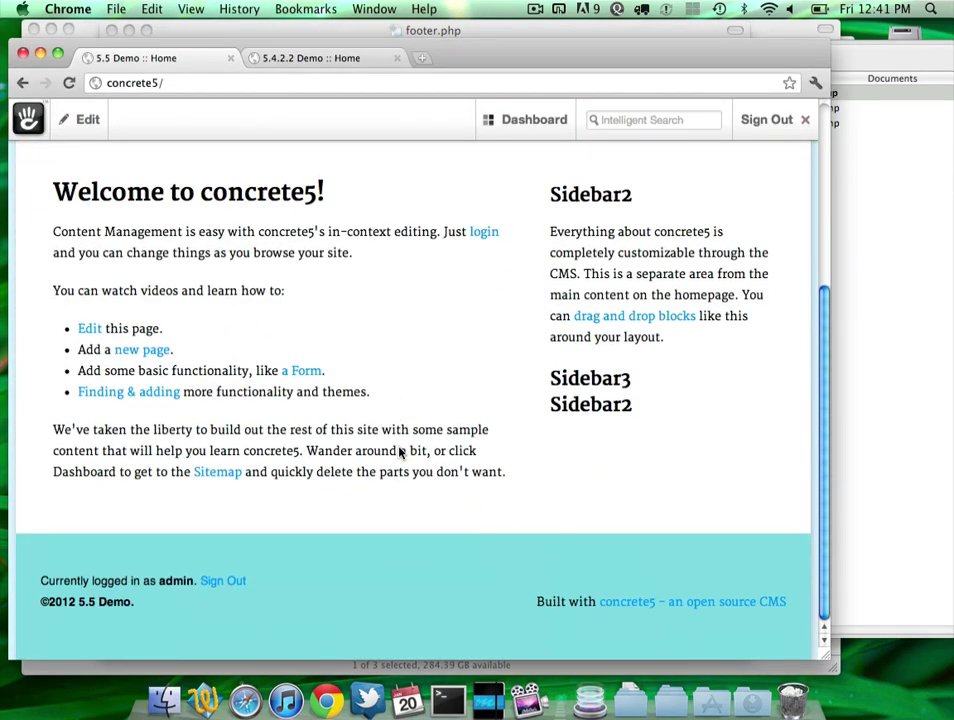
key(super+Tab)
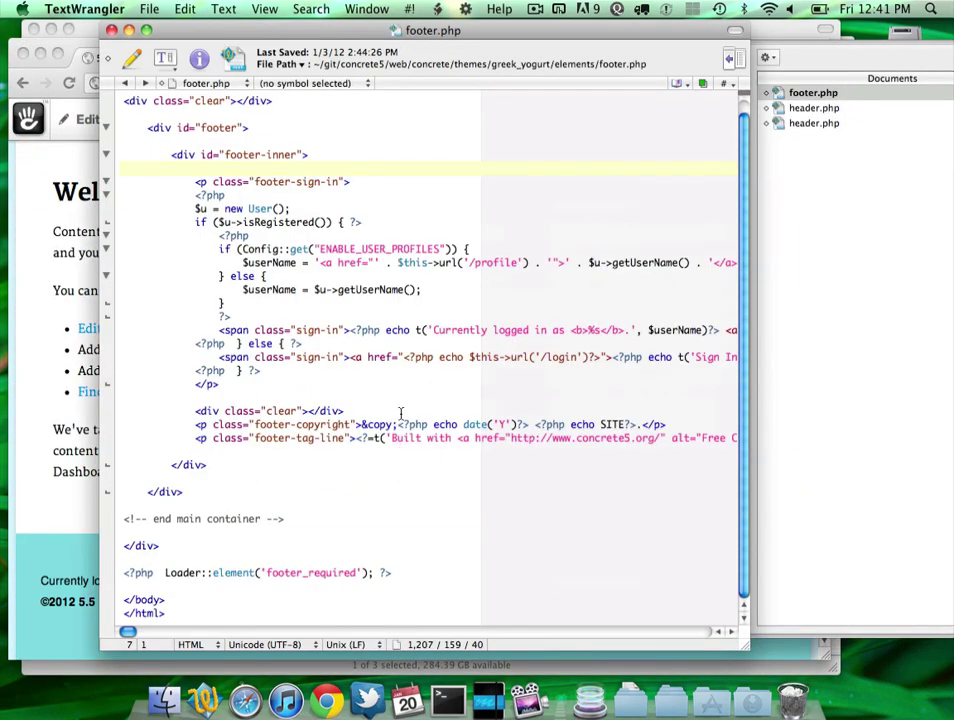
Step: Locate the footer-copyright paragraph in footer.php and replace its copyright symbol, year and site name code with a line break
scroll(400, 413, right, 3)
key(super+f)
key(Return)
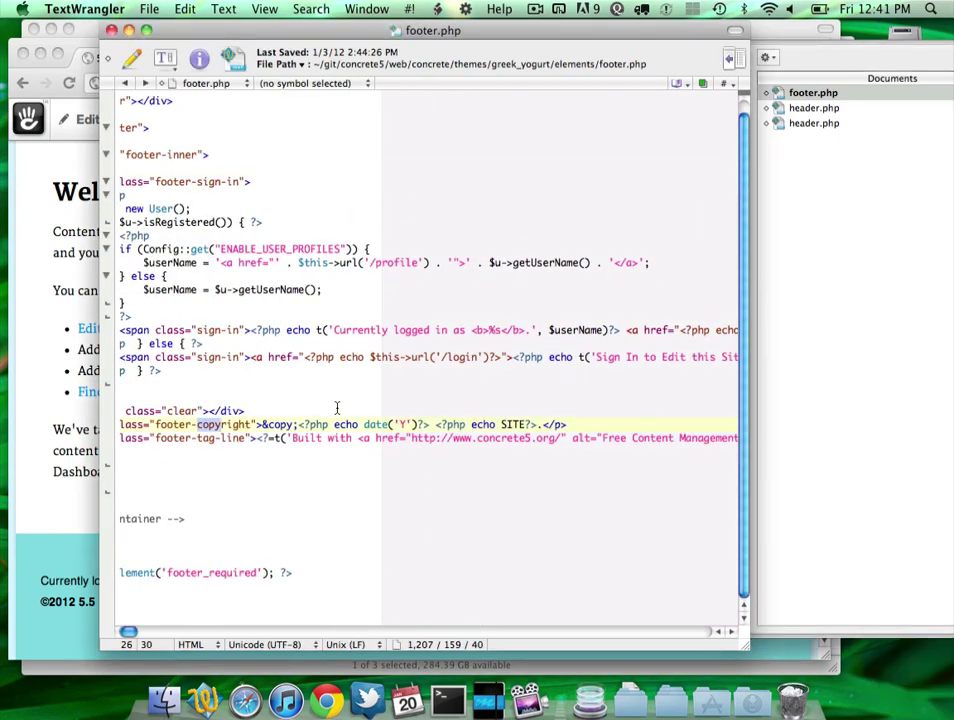
click(261, 424)
shift+click(540, 424)
key(Return)
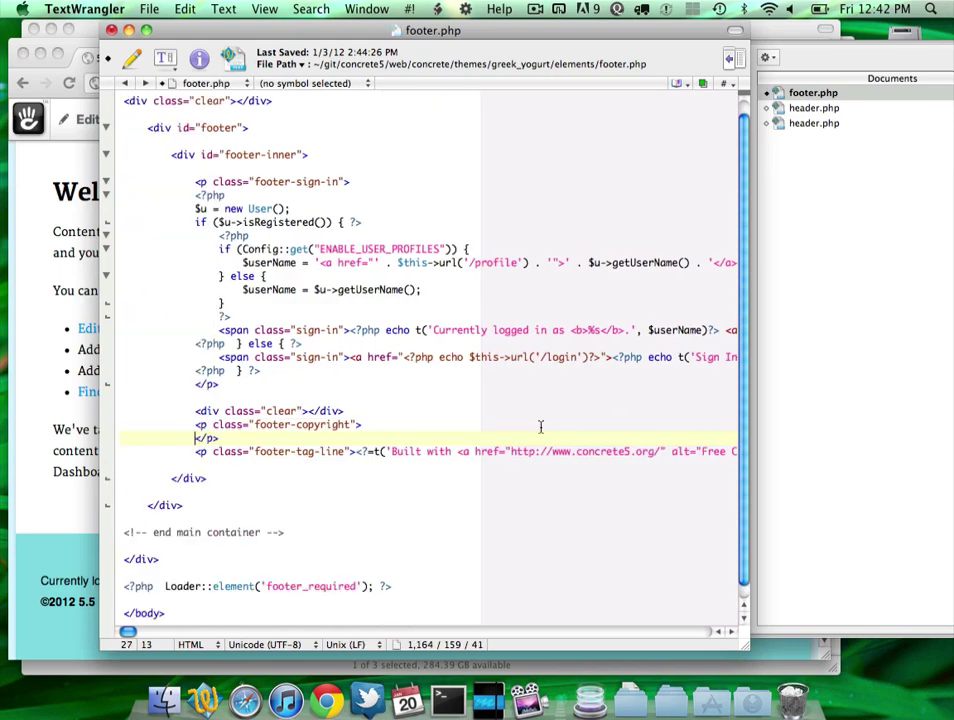
Step: Paste the Header Nav GlobalArea block inside the footer-copyright paragraph and align its indentation with the paragraph tag
key(Return)
key(super+v)
key(shift+Up)
key(shift+Up)
key(shift+Up)
key(super+])
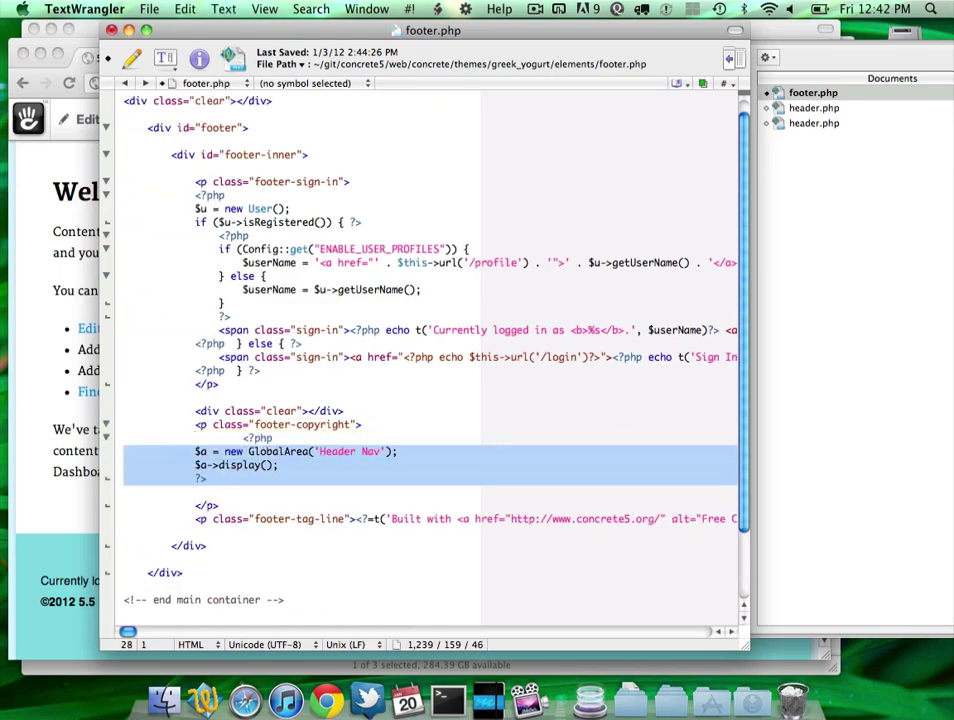
key(Up)
key(super+[)
key(super+[)
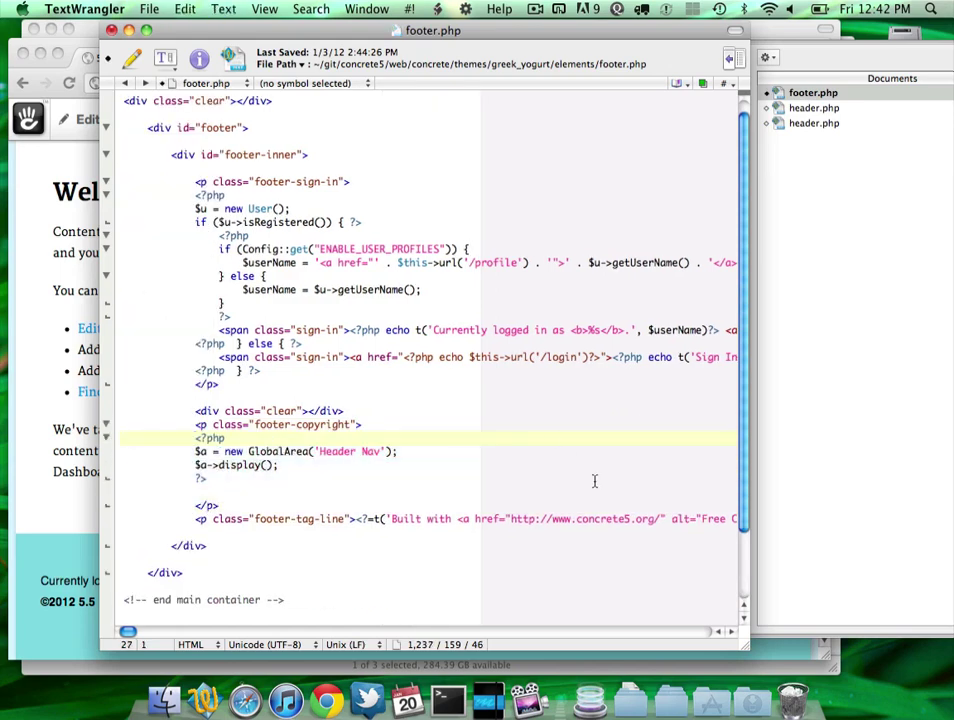
Step: Rename the pasted global area to Copyright, save footer.php, and highlight the word GlobalArea
drag(320, 451, 378, 452)
text(Copyright)
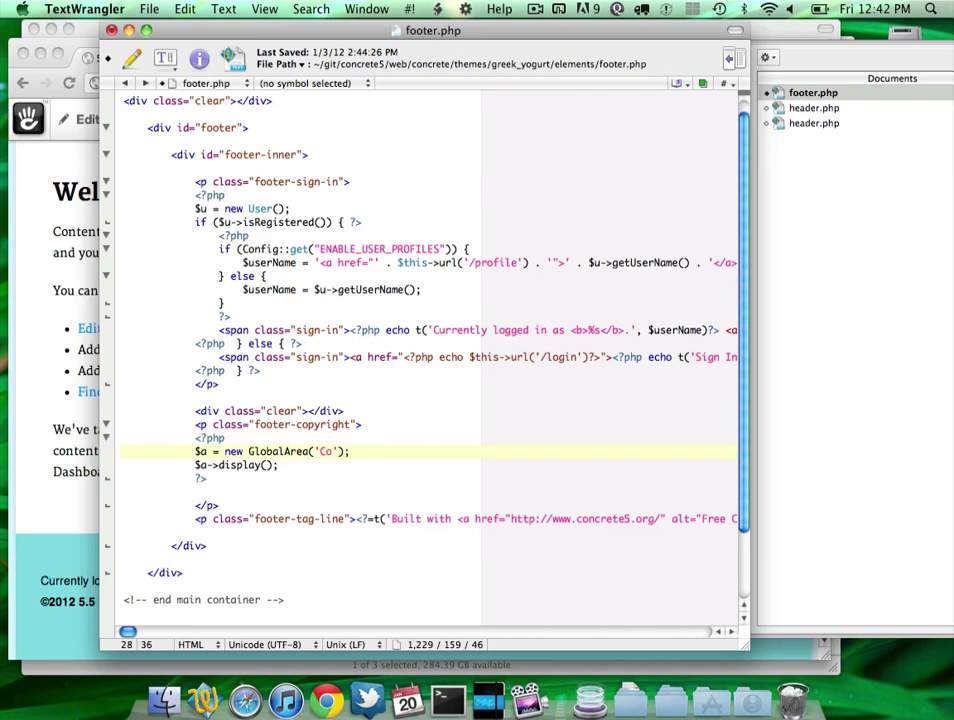
key(super+s)
double_click(278, 452)
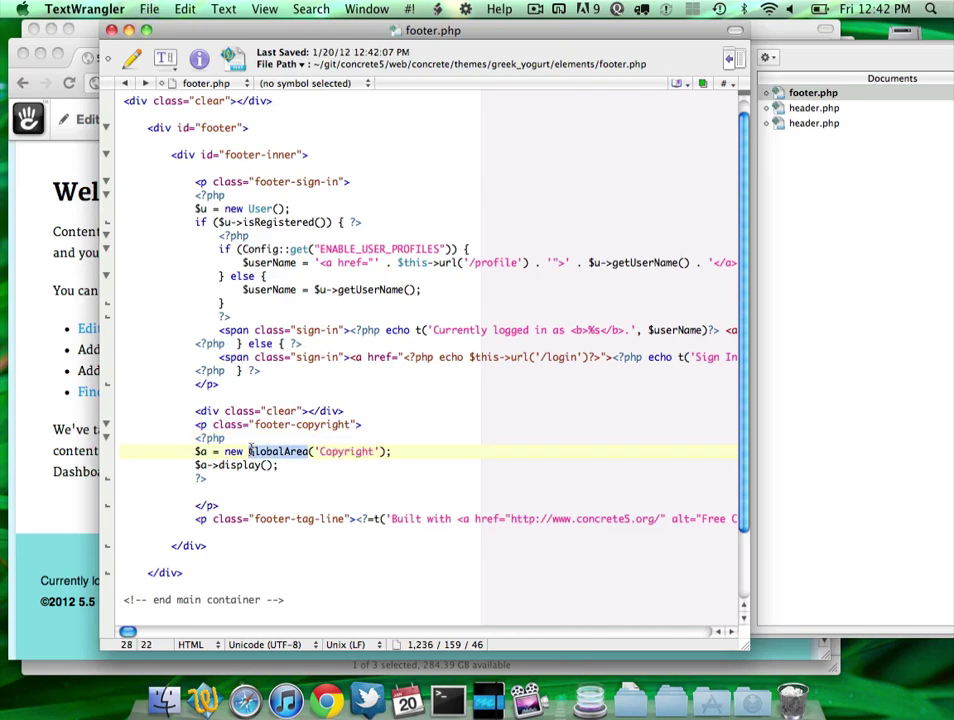
Step: Switch to Chrome, reload the Home page, and put it in edit mode to show the sitewide Copyright area in the footer
key(super+Tab)
key(super+r)
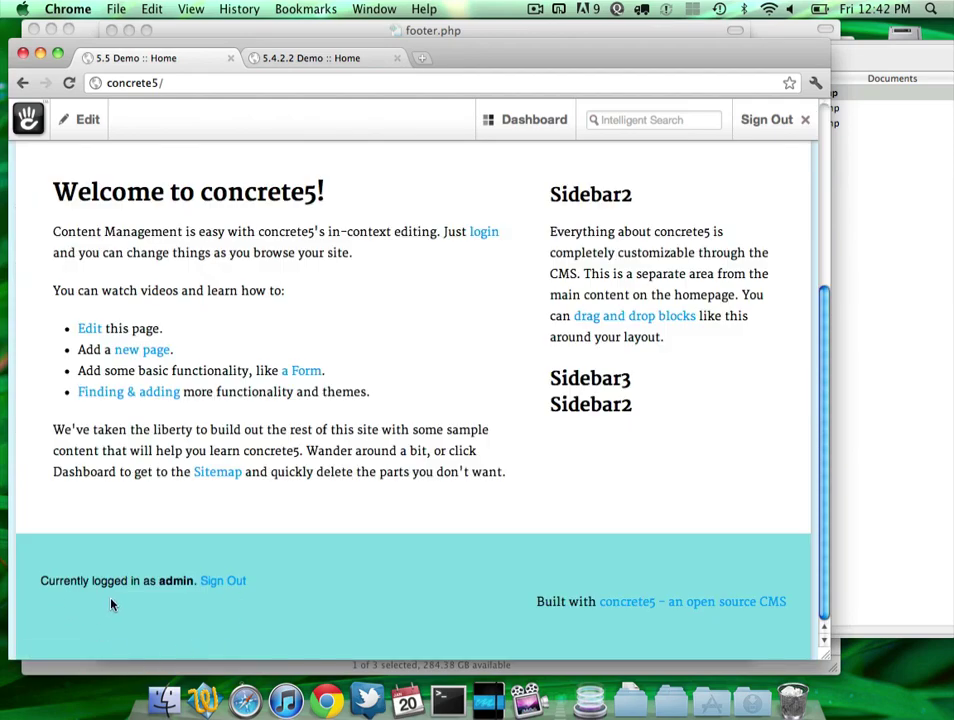
click(85, 119)
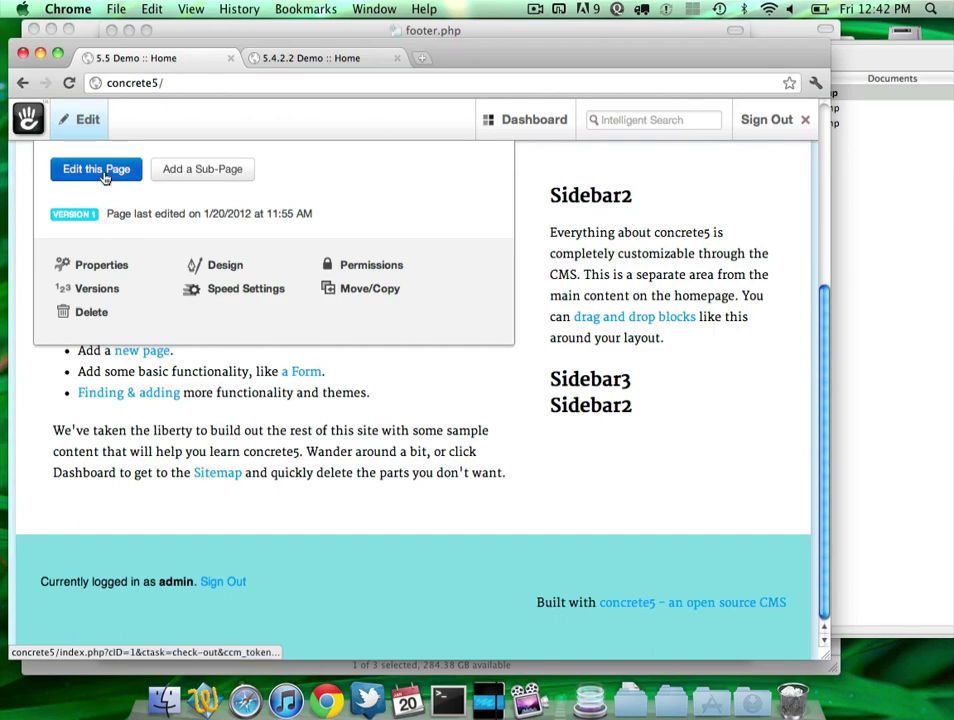
click(106, 177)
scroll(104, 178, down, 5)
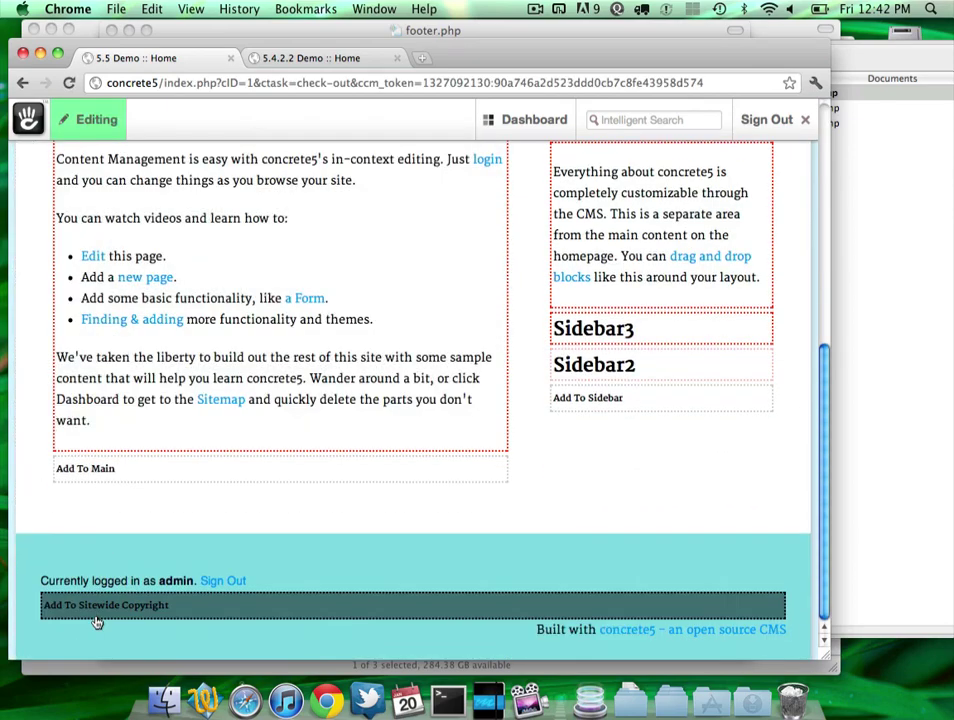
Step: Add a Content block reading "Copyright 2012" to the Sitewide Copyright area in the footer, and leave edit mode on the Home page
click(97, 622)
click(117, 540)
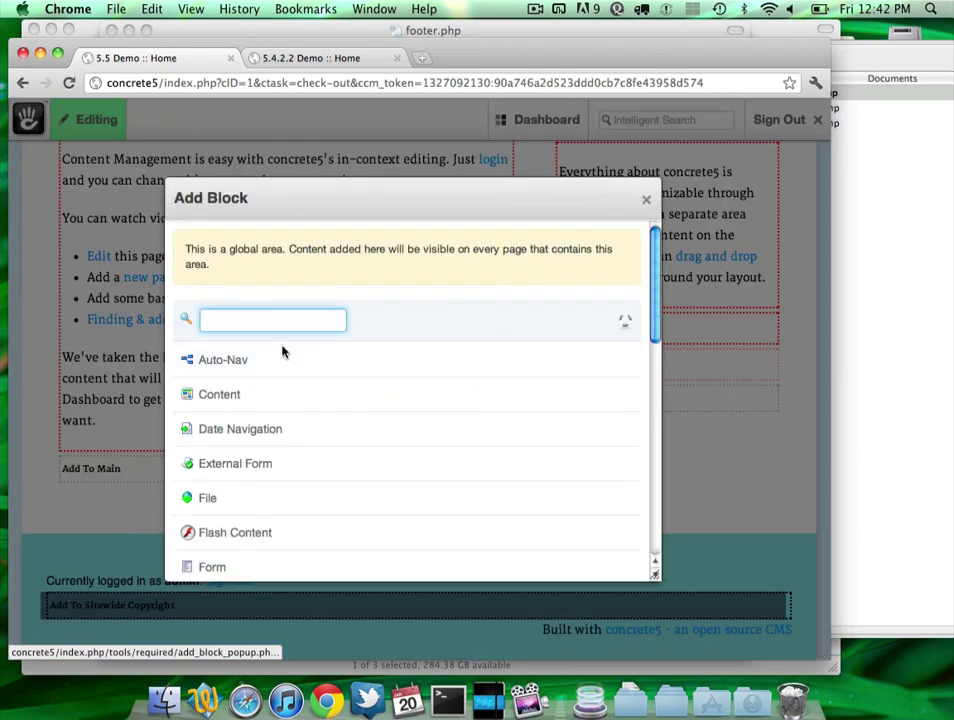
click(282, 392)
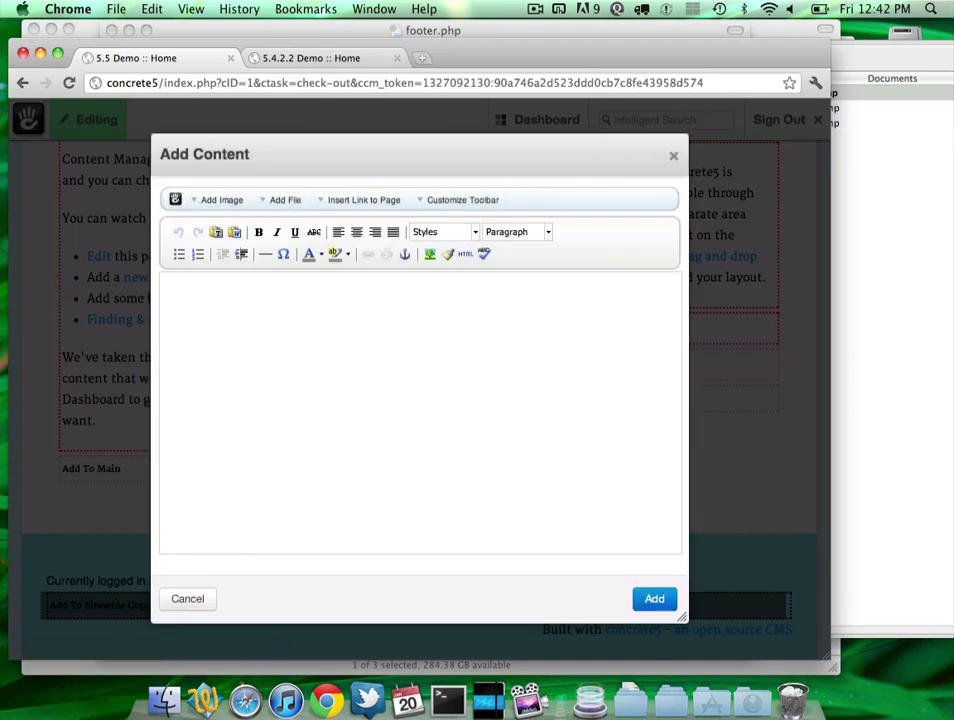
text(Copyright 2012)
click(654, 598)
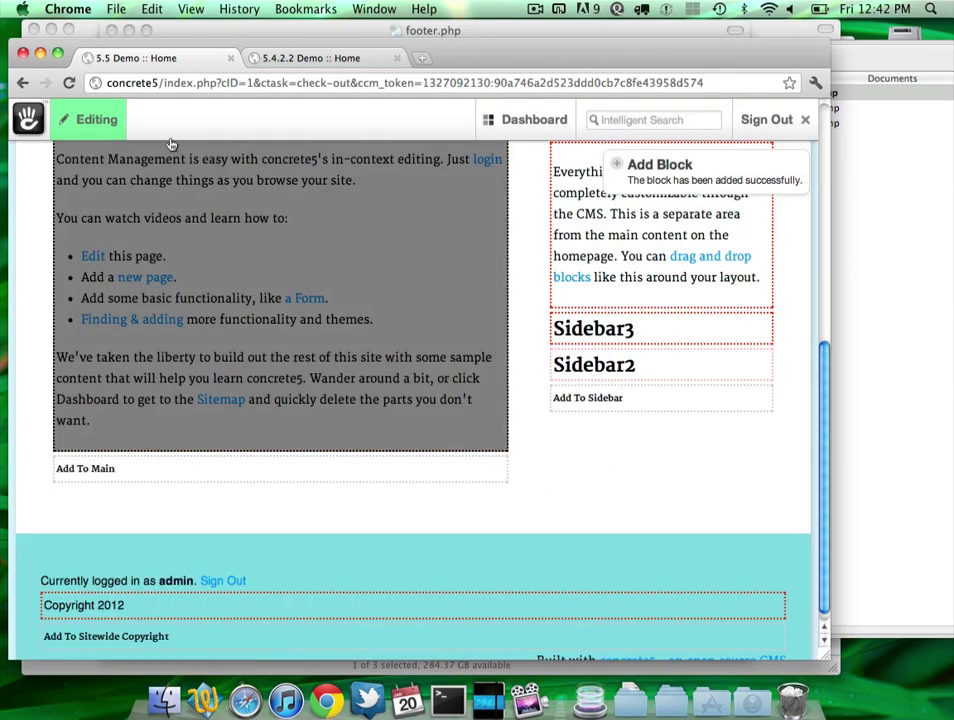
click(106, 125)
click(270, 196)
click(400, 234)
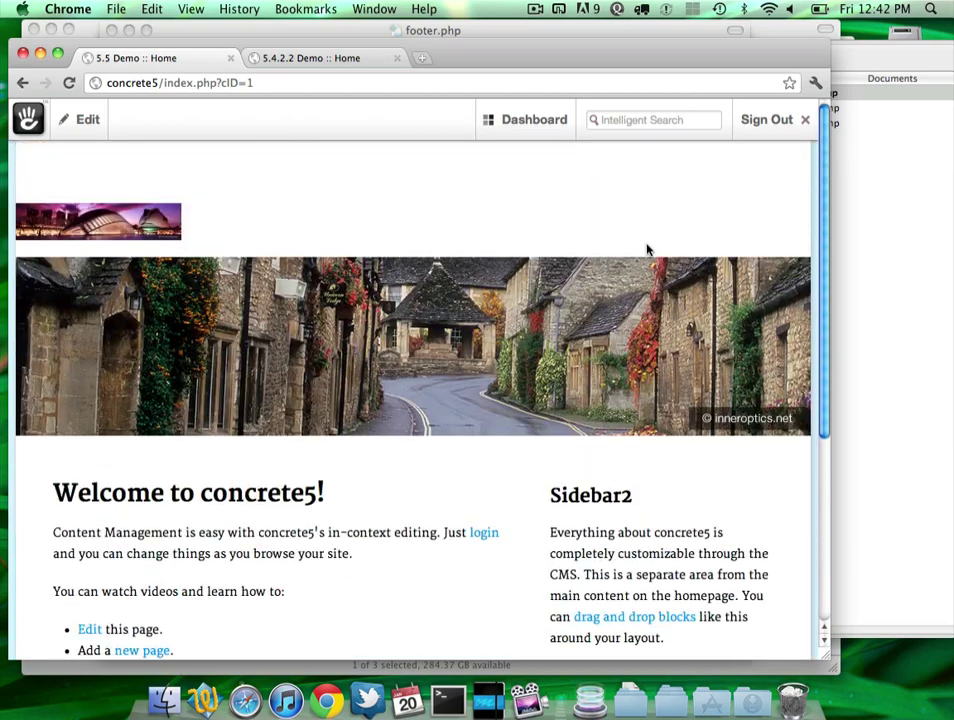
Step: Visit the Contact Us page under About from the full sitemap and check the copyright text in its footer
mouse_move(527, 119)
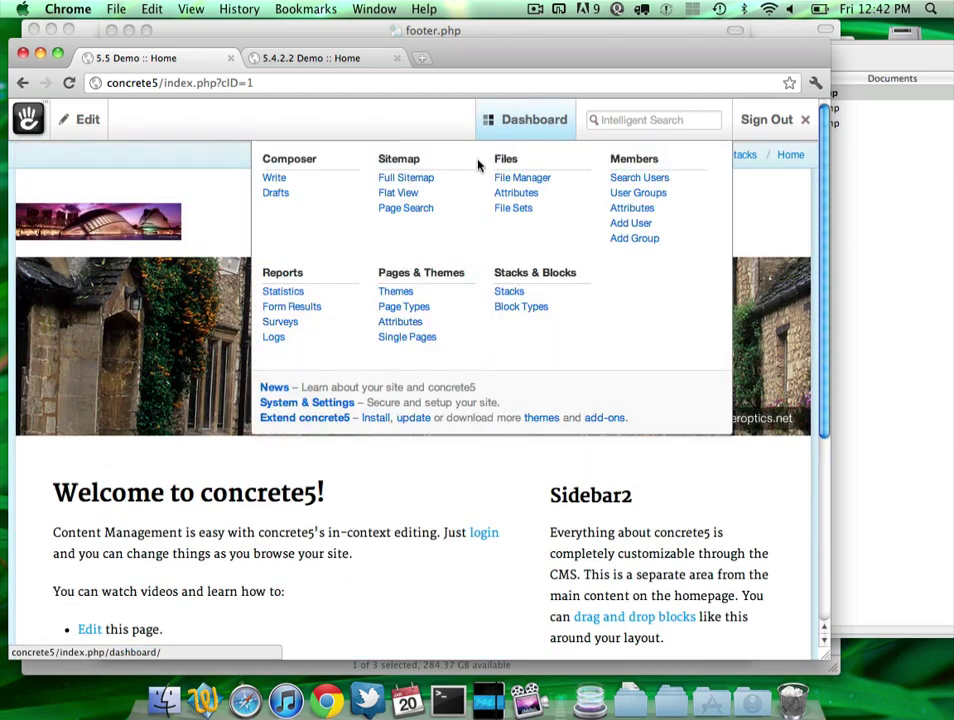
click(408, 161)
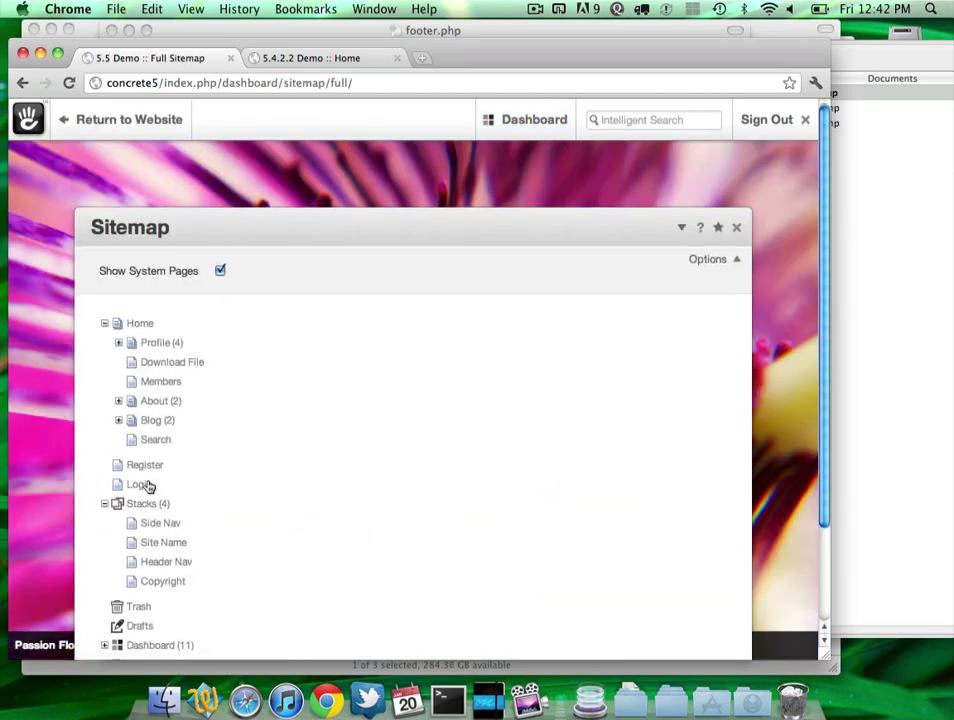
scroll(148, 486, down, 3)
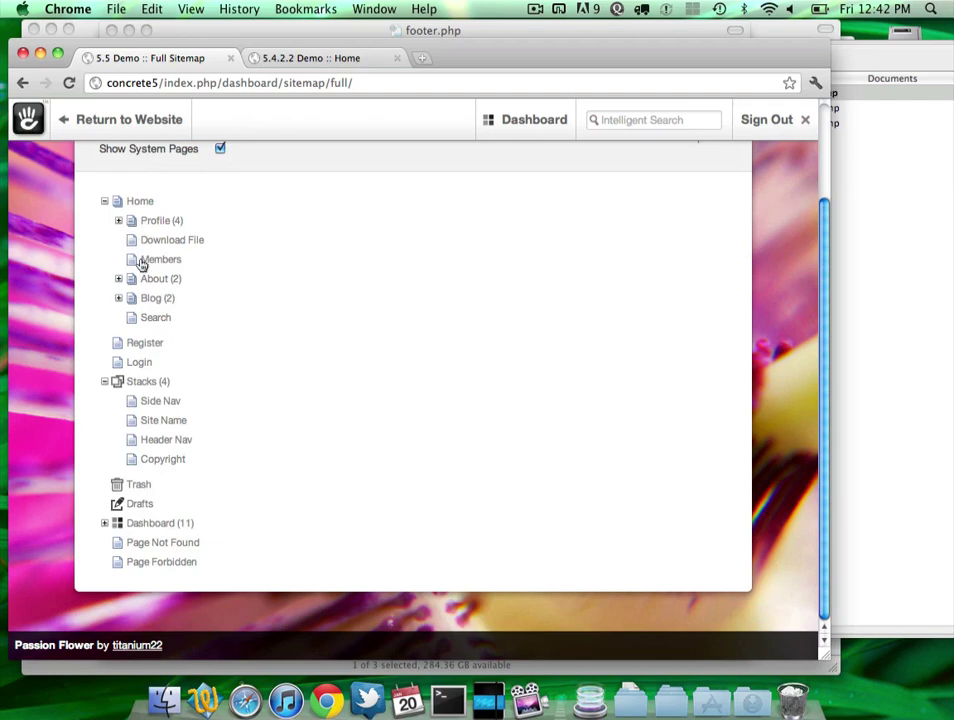
click(118, 279)
click(172, 298)
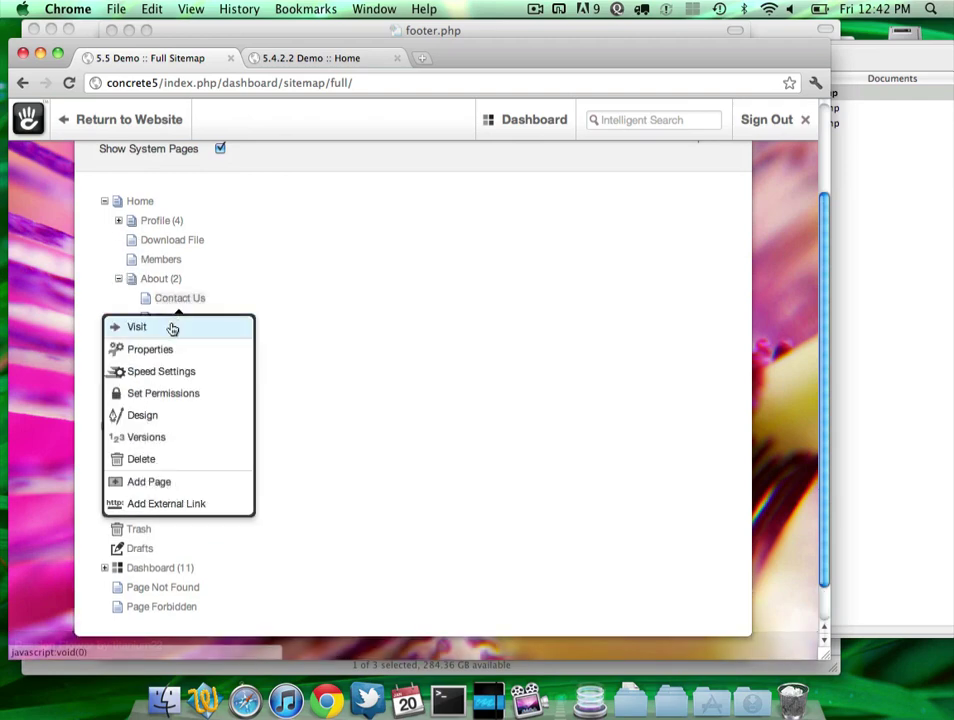
click(137, 327)
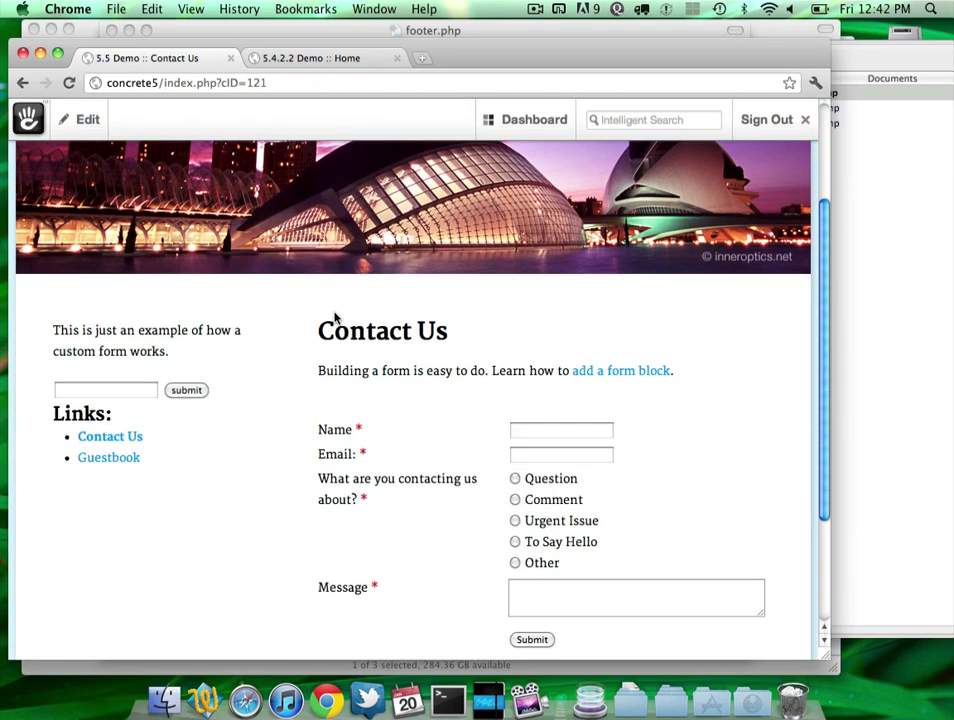
scroll(320, 390, down, 4)
scroll(83, 596, up, 8)
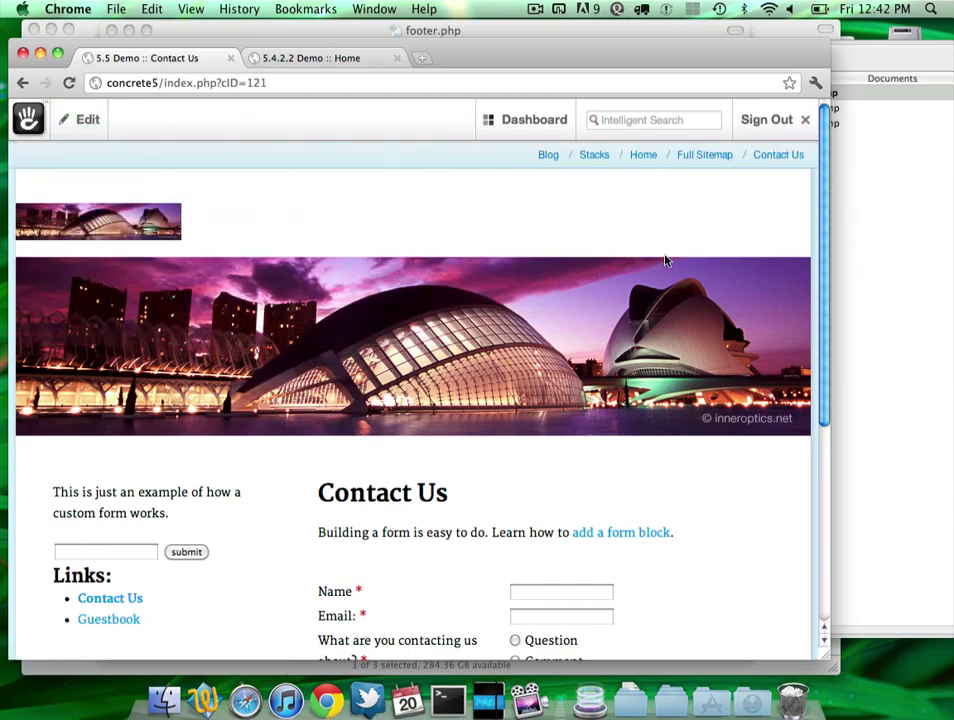
scroll(666, 261, down, 7)
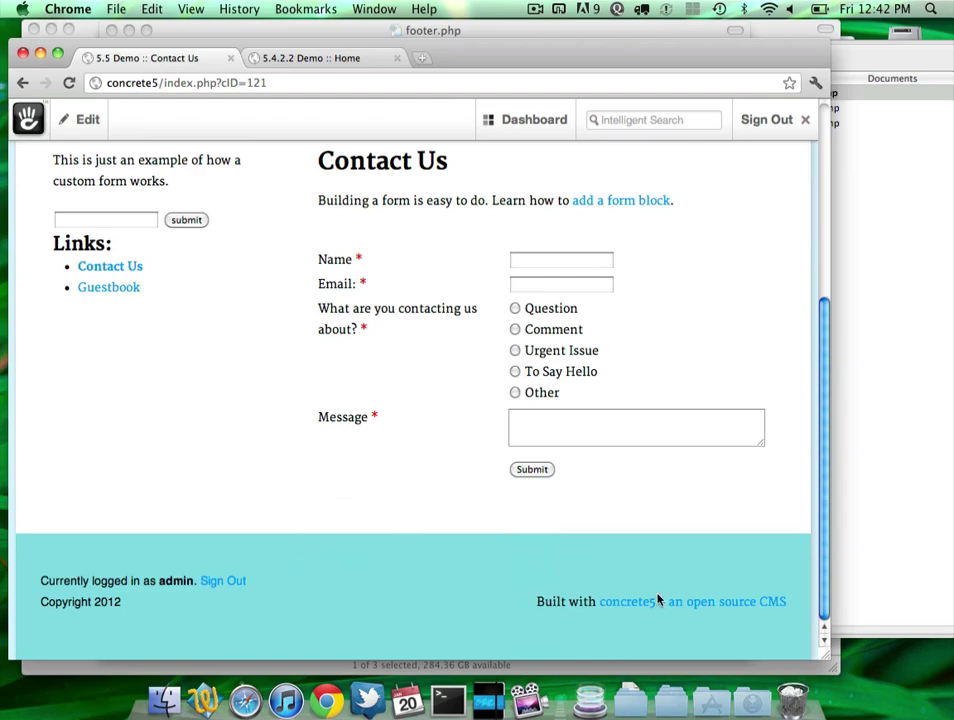
Step: Switch to TextWrangler, highlight the two Copyright GlobalArea lines in footer.php, and compare them with the footer of the web page
key(super+Tab)
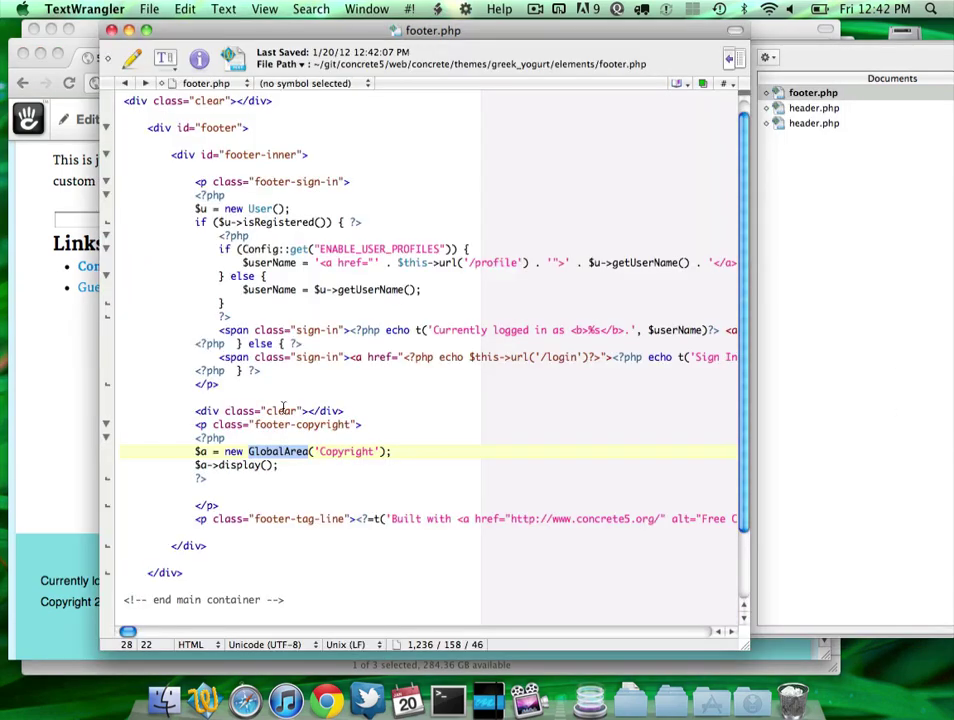
triple_click(227, 451)
key(shift+Down)
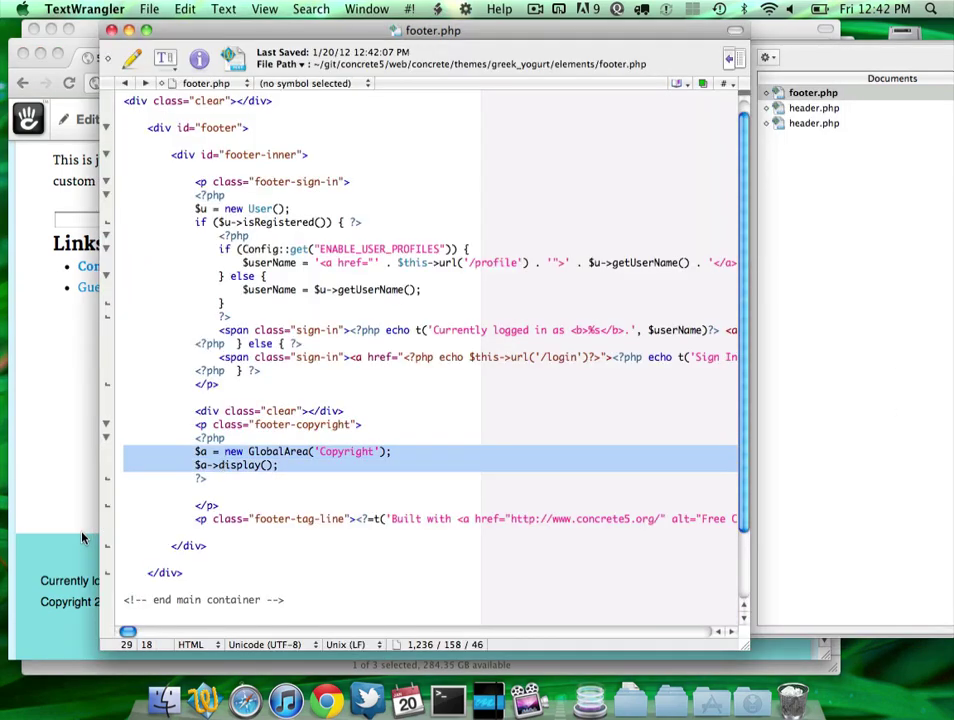
click(84, 580)
key(super+Tab)
click(494, 473)
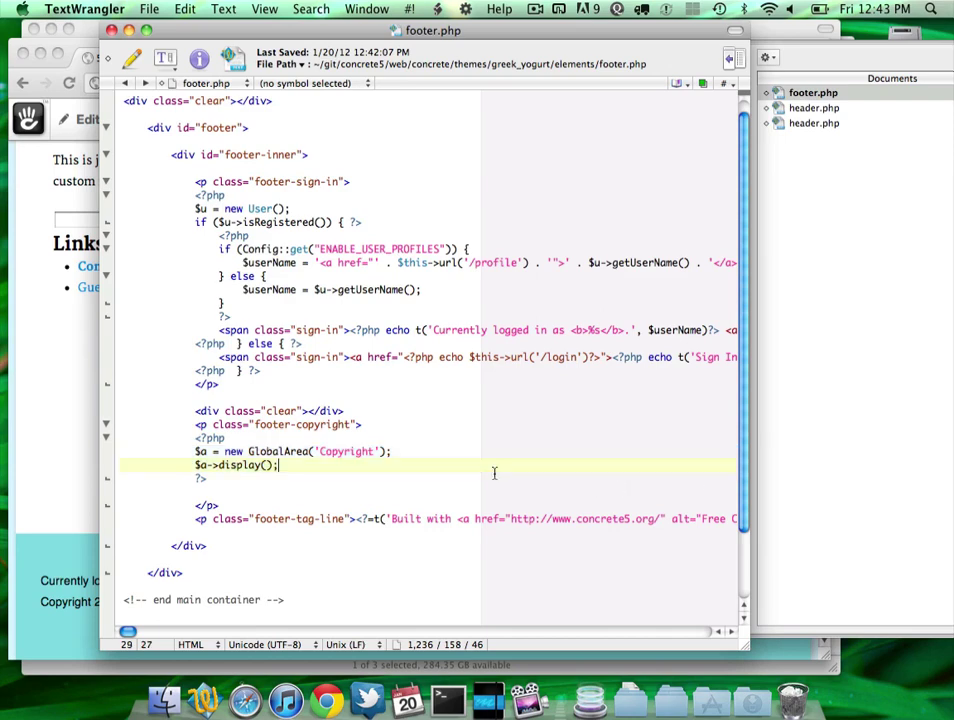
key(super+Left)
key(Up)
Step: Switch to Chrome and review the Contact Us page from its header image down to the footer
click(77, 450)
scroll(331, 441, up, 5)
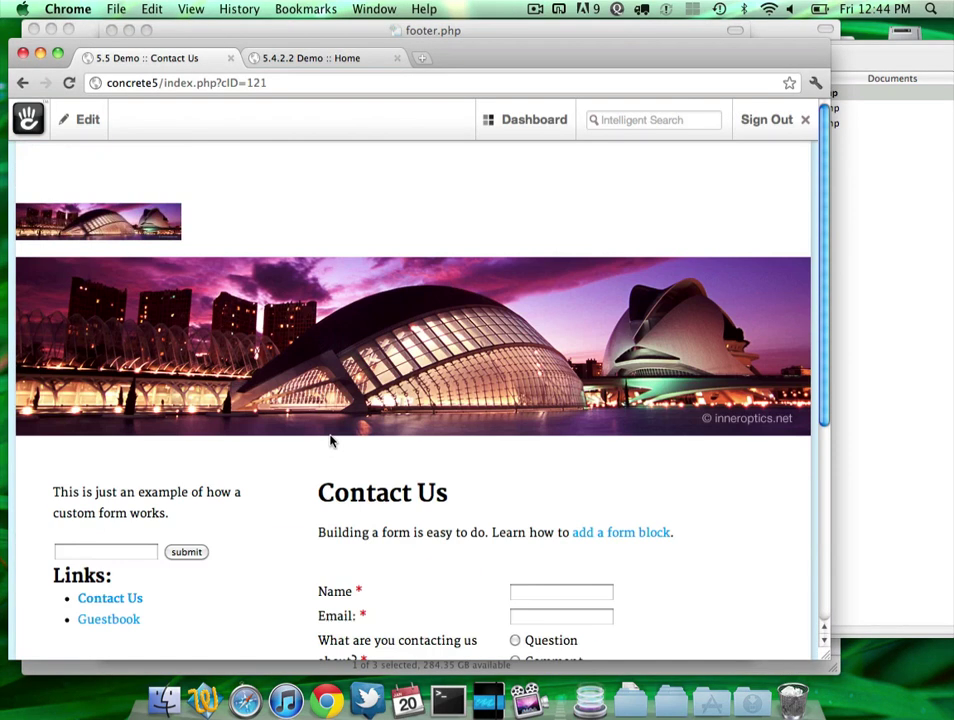
scroll(375, 562, down, 5)
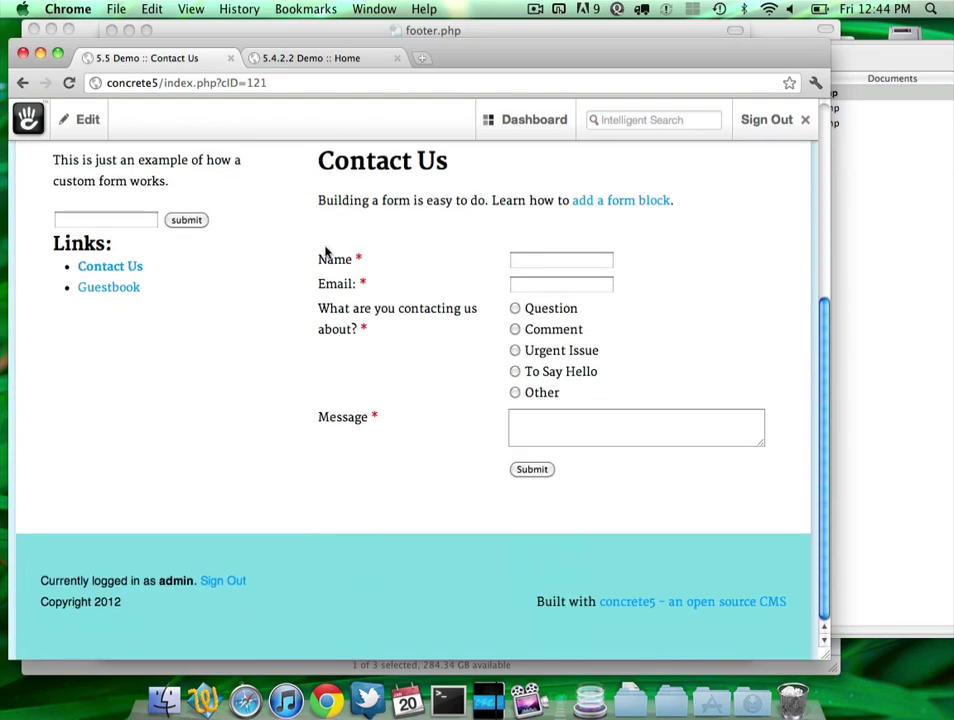
Step: Switch back to TextWrangler and select the area name Copyright in the GlobalArea line of footer.php
click(875, 368)
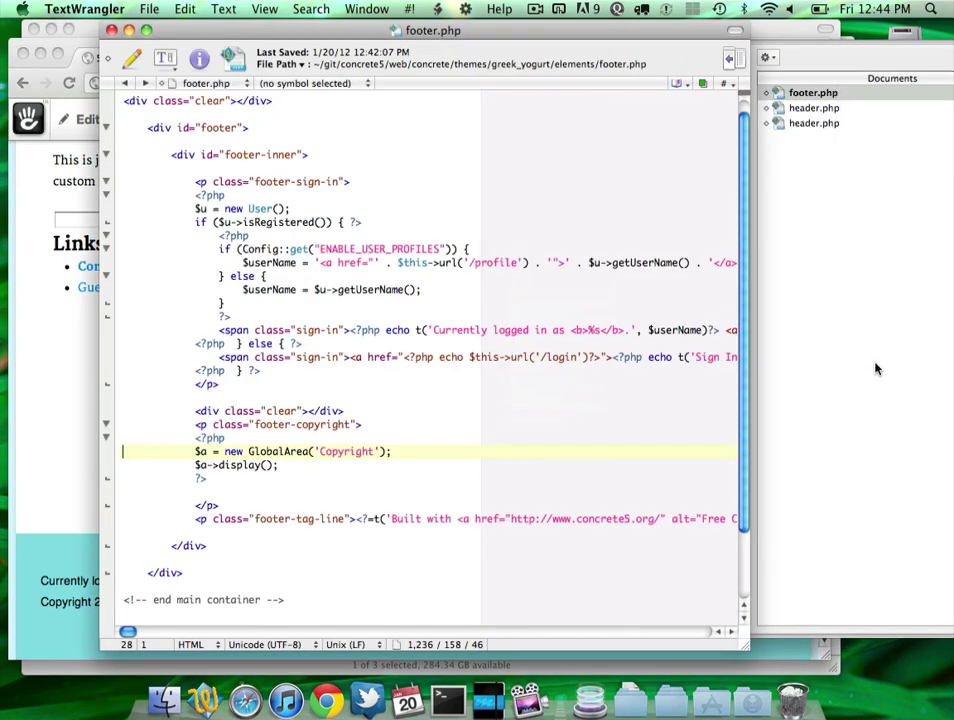
scroll(379, 329, up, 1)
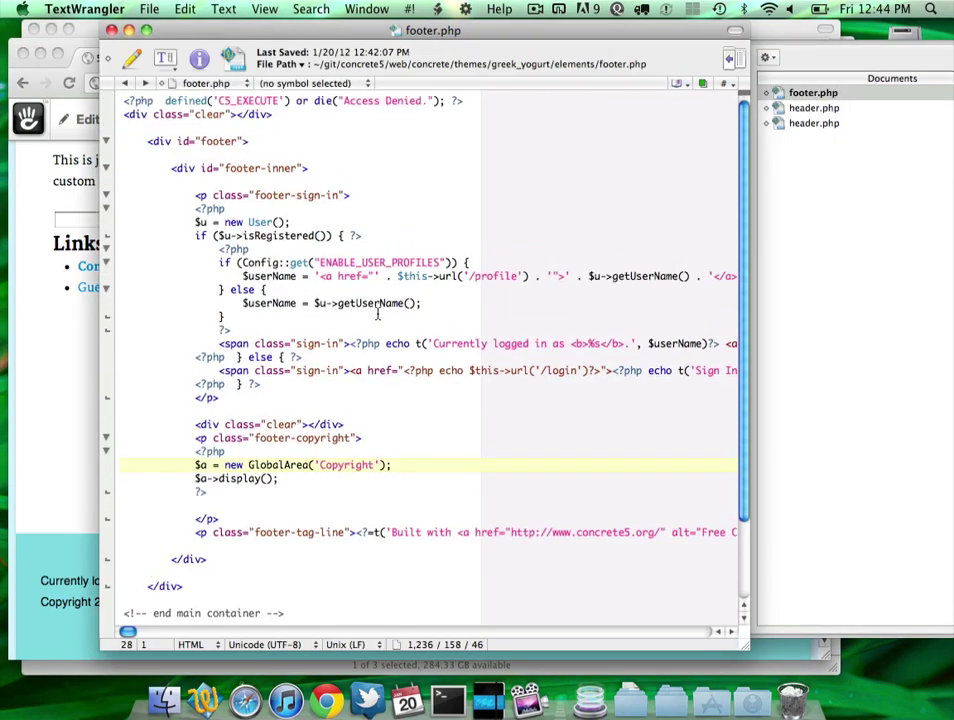
click(345, 452)
double_click(346, 466)
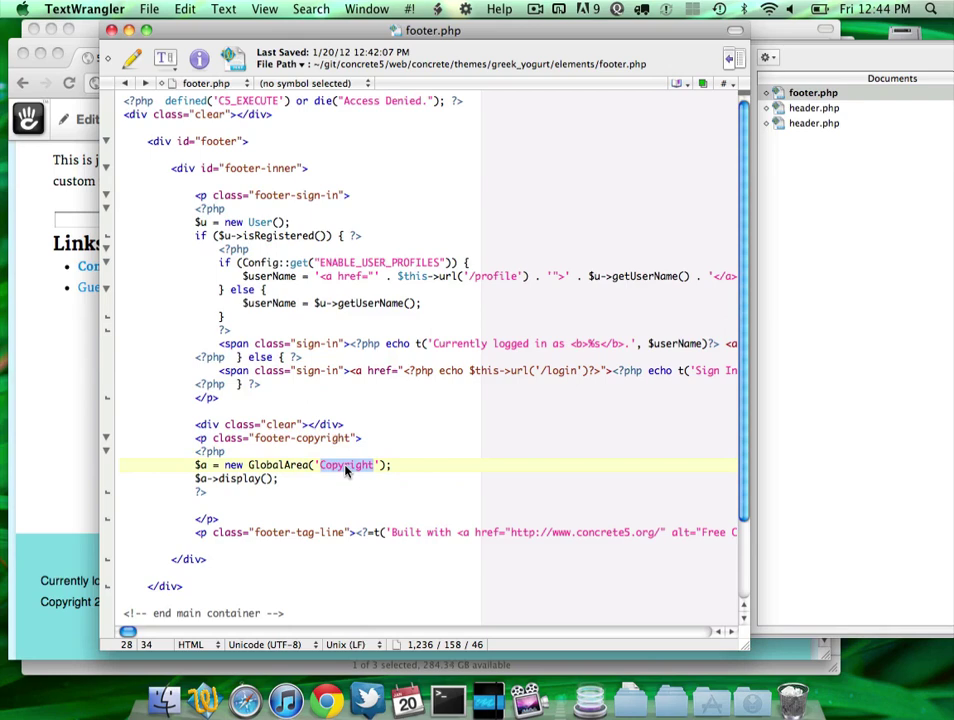
key(Right)
text('; dr)
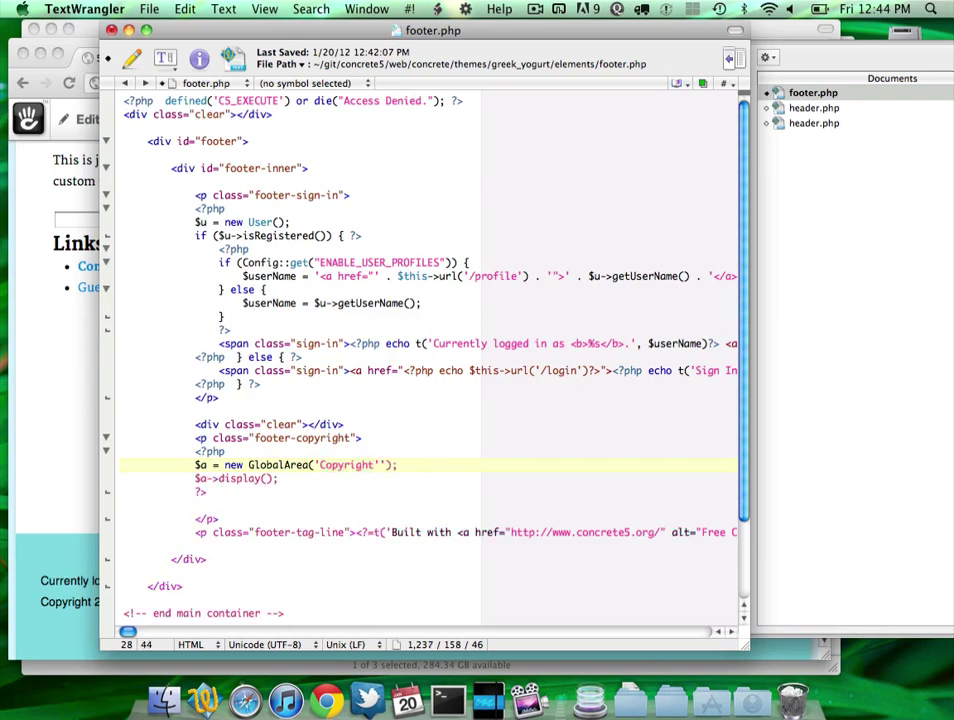
key(BackSpace)
key(BackSpace)
key(BackSpace)
key(BackSpace)
key(BackSpace)
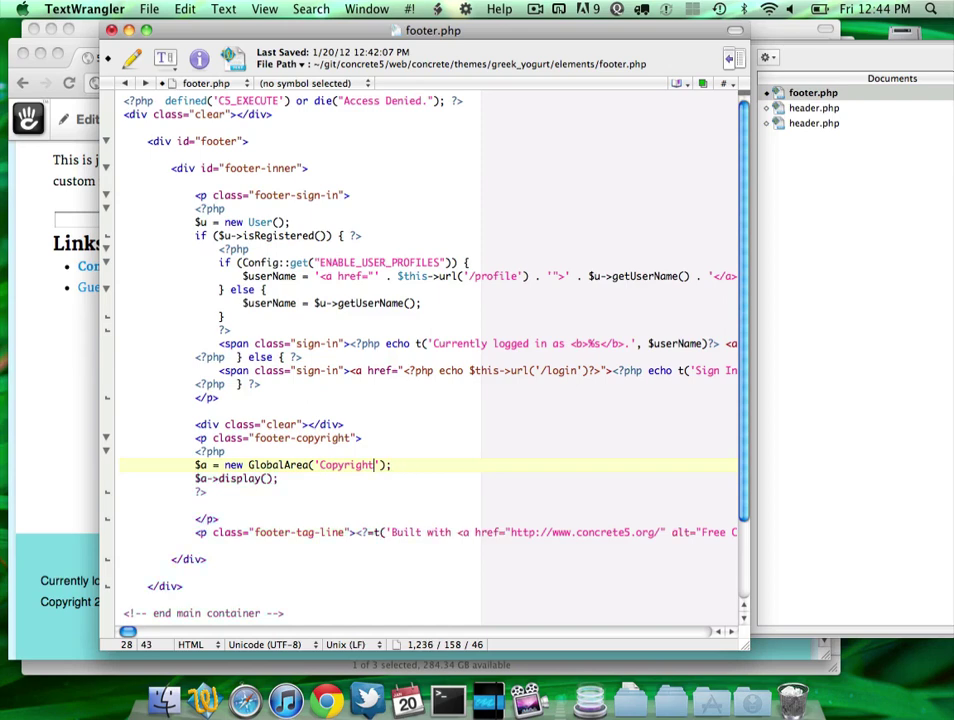
key(super+s)
Step: Insert an empty line above the Copyright GlobalArea line in footer.php
key(Up)
key(Return)
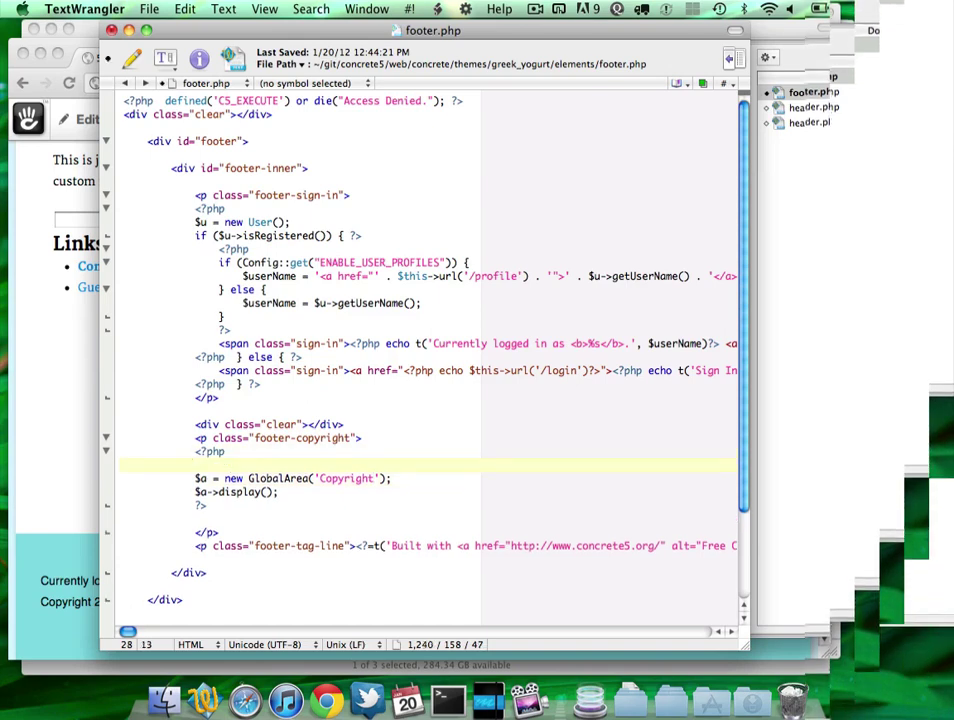
text($a)
key(BackSpace)
key(BackSpace)
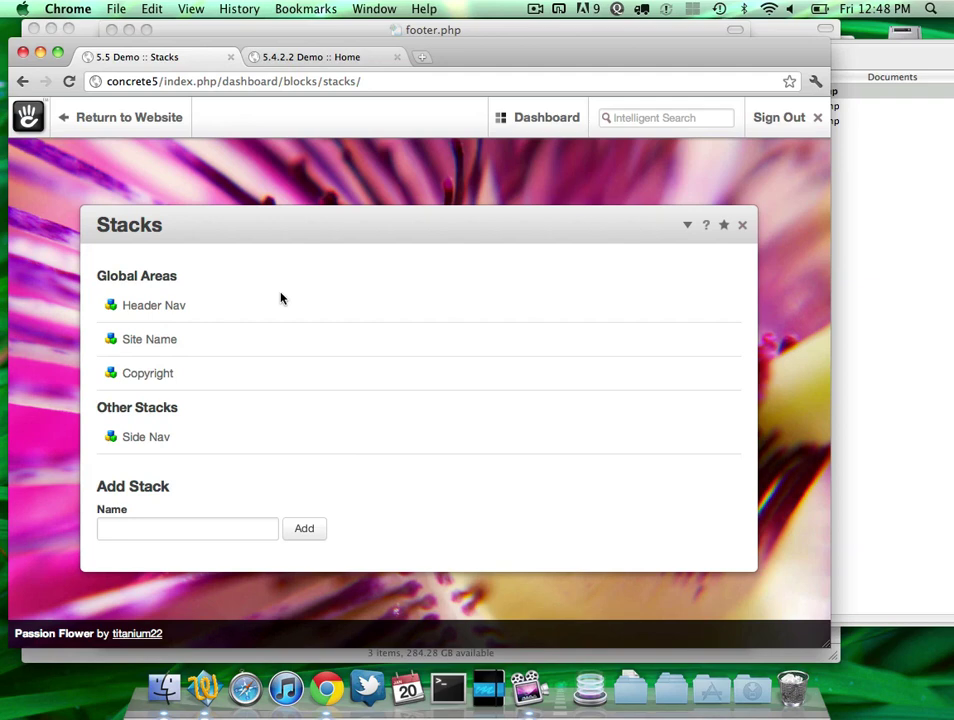
Step: In the Side Nav stack, set the font face of the Links heading block to Times New Roman and approve the changes
click(219, 430)
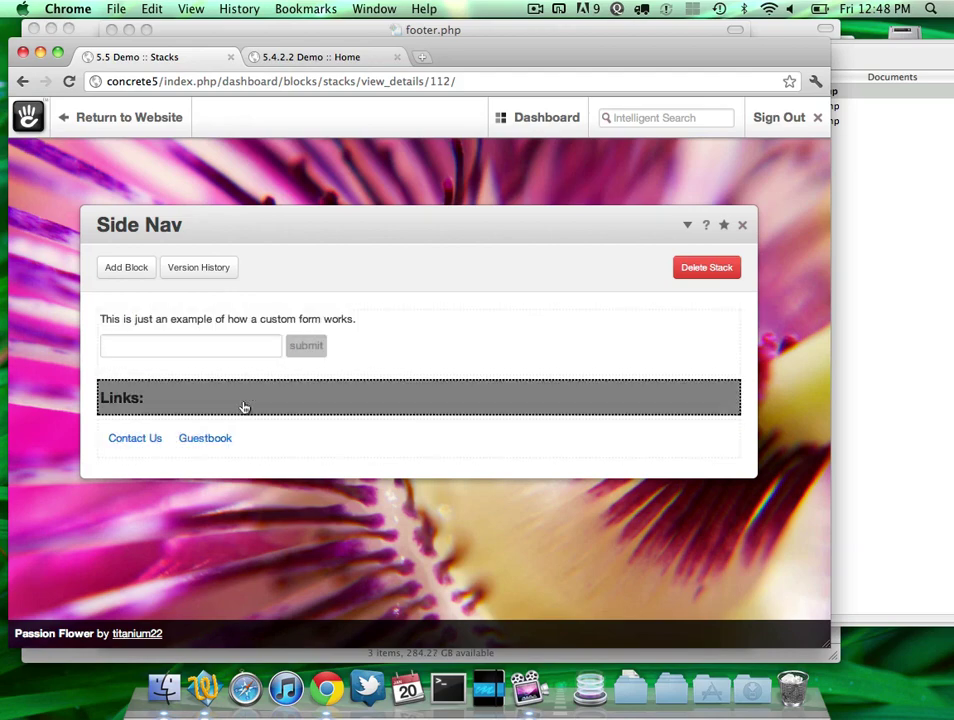
click(244, 407)
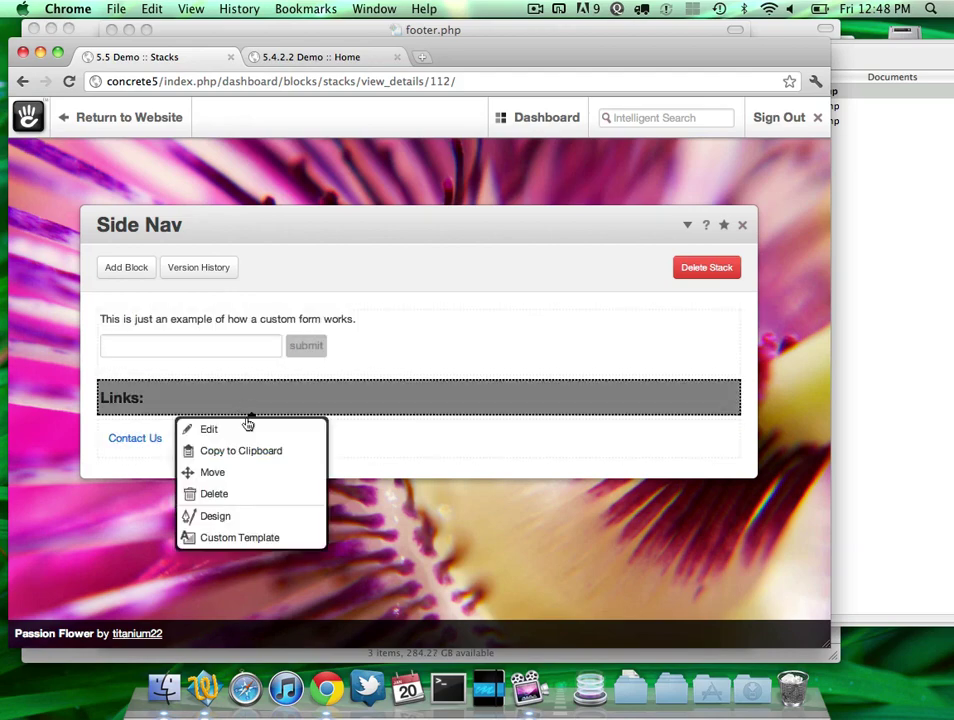
click(264, 526)
click(382, 280)
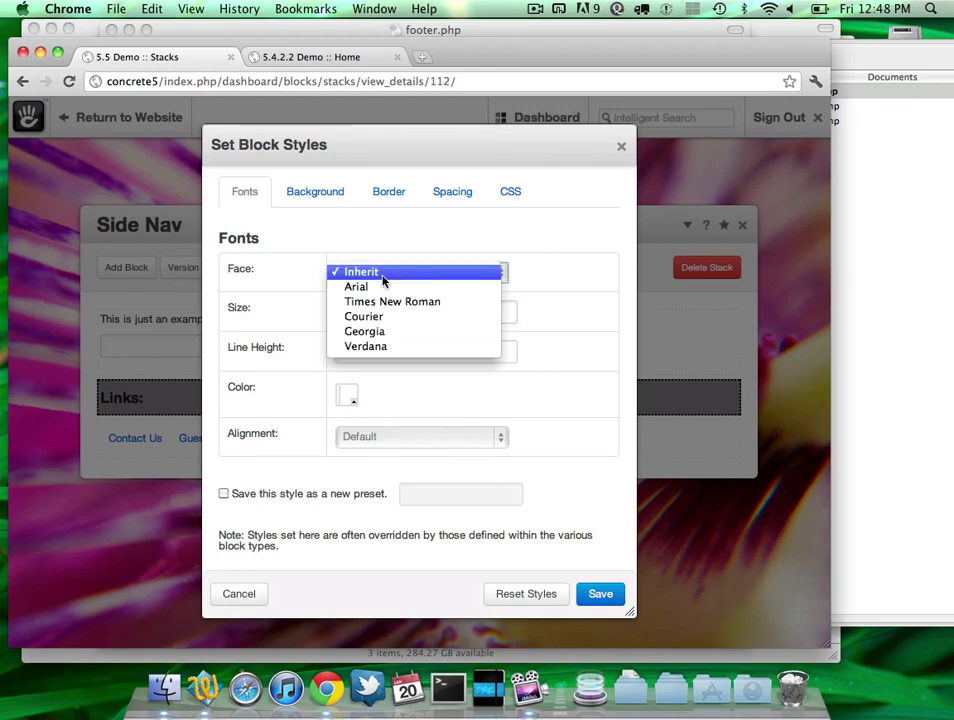
click(390, 290)
click(390, 275)
click(390, 285)
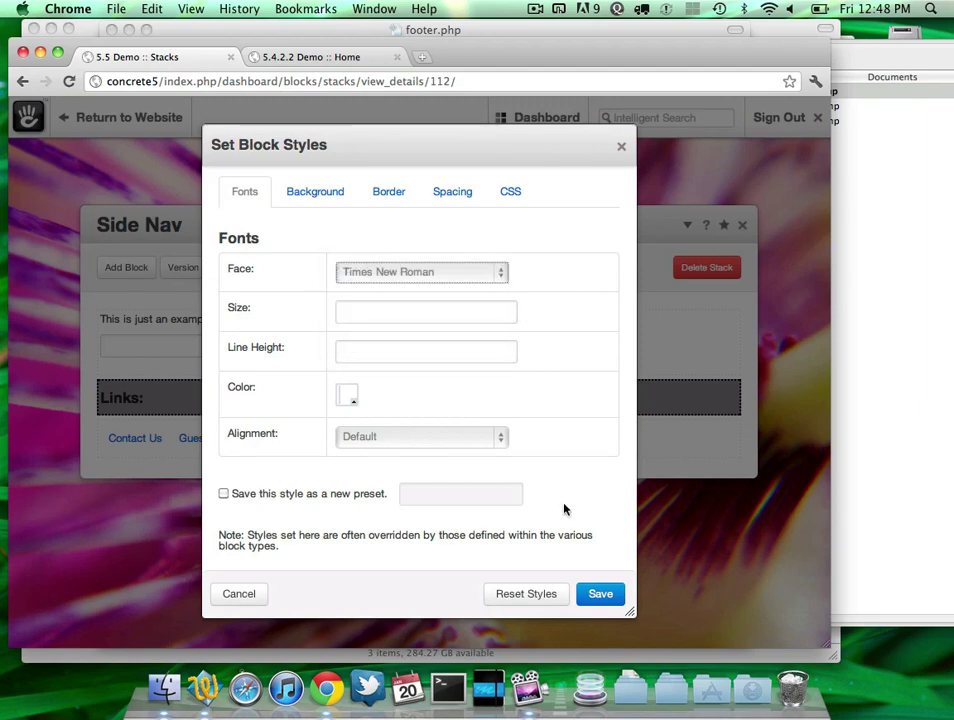
click(600, 594)
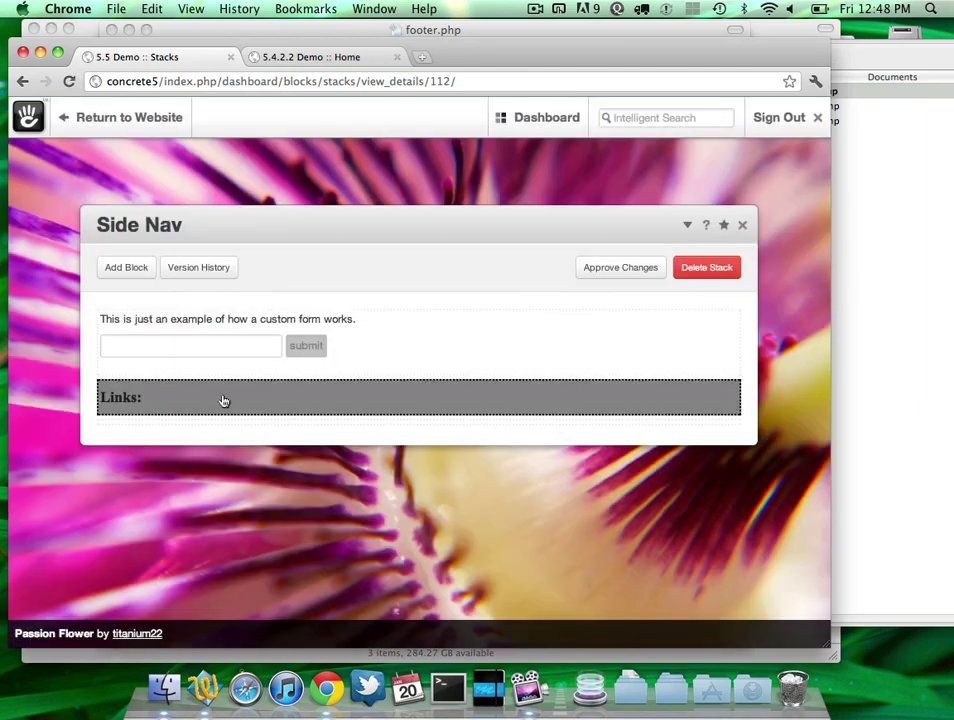
click(646, 267)
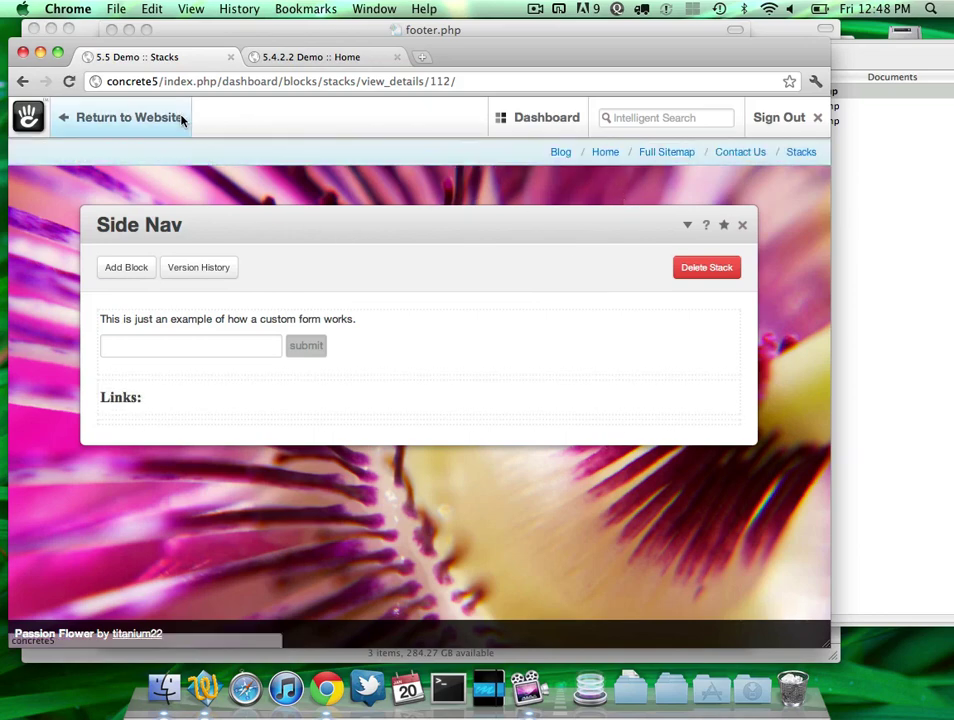
Step: Return to the website, visit the Contact Us page from the full sitemap, and examine the font of its Links heading
click(130, 117)
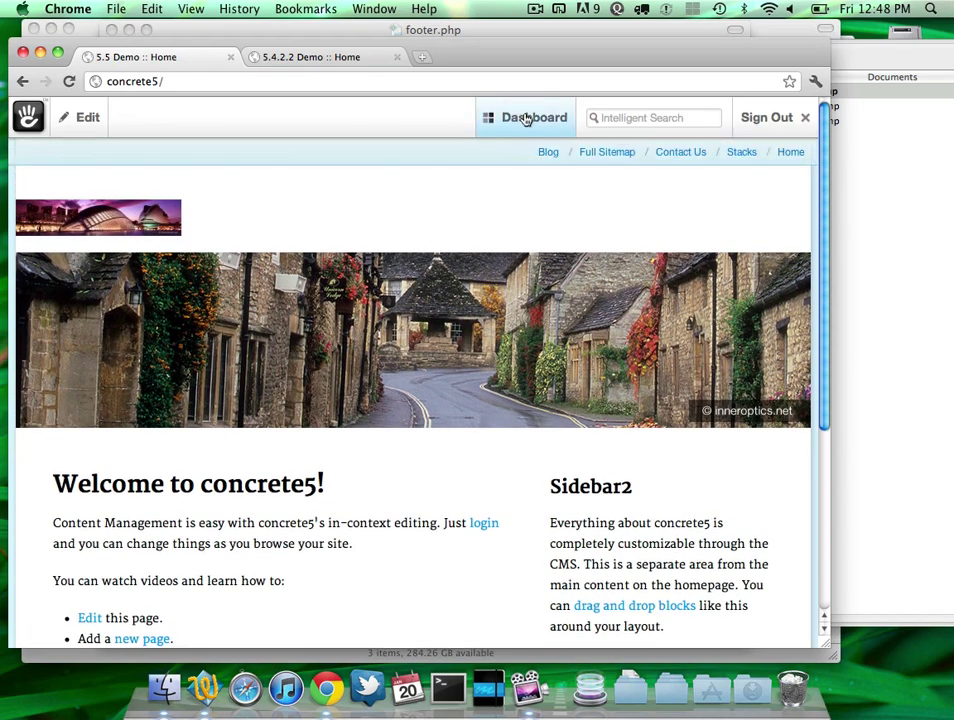
click(528, 118)
click(422, 158)
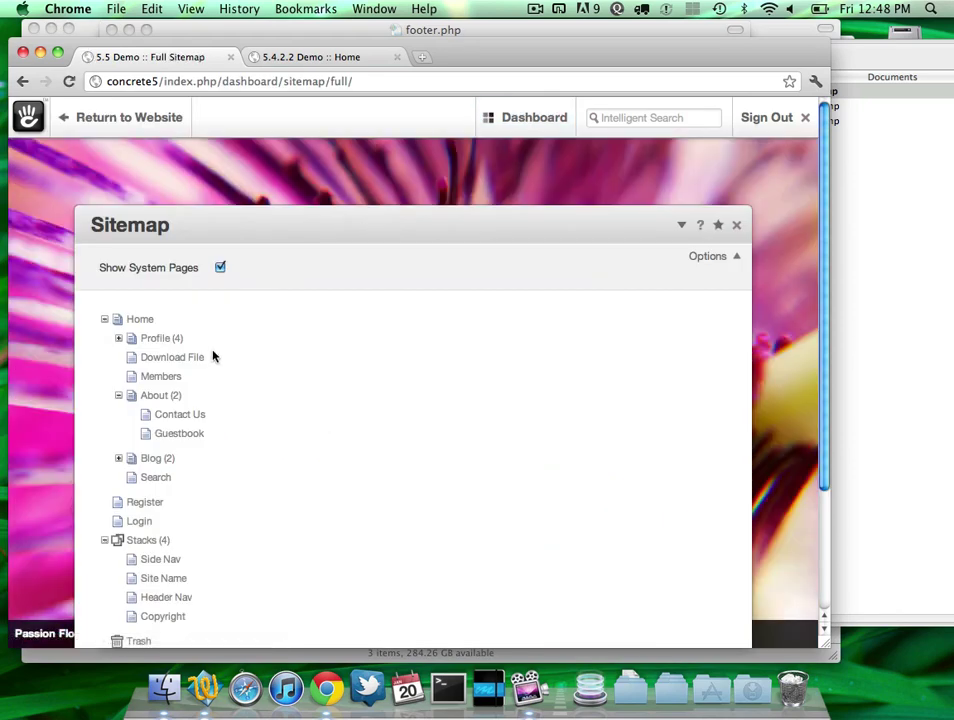
click(179, 415)
click(181, 446)
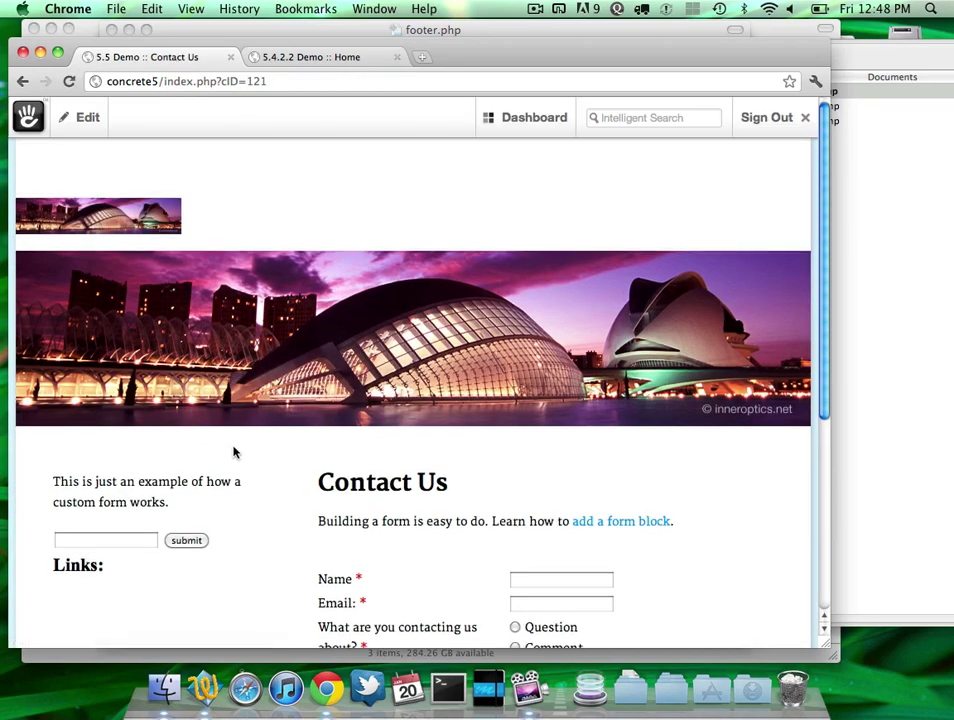
scroll(230, 452, down, 2)
scroll(181, 484, down, 1)
scroll(181, 484, down, 1)
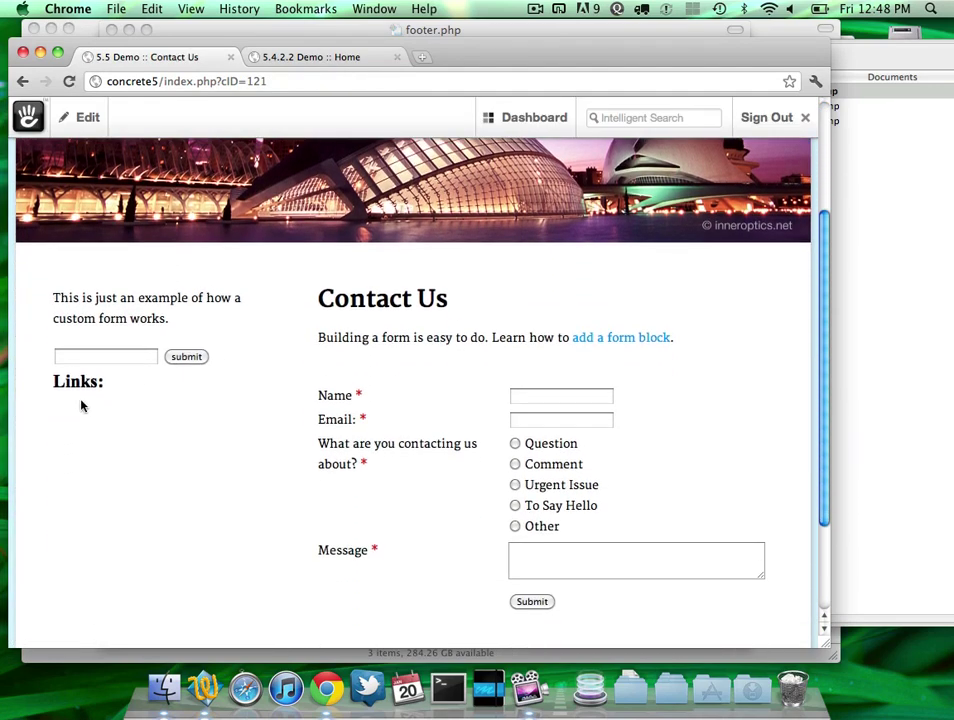
triple_click(51, 384)
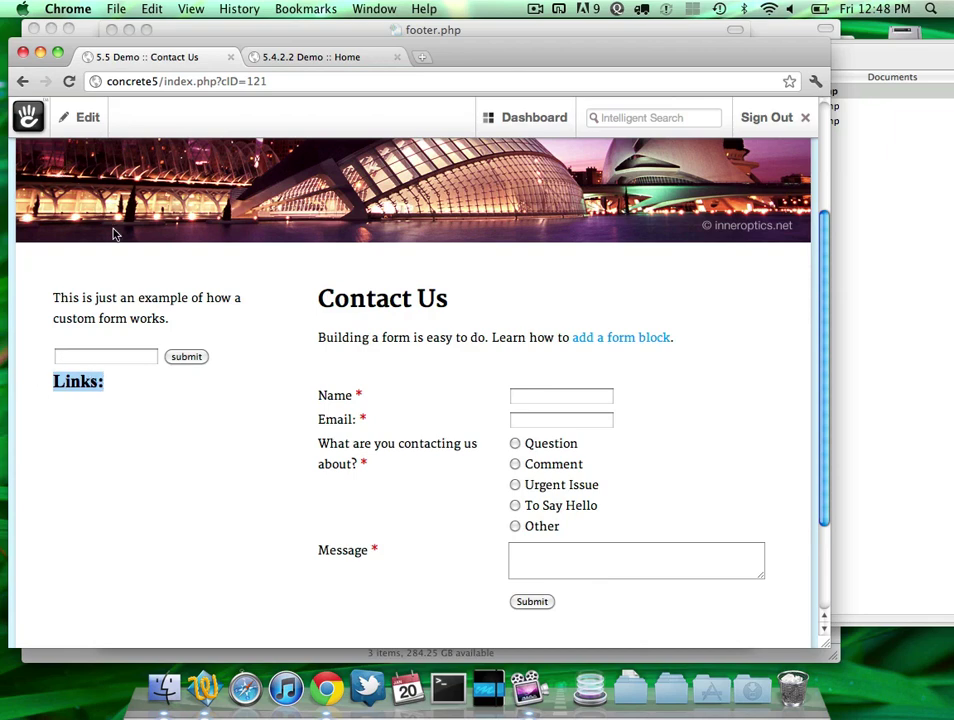
scroll(113, 233, up, 1)
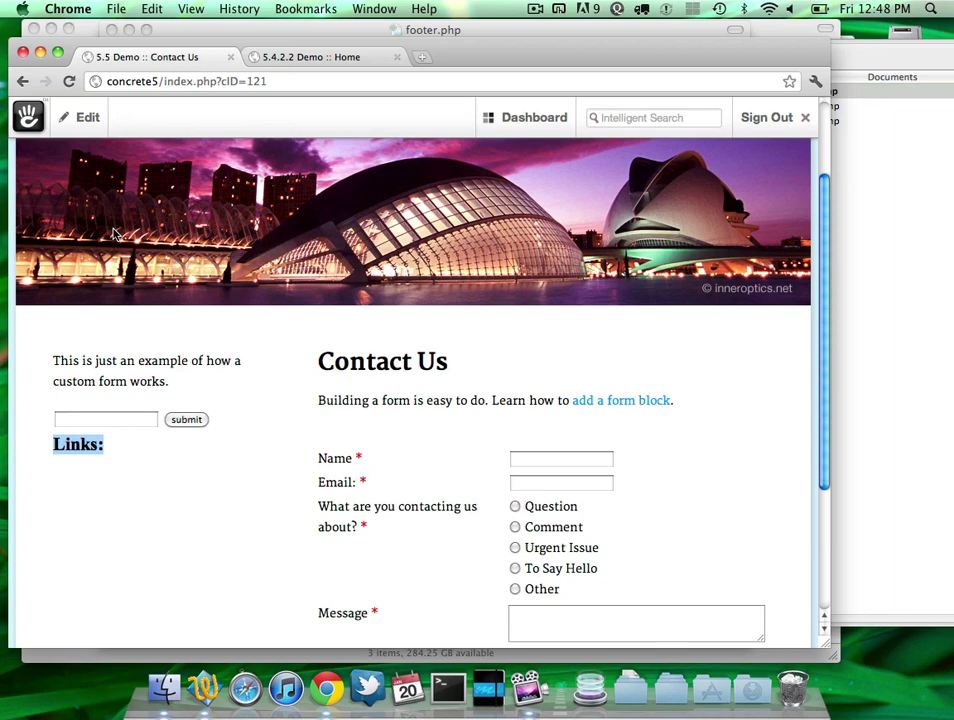
click(78, 115)
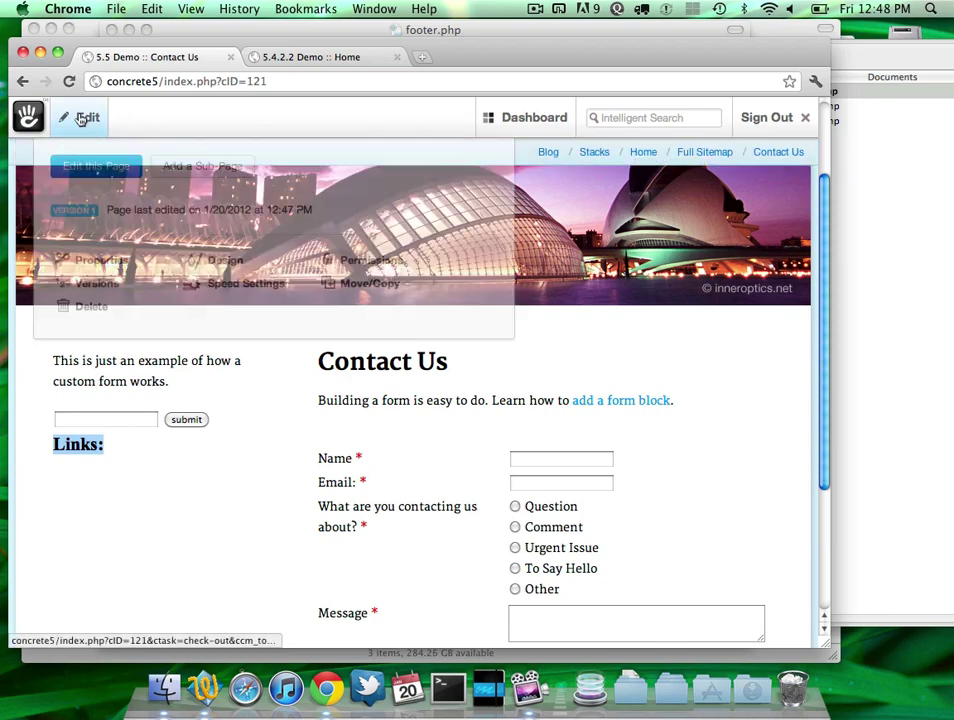
click(90, 179)
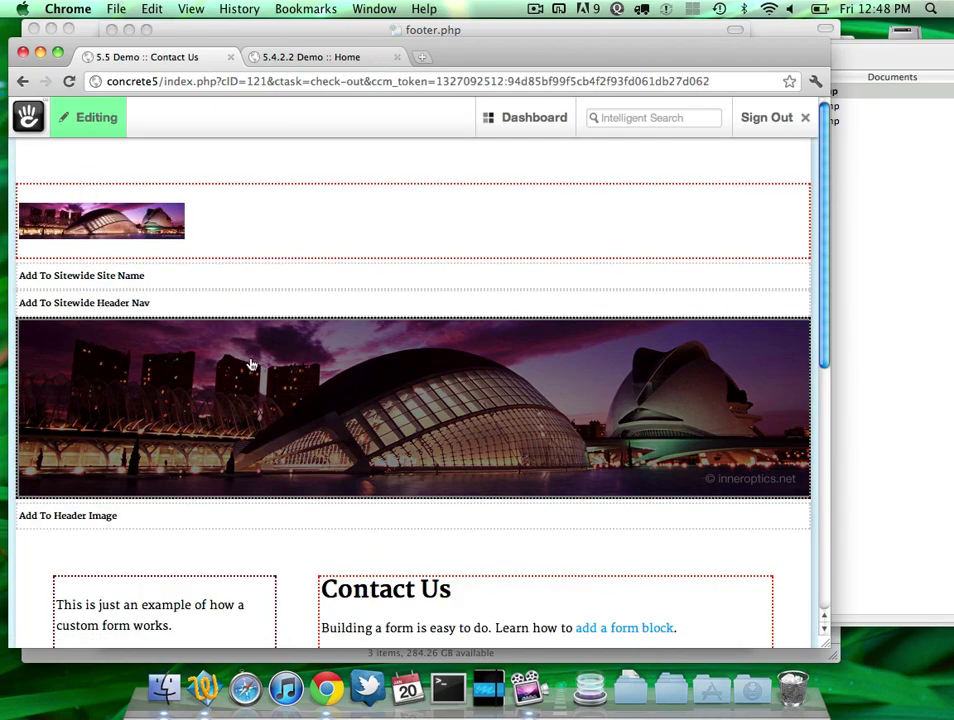
click(97, 120)
click(102, 167)
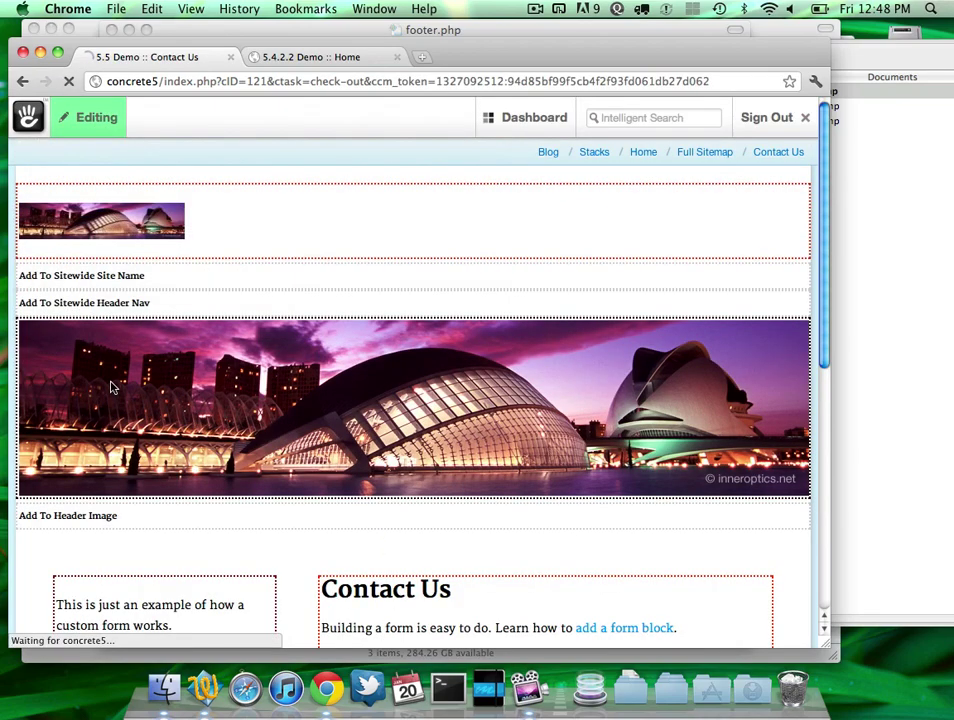
Step: Open the Contact Us page's HTML source and examine the font-family rule in the inline style block of the head
right_click(47, 465)
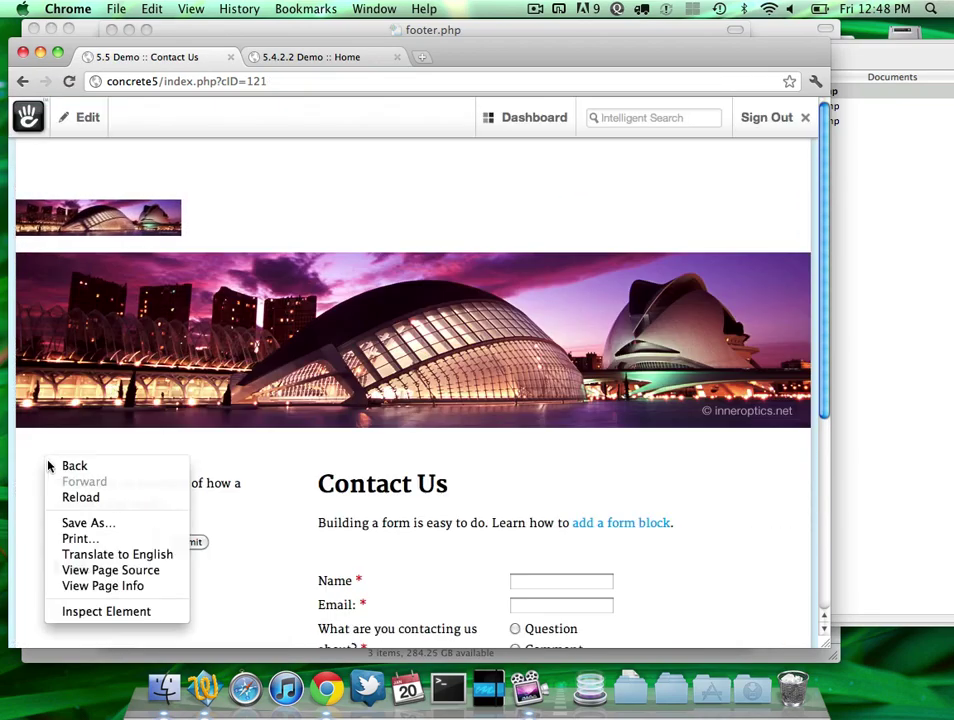
click(100, 570)
scroll(237, 328, down, 2)
scroll(237, 328, down, 1)
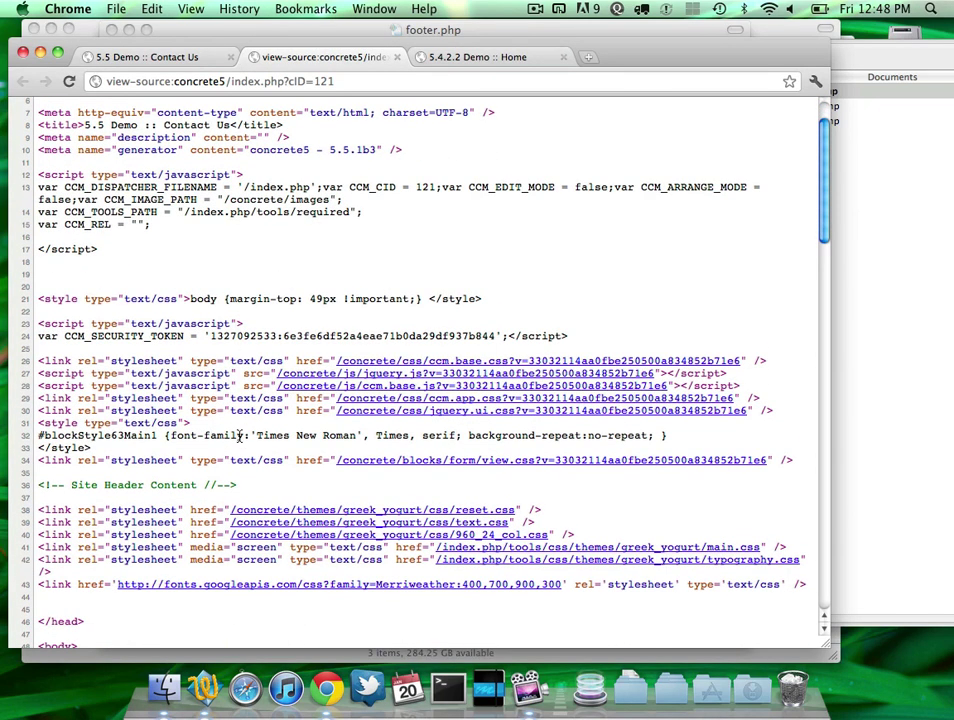
double_click(340, 435)
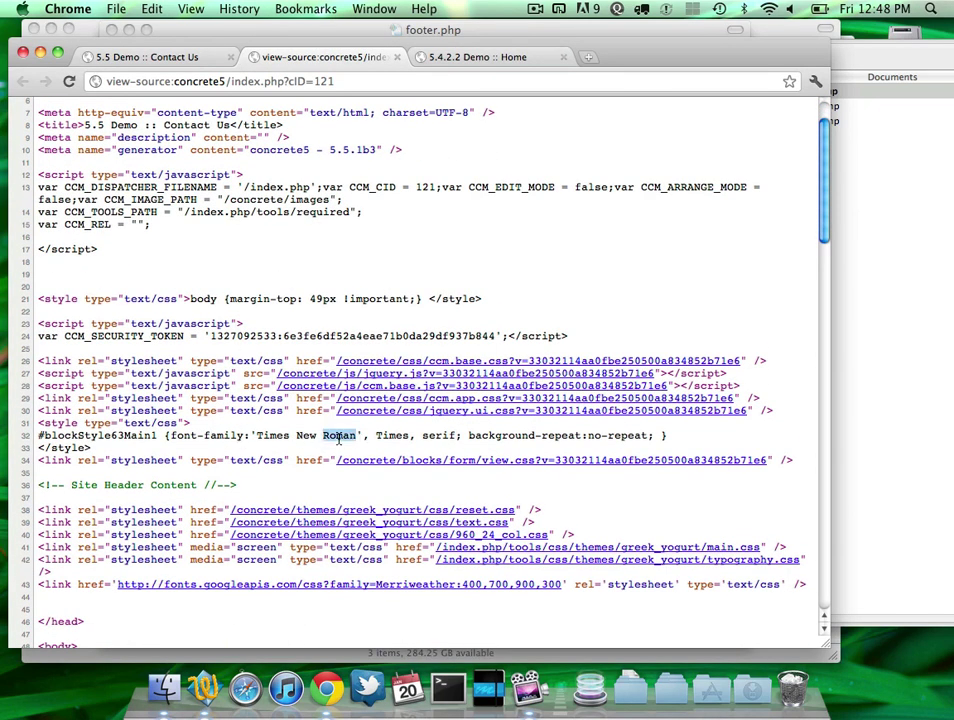
triple_click(265, 436)
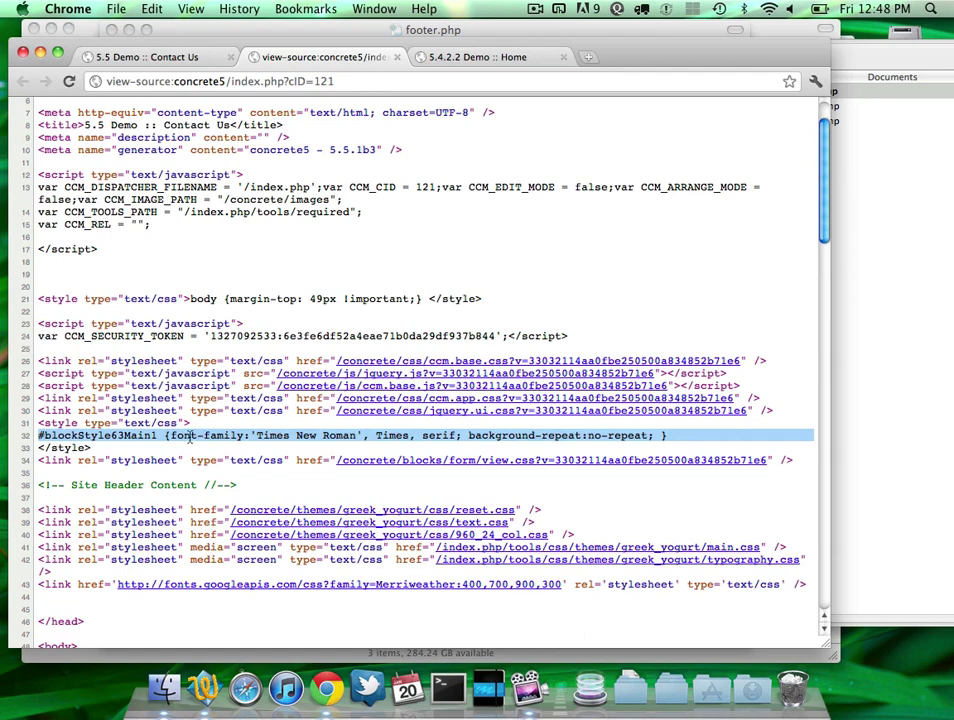
Step: Select the blockStyle63Main1 selector name, look through the markup down to the Links heading, and close the page source
click(88, 427)
double_click(97, 436)
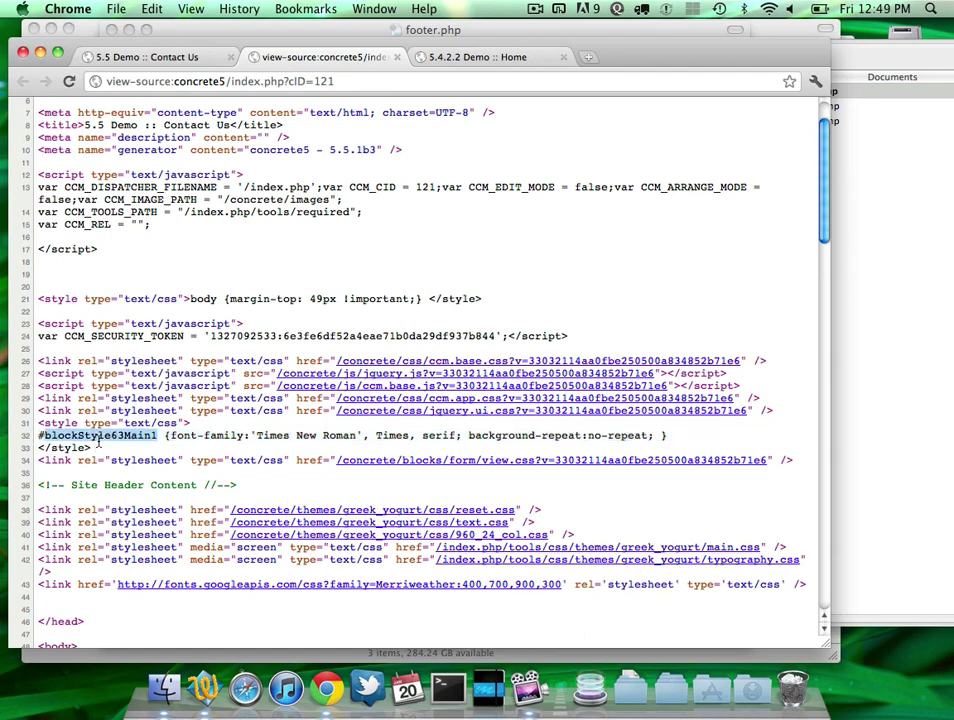
scroll(220, 456, down, 15)
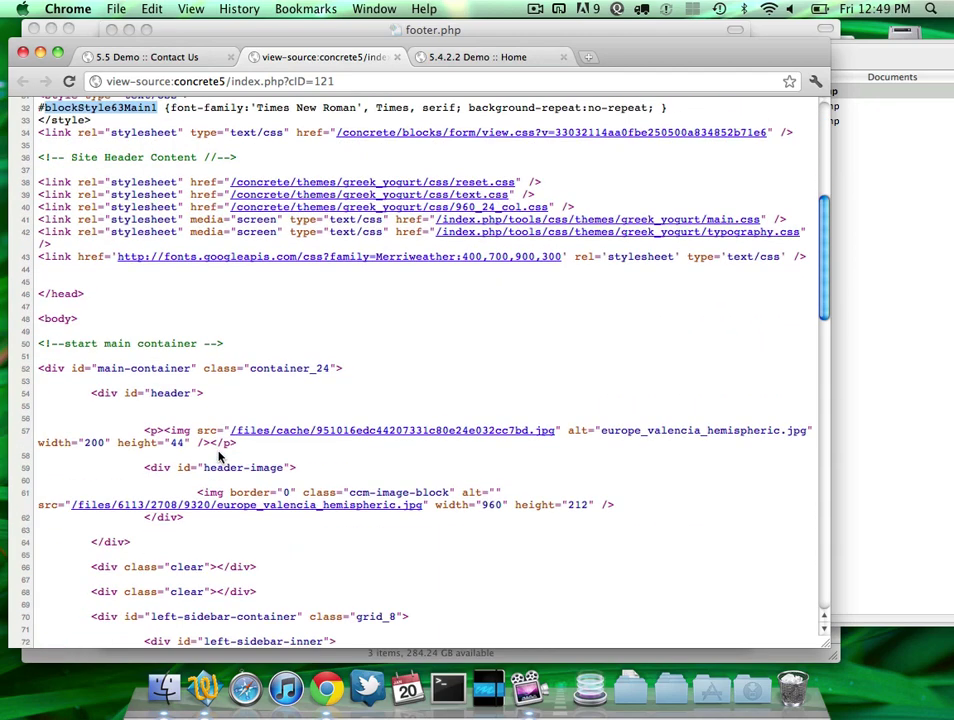
click(196, 57)
click(347, 57)
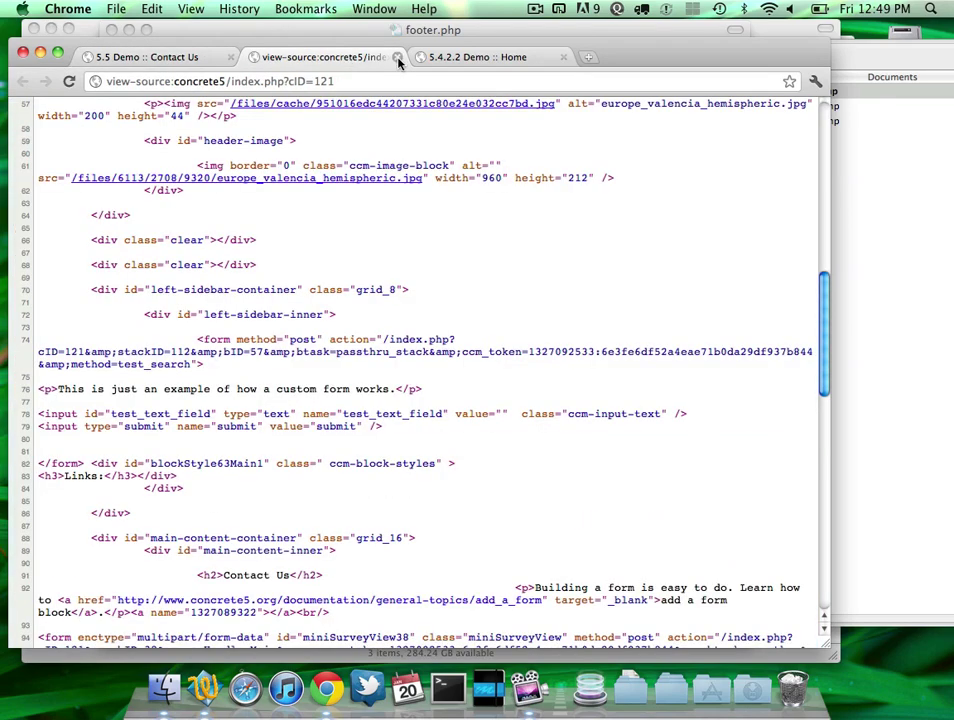
click(397, 57)
Step: Edit the Contact Us page and set the font alignment of its Contact Us content block to Right, saving the block styles
click(84, 117)
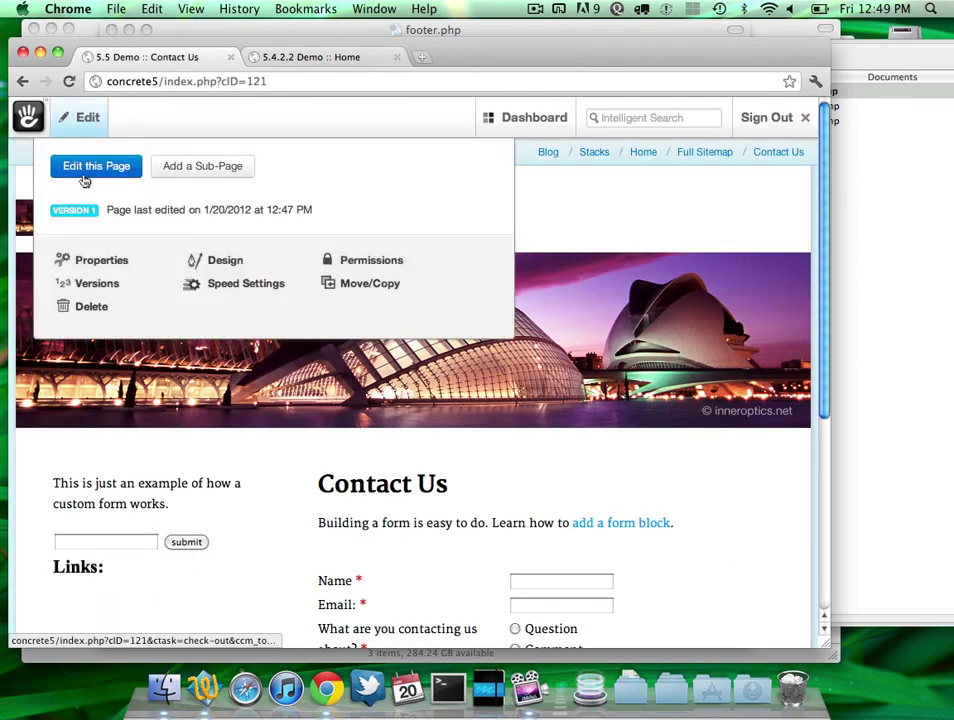
click(88, 164)
scroll(127, 324, down, 5)
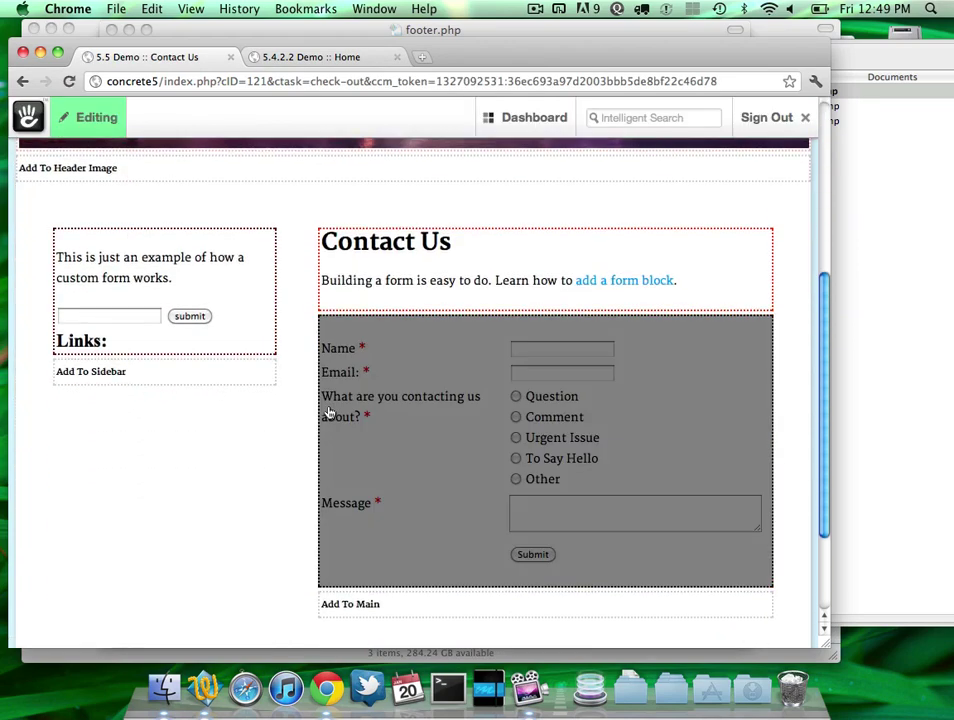
click(415, 296)
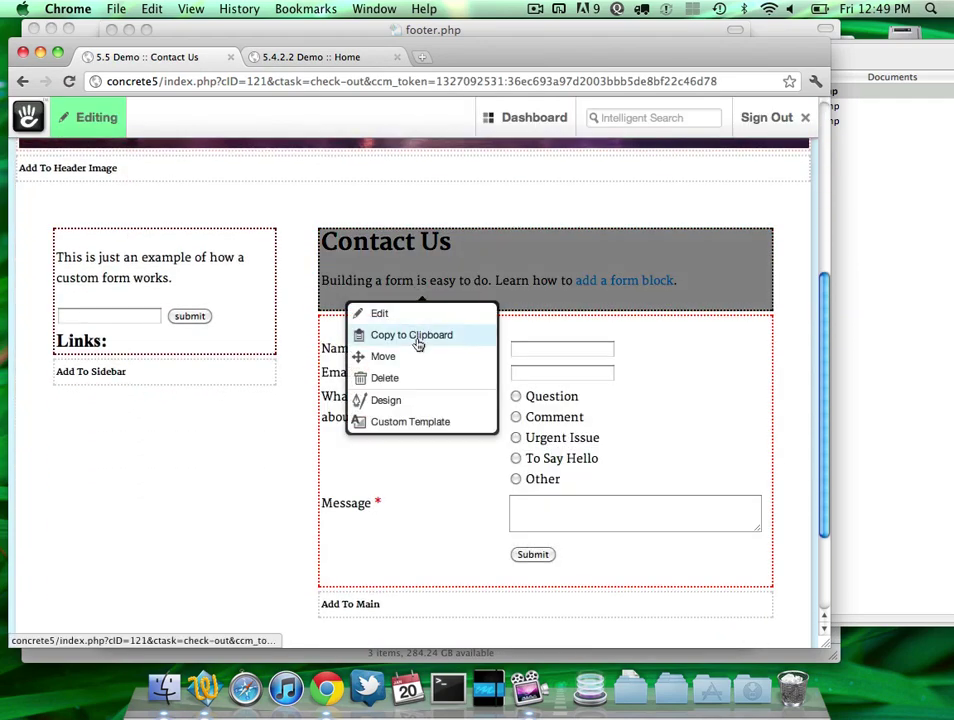
click(413, 401)
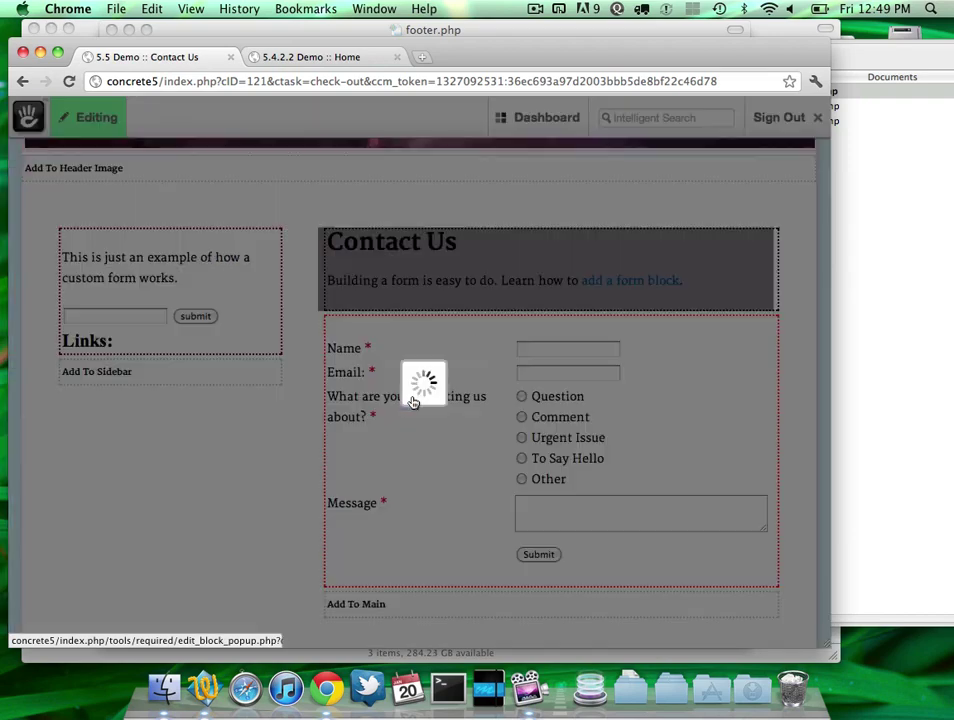
click(410, 436)
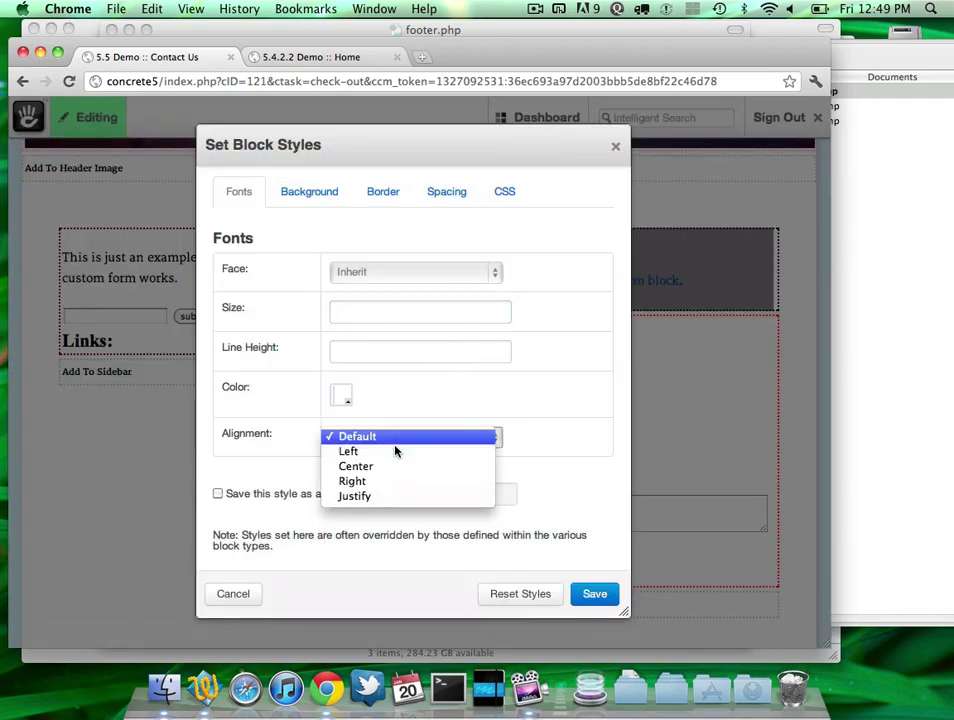
click(398, 481)
click(594, 594)
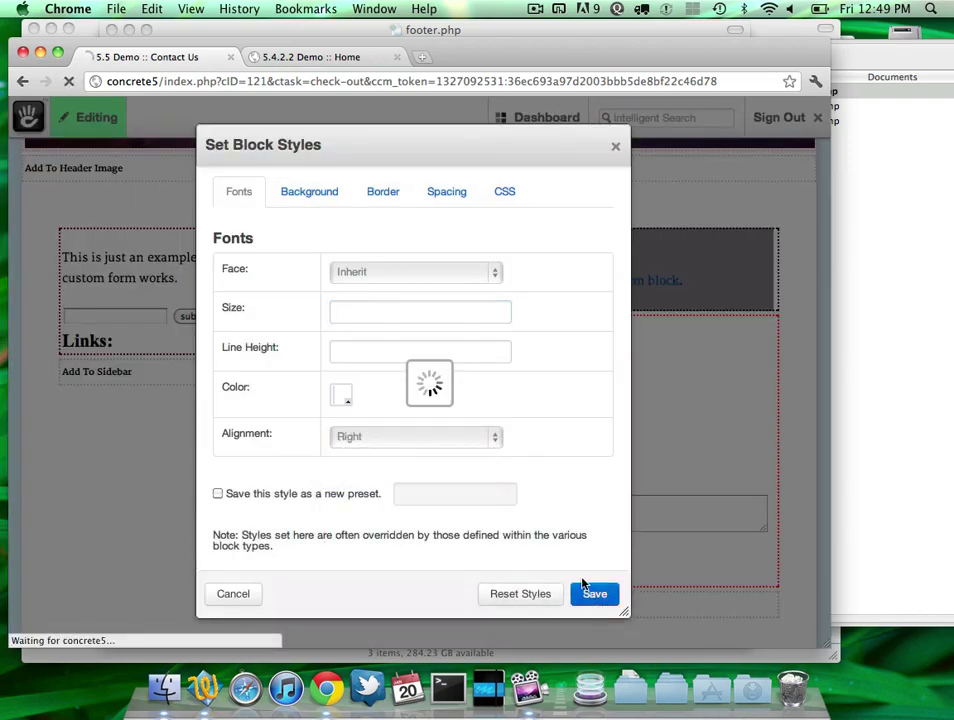
Step: Copy the right-aligned Contact Us content block to the clipboard and publish the page edits
scroll(510, 490, down, 5)
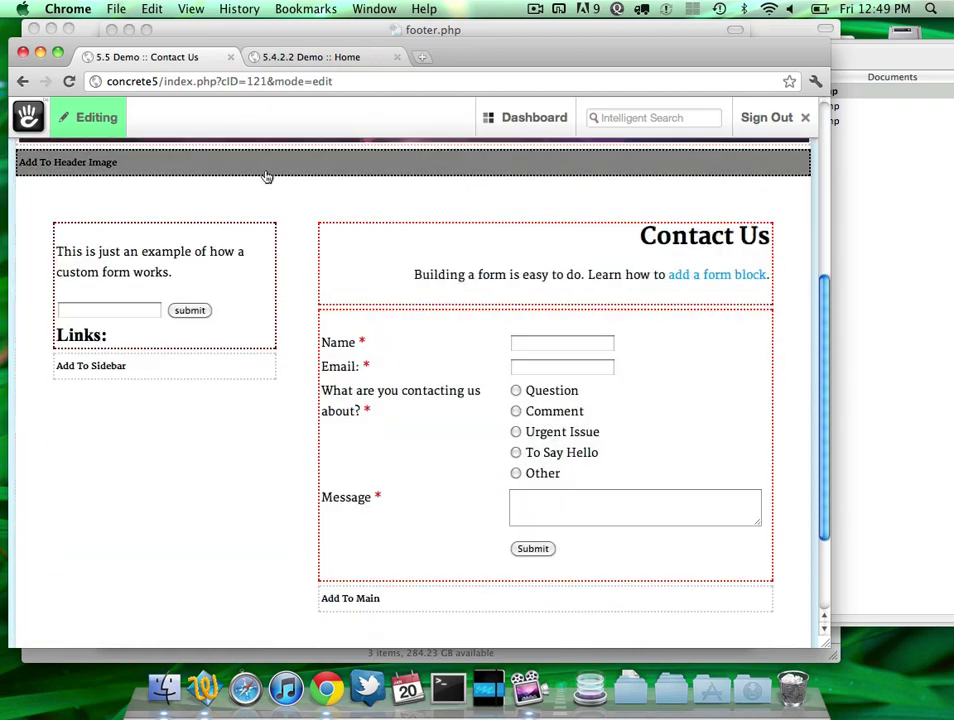
click(398, 285)
click(407, 332)
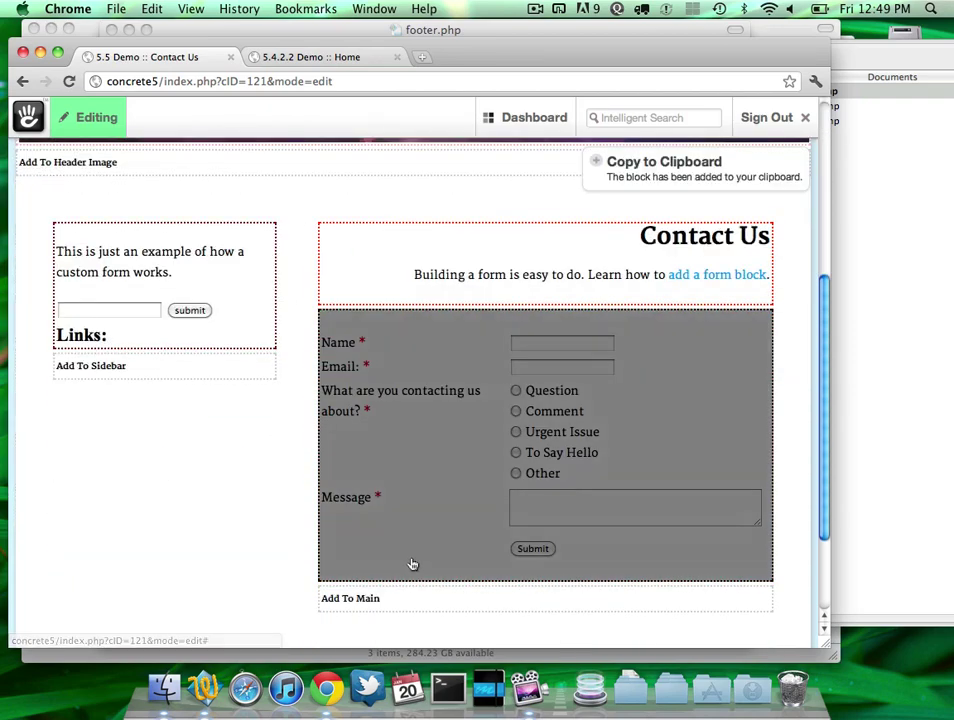
click(90, 120)
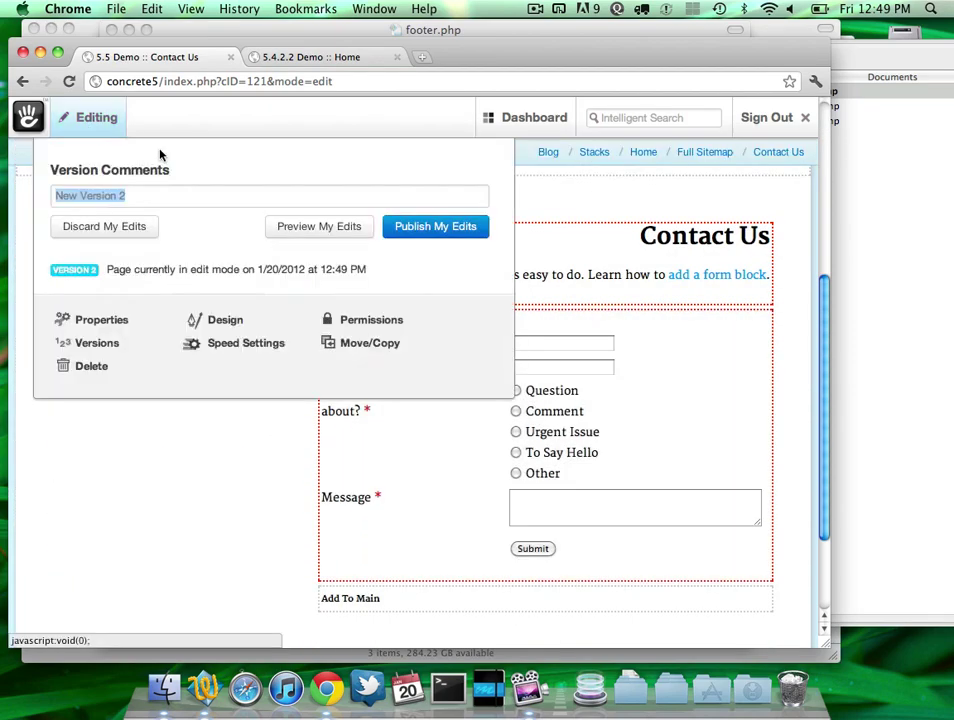
click(400, 232)
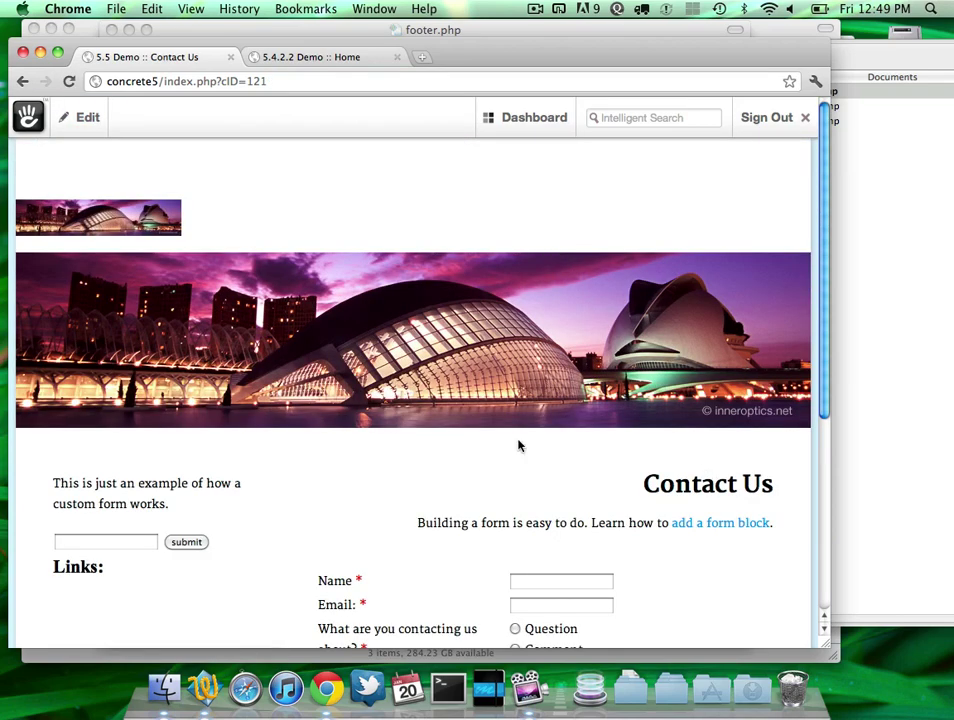
Step: Go to the site's Home page, put it in edit mode, and paste the Contact Us block from the clipboard into the Main area
drag(163, 82, 449, 191)
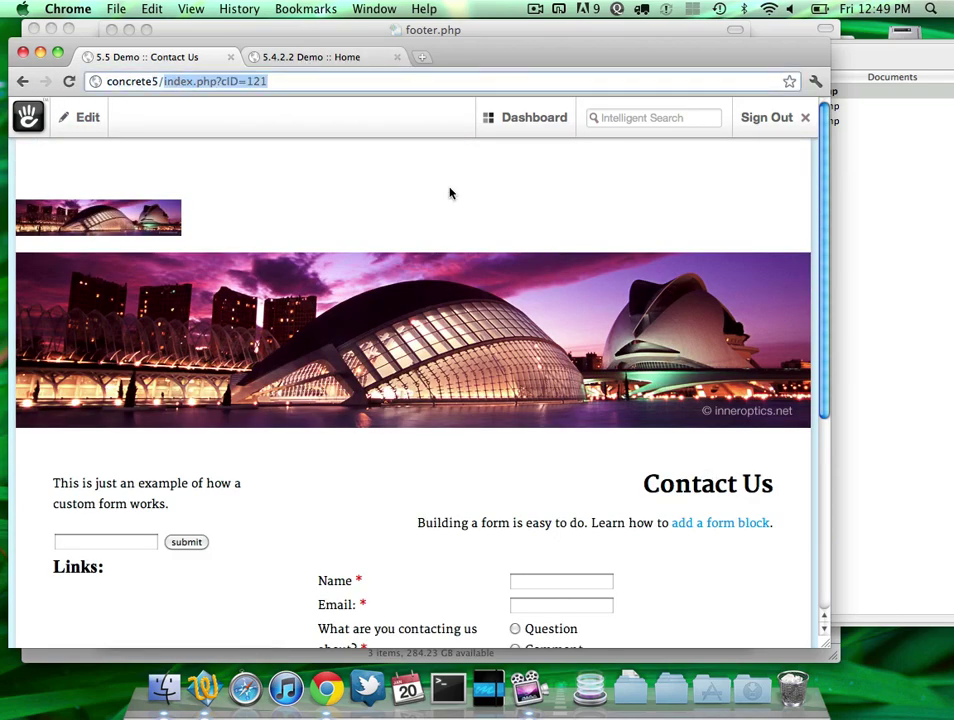
key(BackSpace)
key(Return)
click(87, 117)
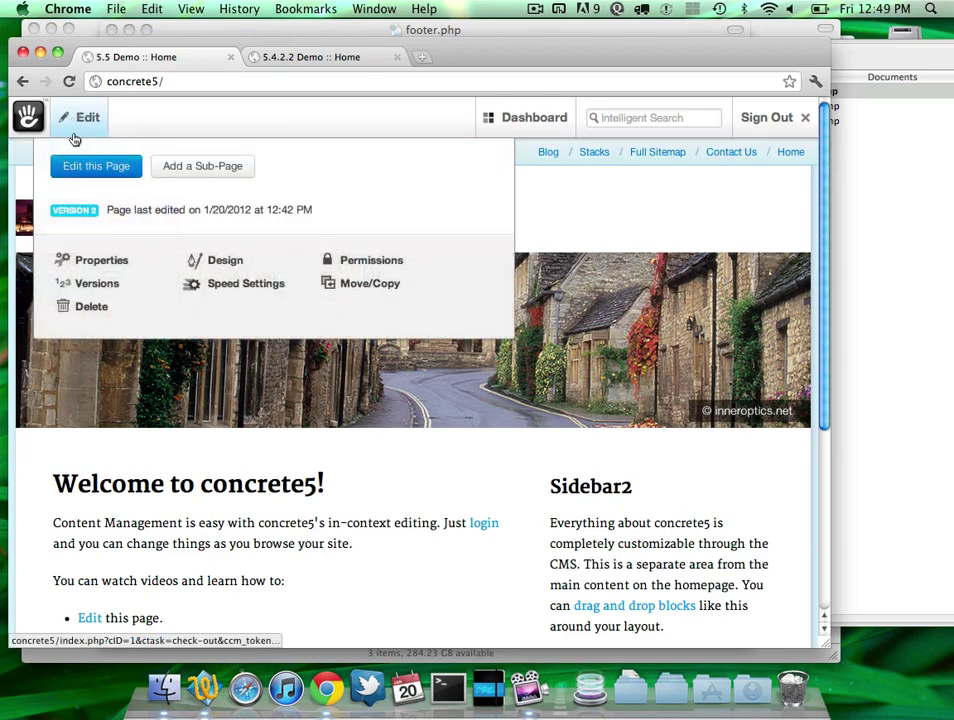
click(88, 168)
scroll(365, 318, down, 10)
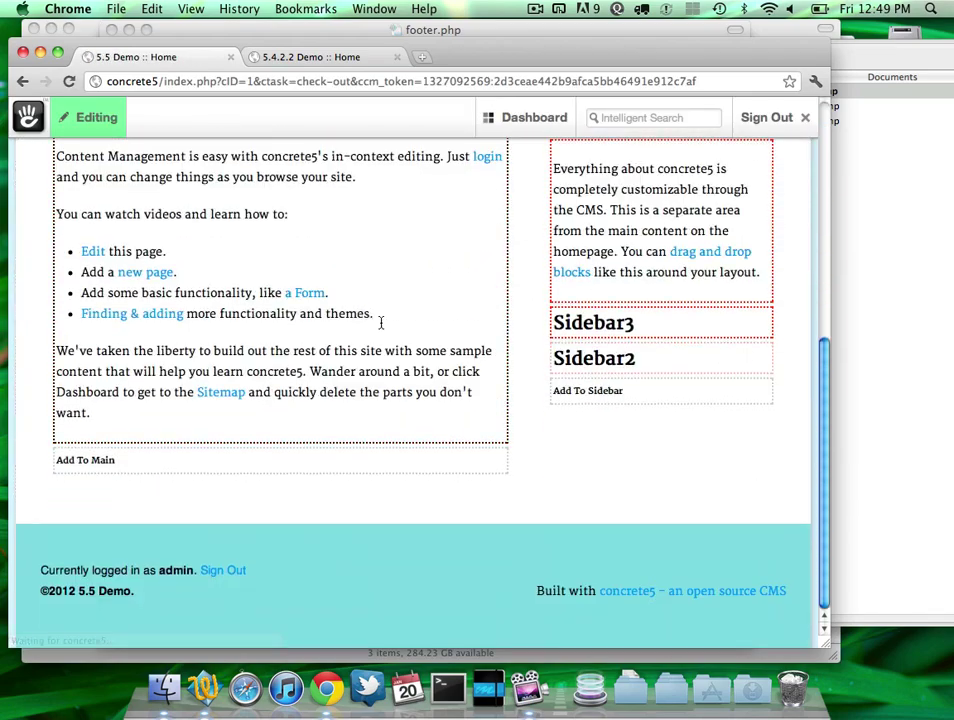
click(453, 465)
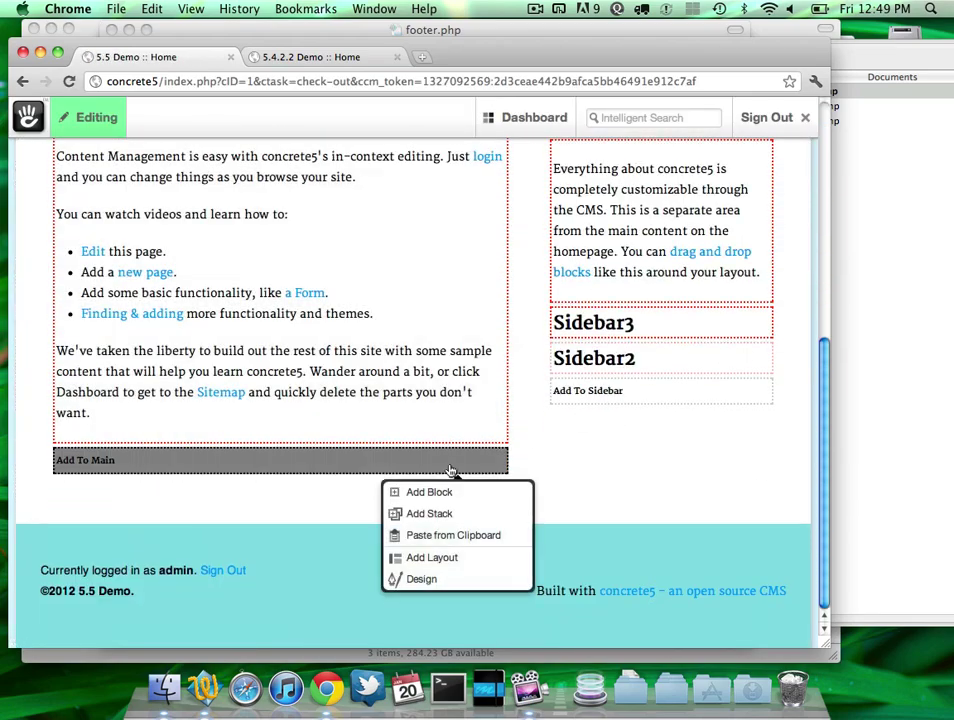
click(445, 535)
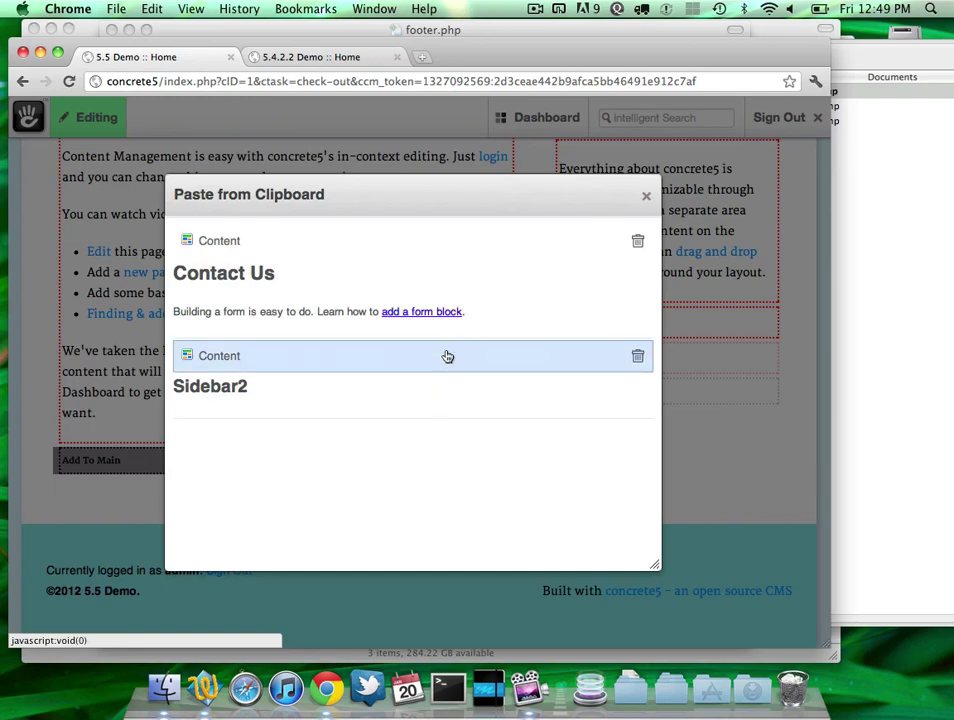
click(416, 253)
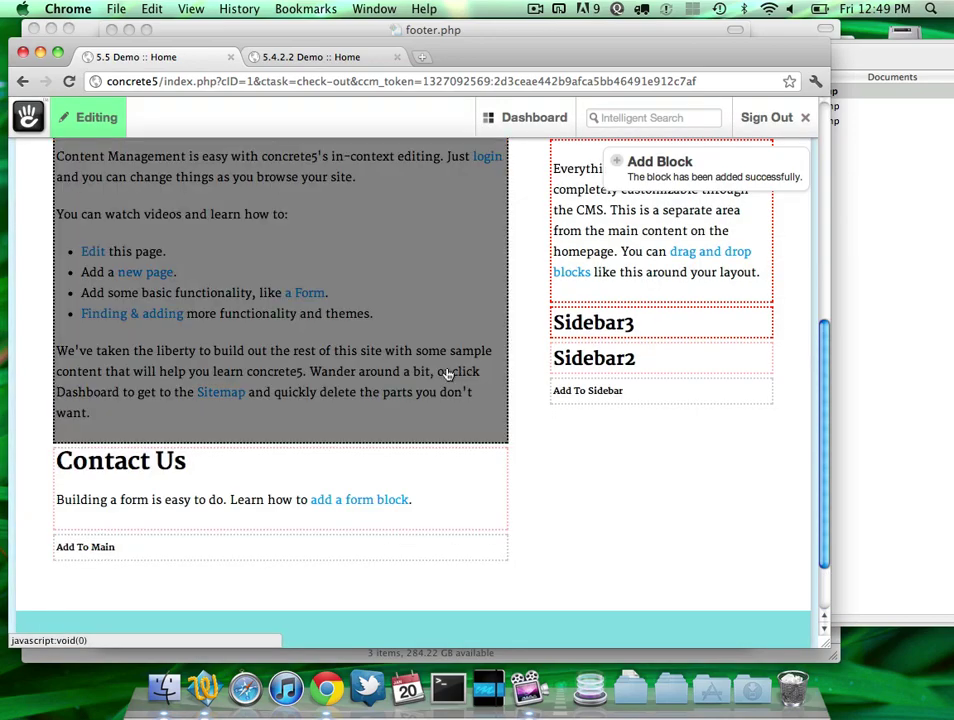
scroll(454, 385, down, 2)
click(97, 117)
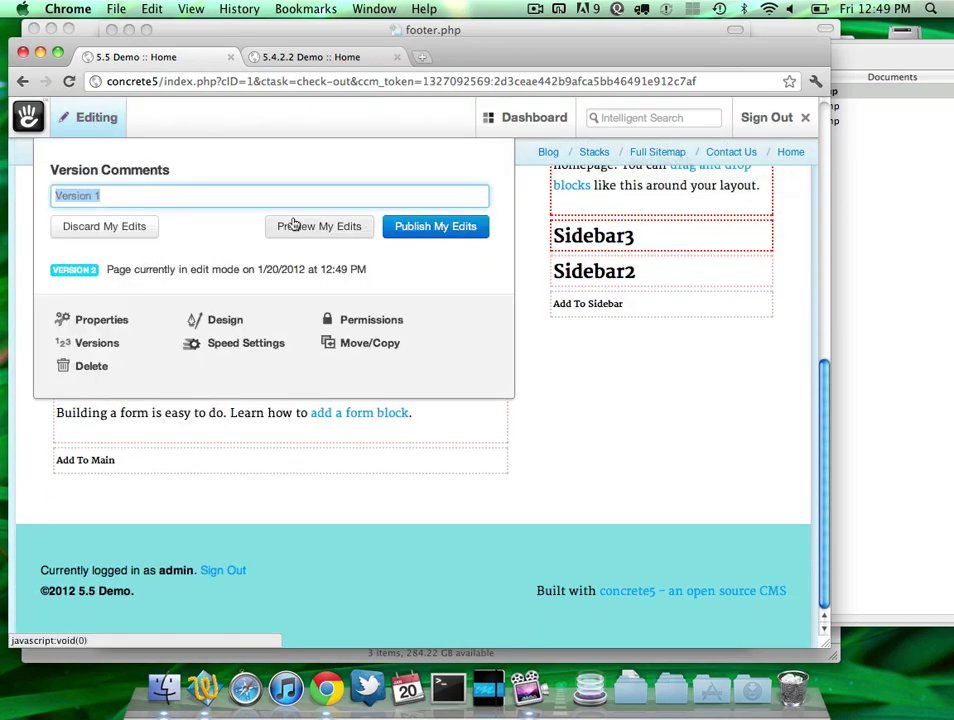
click(330, 500)
click(330, 440)
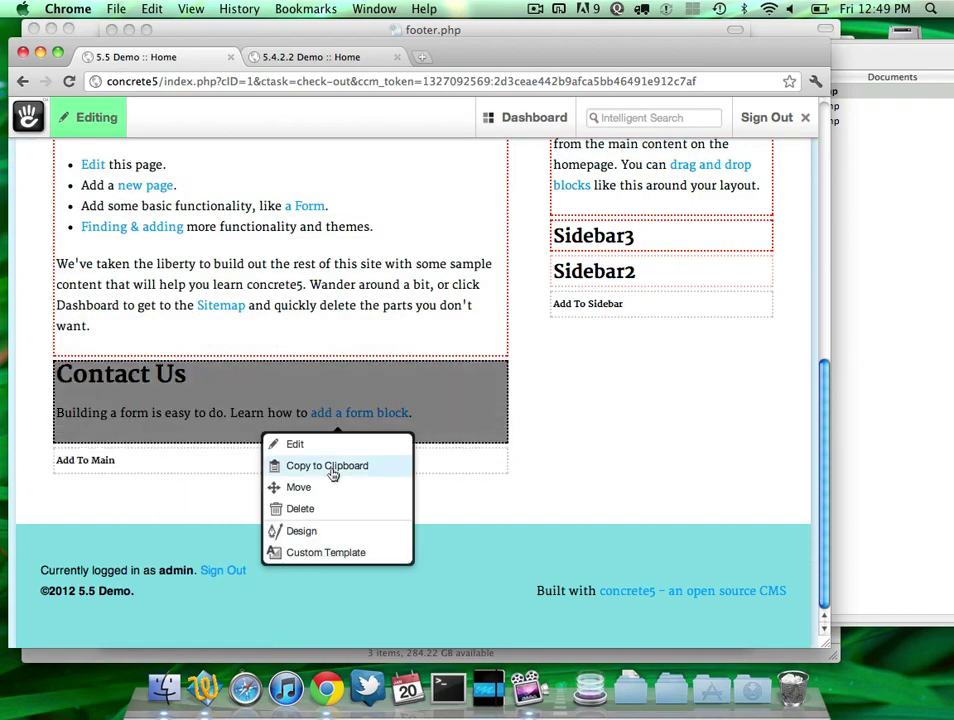
click(330, 552)
click(302, 482)
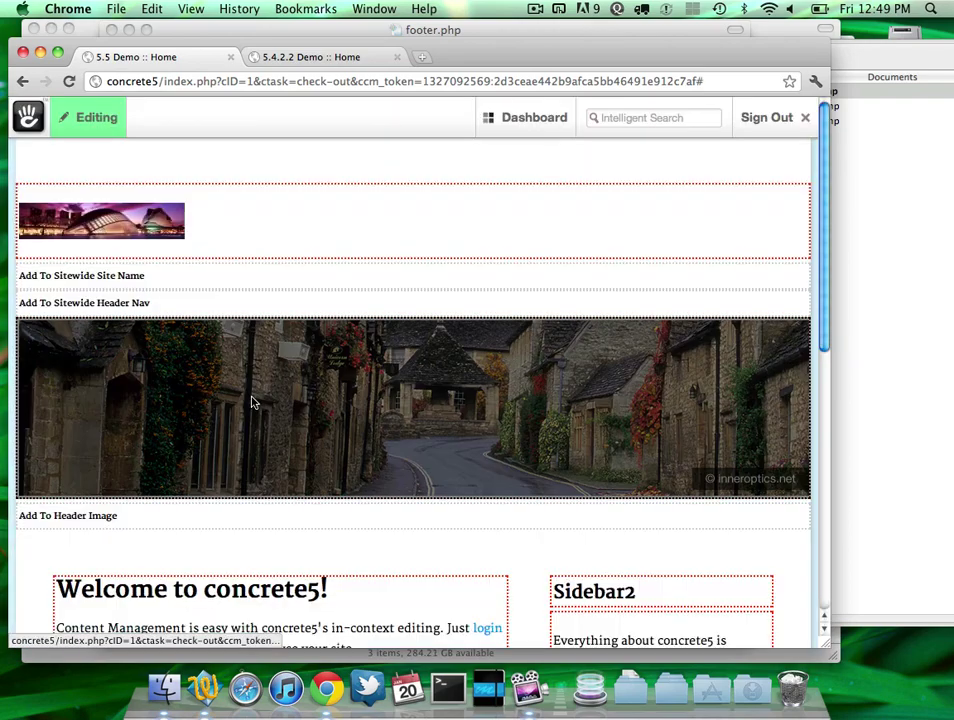
Step: Set the font alignment of the pasted Contact Us block on the Home page to Right and save the block styles
scroll(255, 458, down, 10)
click(258, 400)
click(271, 511)
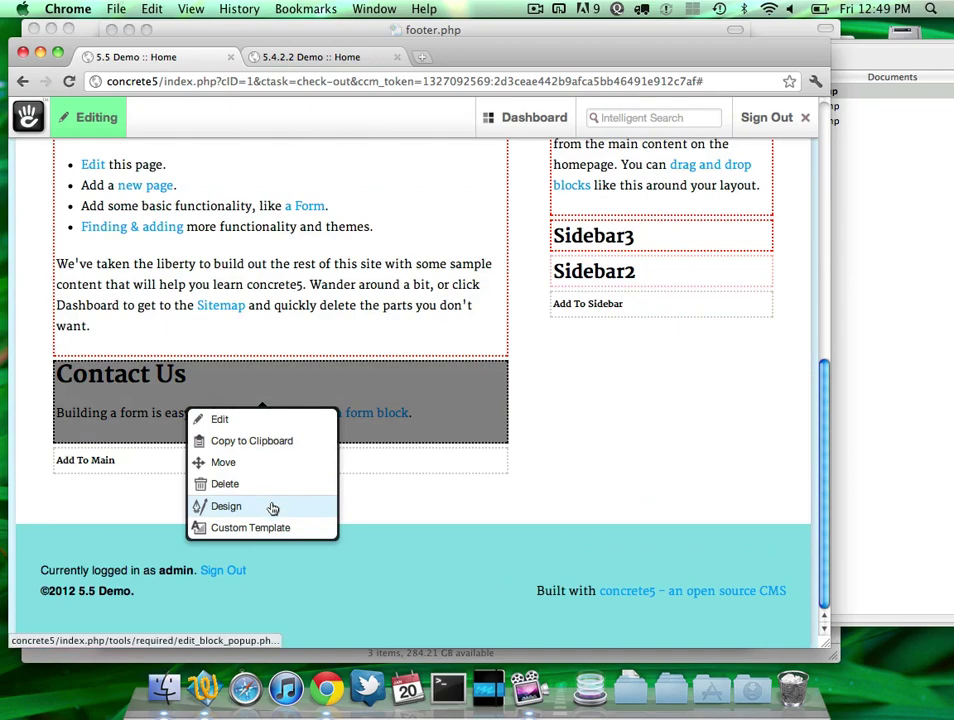
click(412, 436)
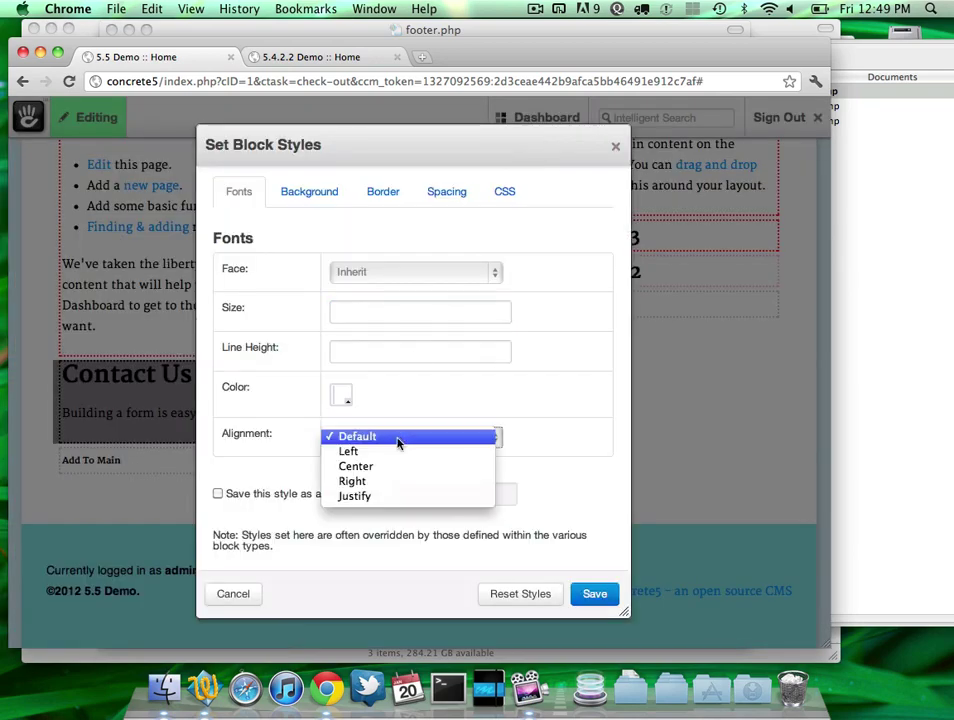
click(351, 481)
click(594, 596)
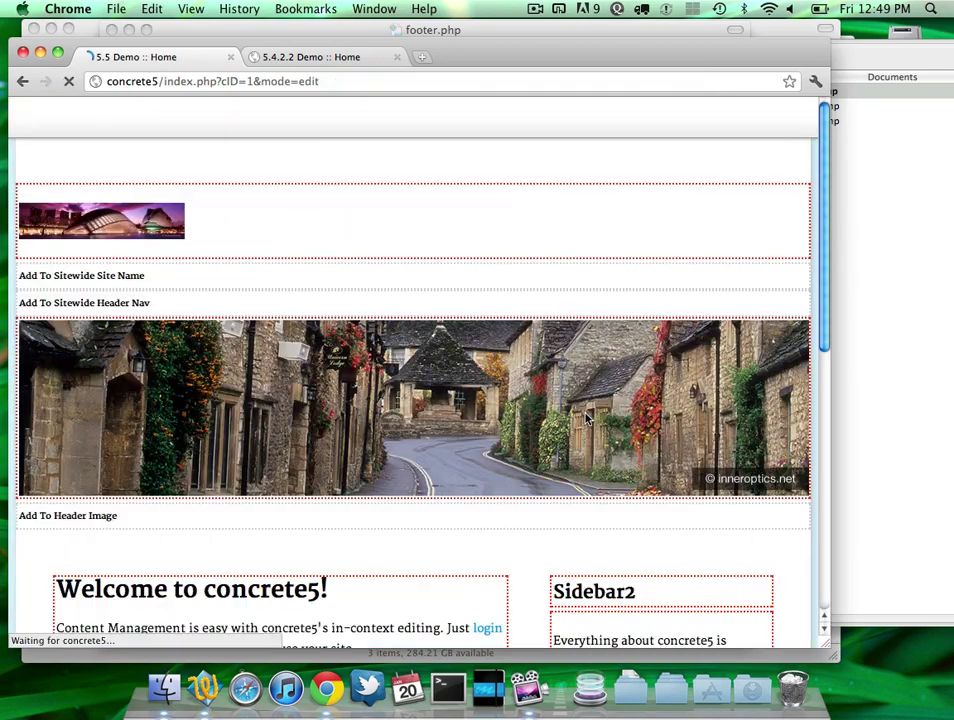
Step: Publish the Home page edits and check the alignment of the pasted Contact Us block at the end of the main content
scroll(588, 420, down, 10)
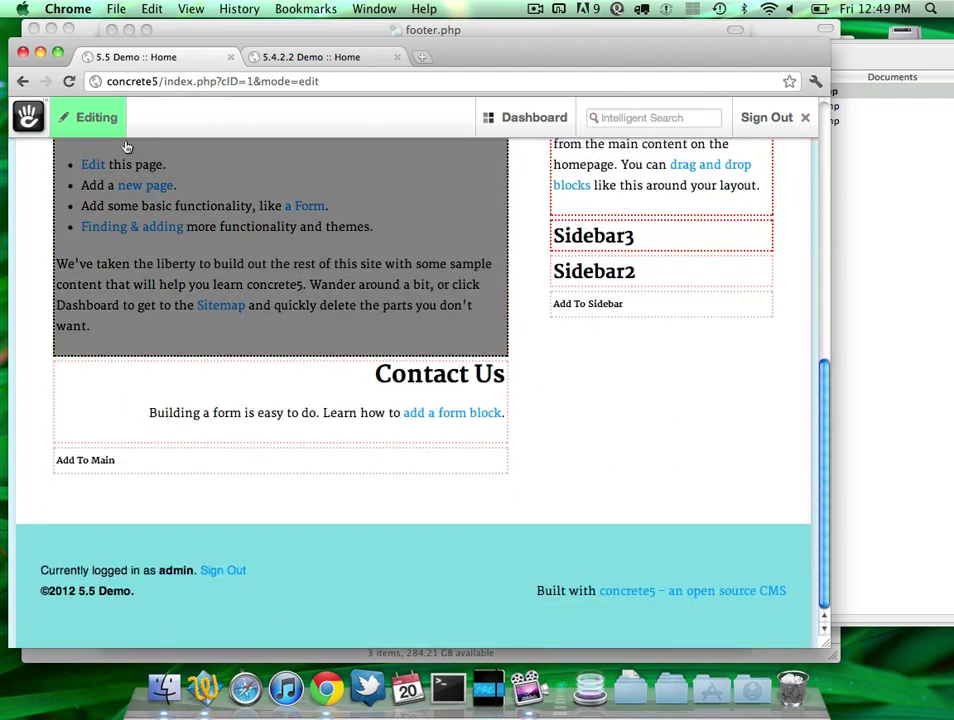
click(100, 118)
click(418, 227)
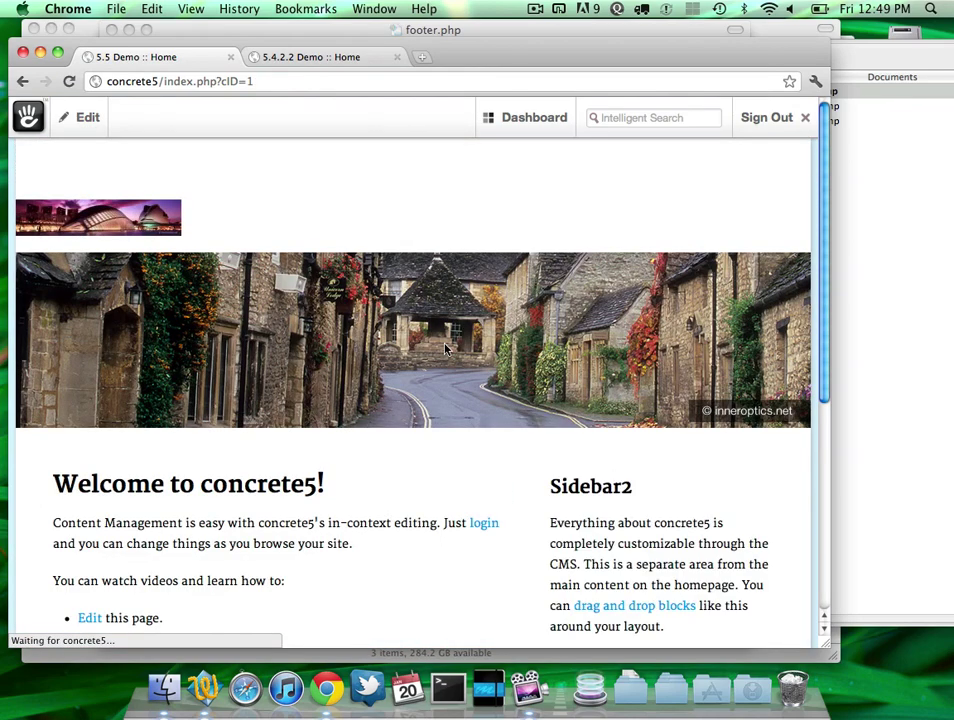
scroll(447, 347, down, 10)
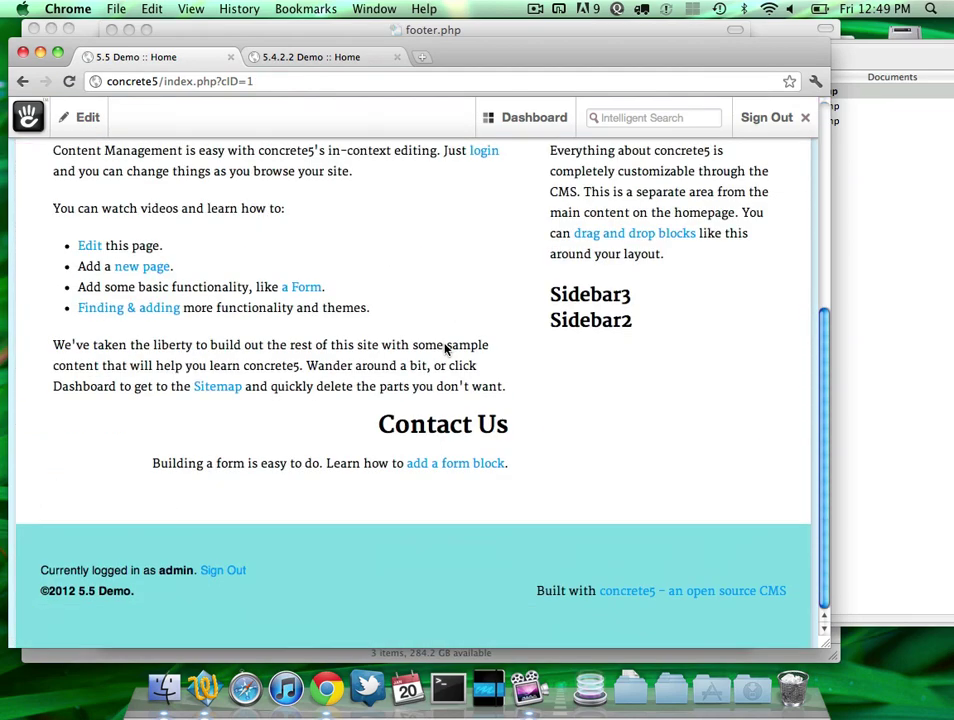
Step: Inspect the Contact Us block on the Home page, switching edit mode on and off to compare both views
double_click(421, 428)
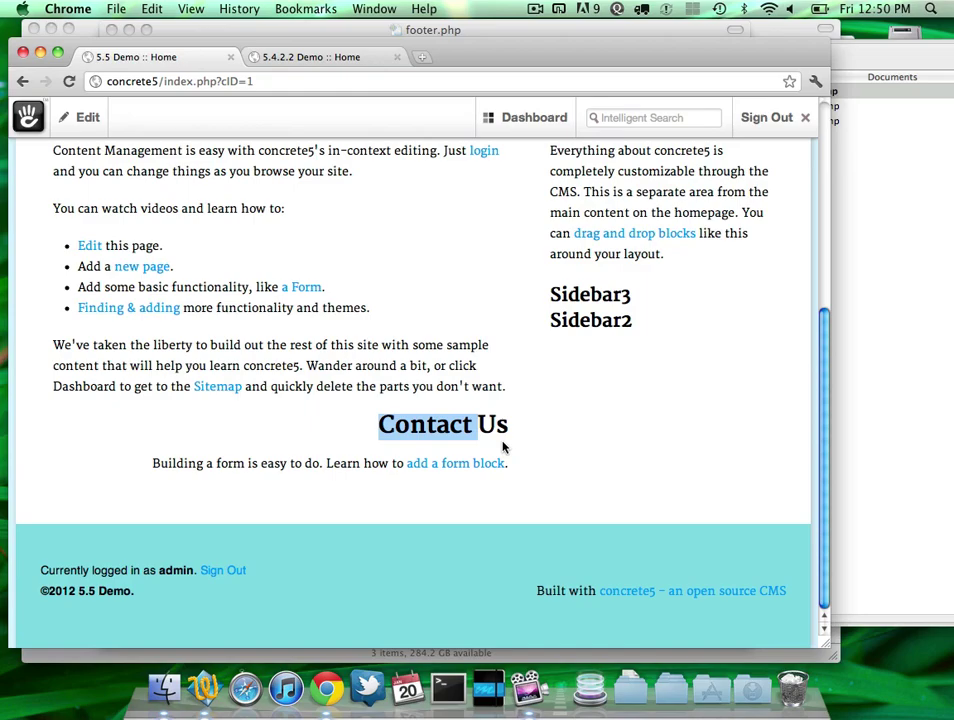
scroll(502, 447, up, 5)
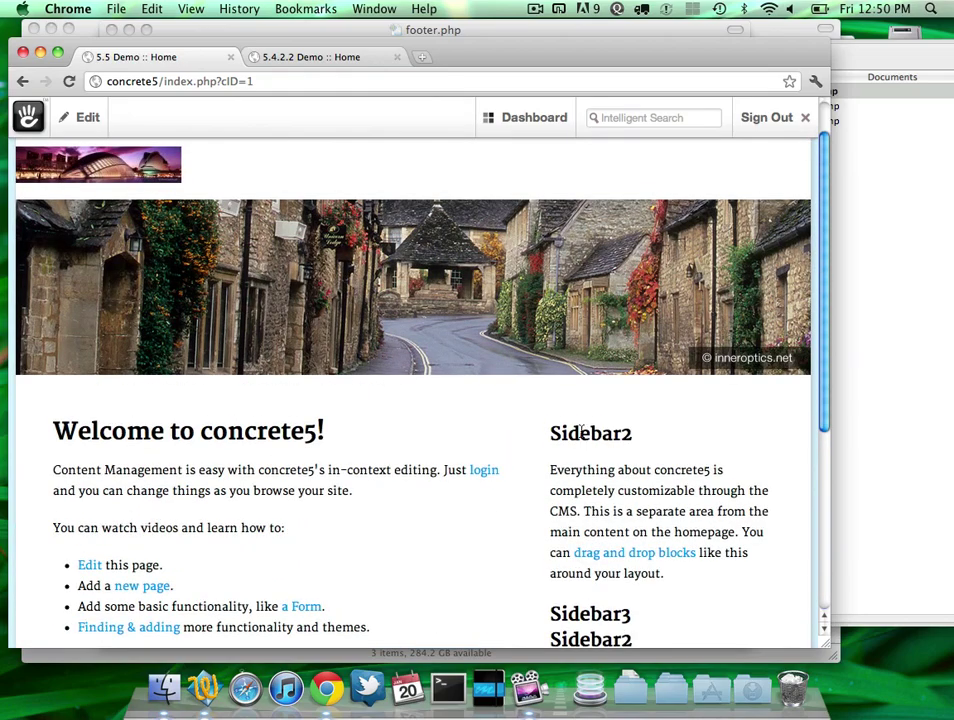
scroll(580, 430, down, 5)
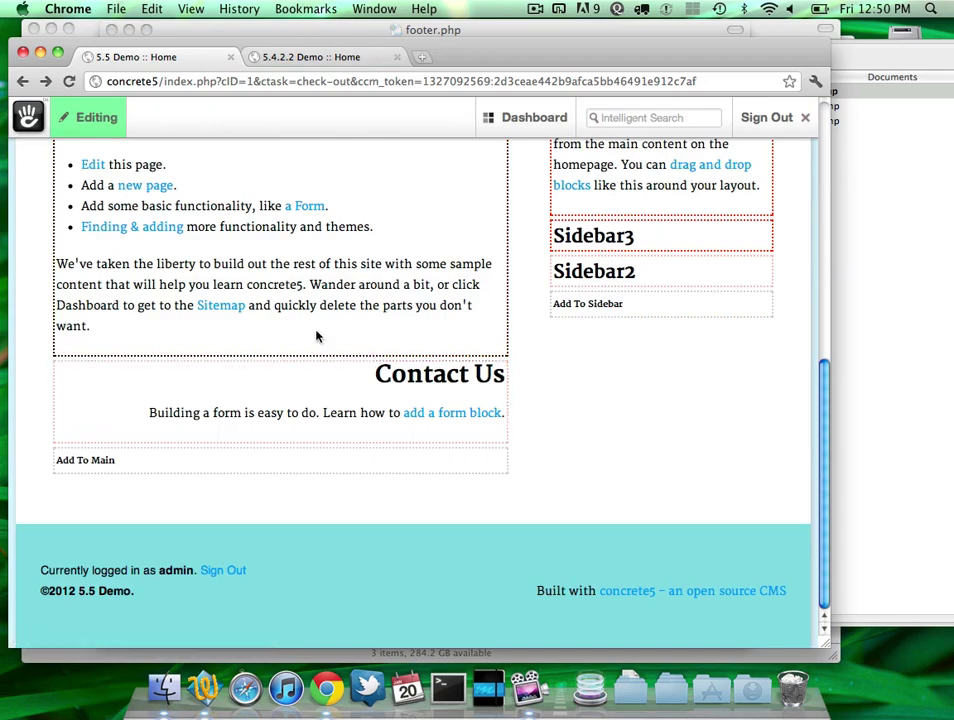
click(100, 120)
click(115, 166)
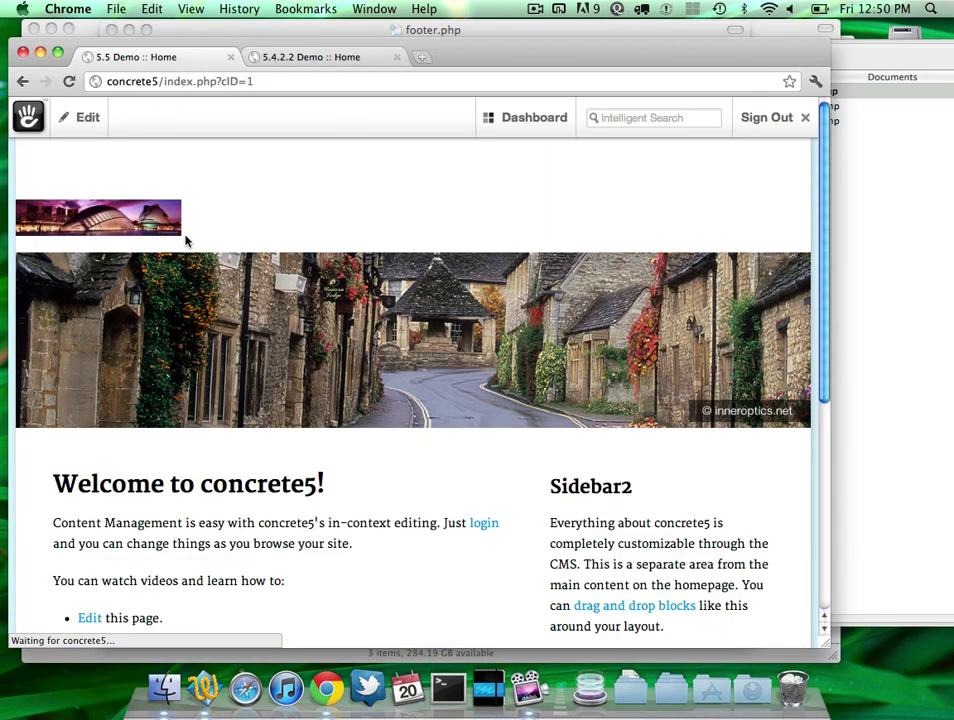
scroll(185, 240, down, 3)
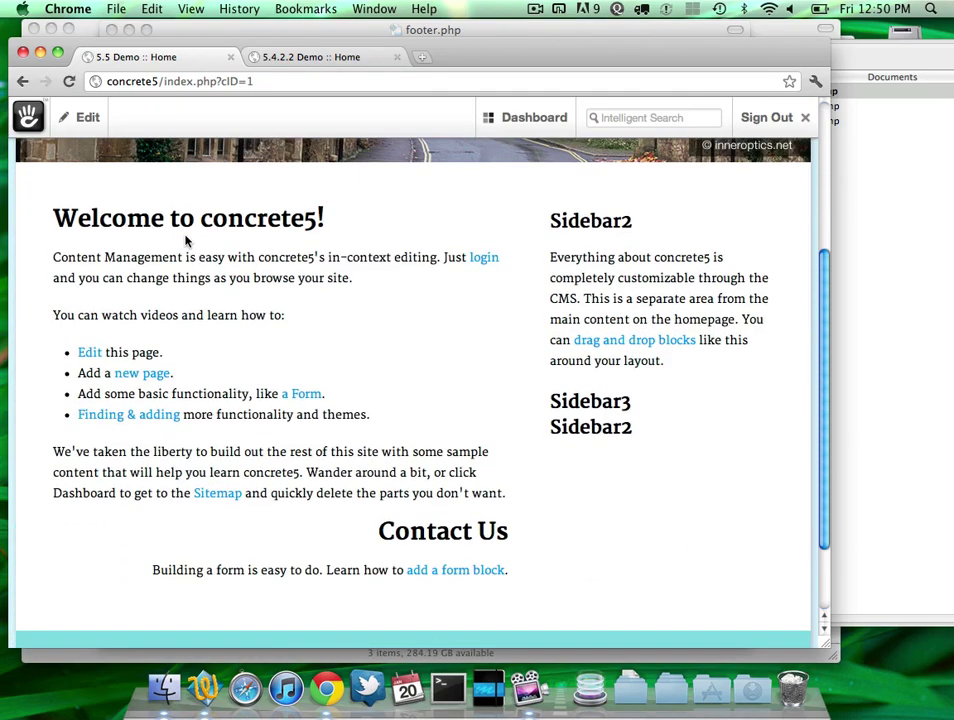
click(88, 118)
click(120, 128)
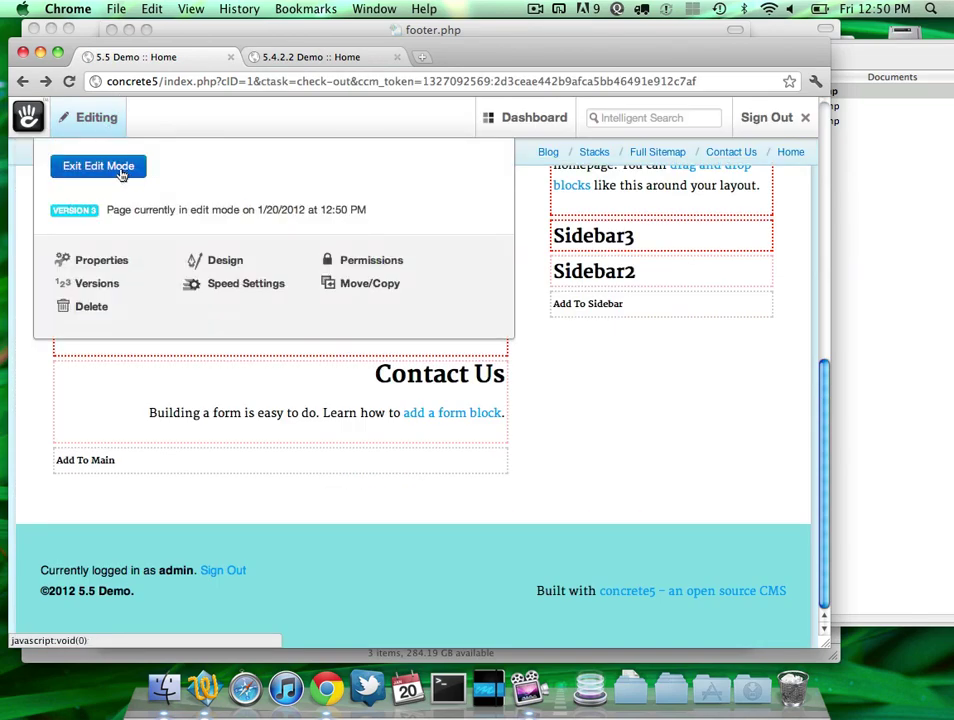
click(120, 172)
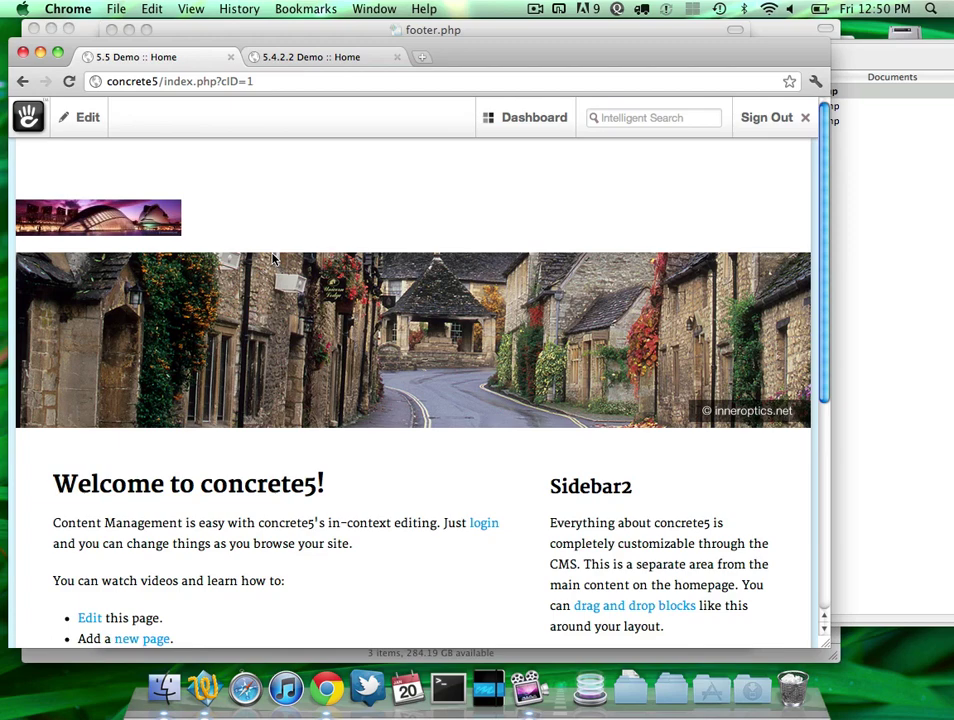
Step: Review the Home page's Main and Sidebar content from start to end, in edit mode and in the published view
scroll(272, 259, down, 5)
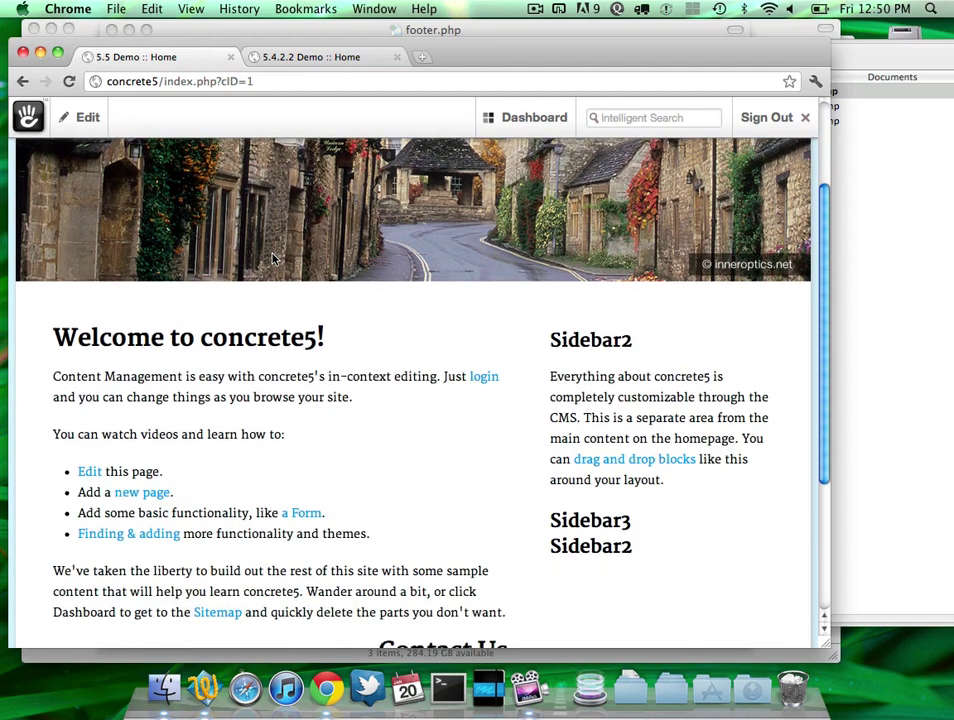
scroll(272, 259, down, 5)
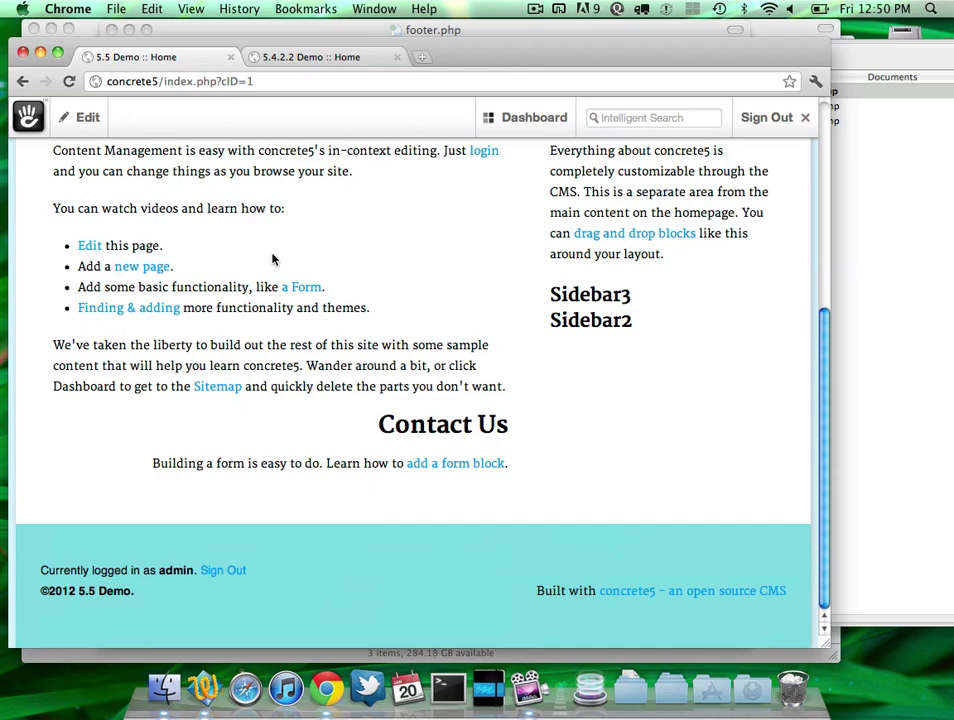
click(84, 117)
click(96, 165)
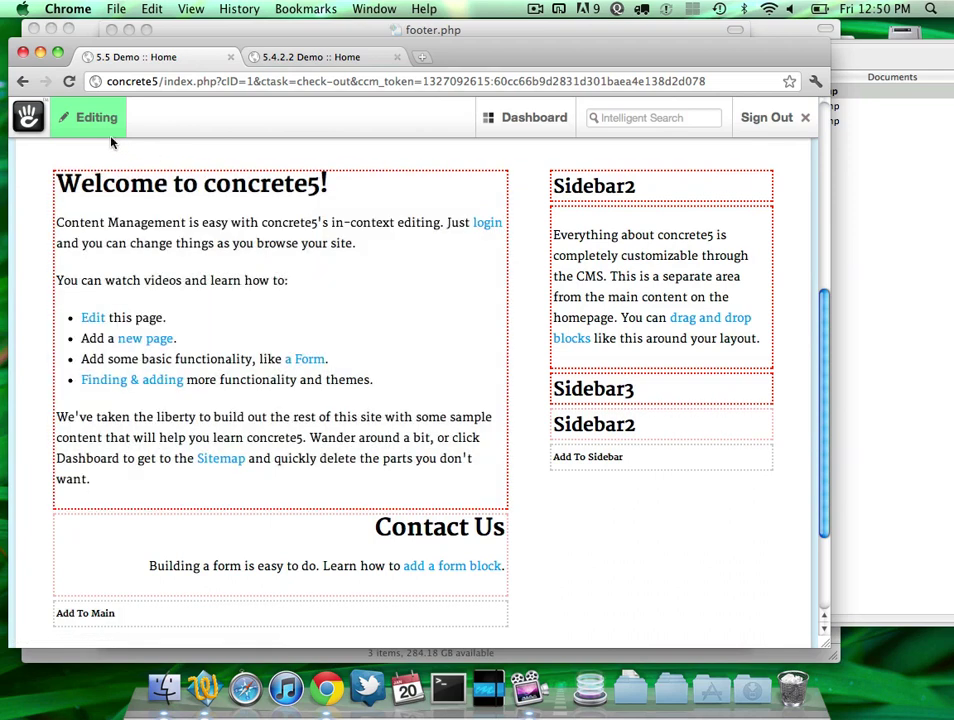
click(88, 117)
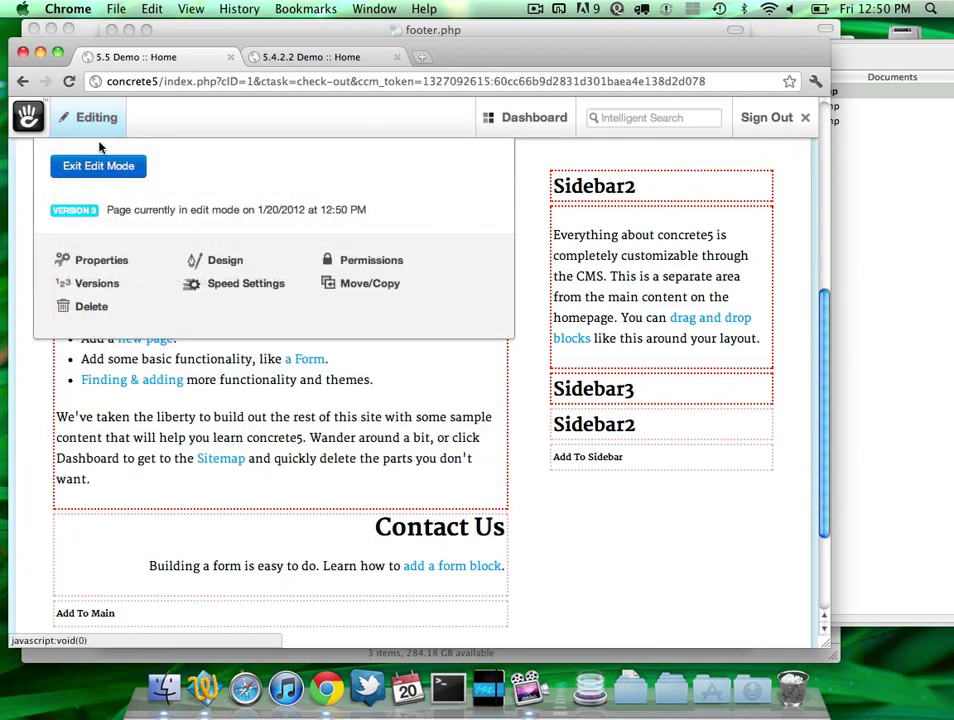
click(106, 166)
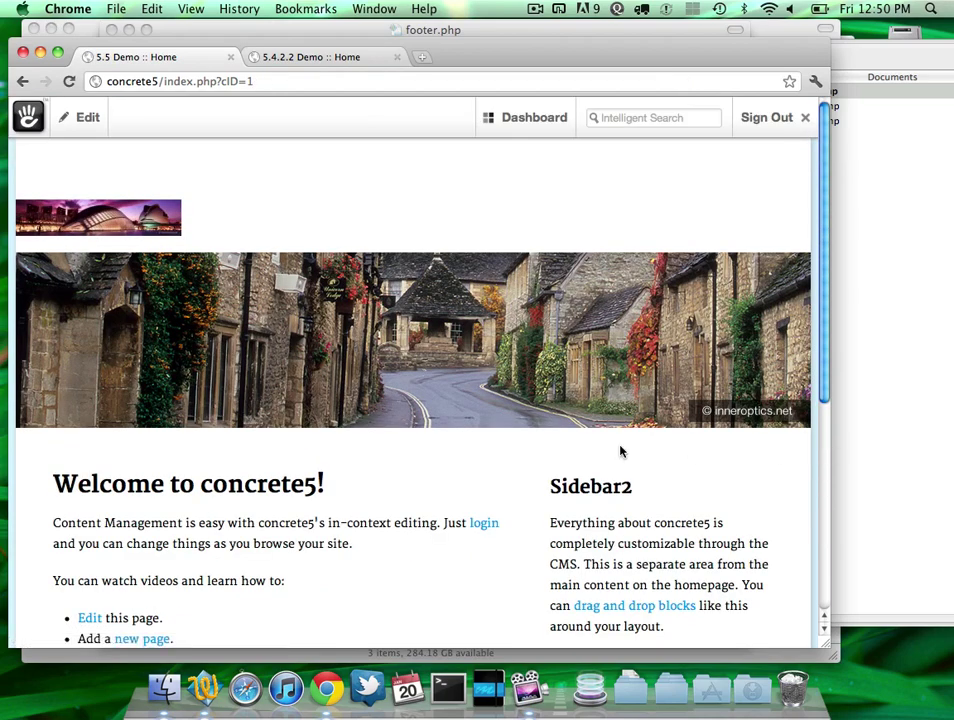
scroll(620, 449, down, 5)
scroll(487, 446, up, 5)
scroll(487, 446, up, 1)
scroll(153, 268, down, 5)
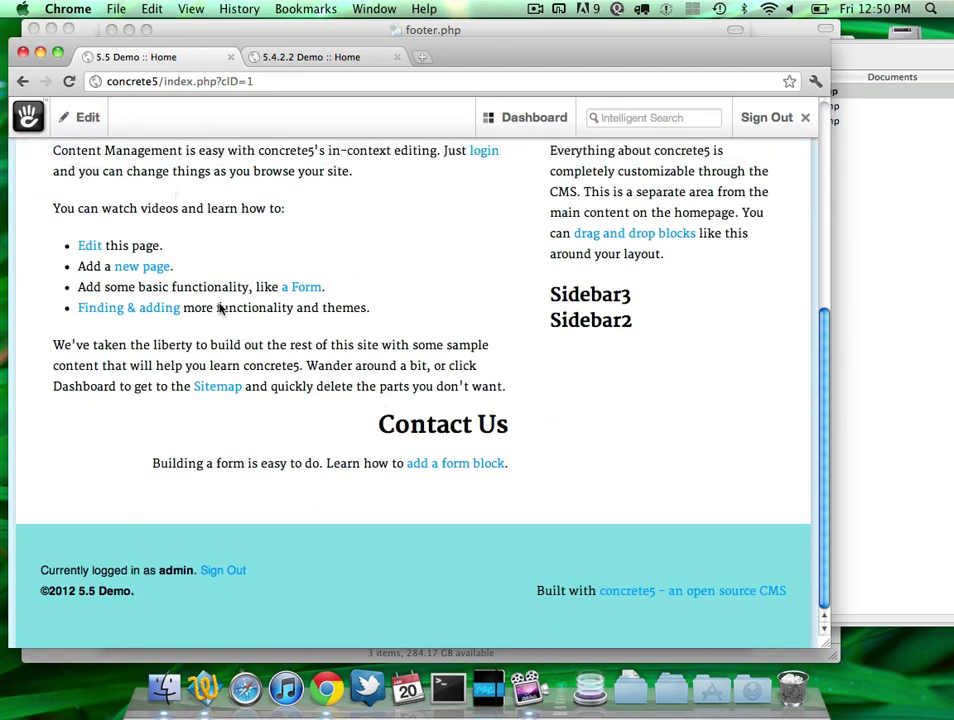
Step: Put the Home page in edit mode, add the Side Nav stack to the Sidebar area, and publish the edits
click(86, 117)
click(99, 178)
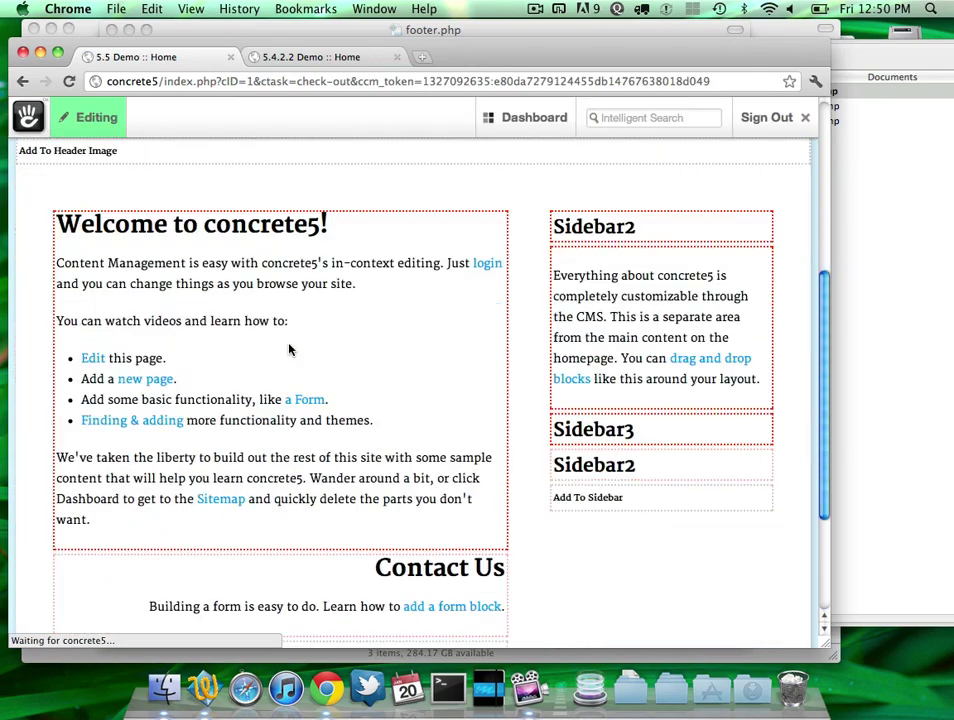
scroll(287, 345, down, 3)
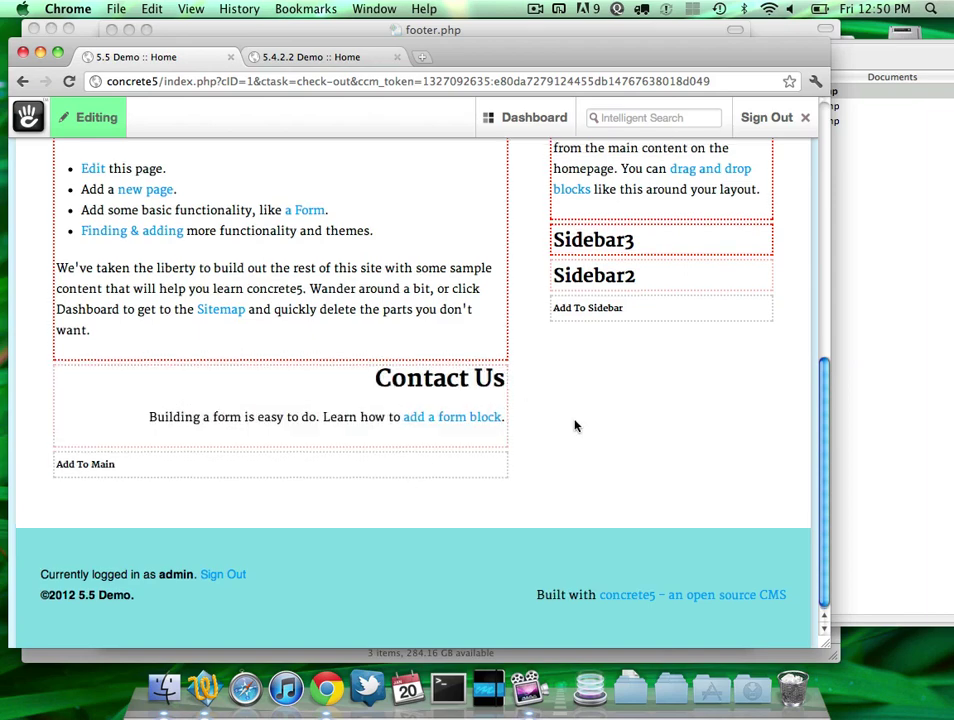
scroll(606, 307, up, 2)
click(596, 392)
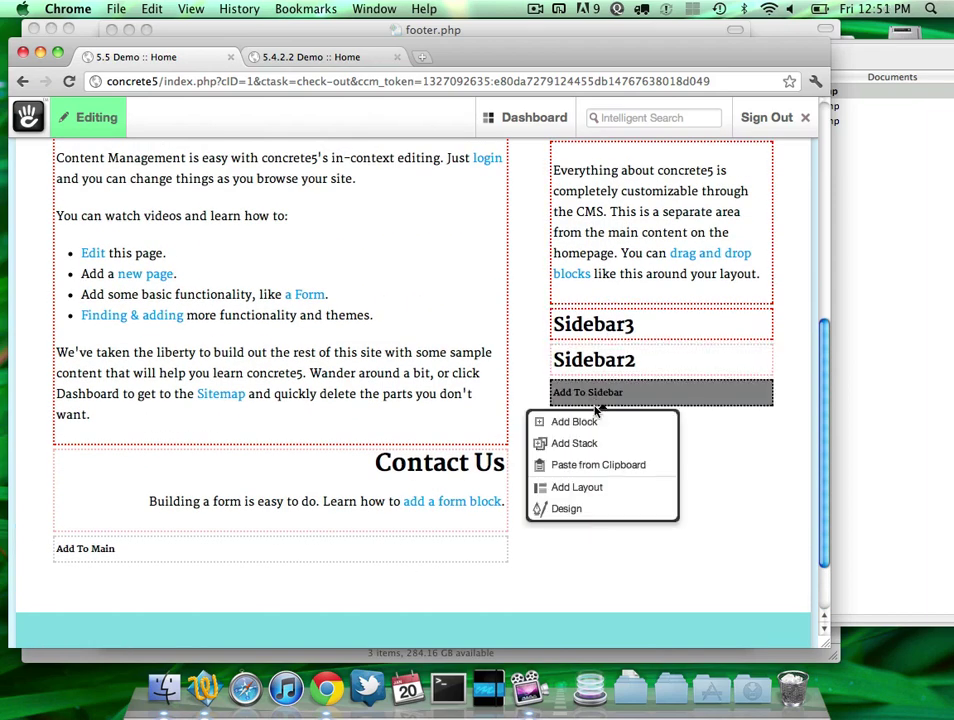
click(596, 442)
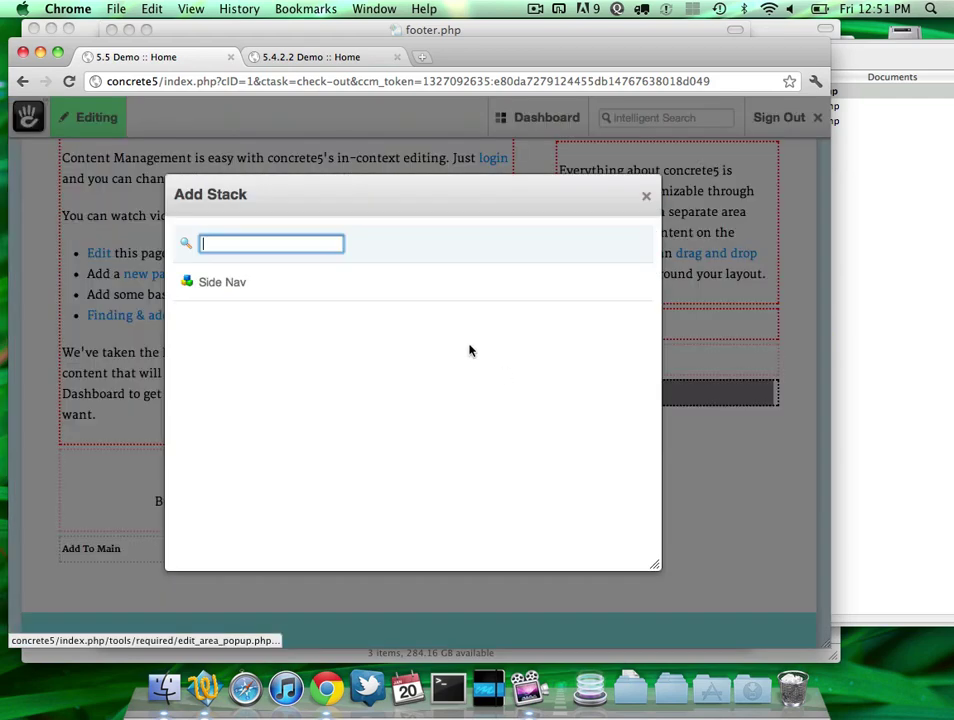
click(407, 300)
click(85, 117)
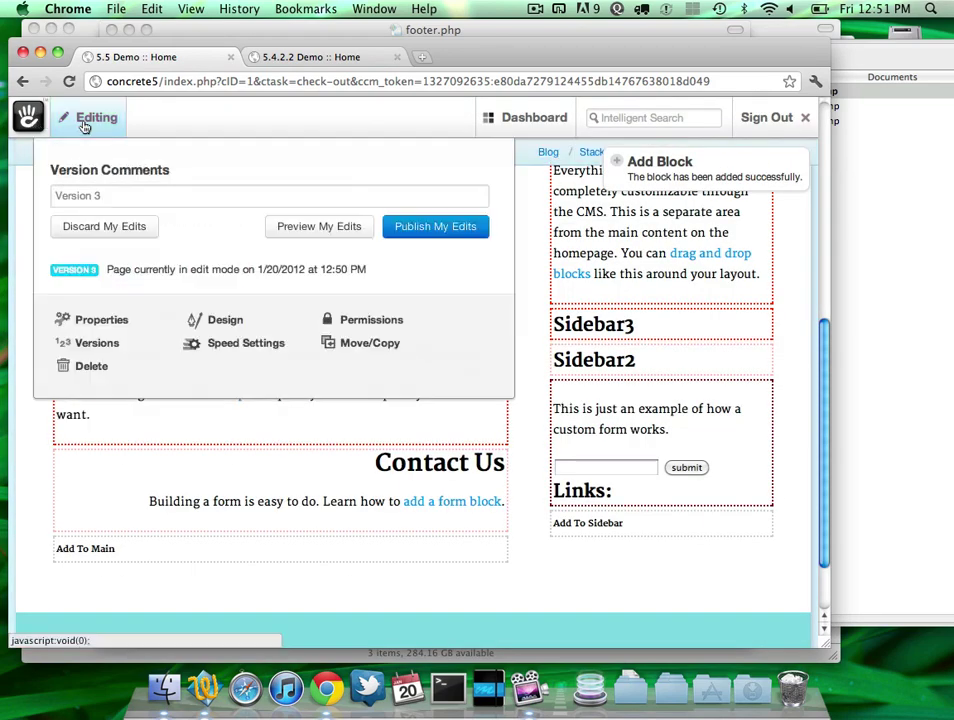
click(439, 220)
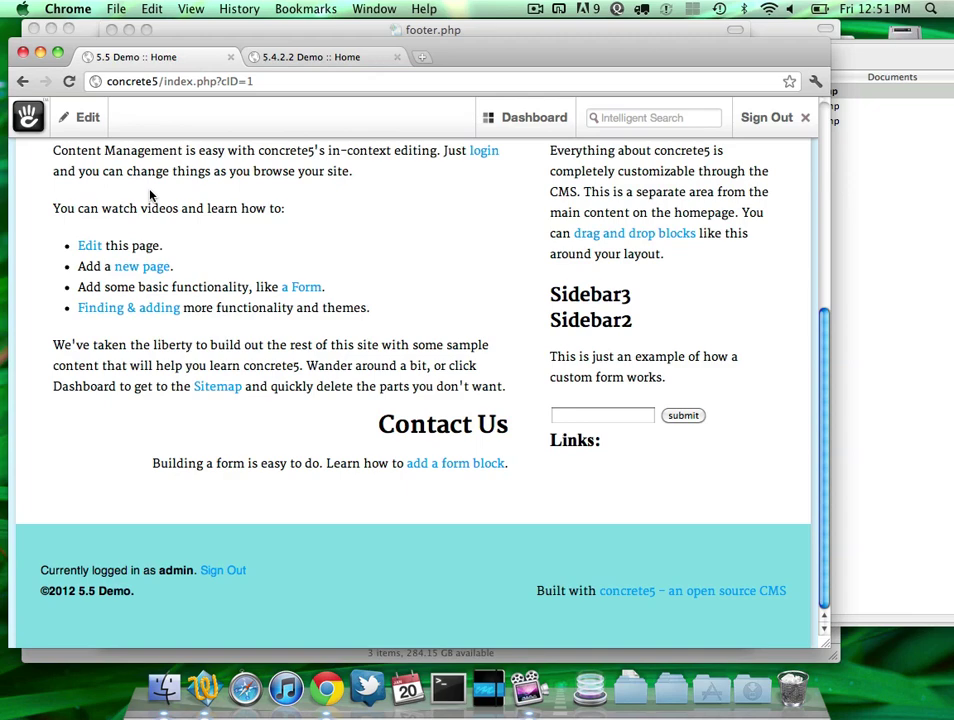
Step: Put the Home page back in edit mode and paste another Contact Us block from the clipboard into the Main area
click(81, 117)
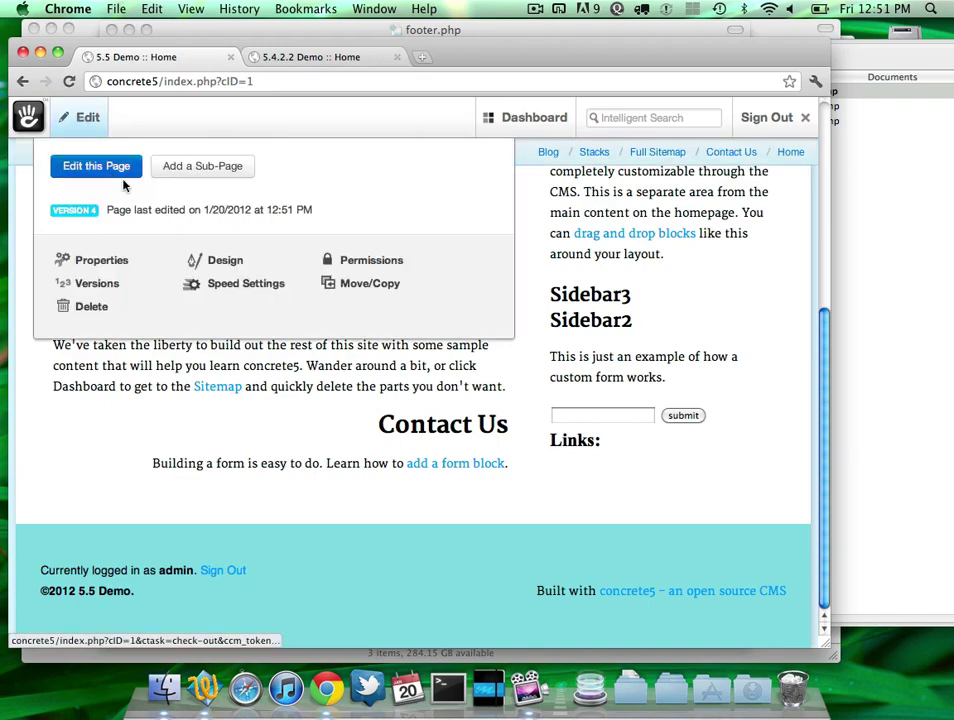
click(92, 178)
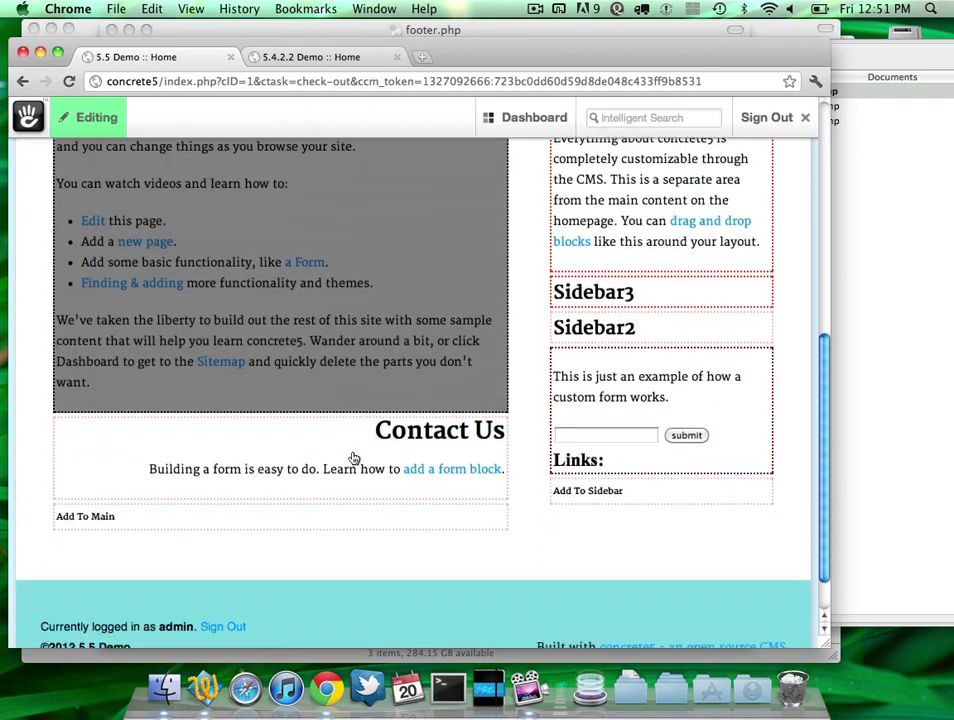
click(370, 510)
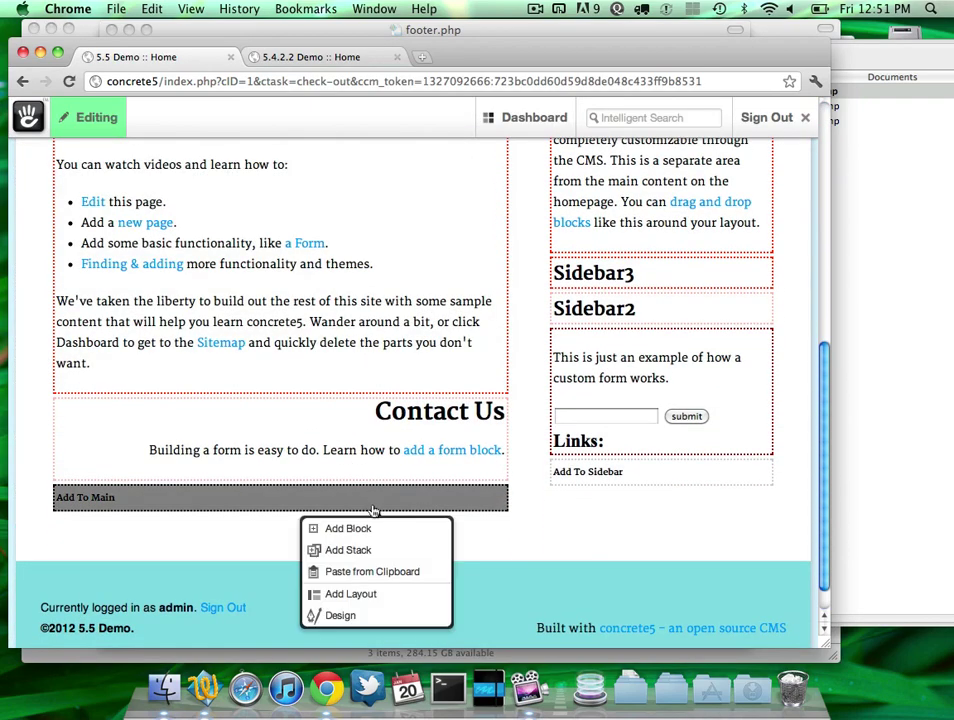
click(362, 571)
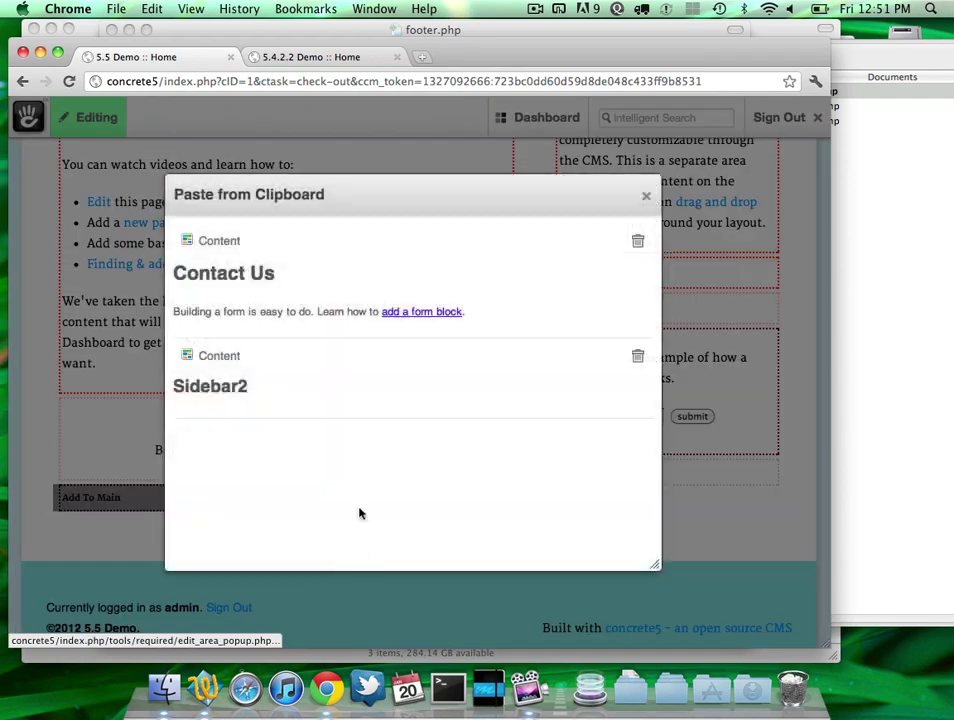
click(353, 254)
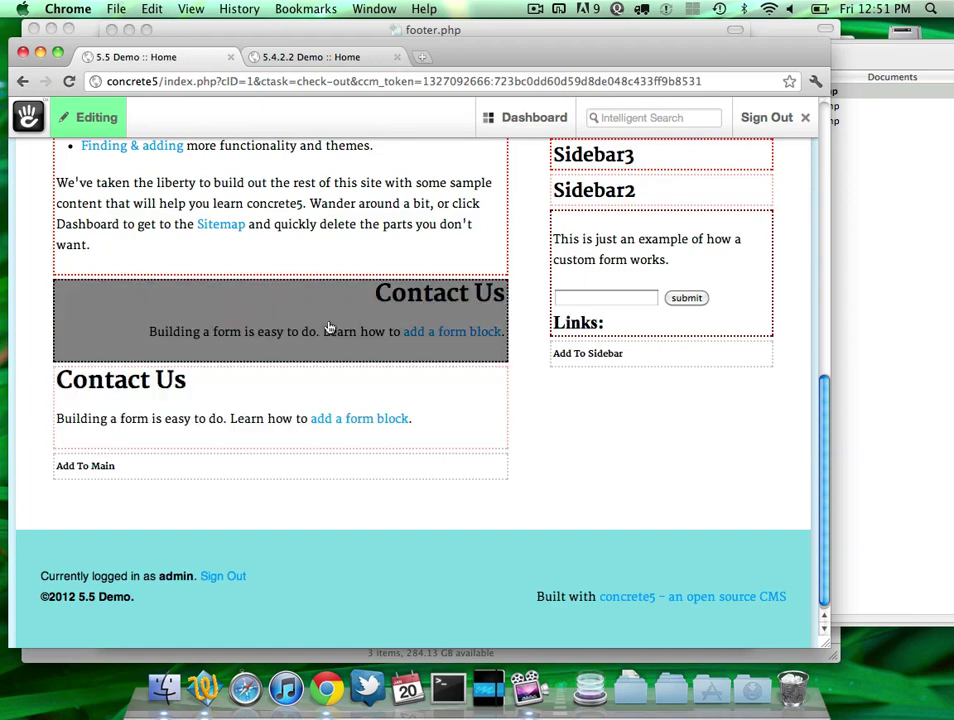
Step: Publish the Home page edits and compare the alignment of the two Contact Us blocks
click(105, 123)
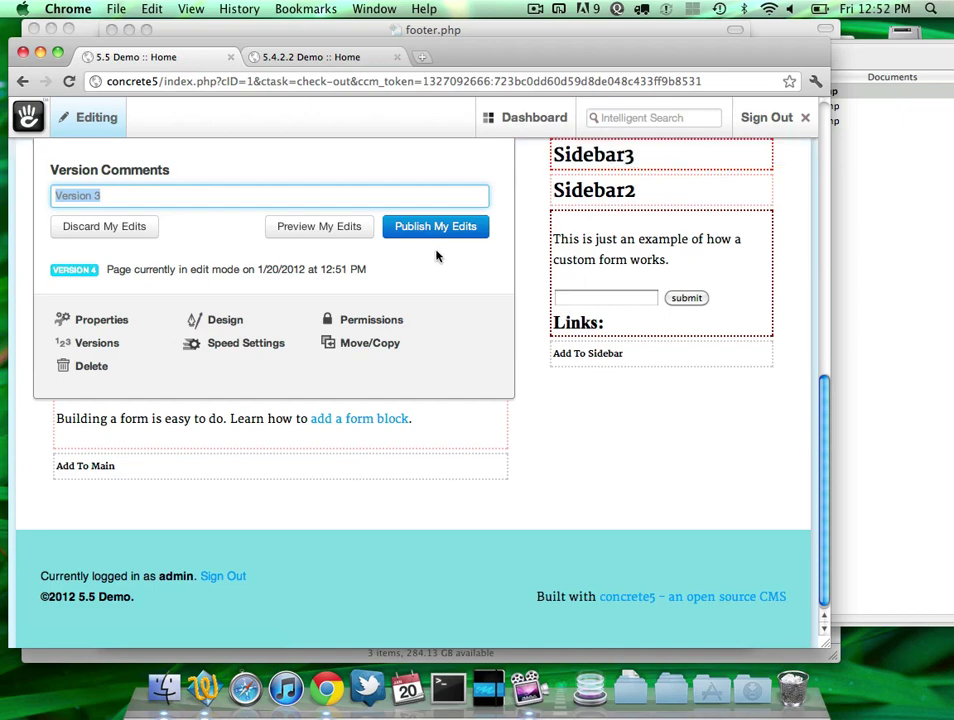
click(590, 428)
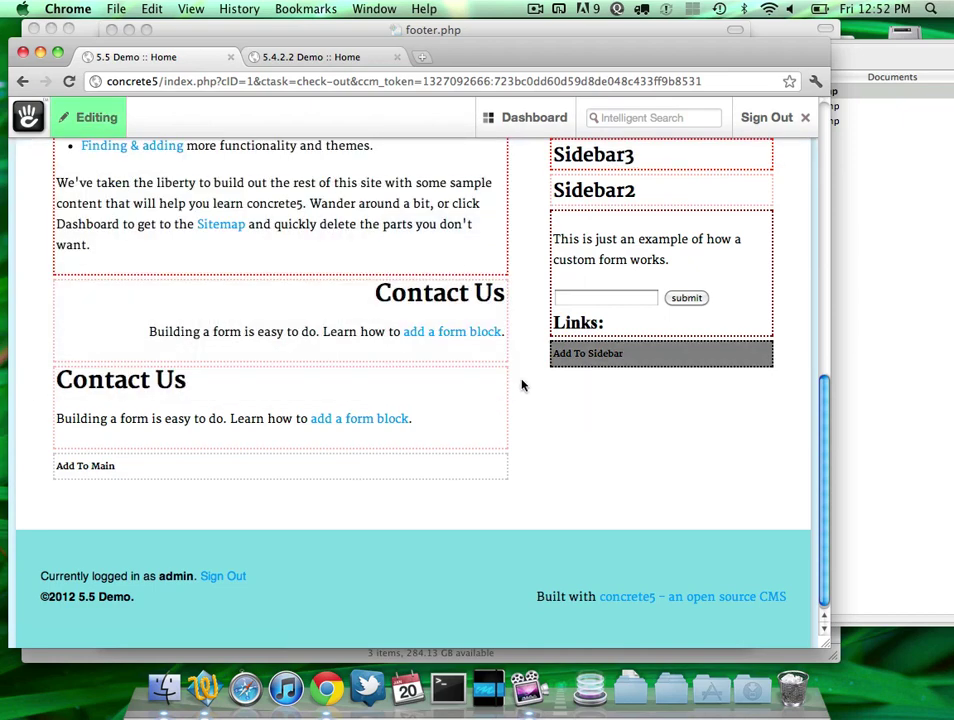
click(84, 118)
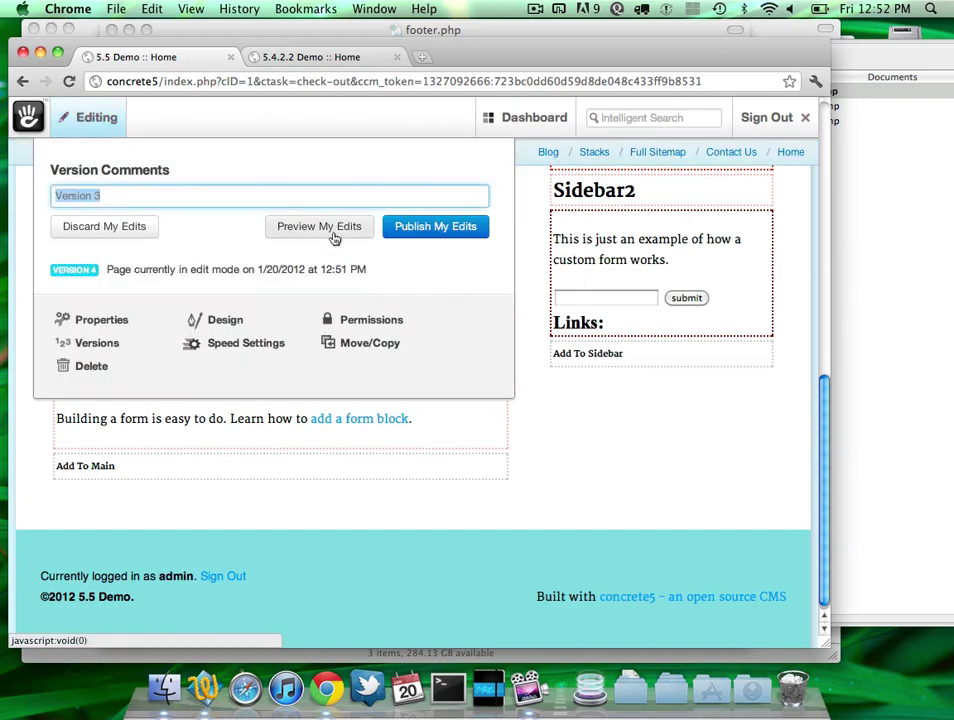
click(440, 227)
scroll(467, 320, down, 5)
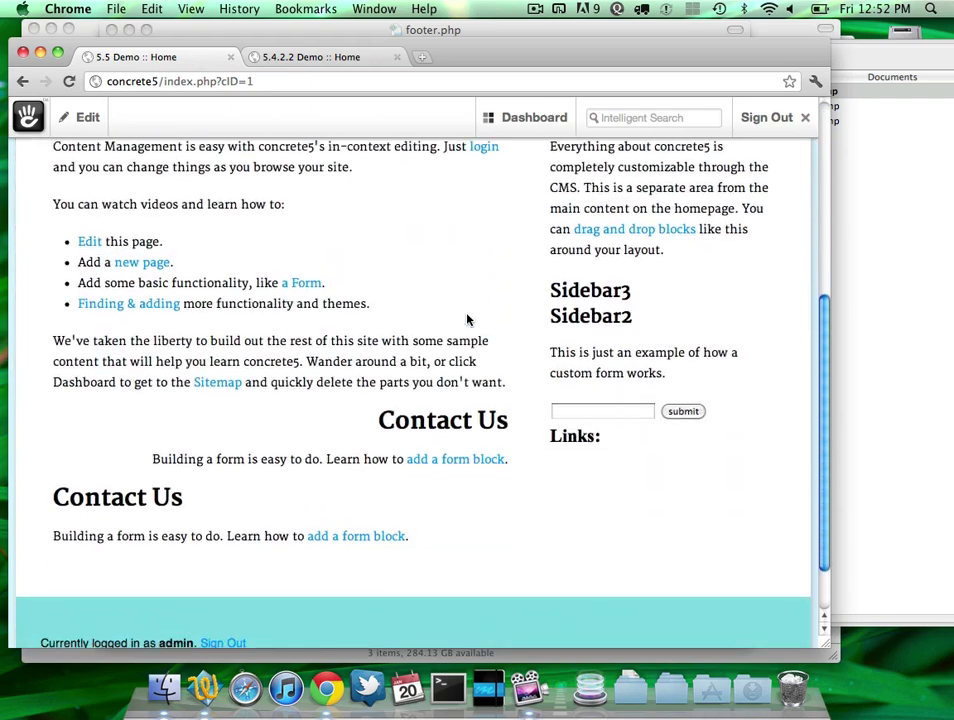
scroll(467, 319, down, 2)
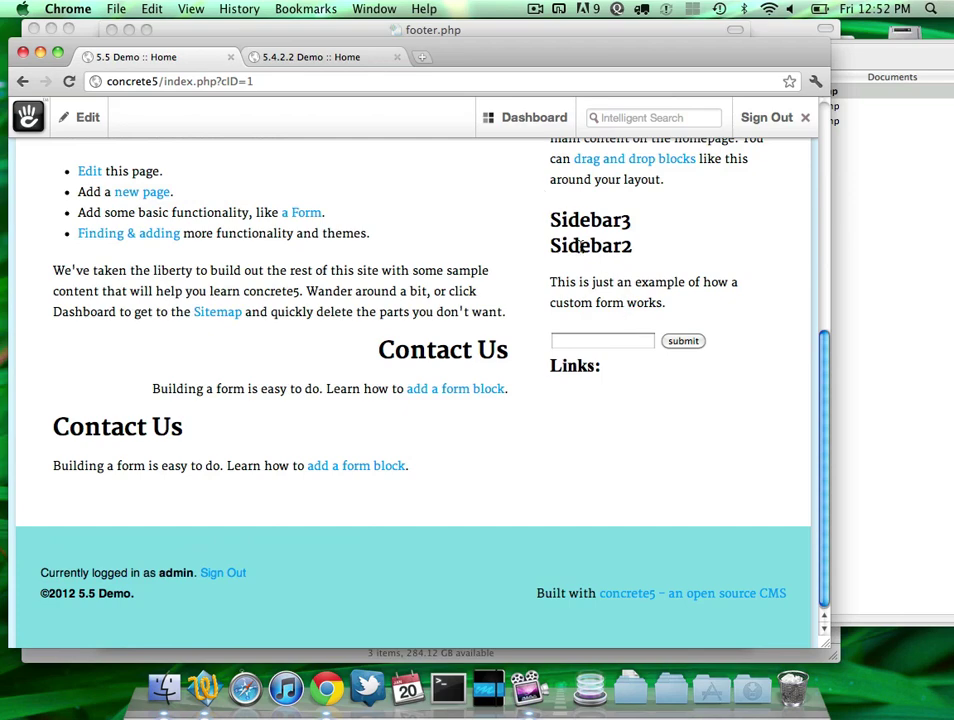
Step: Open the Side Nav stack from the dashboard's list of stacks to view its blocks
mouse_move(545, 133)
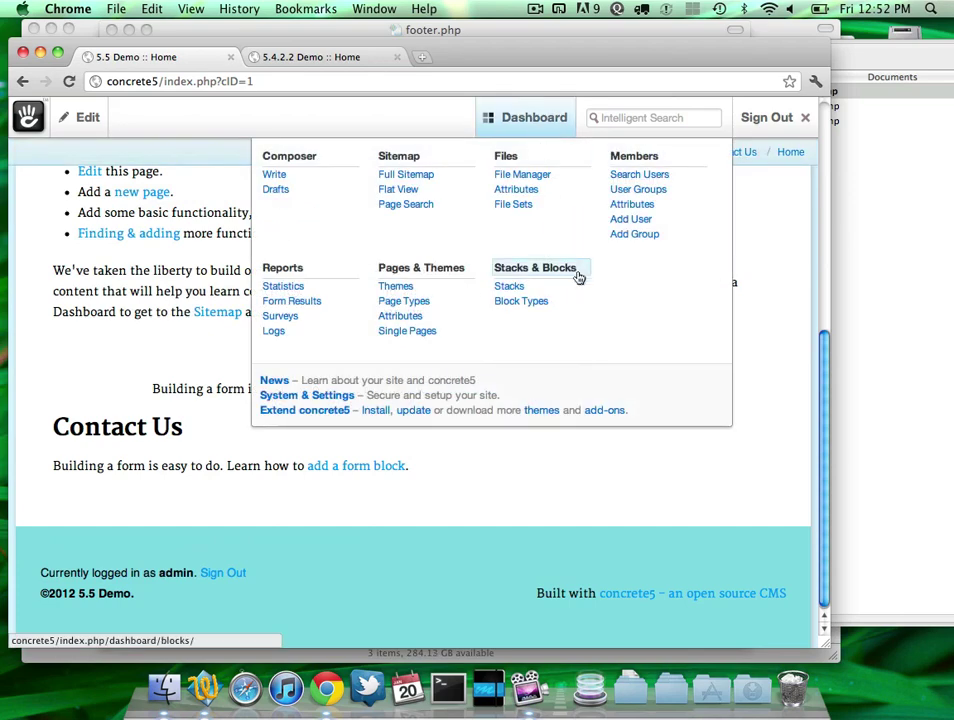
click(515, 287)
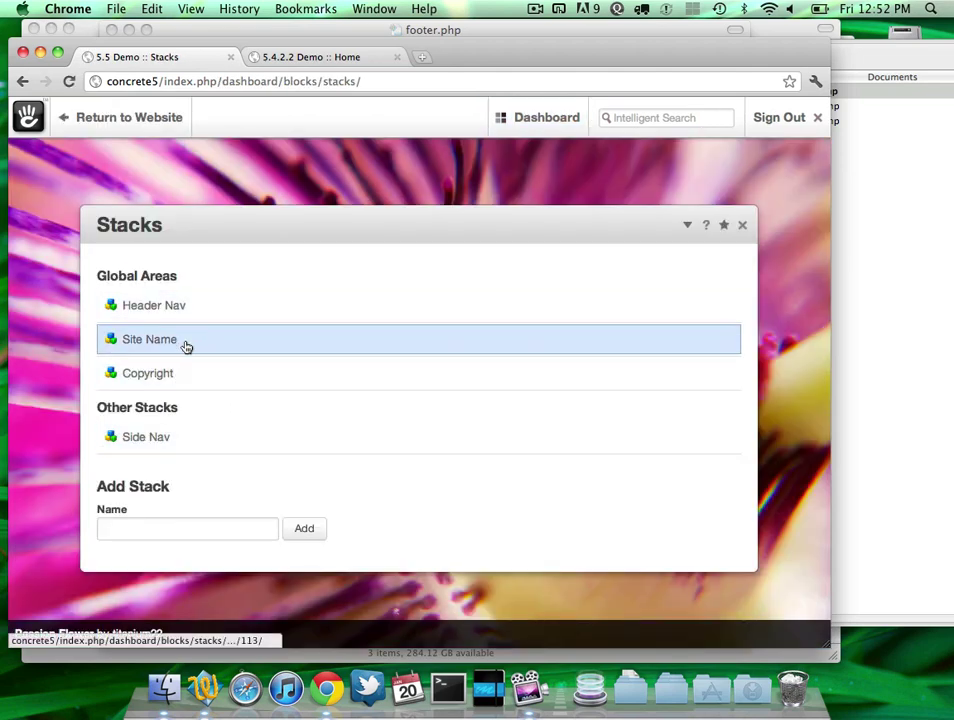
click(170, 437)
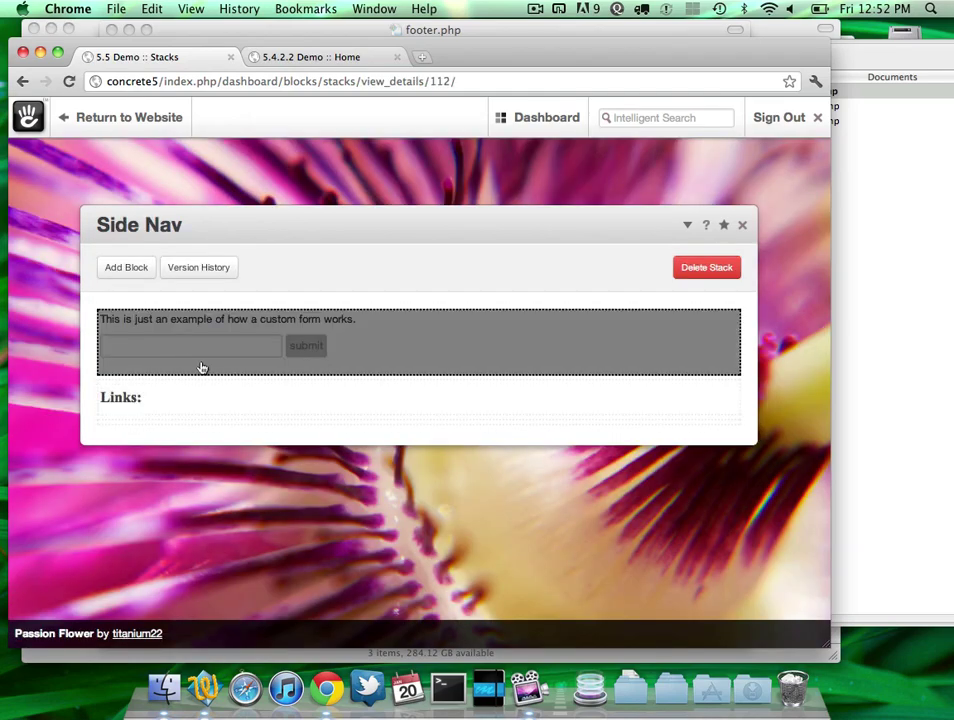
Step: Return to the website's Home page, put it in edit mode, and add another Side Nav stack to the Sidebar area
click(130, 120)
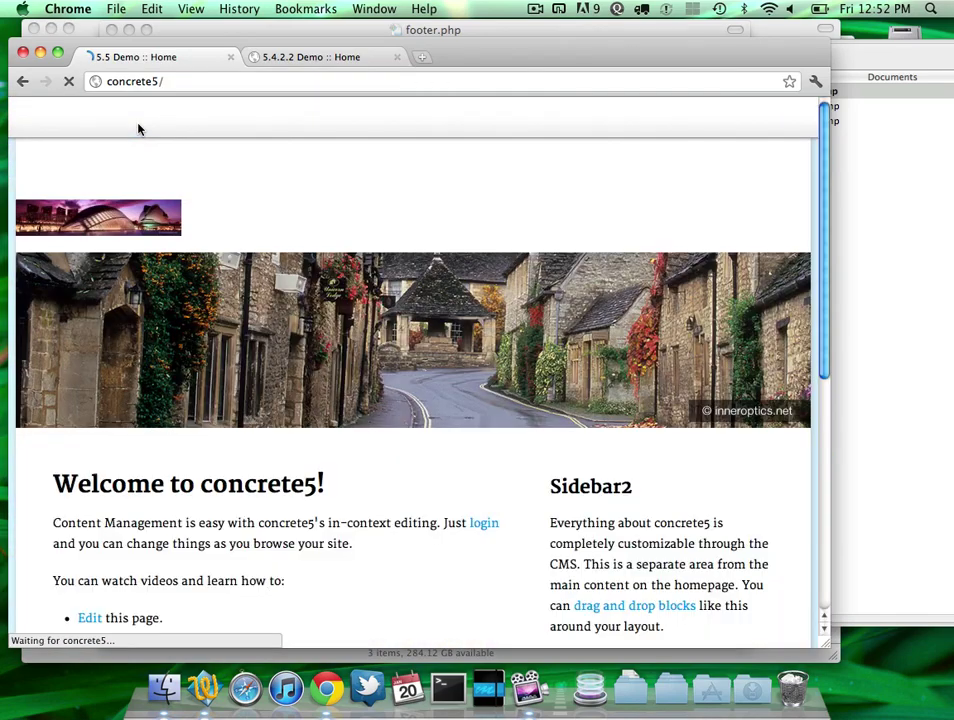
scroll(202, 221, down, 5)
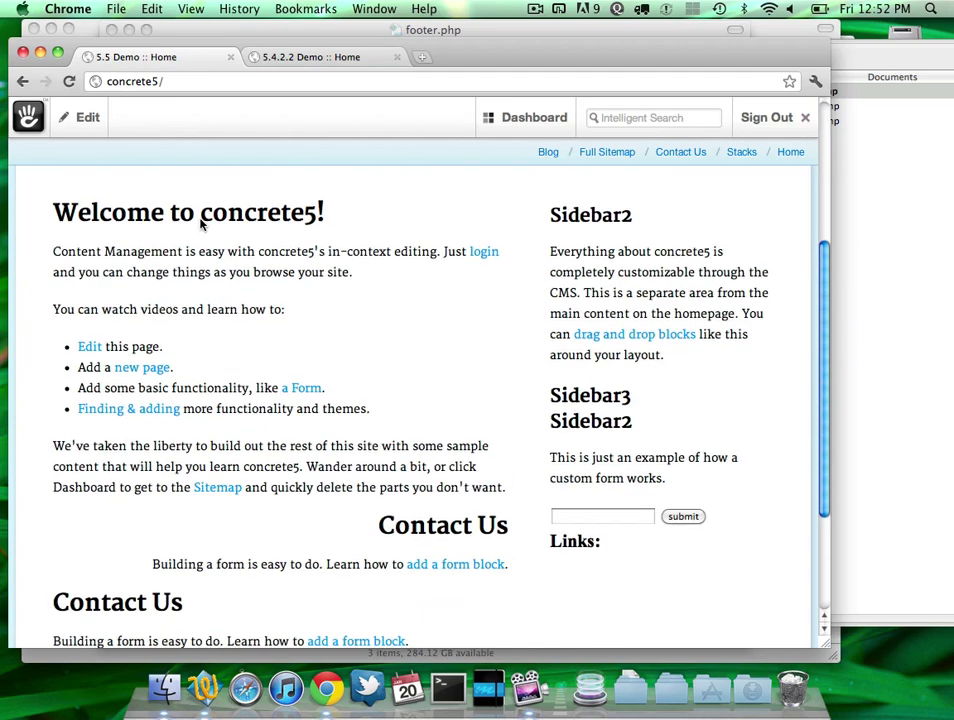
click(88, 117)
click(96, 165)
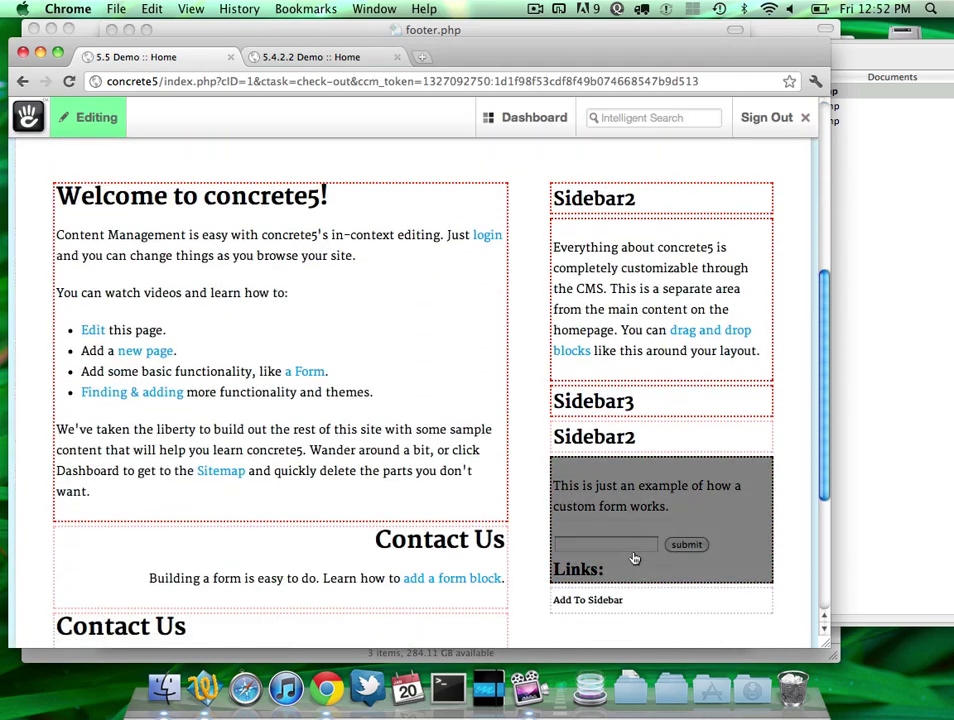
scroll(634, 558, down, 3)
click(624, 462)
click(622, 494)
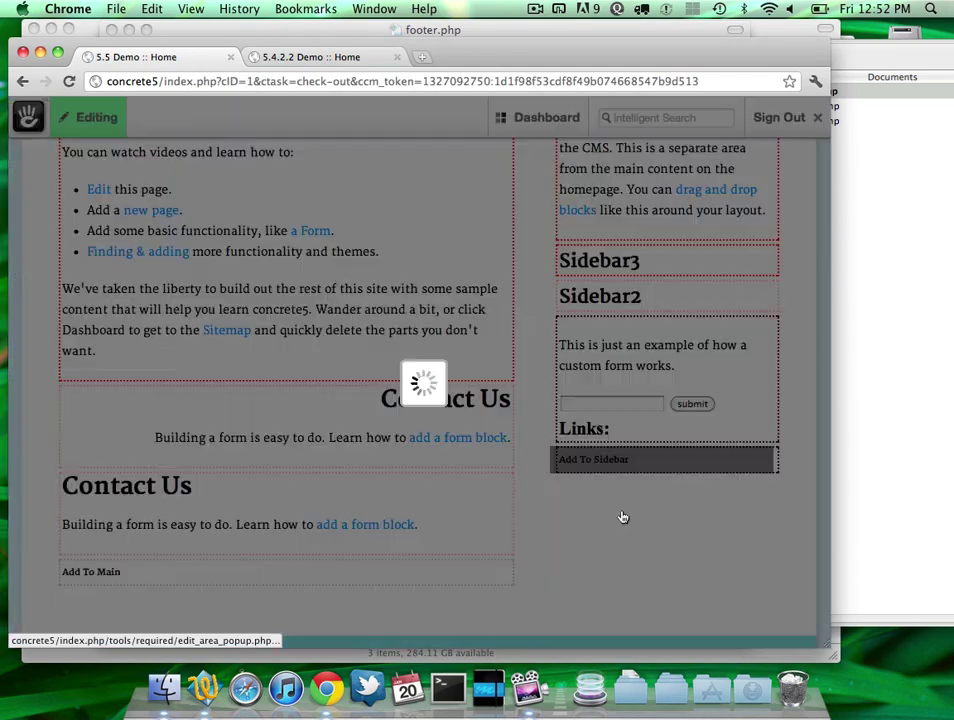
click(468, 279)
scroll(640, 400, down, 2)
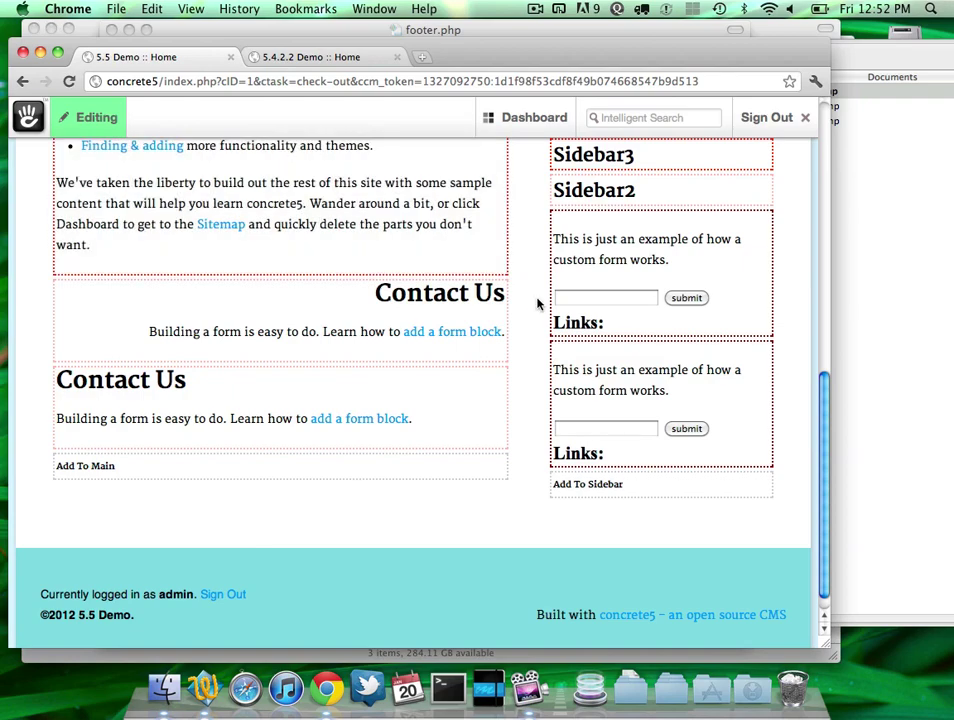
Step: Preview the Home page edits and look over the two Side Nav stacks in the sidebar
click(110, 120)
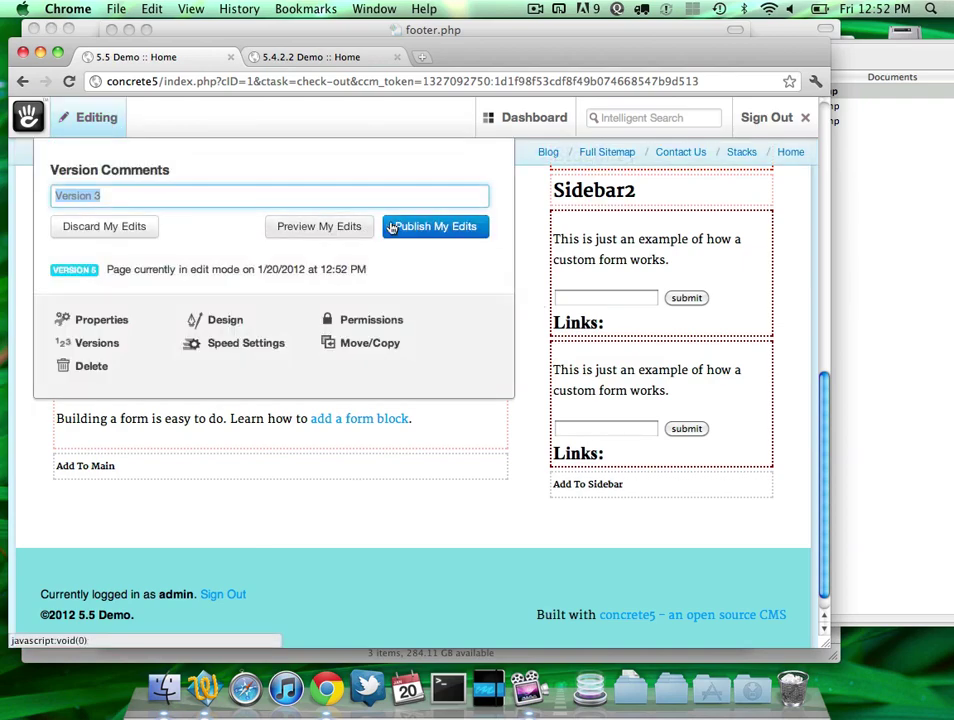
click(343, 227)
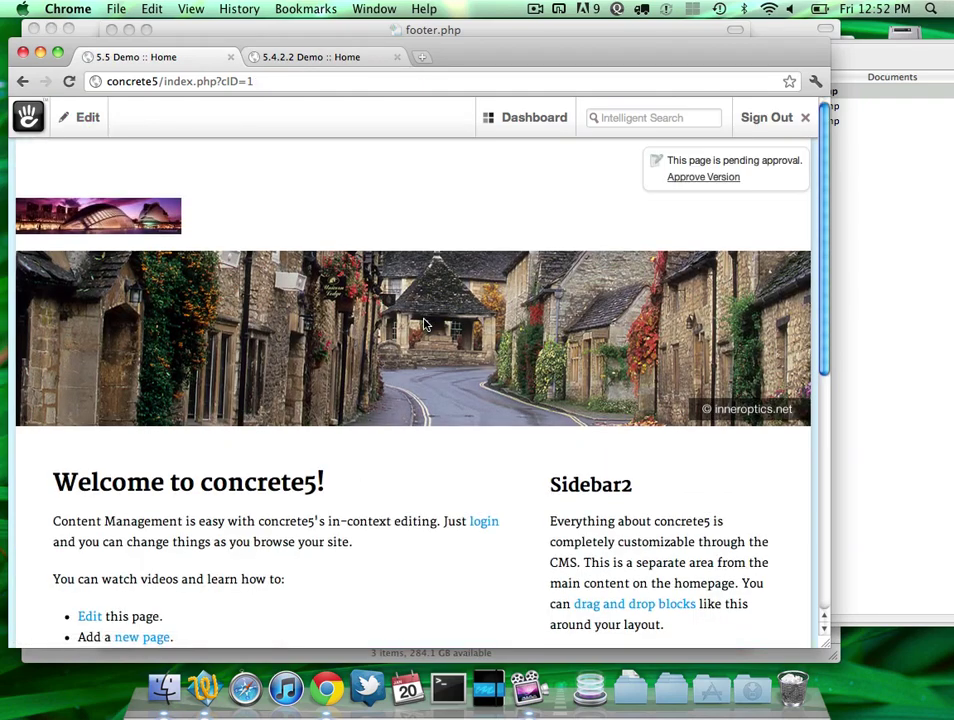
scroll(425, 325, down, 5)
scroll(426, 300, up, 10)
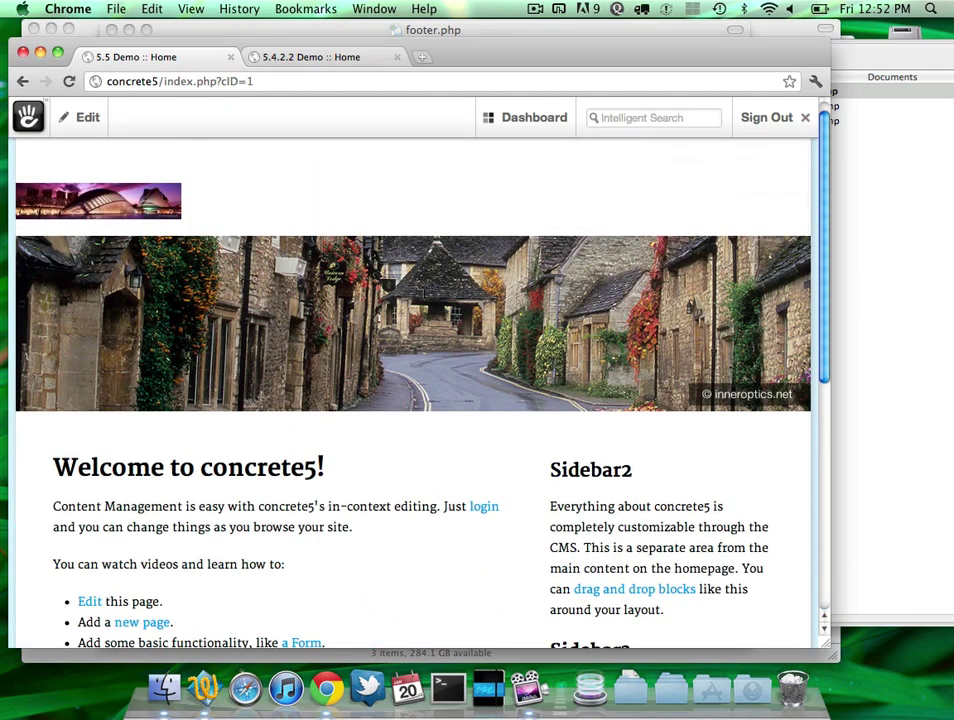
scroll(424, 293, down, 8)
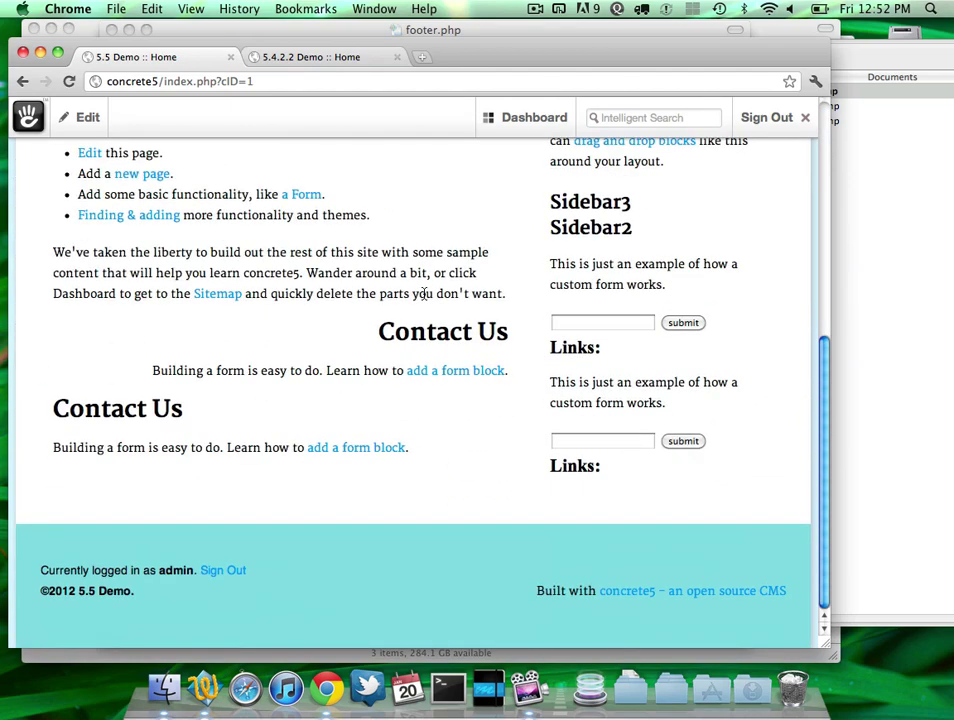
scroll(311, 293, up, 10)
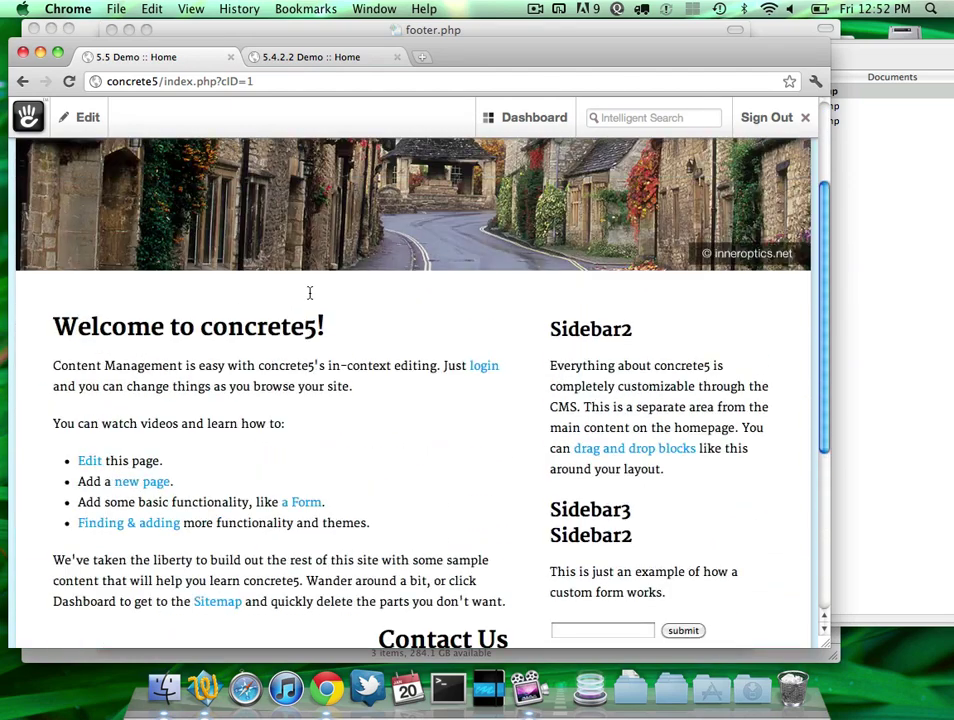
Step: Put the Home page back in edit mode and copy the Welcome to concrete5! block to the clipboard
click(85, 122)
click(104, 174)
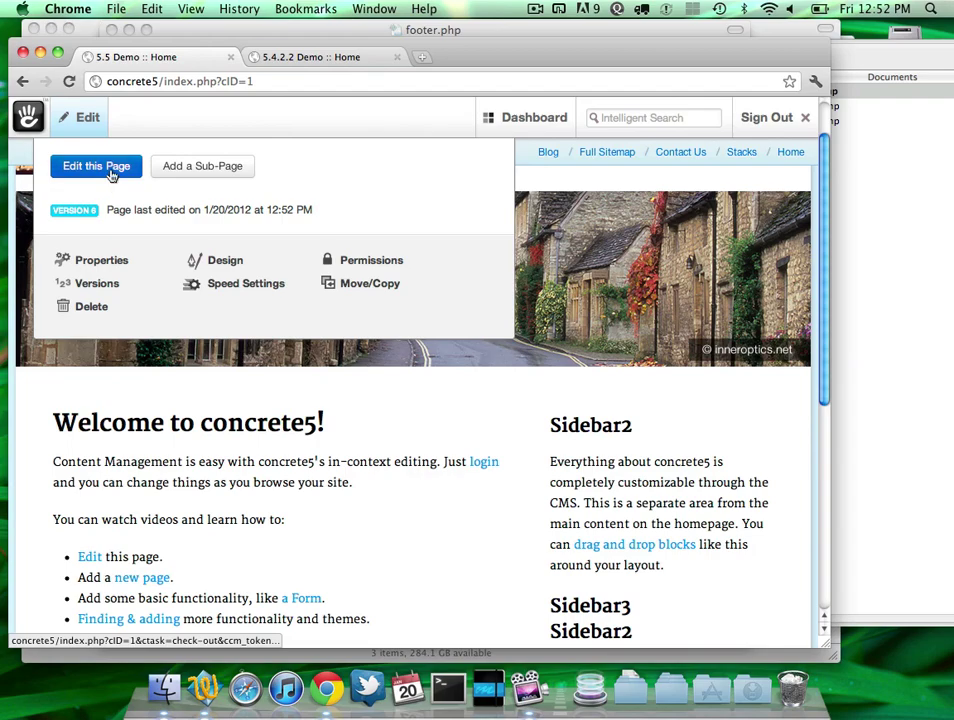
scroll(269, 476, down, 5)
scroll(269, 476, down, 3)
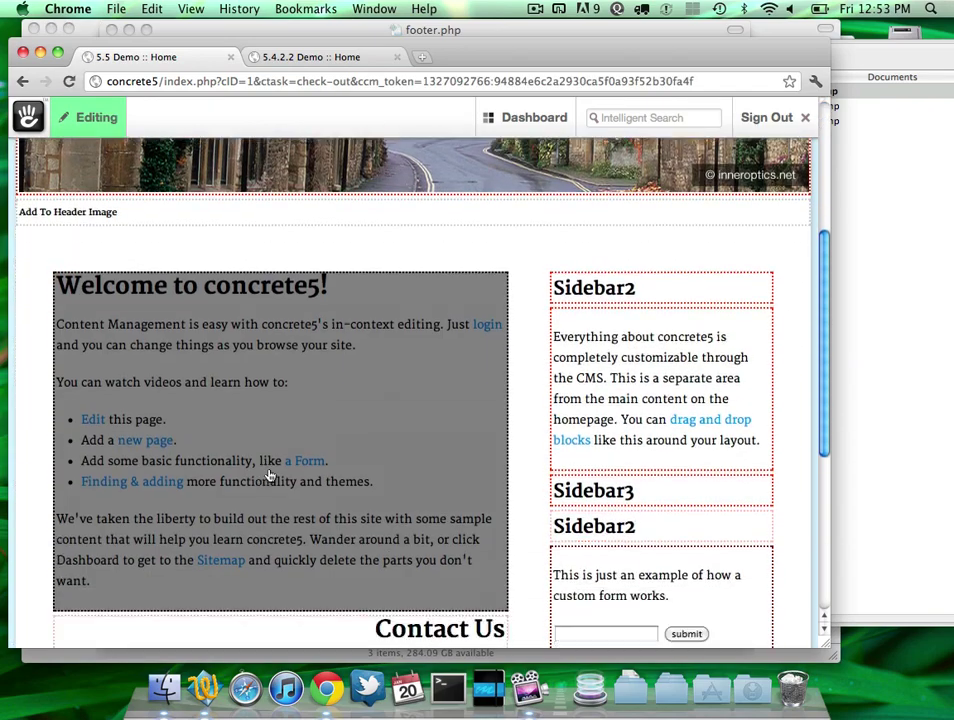
click(294, 432)
click(290, 474)
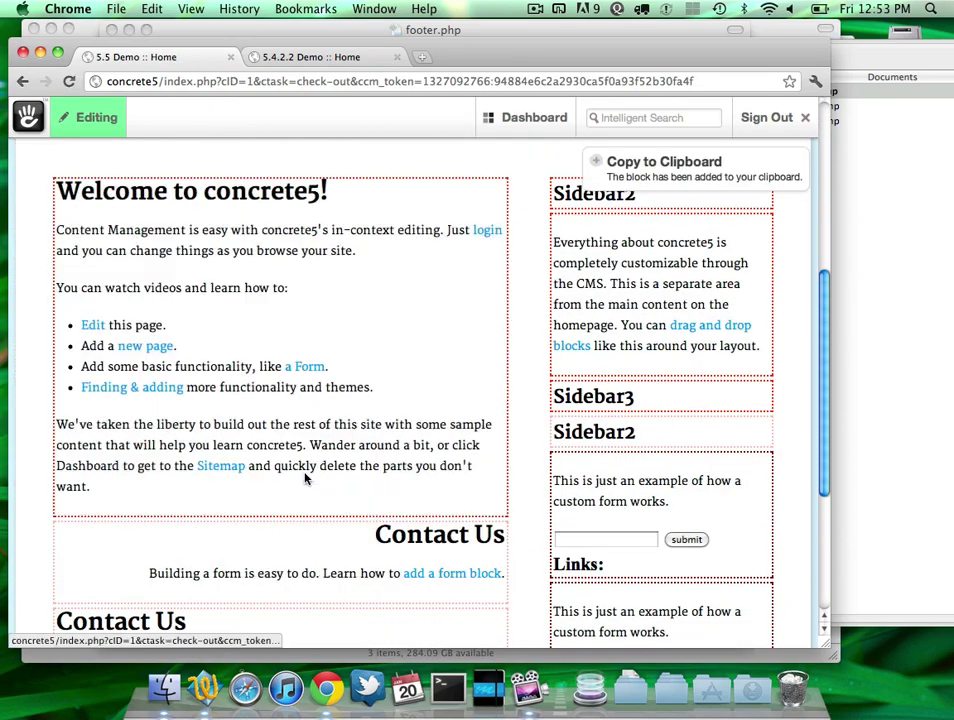
Step: Open the clipboard from the Main area, delete Content items from it, and close it without pasting anything
scroll(305, 478, down, 5)
click(300, 440)
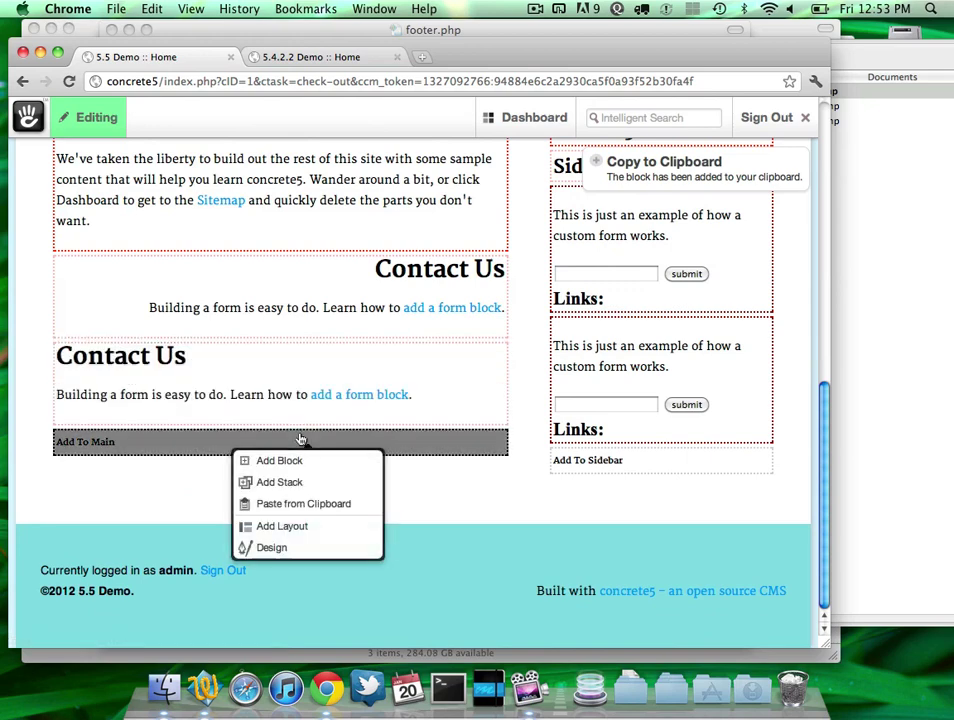
click(318, 504)
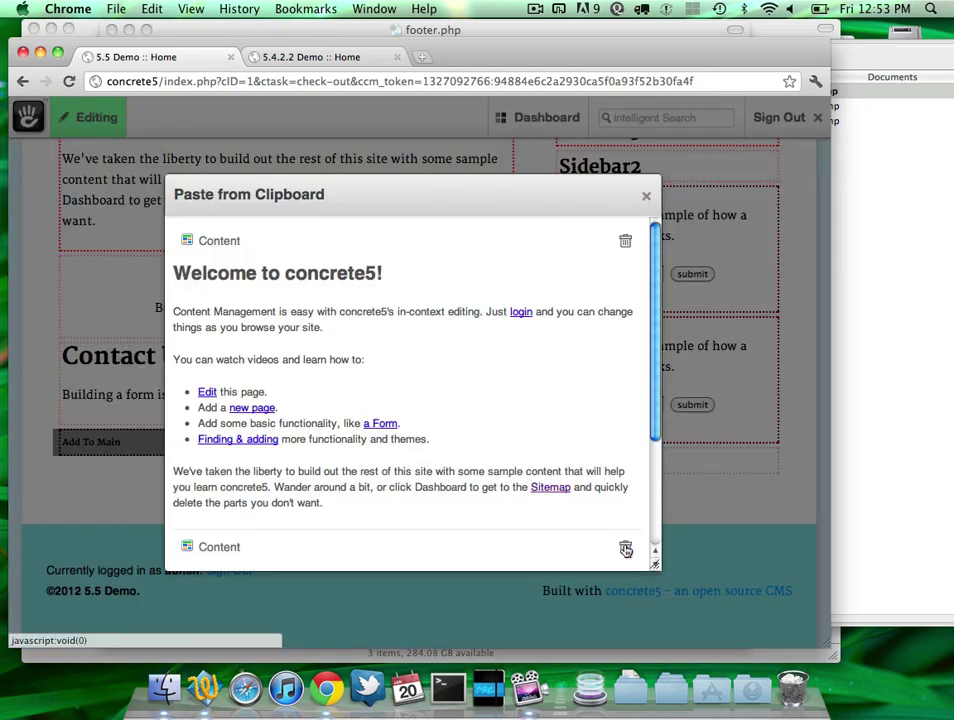
click(625, 241)
click(625, 241)
click(646, 198)
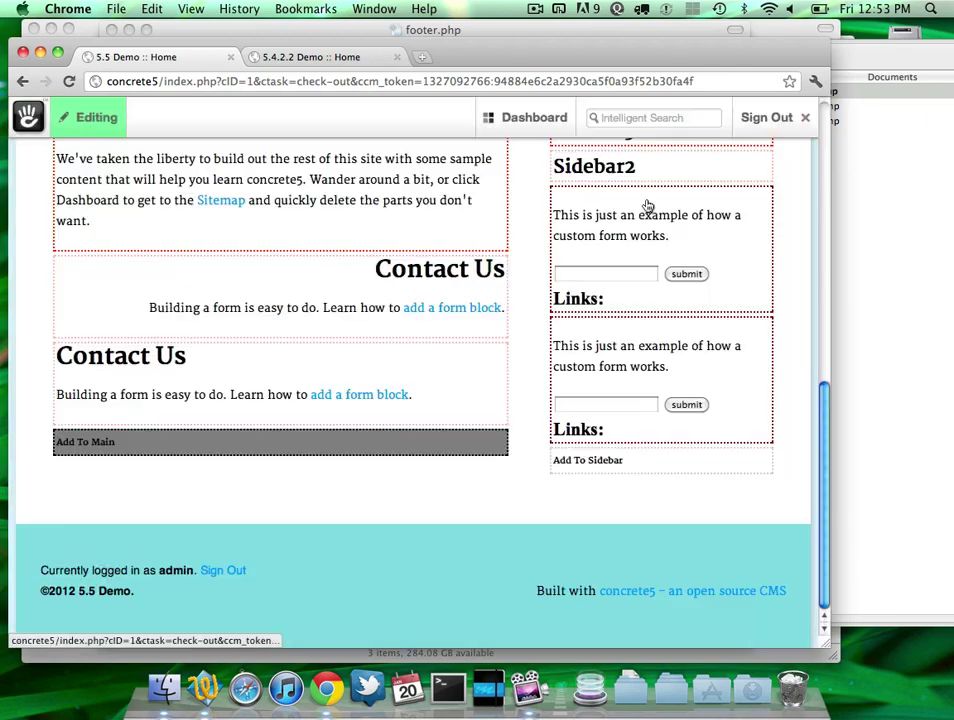
Step: Publish the Home page edits
scroll(645, 384, up, 1)
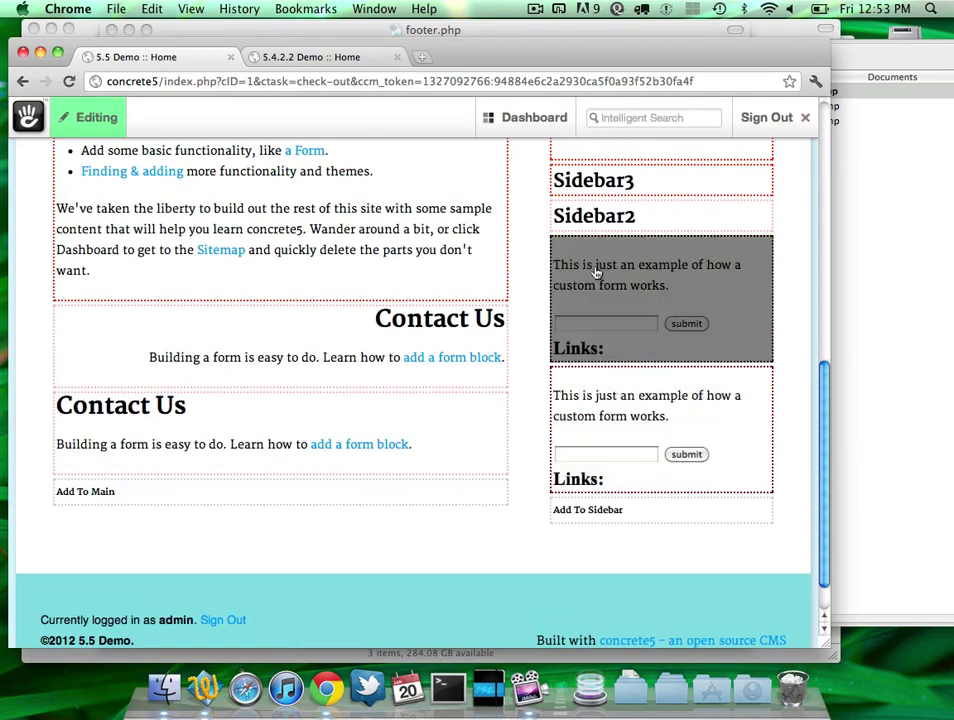
click(92, 117)
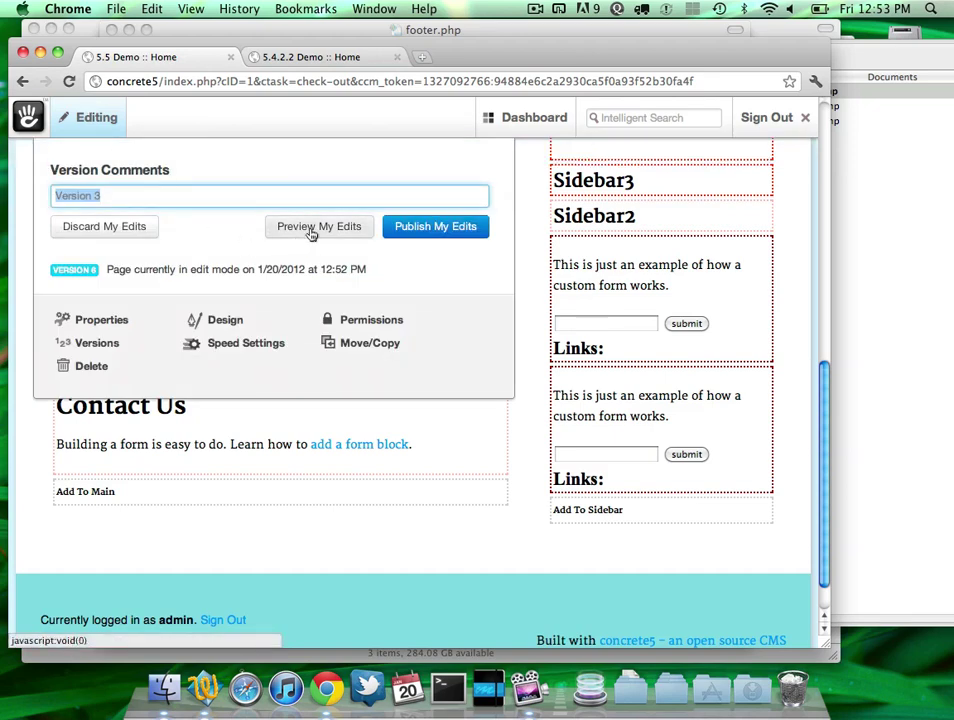
click(455, 229)
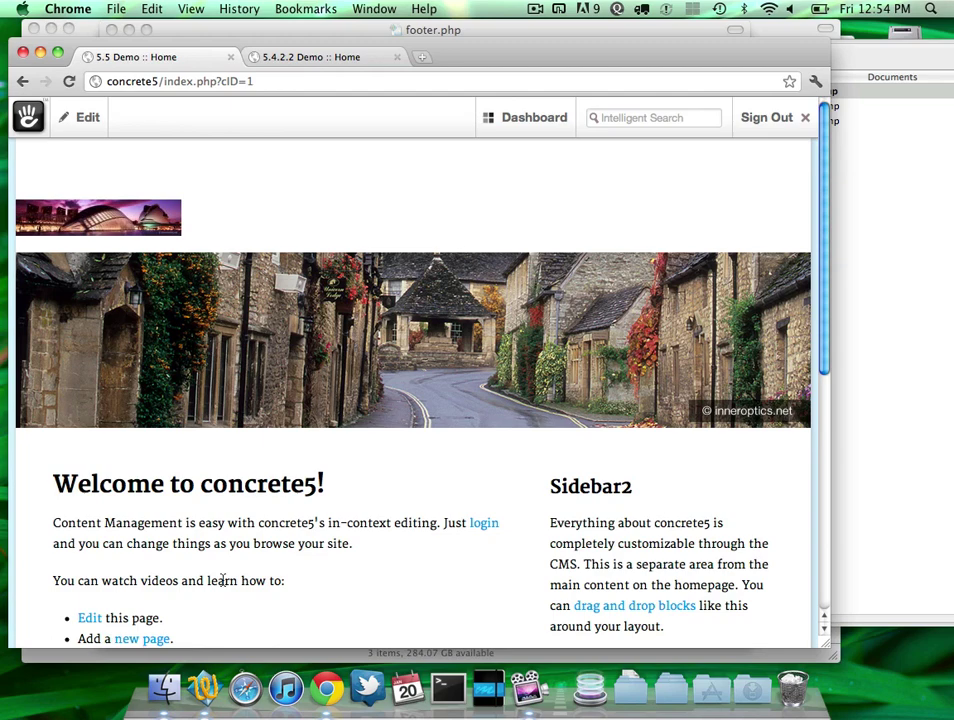
Step: Switch to TextWrangler and start a new document with <? and the line $c = Page::getByPath('/dashboard/scrapbook');
click(201, 690)
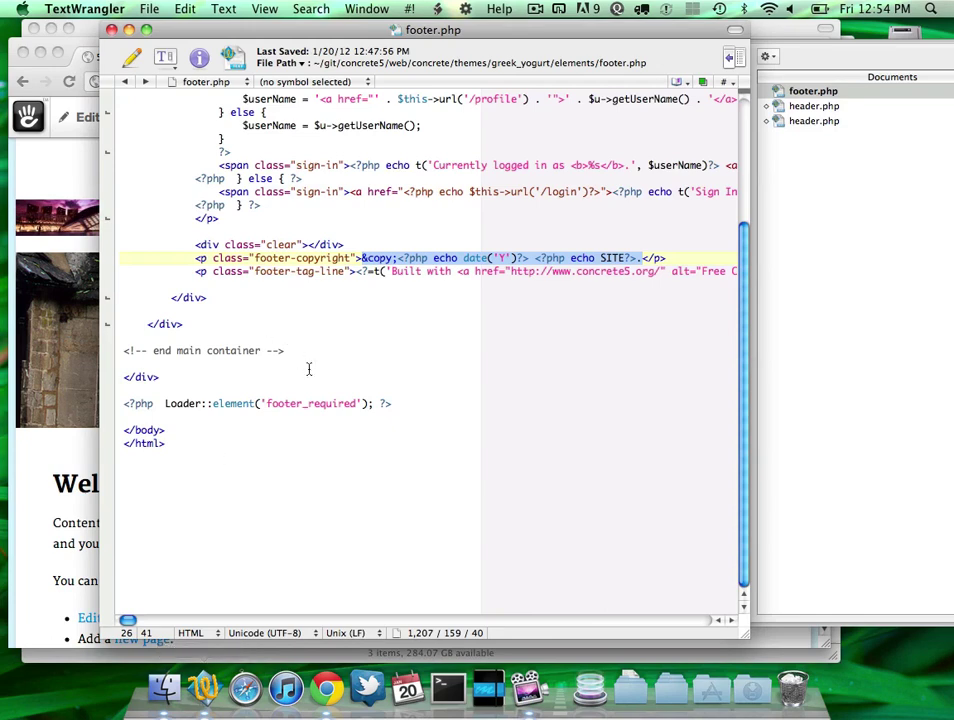
key(super+n)
text(<?)
key(Return)
key(Return)
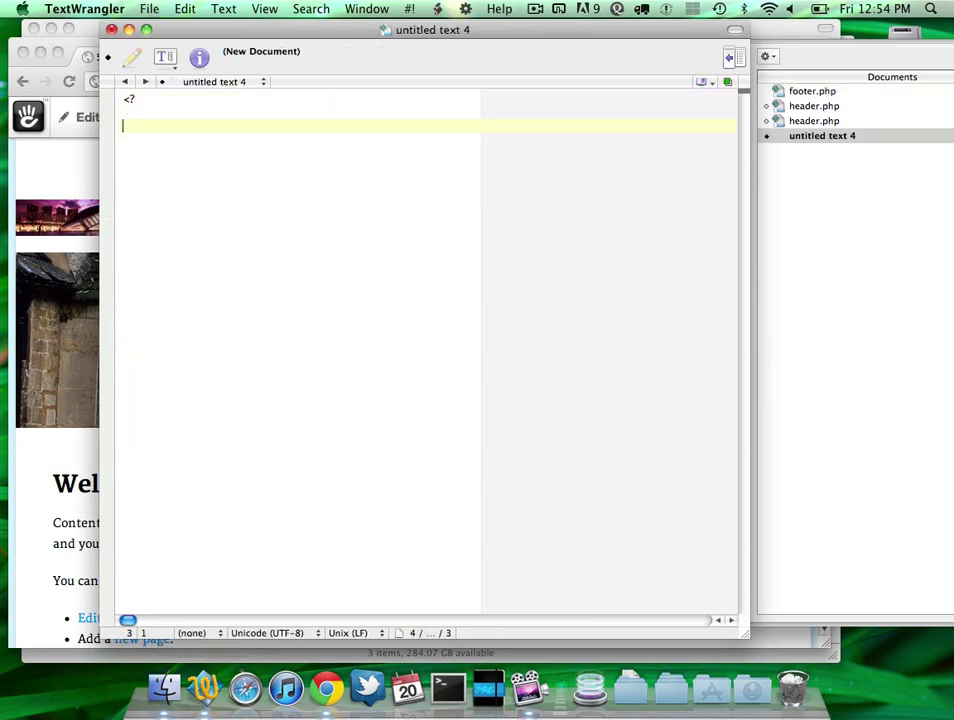
text($c = Page::getByPath('/dashboard)
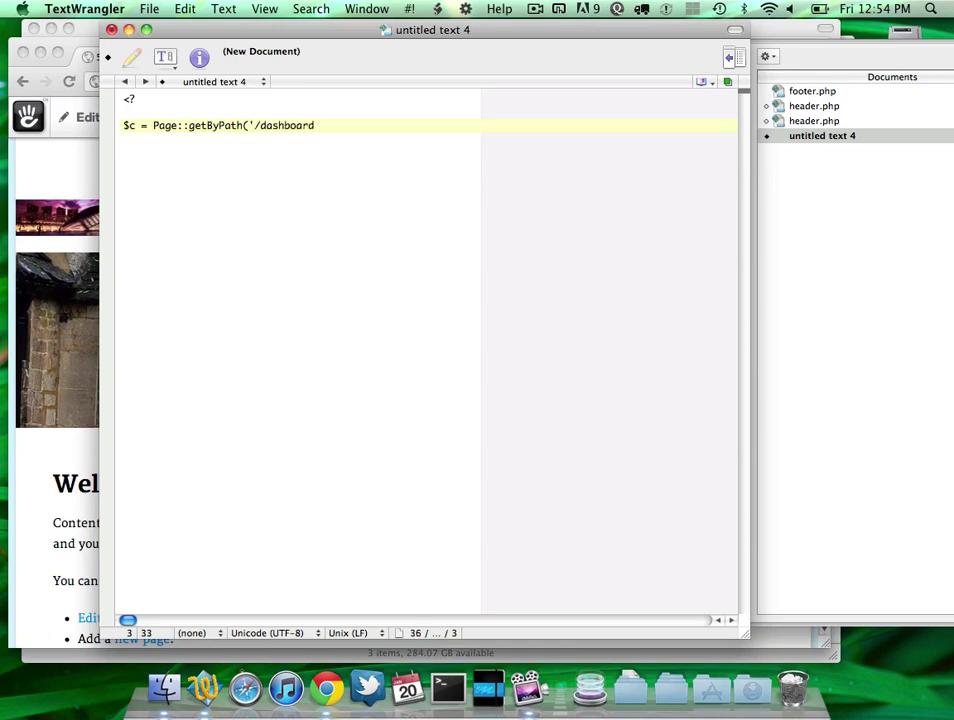
text(/scrapbook');)
key(Return)
Step: Add an empty if block with the condition is_object($c) && (!$c->isError()), leaving the document unsaved
text(if ()
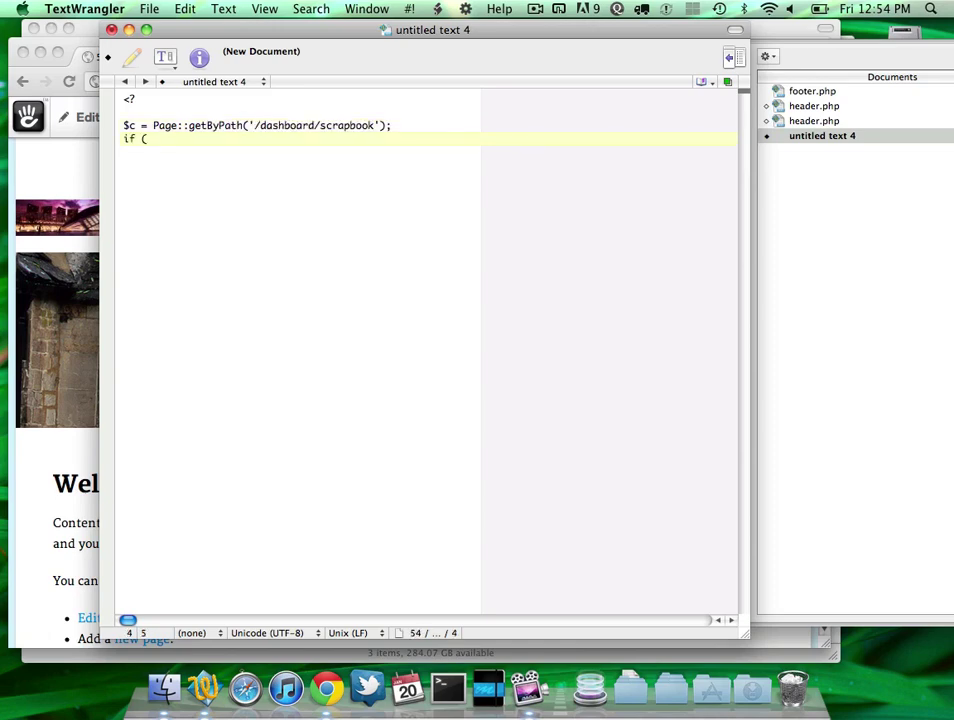
text(is_object($c) && (!@)
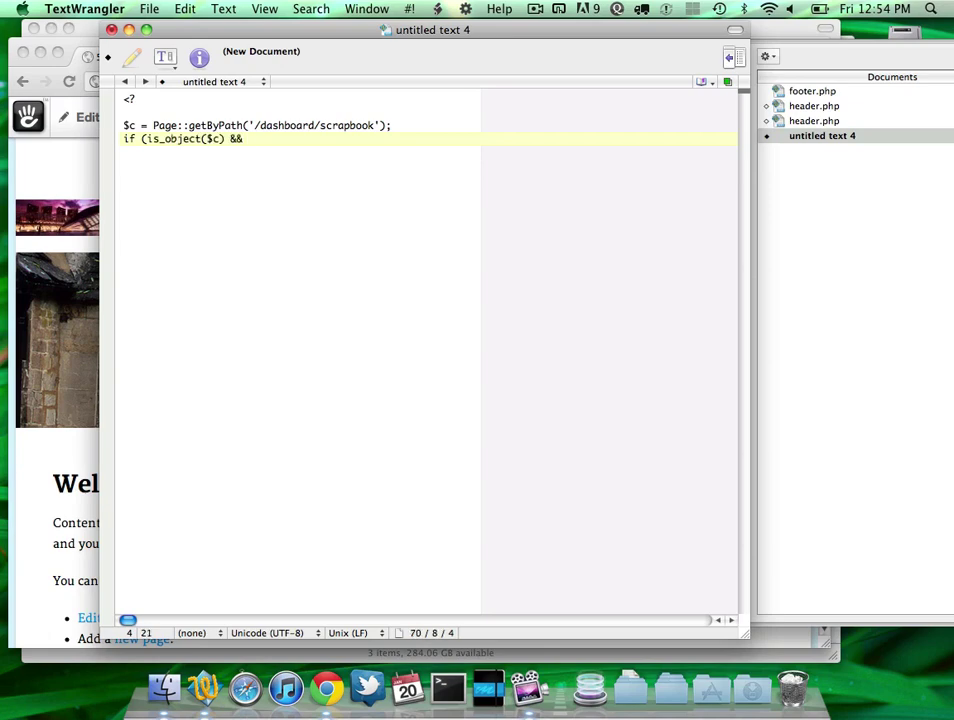
key(BackSpace)
text($c->isError())) {)
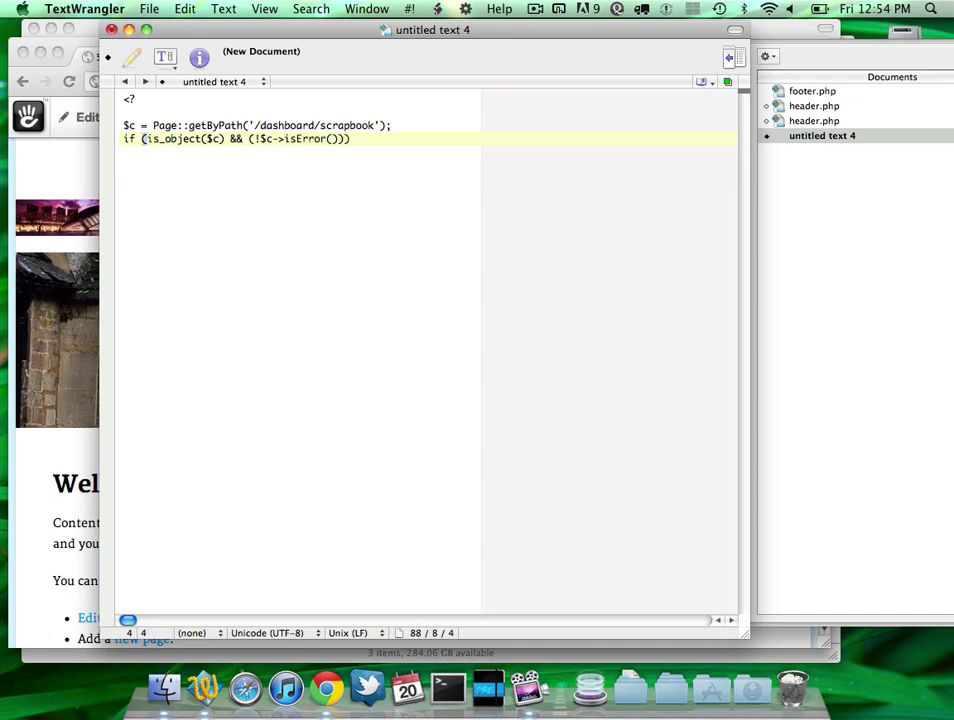
key(Return)
key(Return)
key(Return)
text(})
click(124, 152)
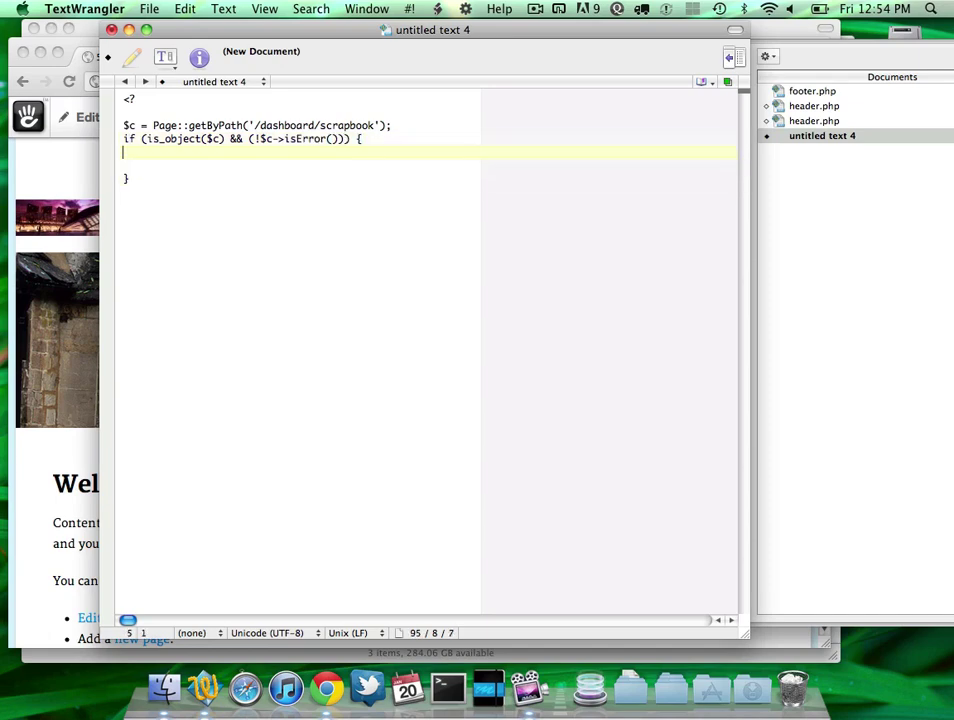
key(Tab)
key(super+s)
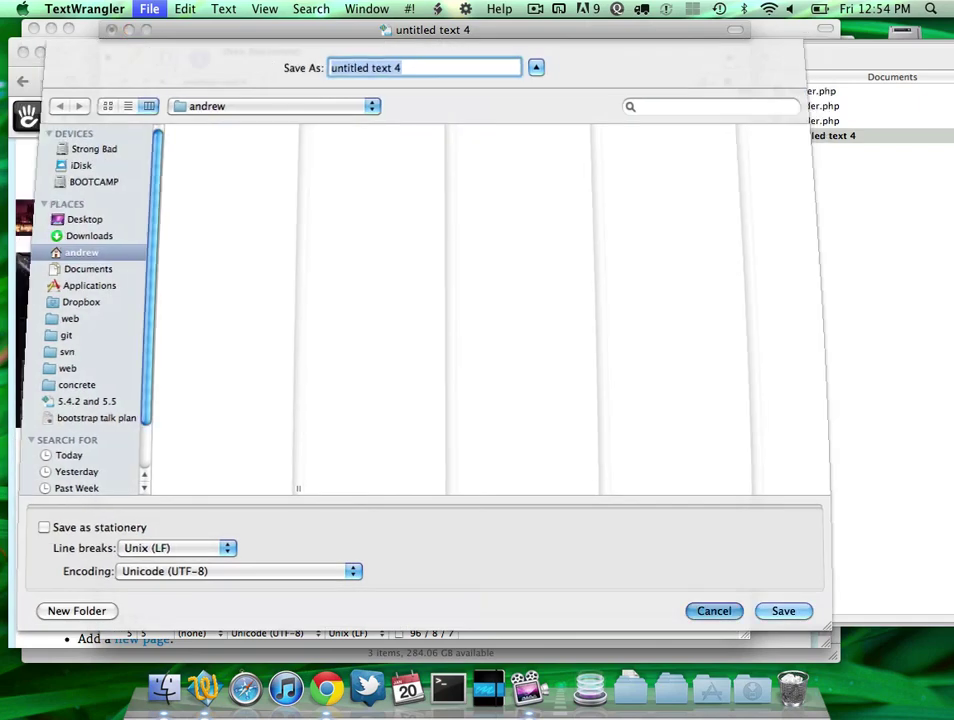
key(Escape)
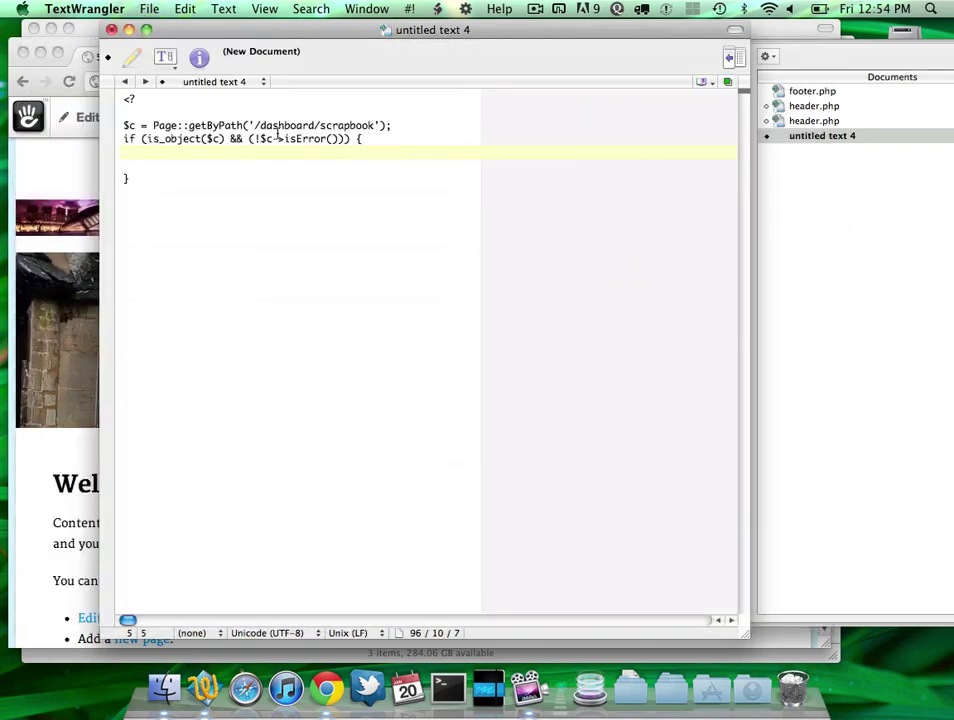
Step: Switch to Finder and go to the concrete folder inside git/concrete5/web
click(164, 706)
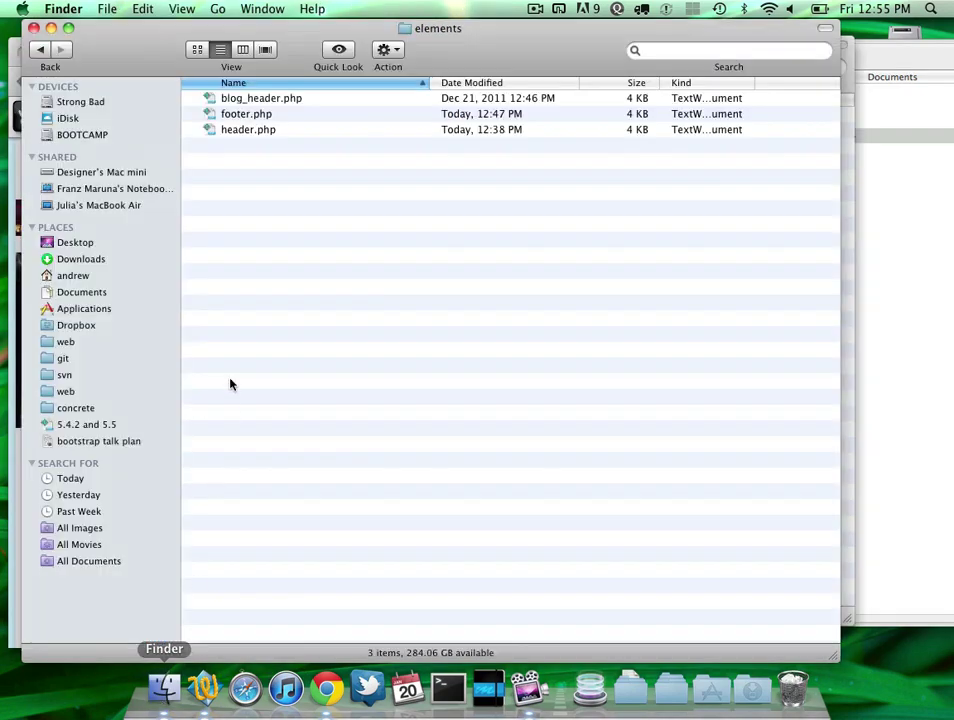
click(85, 362)
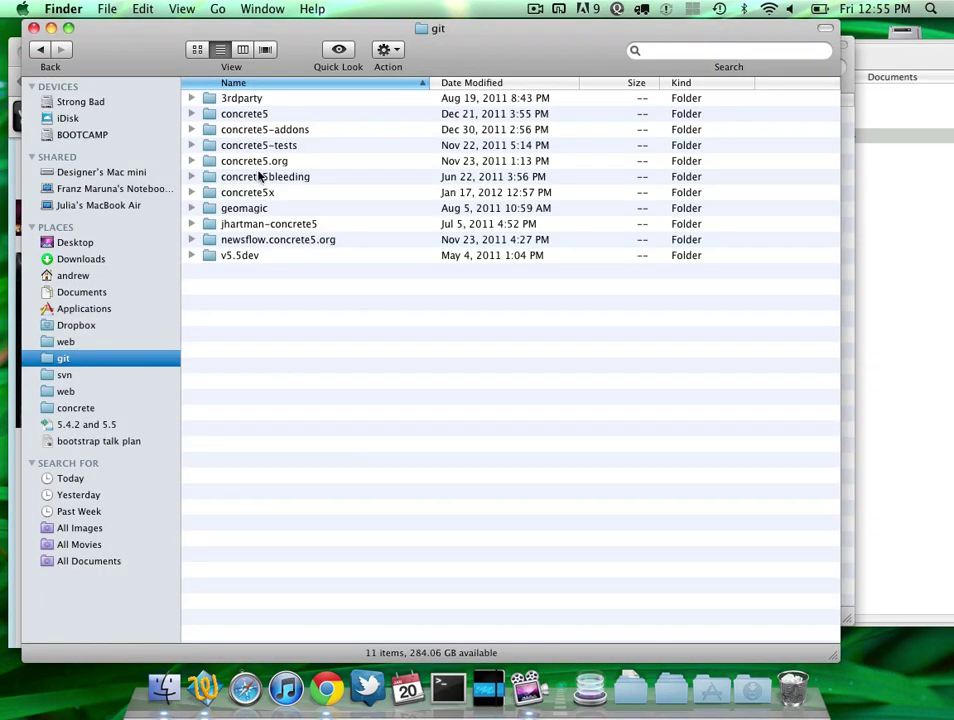
double_click(258, 116)
click(242, 116)
double_click(242, 116)
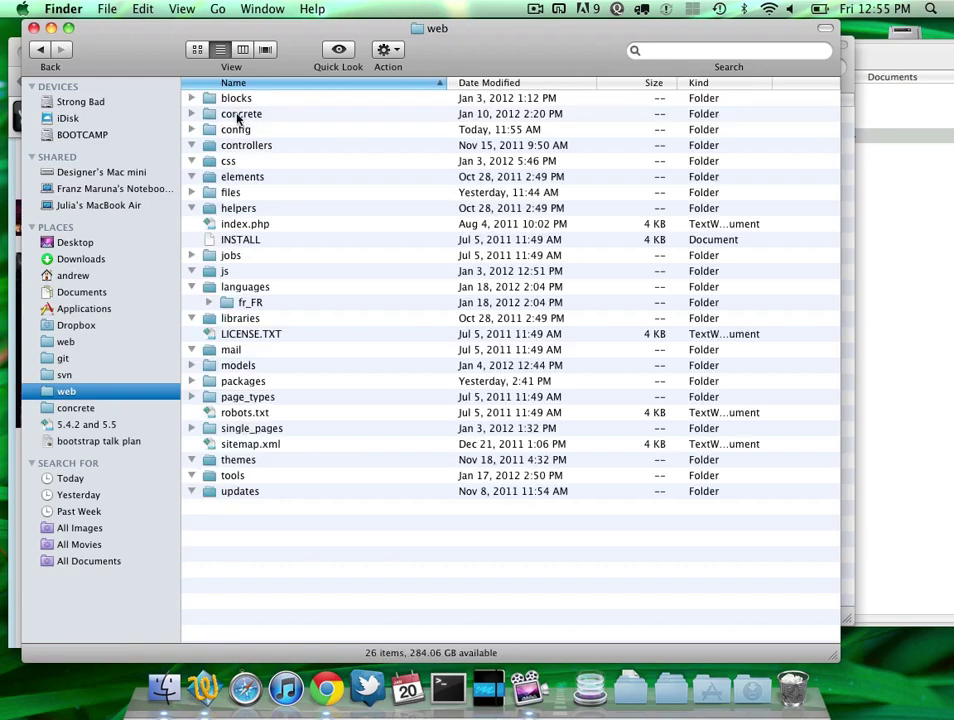
double_click(224, 113)
Step: Open the helpers folder and select its concrete subfolder
click(232, 222)
double_click(232, 222)
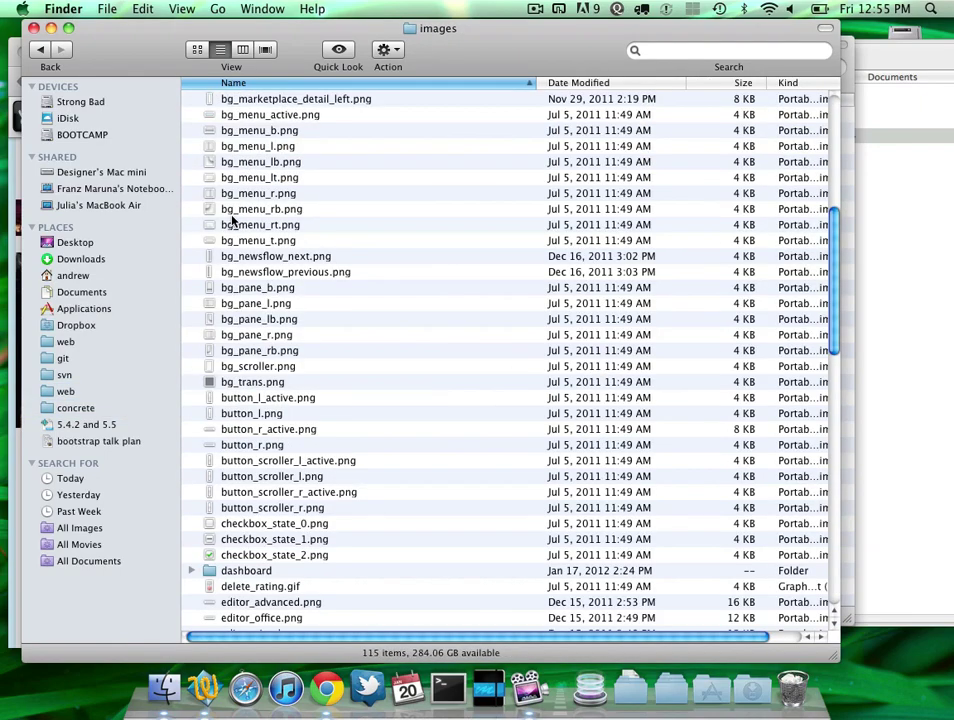
key(super+Up)
key(Up)
key(super+Down)
key(Down)
key(Down)
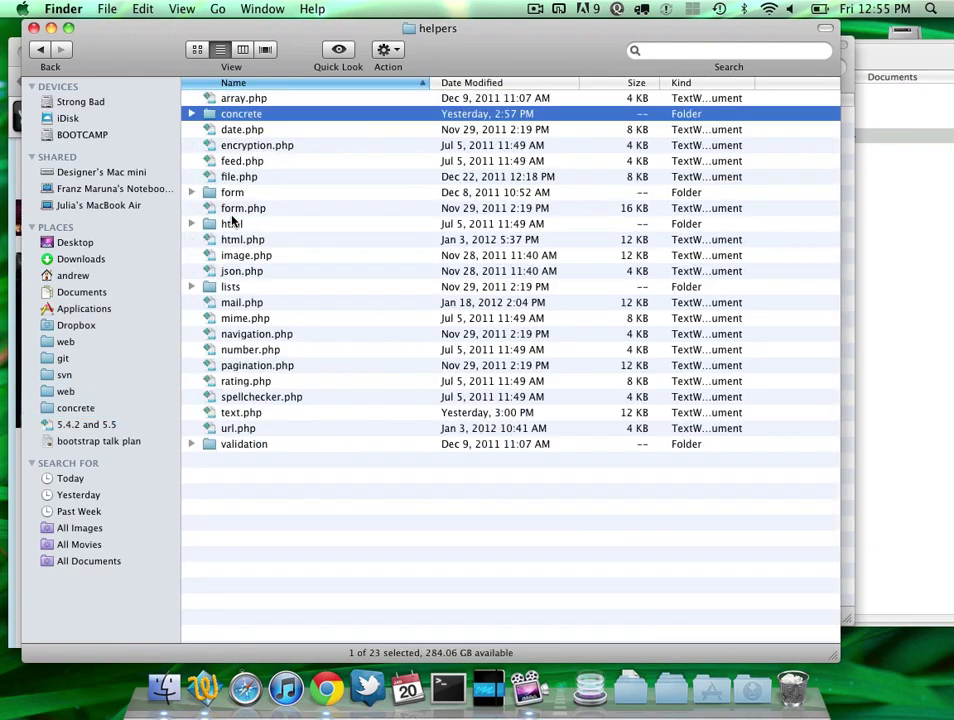
Step: Open scrapbook.php from the concrete helpers folder and read through the ConcreteScrapbookHelper class
key(super+Down)
key(s)
key(super+Down)
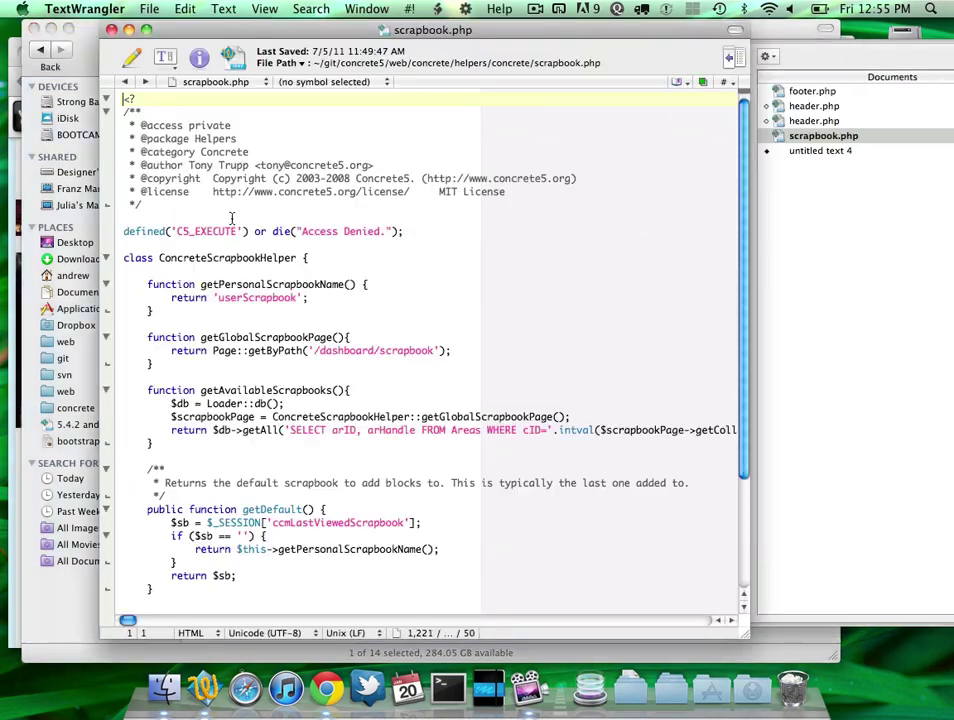
scroll(331, 267, down, 5)
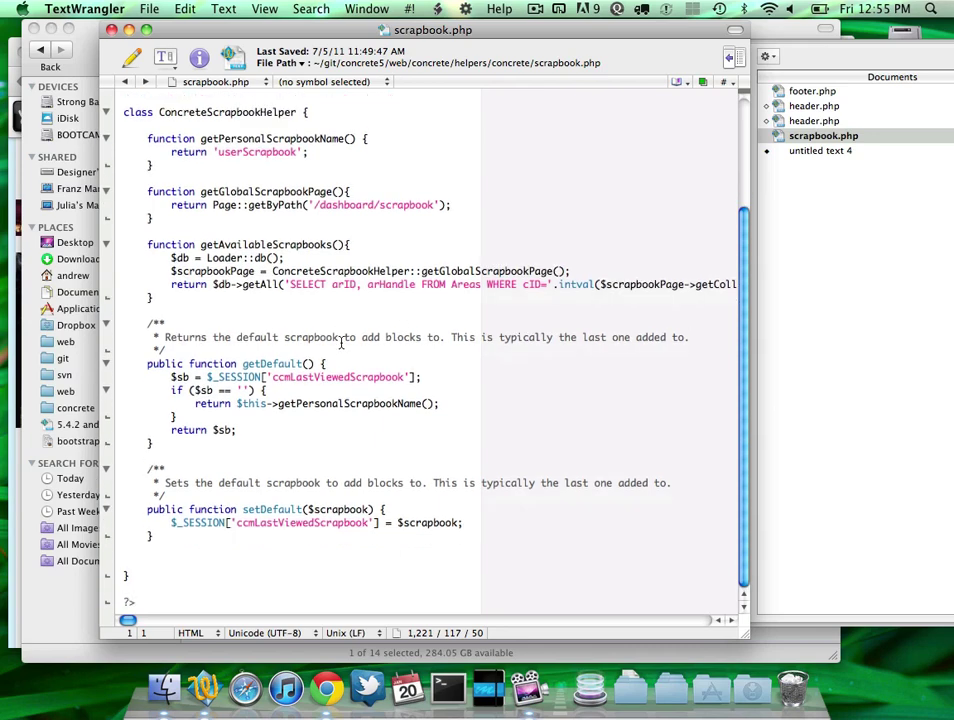
Step: Examine the getGlobalScrapbookPage function in scrapbook.php, including its Page::getByPath('/dashboard/scrapbook') return line
click(272, 178)
double_click(268, 189)
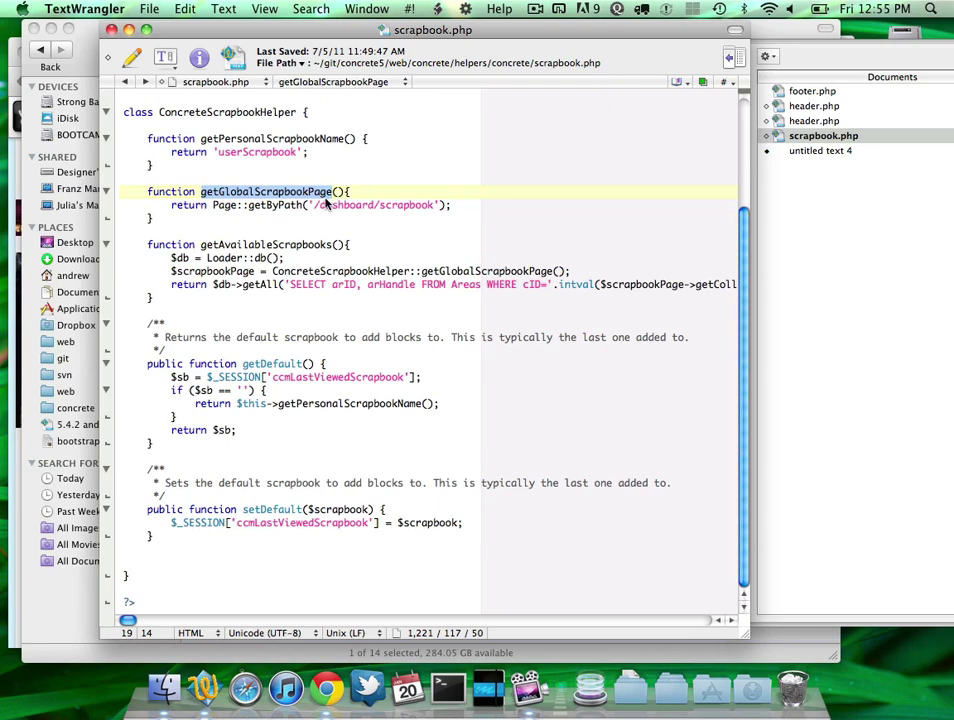
double_click(218, 206)
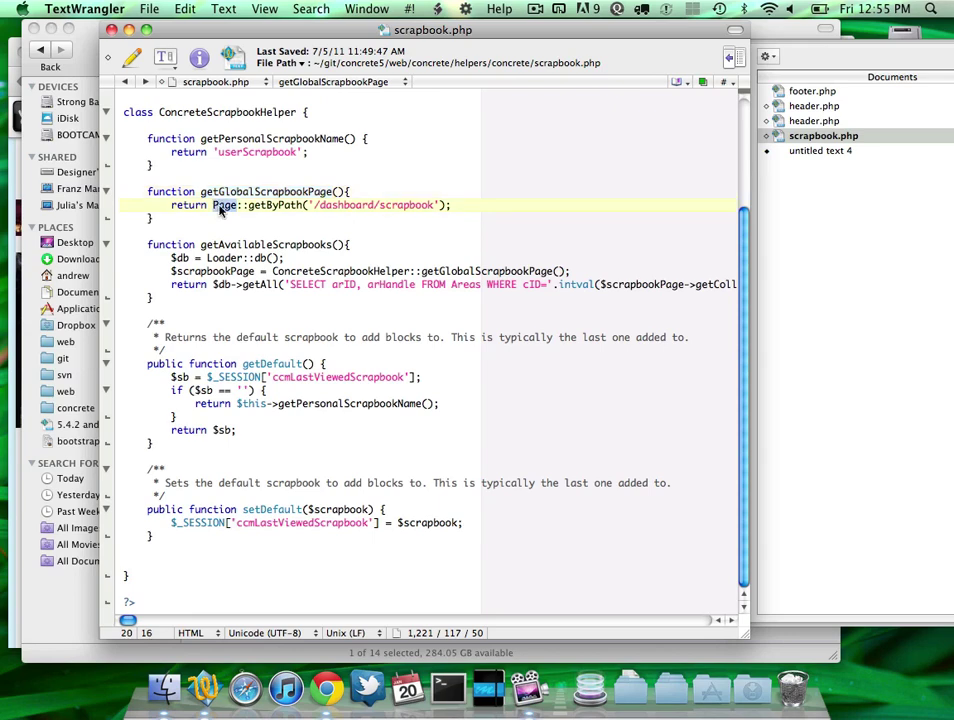
click(192, 221)
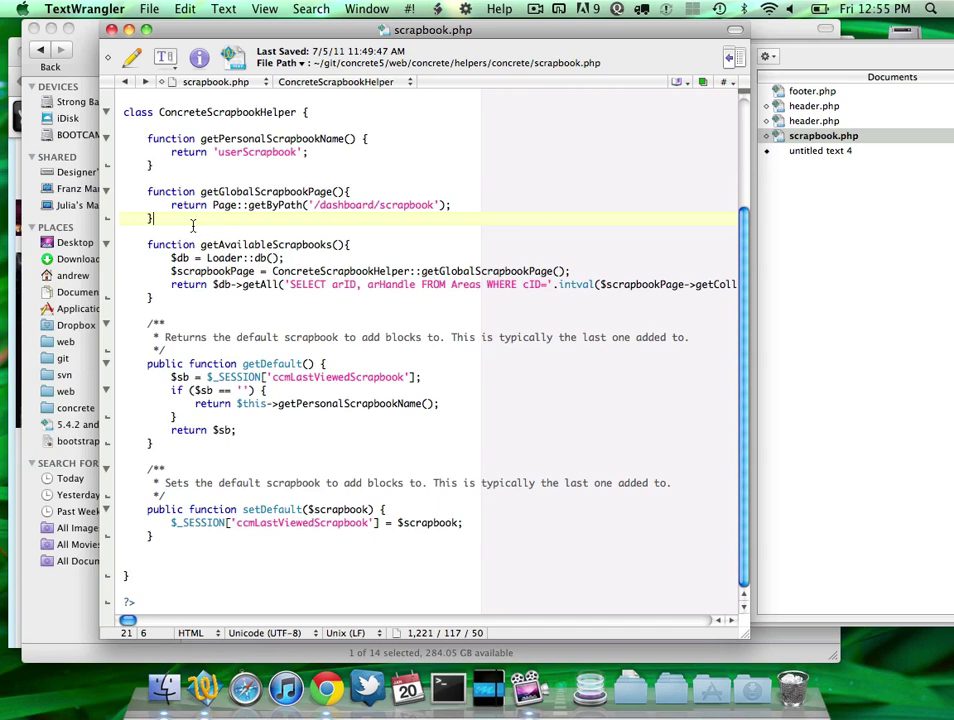
key(Up)
key(Up)
key(super+Left)
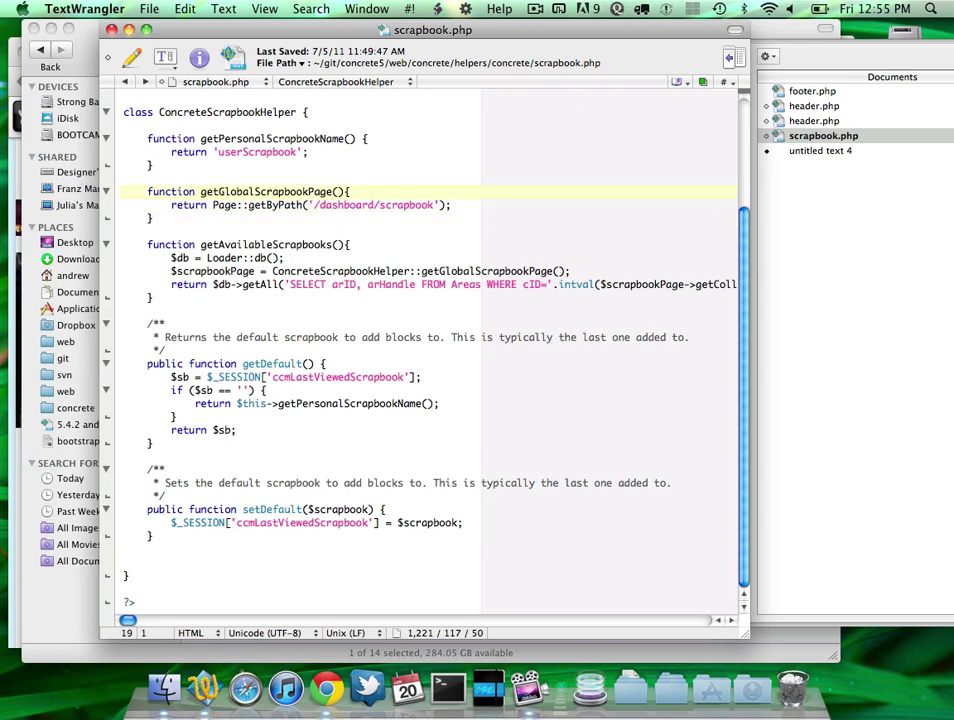
Step: Close scrapbook.php, return to the untitled text 4 document with the scrapbook check, and close it without saving
key(super+alt+bracketright)
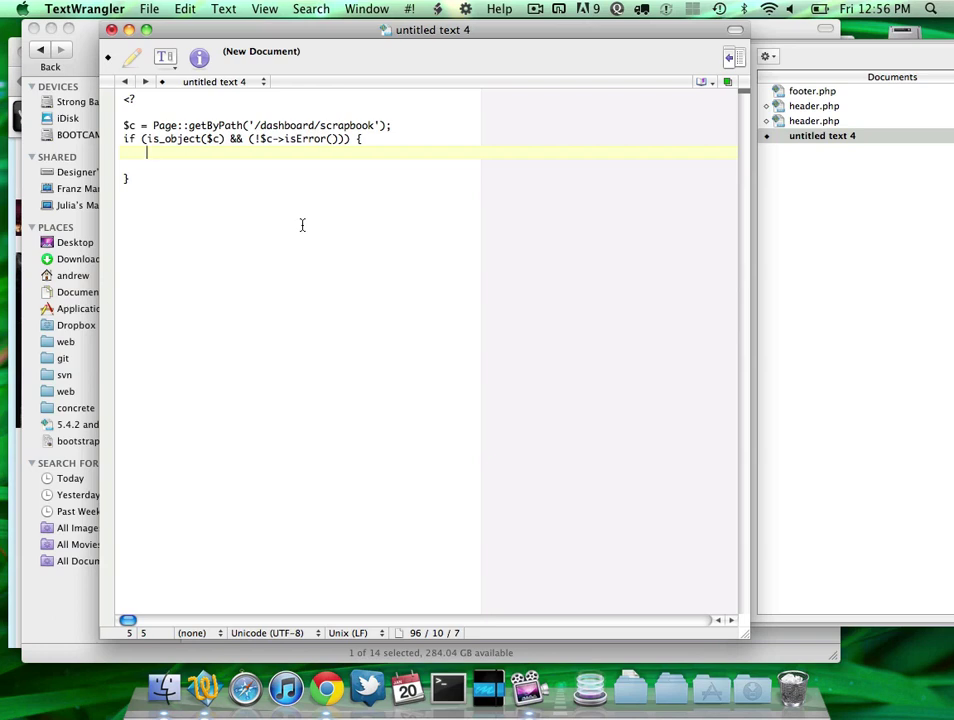
click(143, 139)
key(super+w)
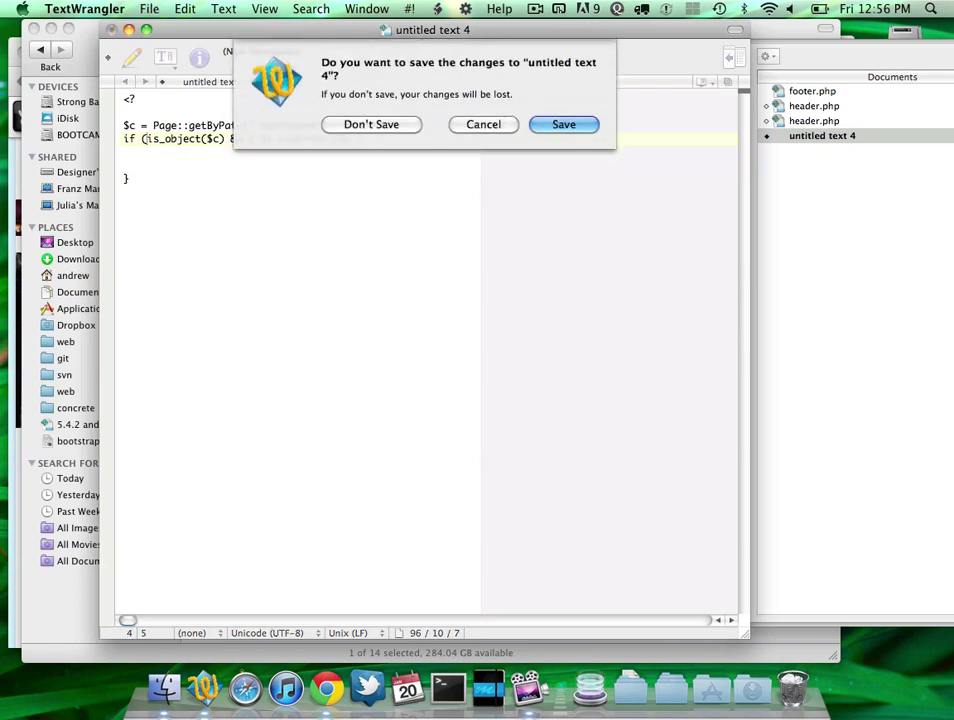
key(Escape)
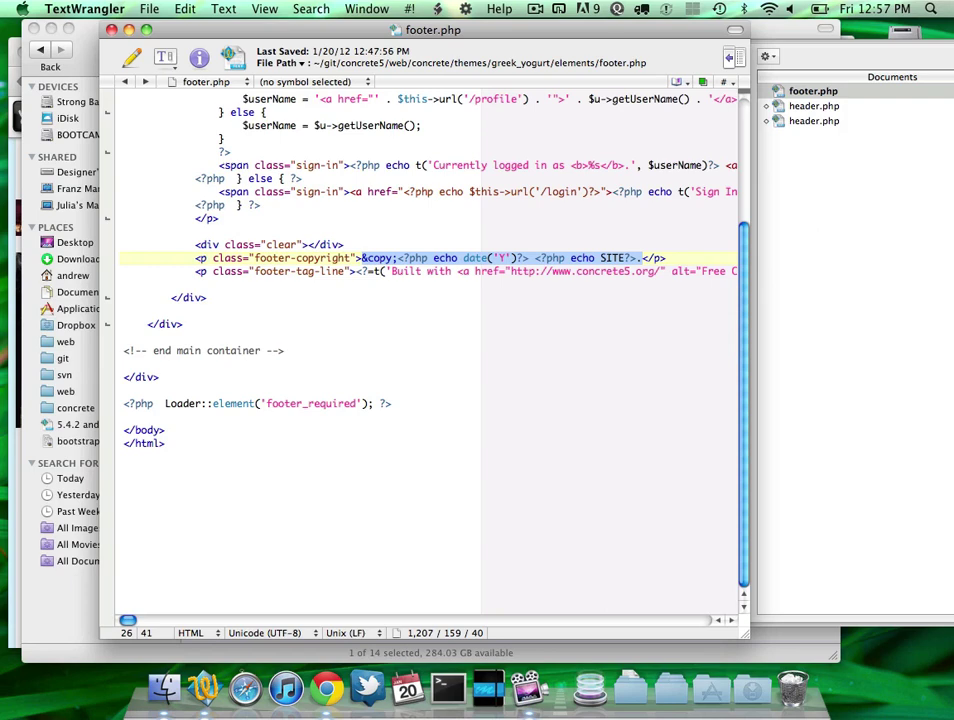
Step: Switch to Chrome and bring up the 5.4.2.2 Demo home page
key(super+Tab)
key(super+Tab)
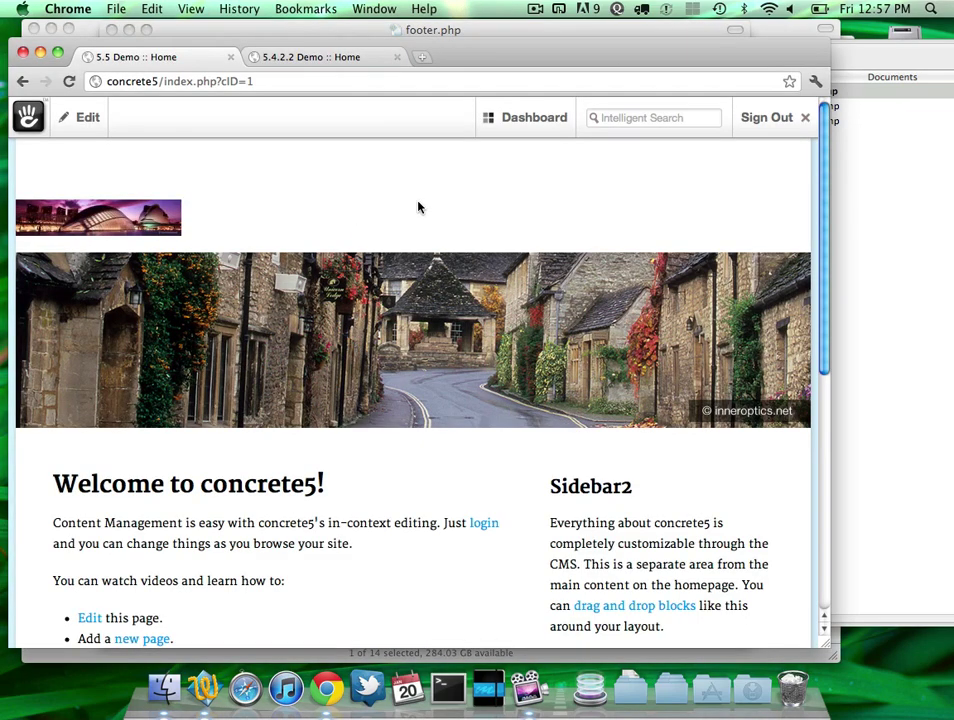
click(355, 60)
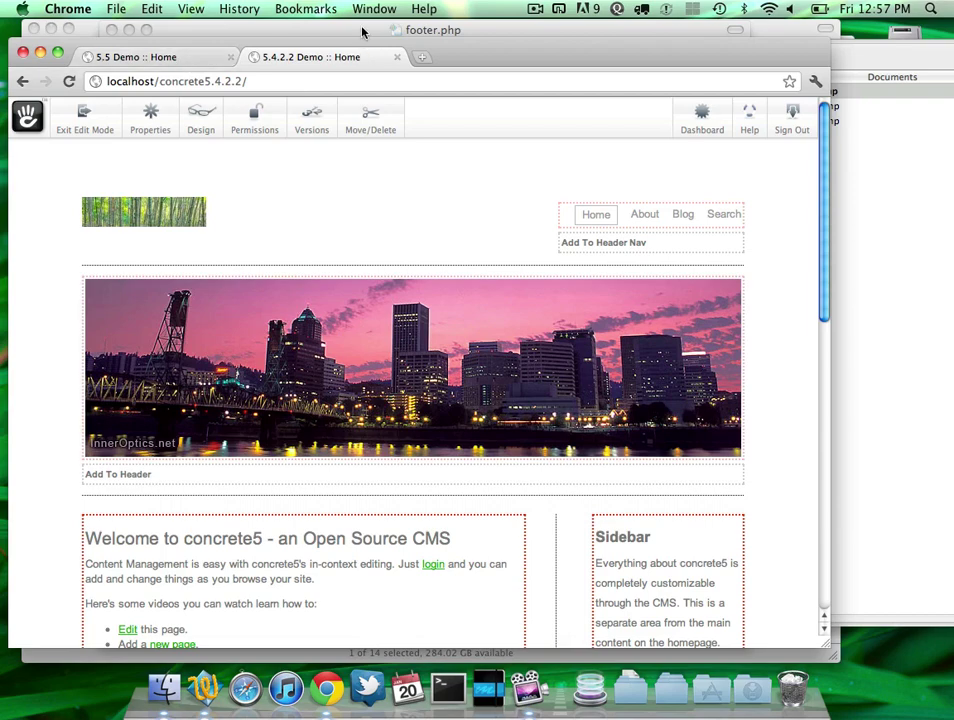
click(275, 30)
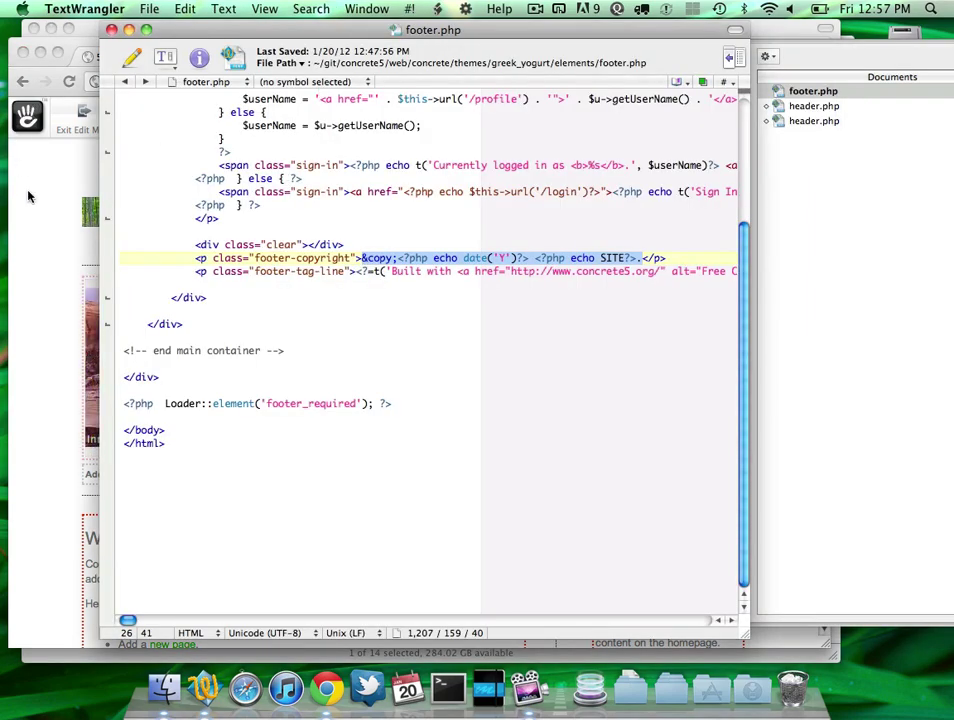
click(33, 232)
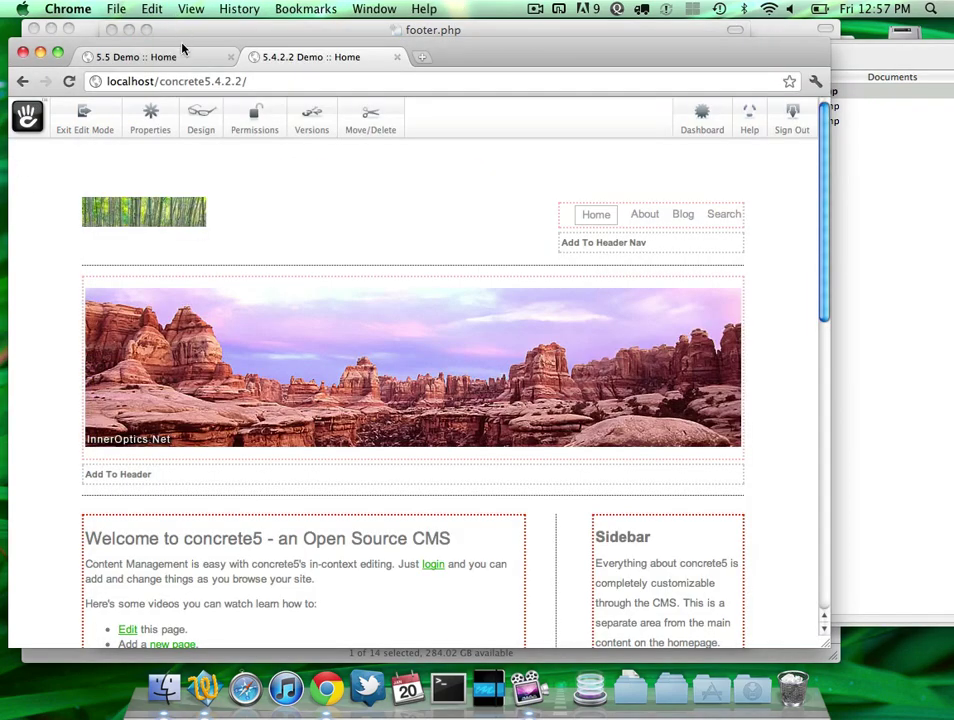